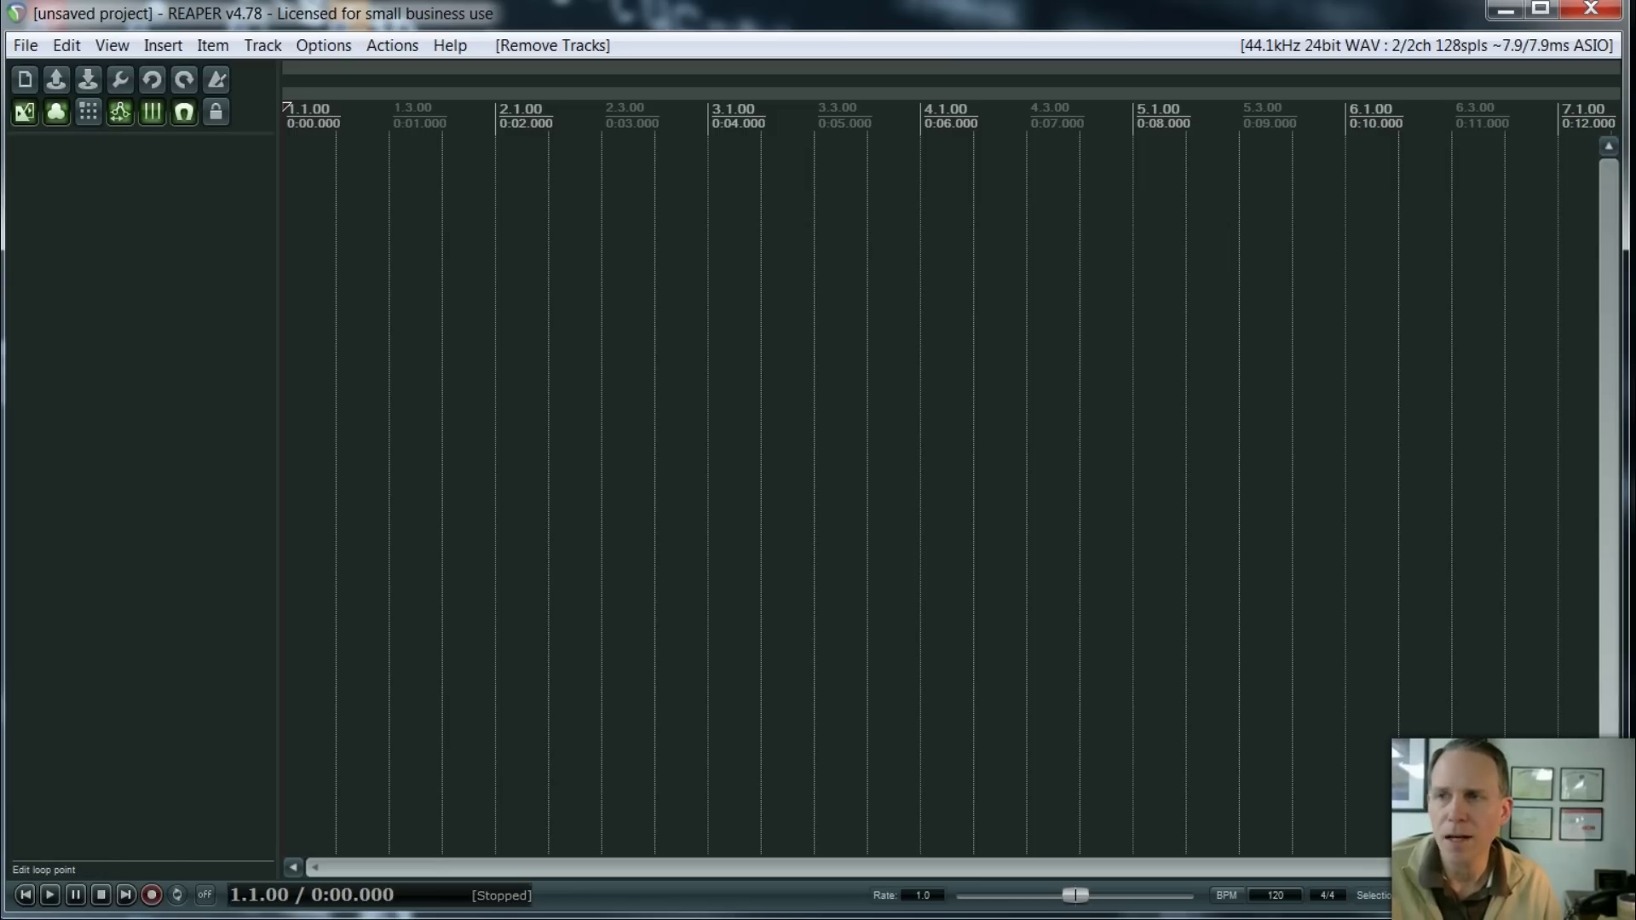
- Insert SampleTank 3 as a virtual instrument on a new track, declining the additional output tracks
left_click(163, 49)
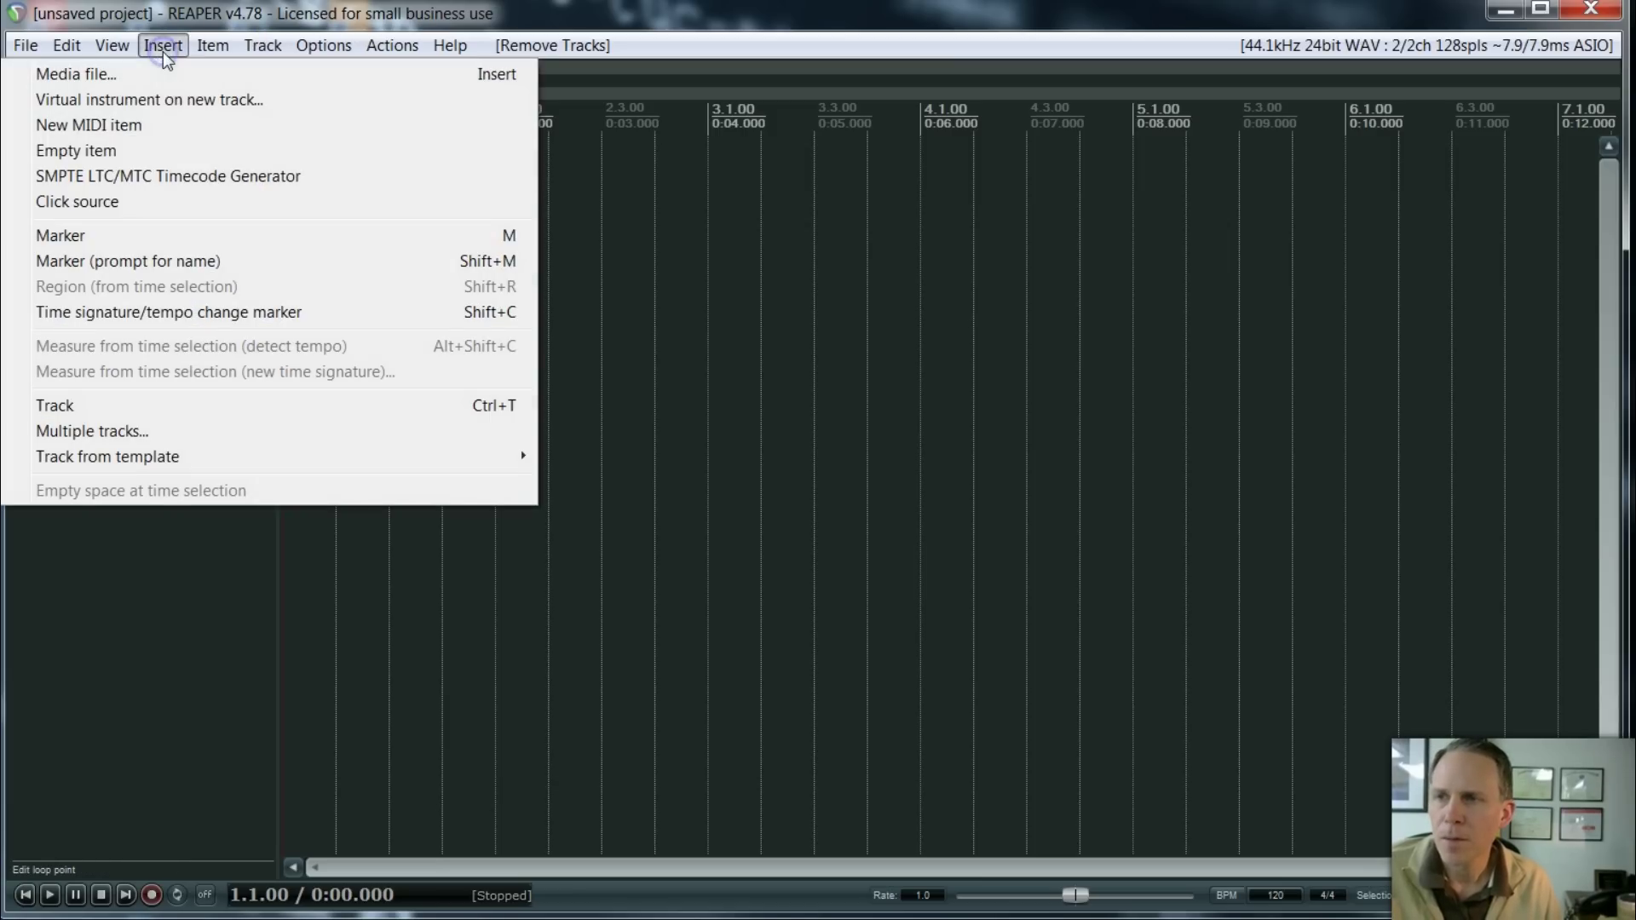
left_click(173, 102)
left_click(850, 453)
left_click(1181, 591)
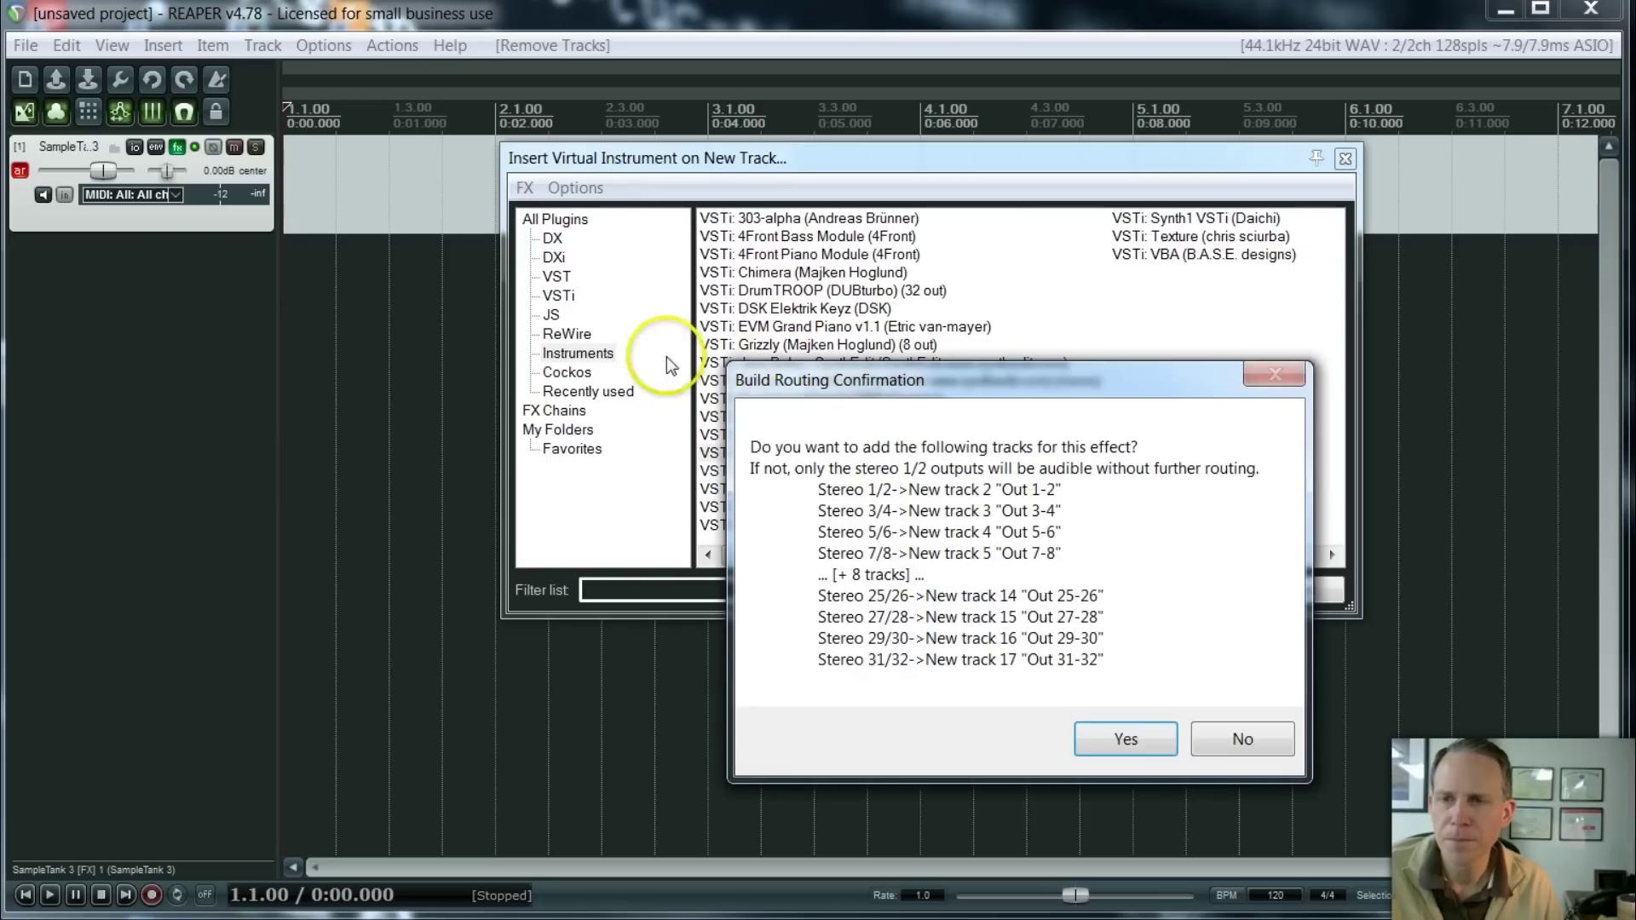
left_click(1249, 743)
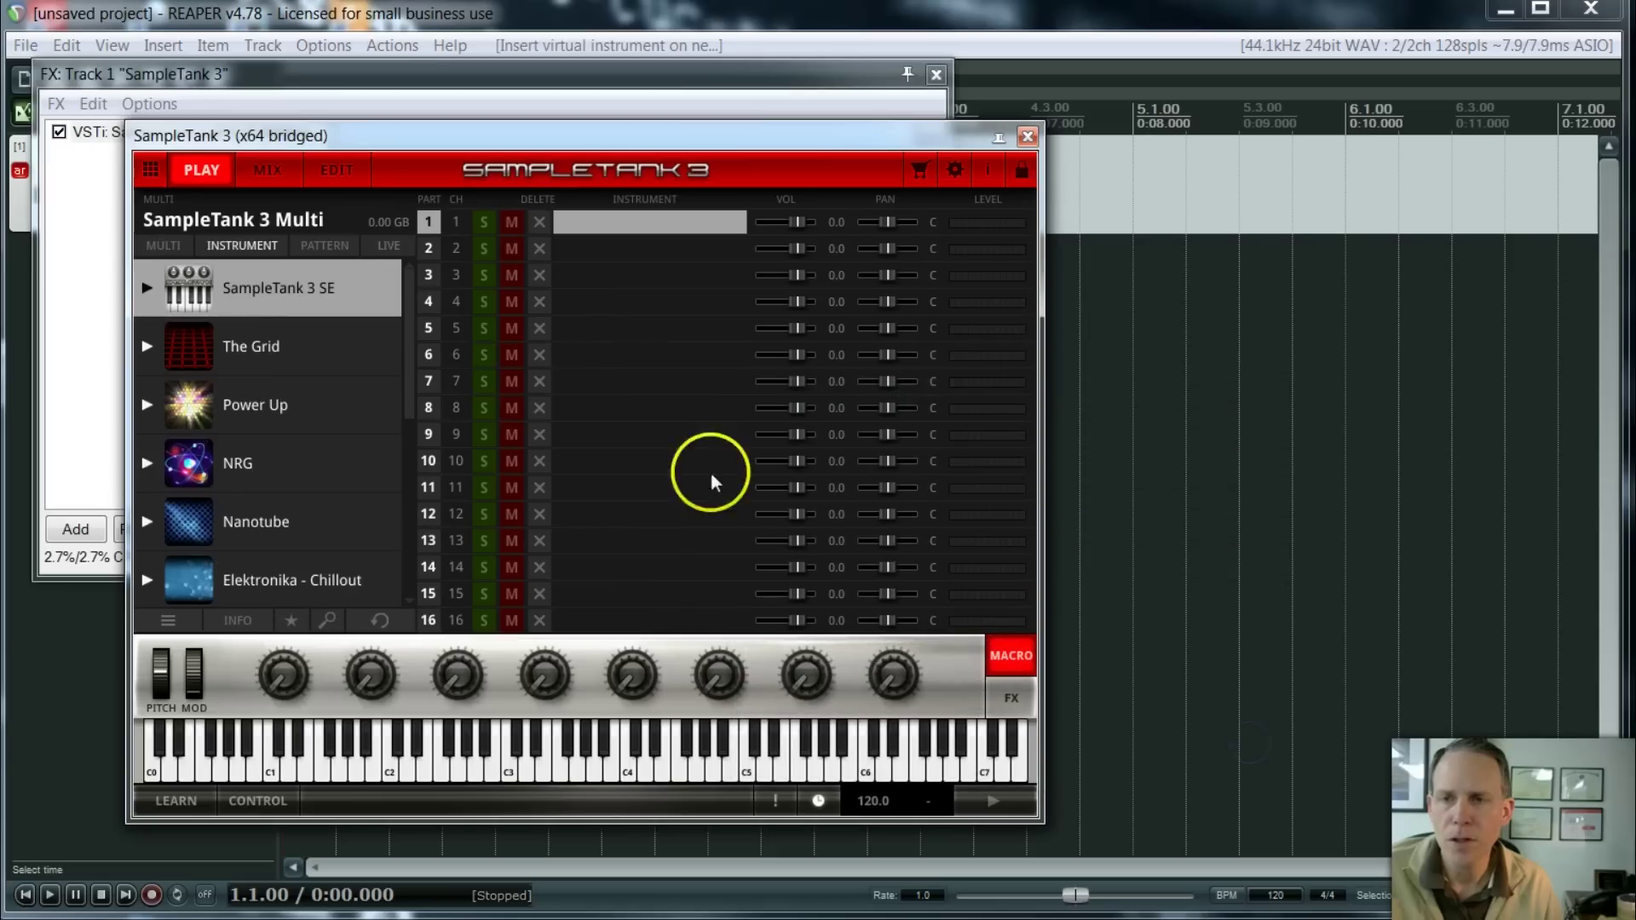
- Search the SampleTank instruments for "kit", load Hip-Hop Drum Kit 3 into part 1, and close the plugin and FX windows
left_click(331, 621)
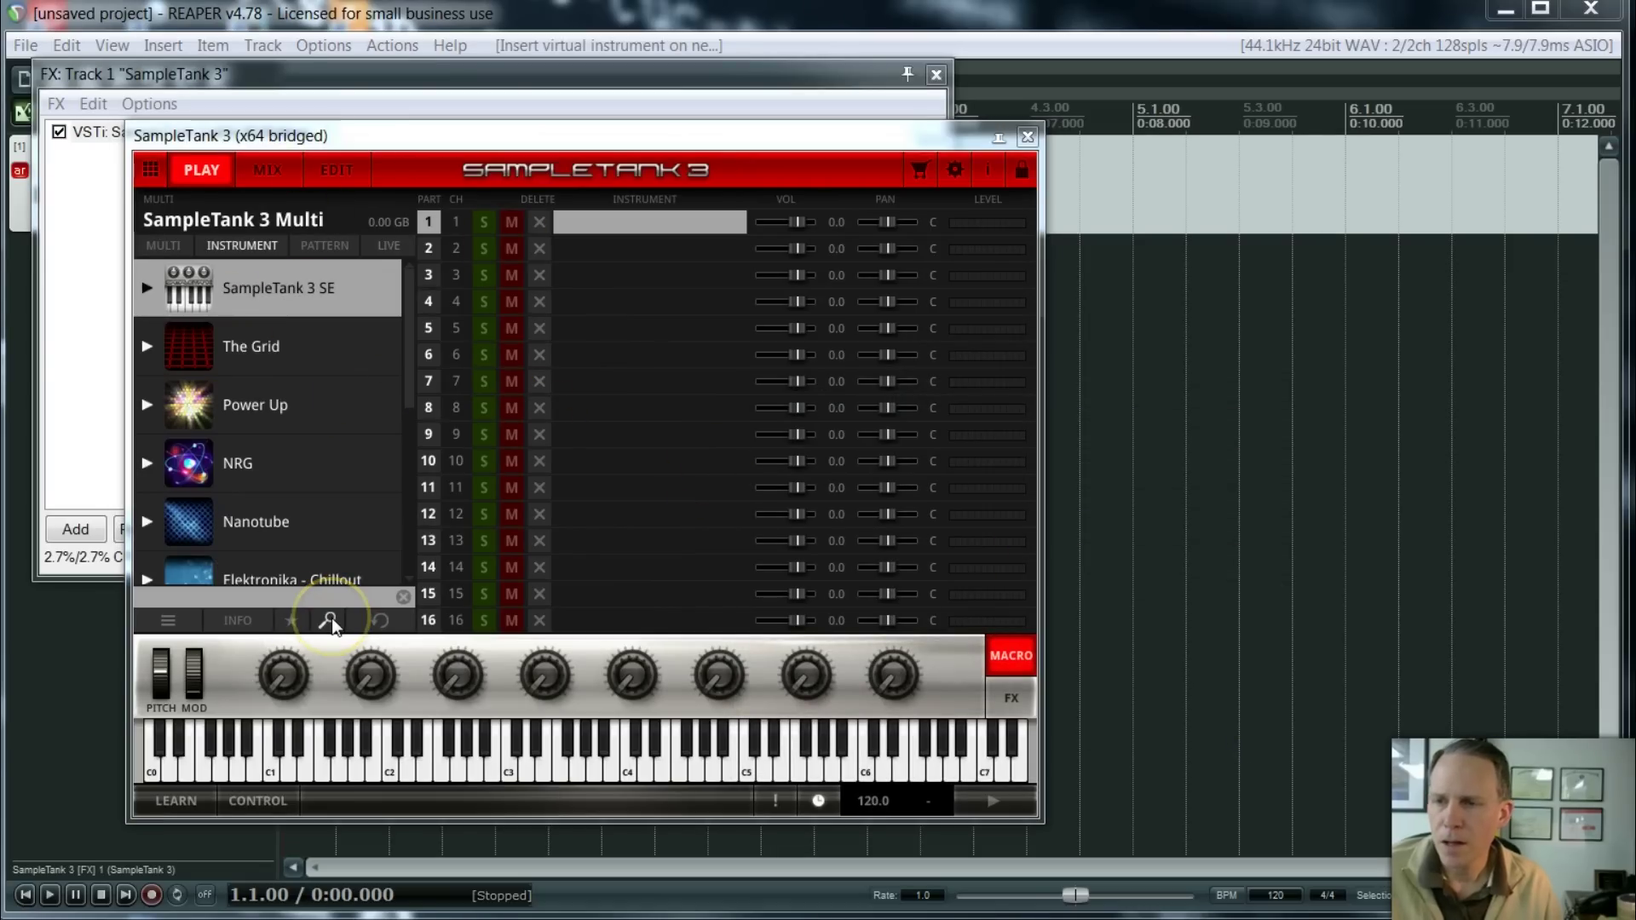
type("kit")
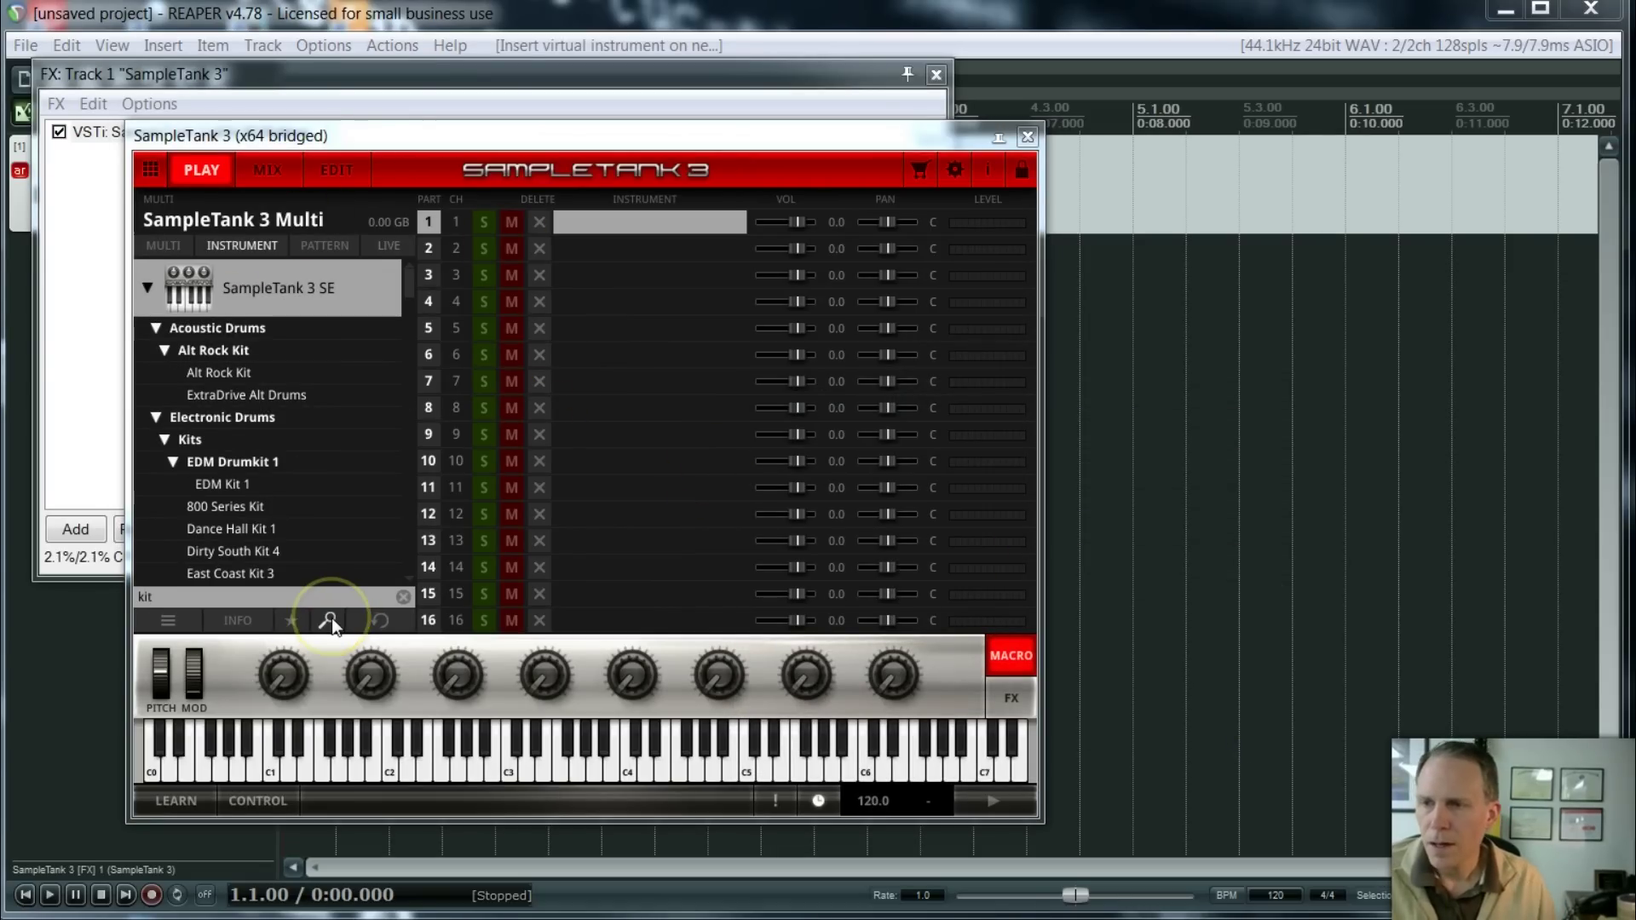
left_click_drag(407, 275, 409, 411)
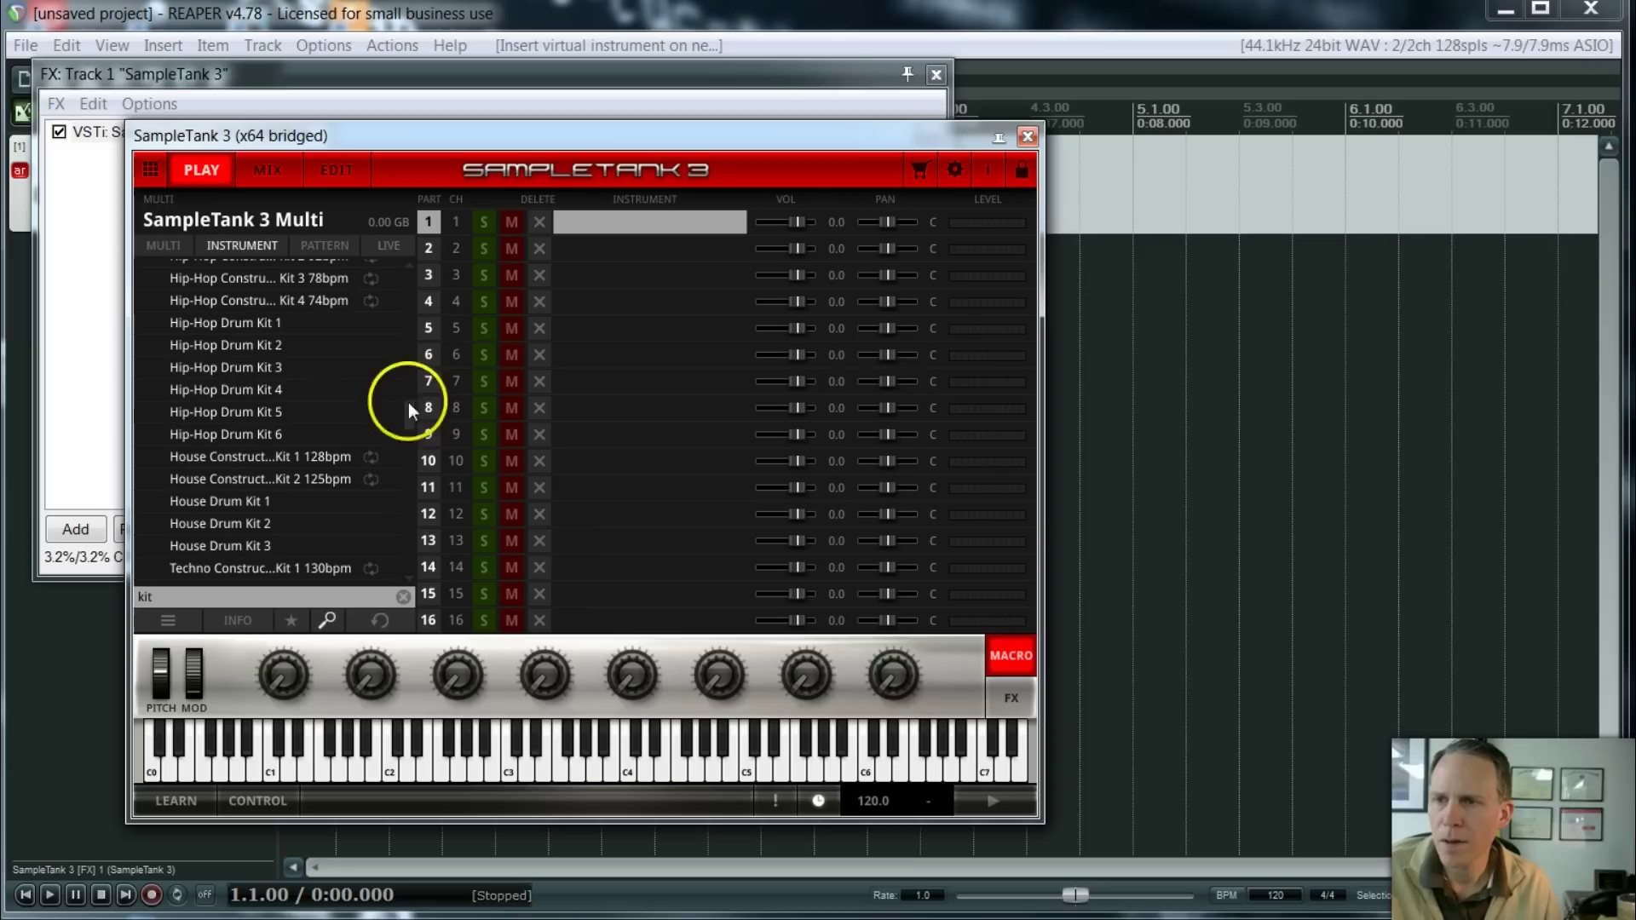
left_click(264, 367)
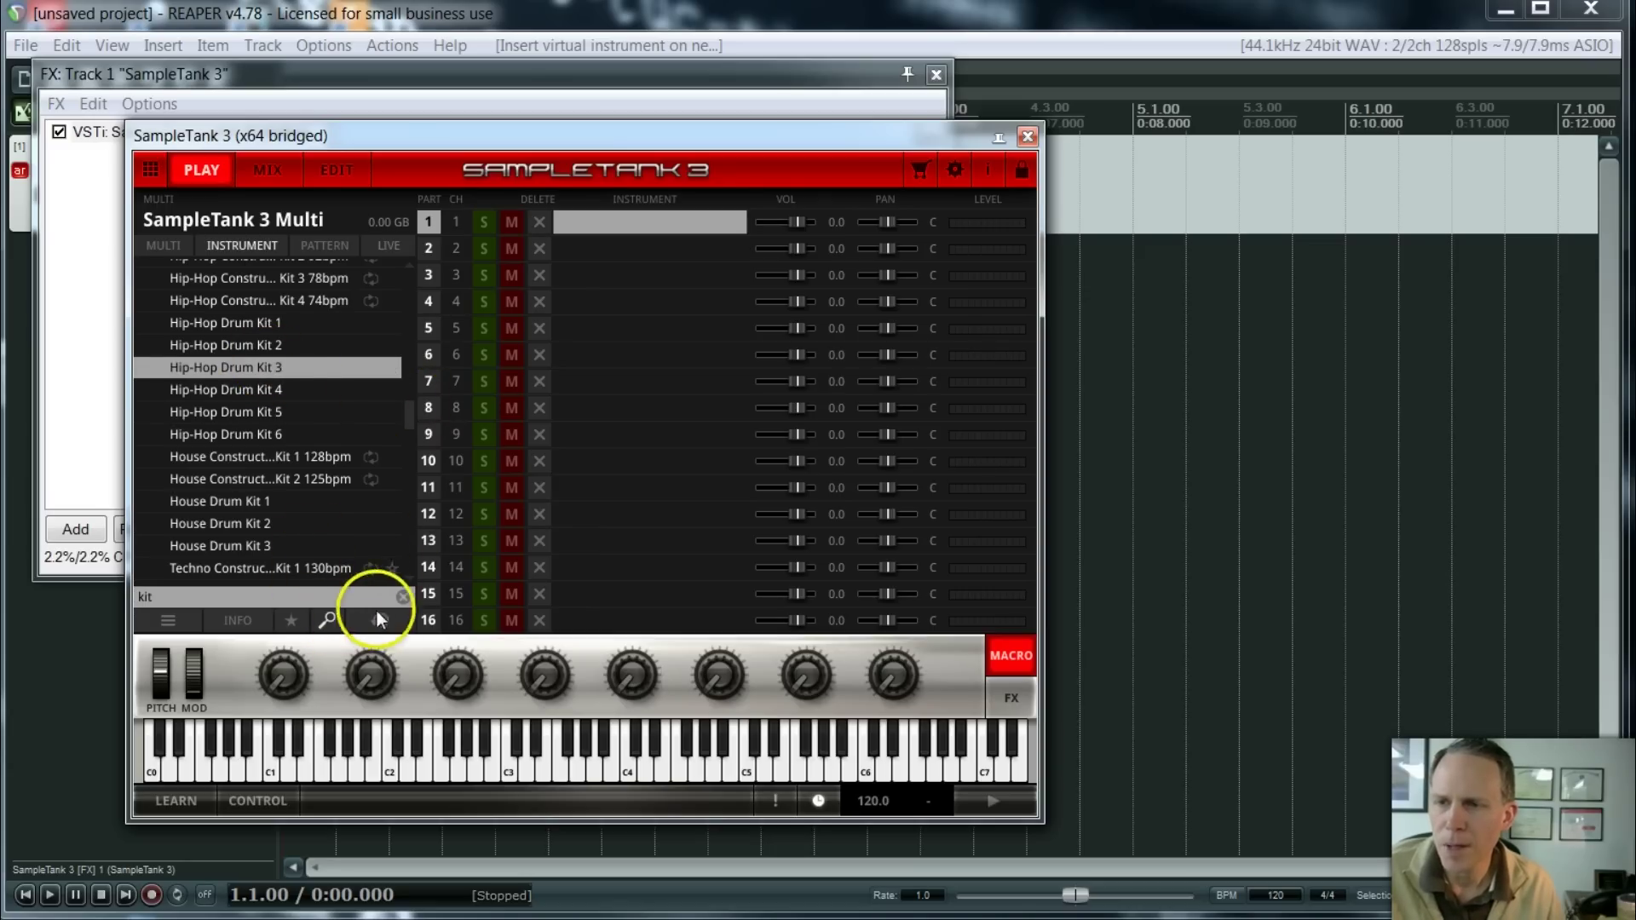
double_click(280, 371)
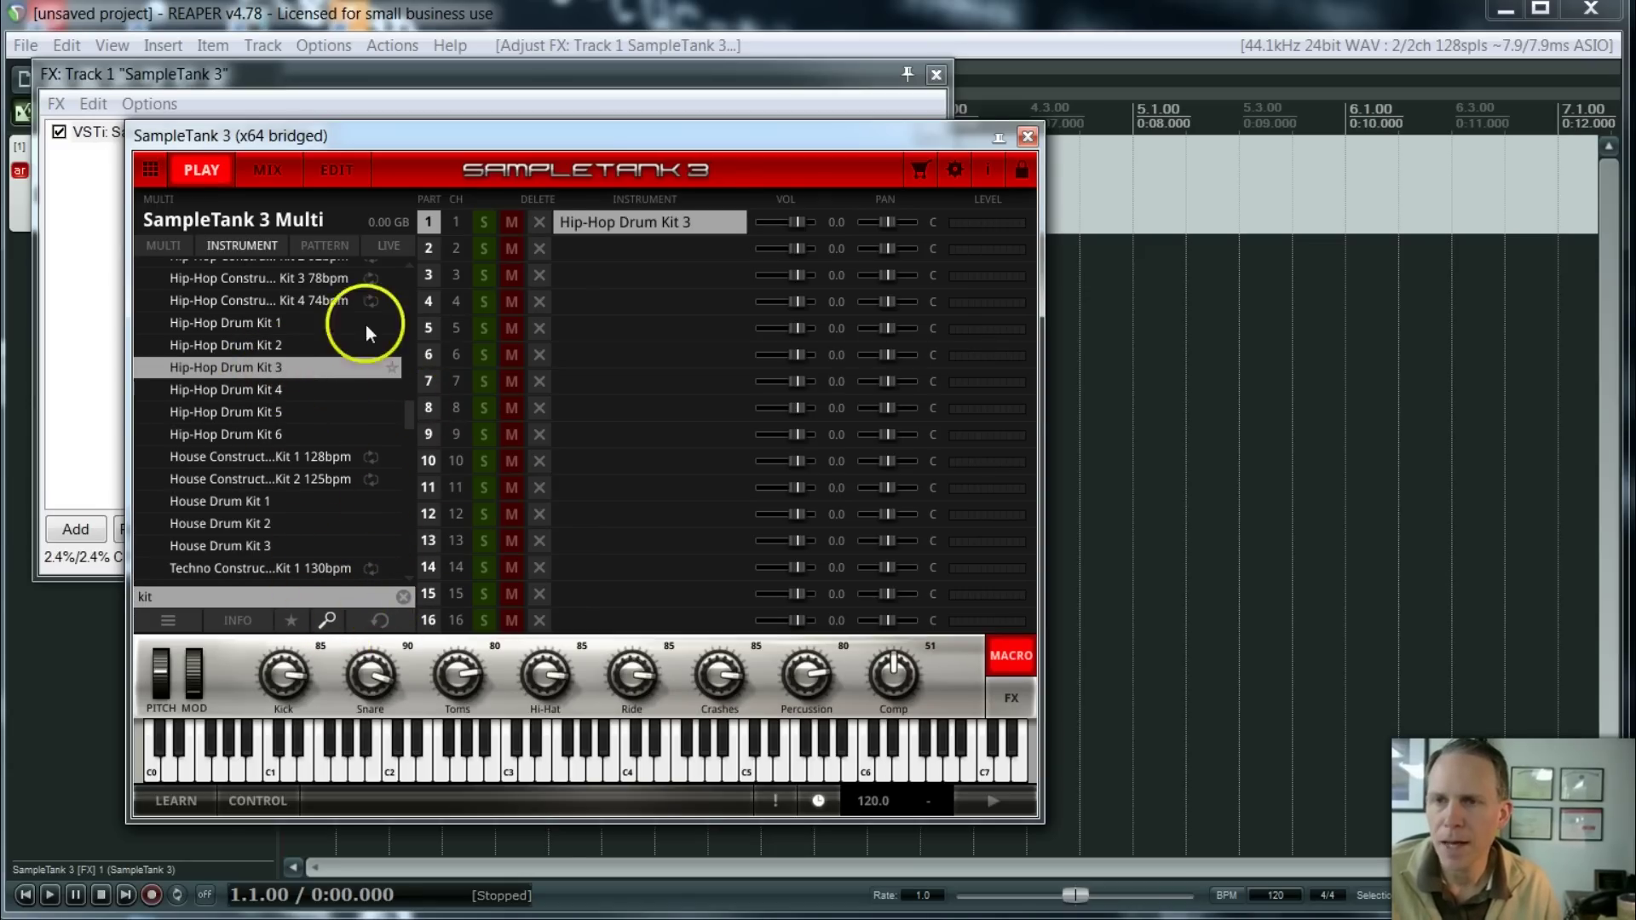
left_click(1027, 136)
left_click(938, 76)
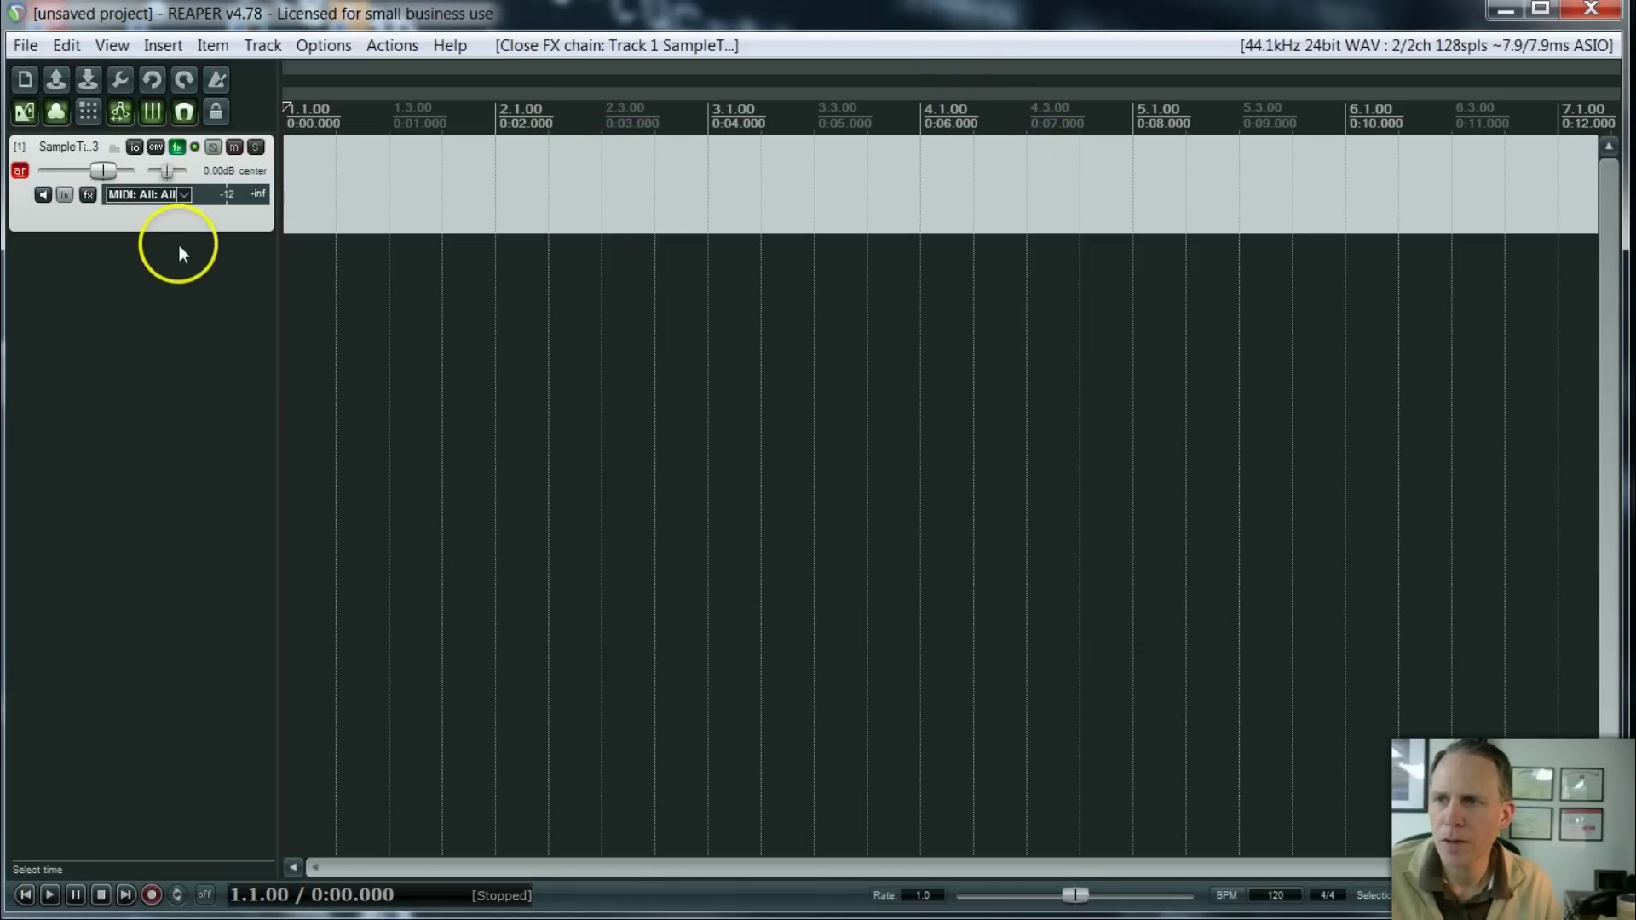
- Enlarge the SampleTank track's height to roughly half the arrange area and set the project tempo to 90 BPM
left_click_drag(184, 228, 258, 707)
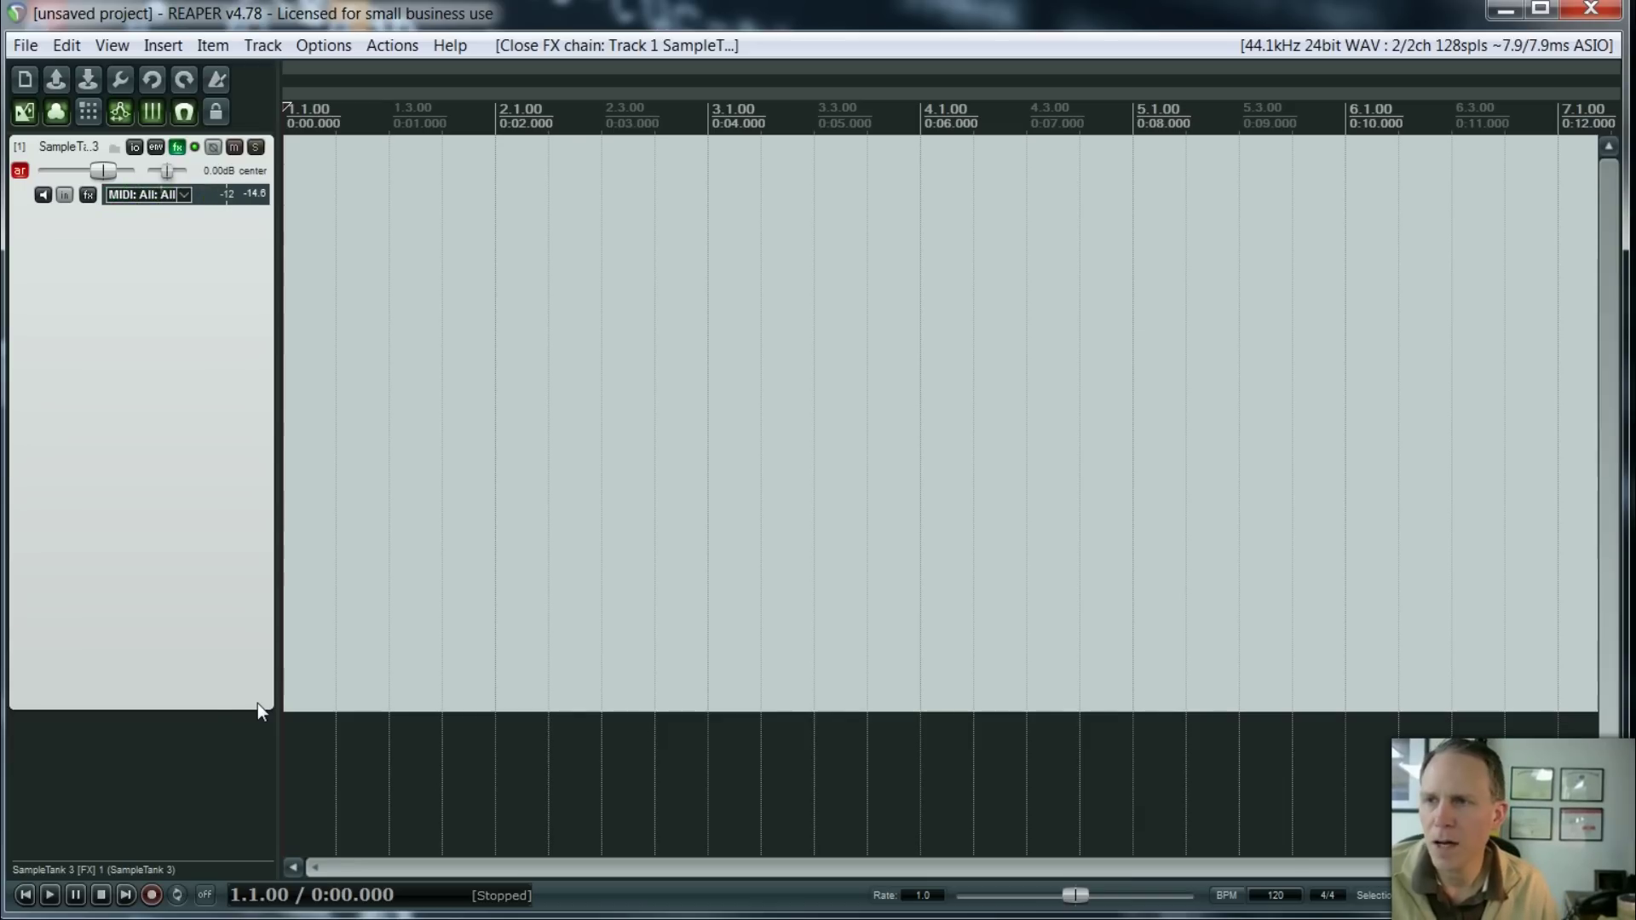
left_click_drag(130, 708, 139, 509)
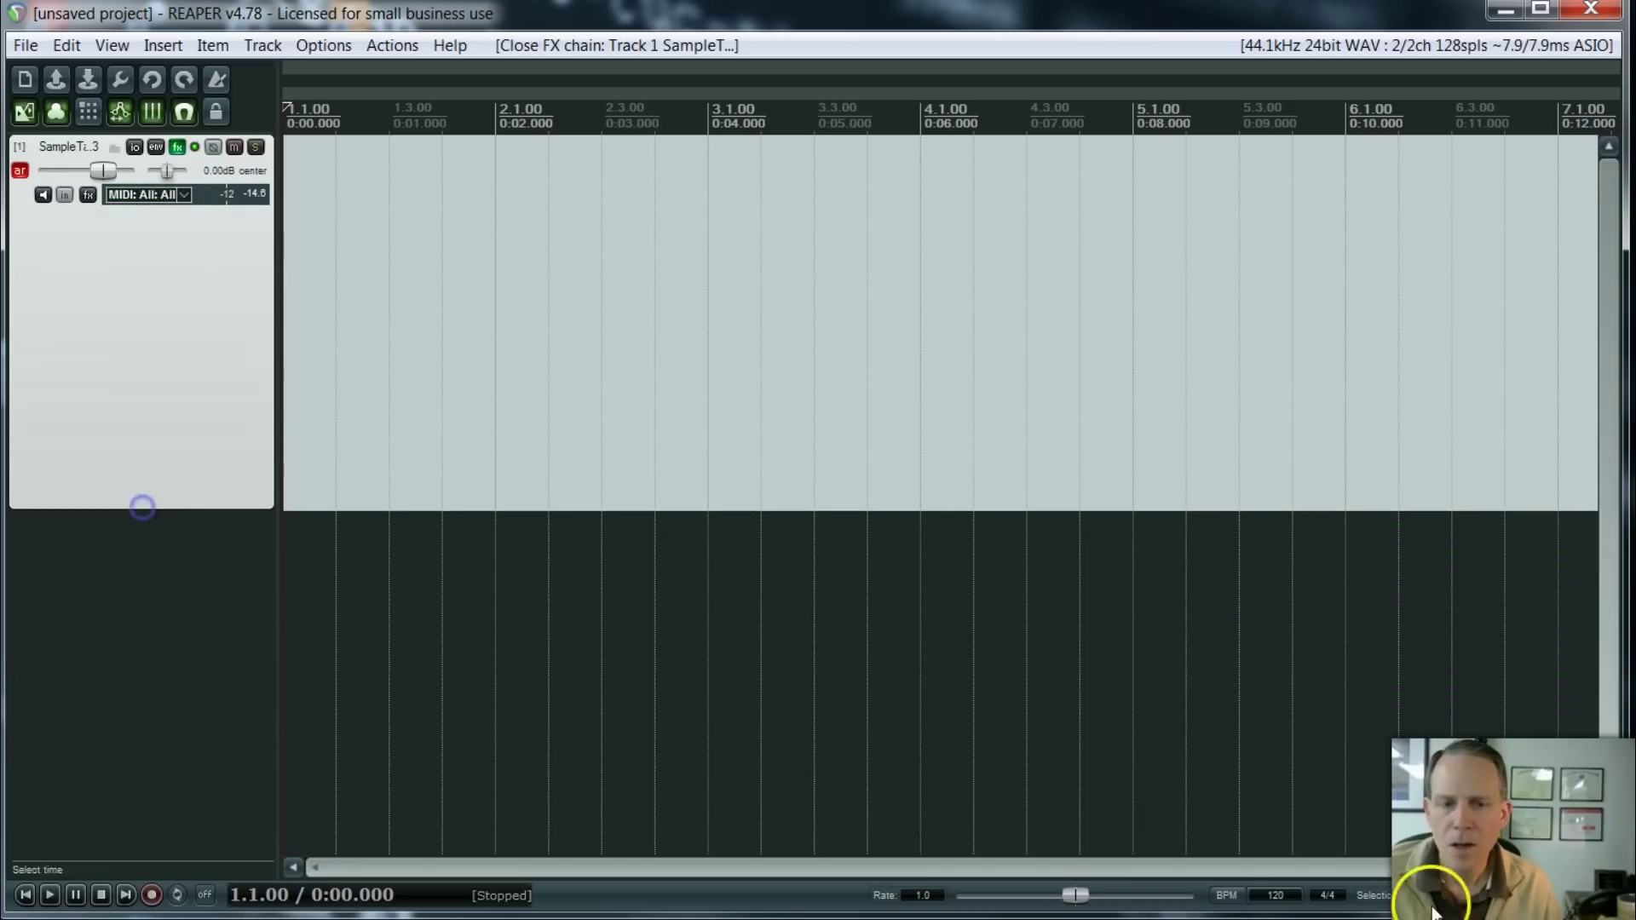
type("9")
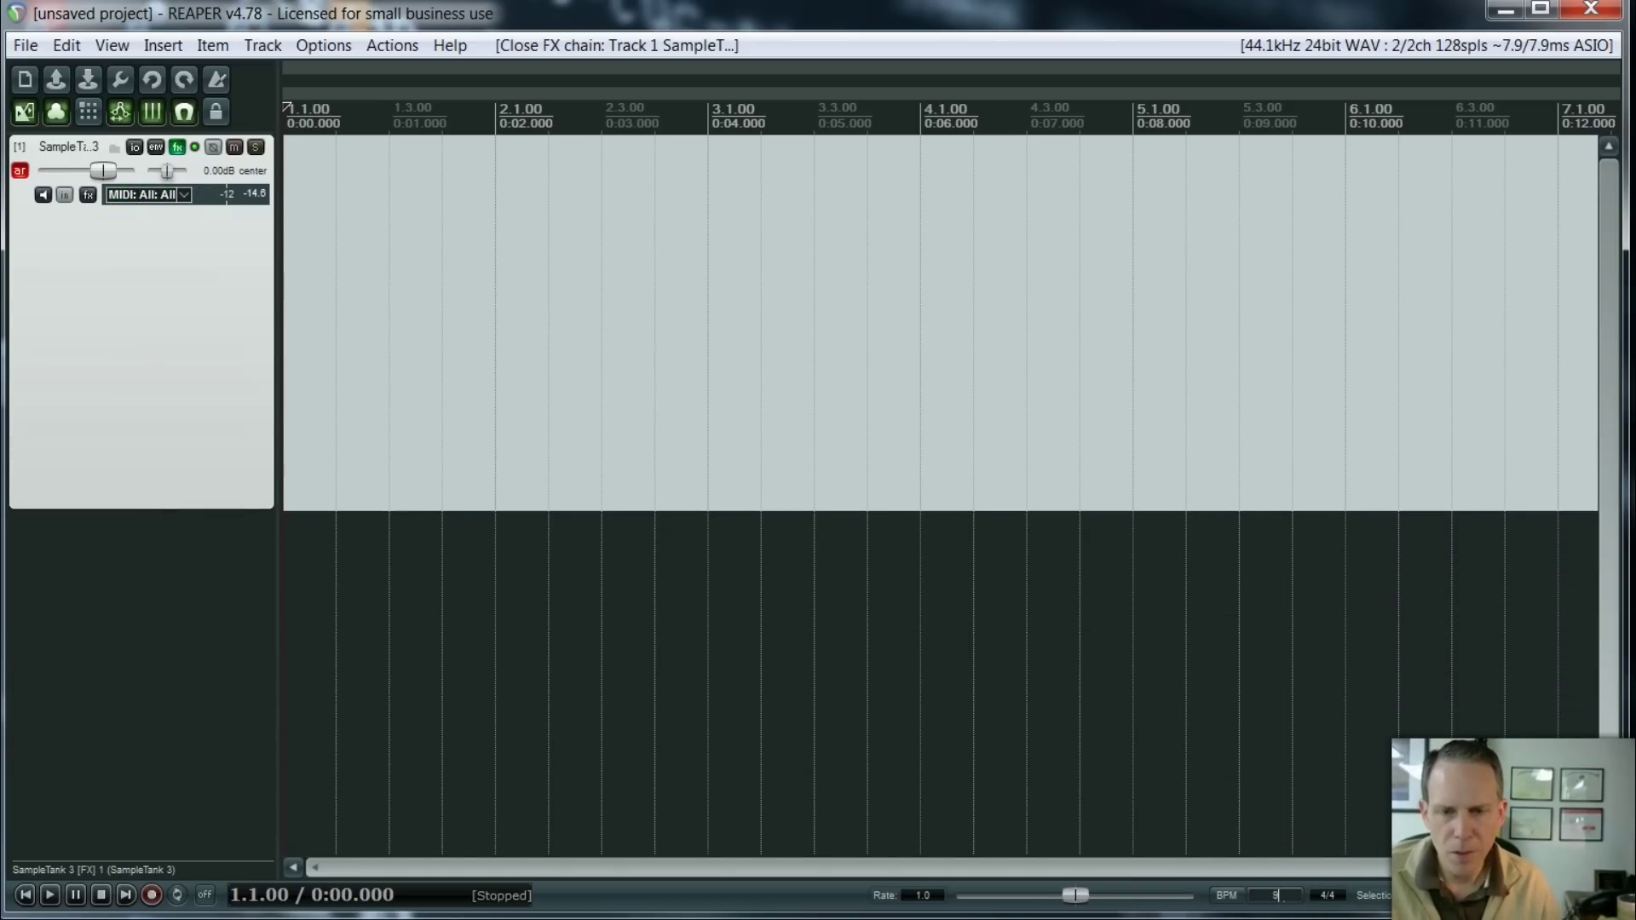
type("0")
key("Return")
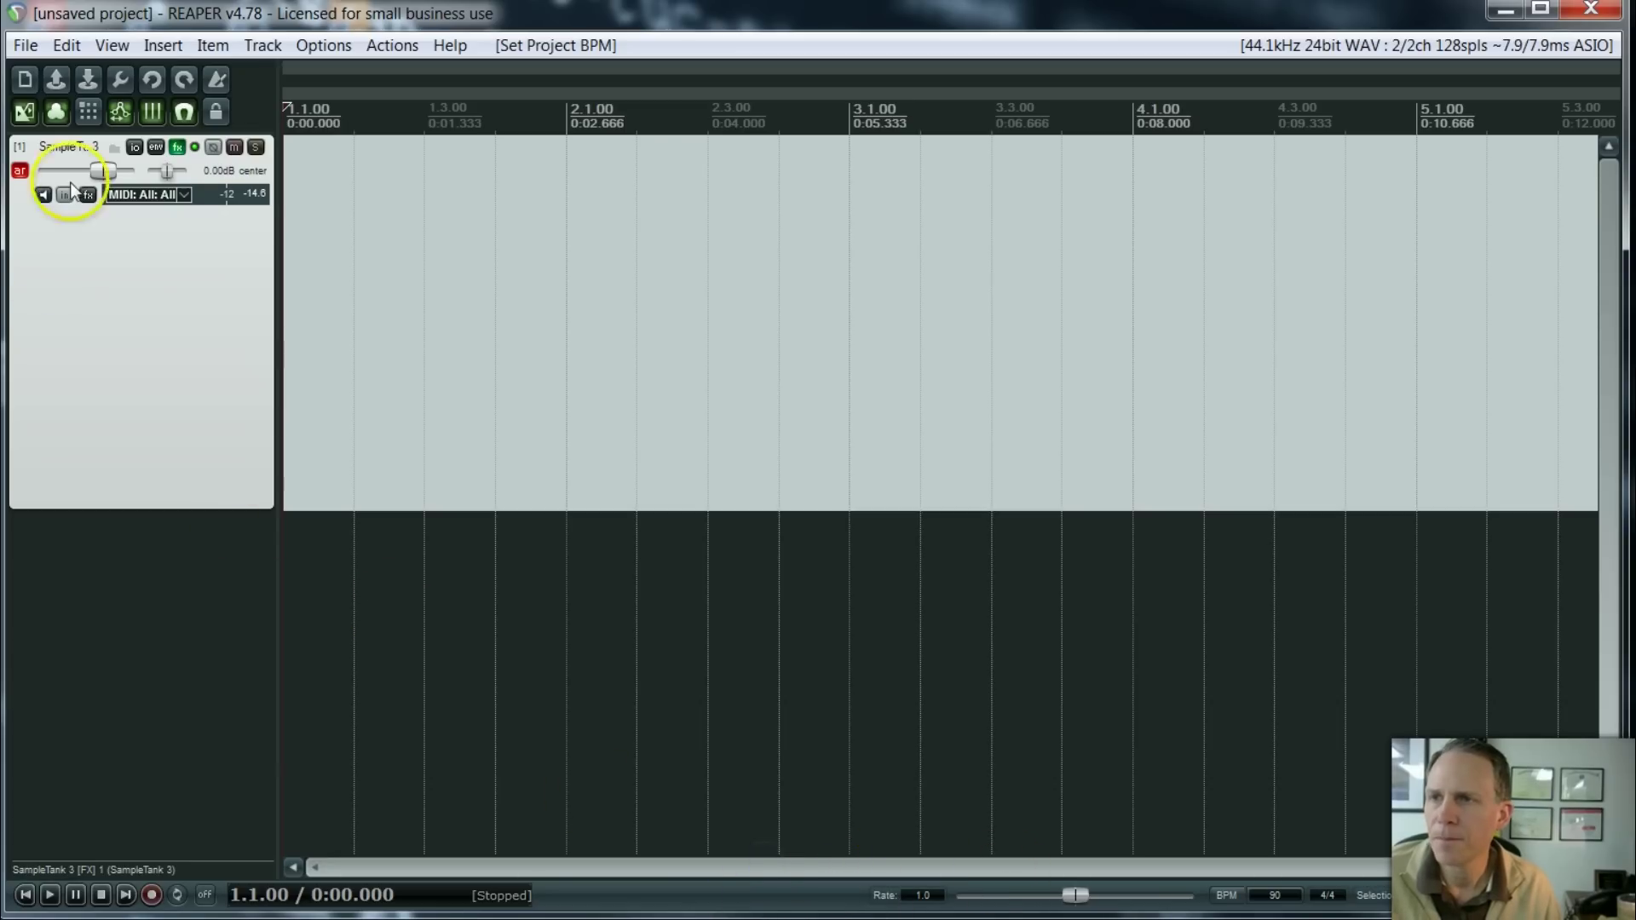
- Enable the metronome and turn on its count-in before recording
left_click(218, 79)
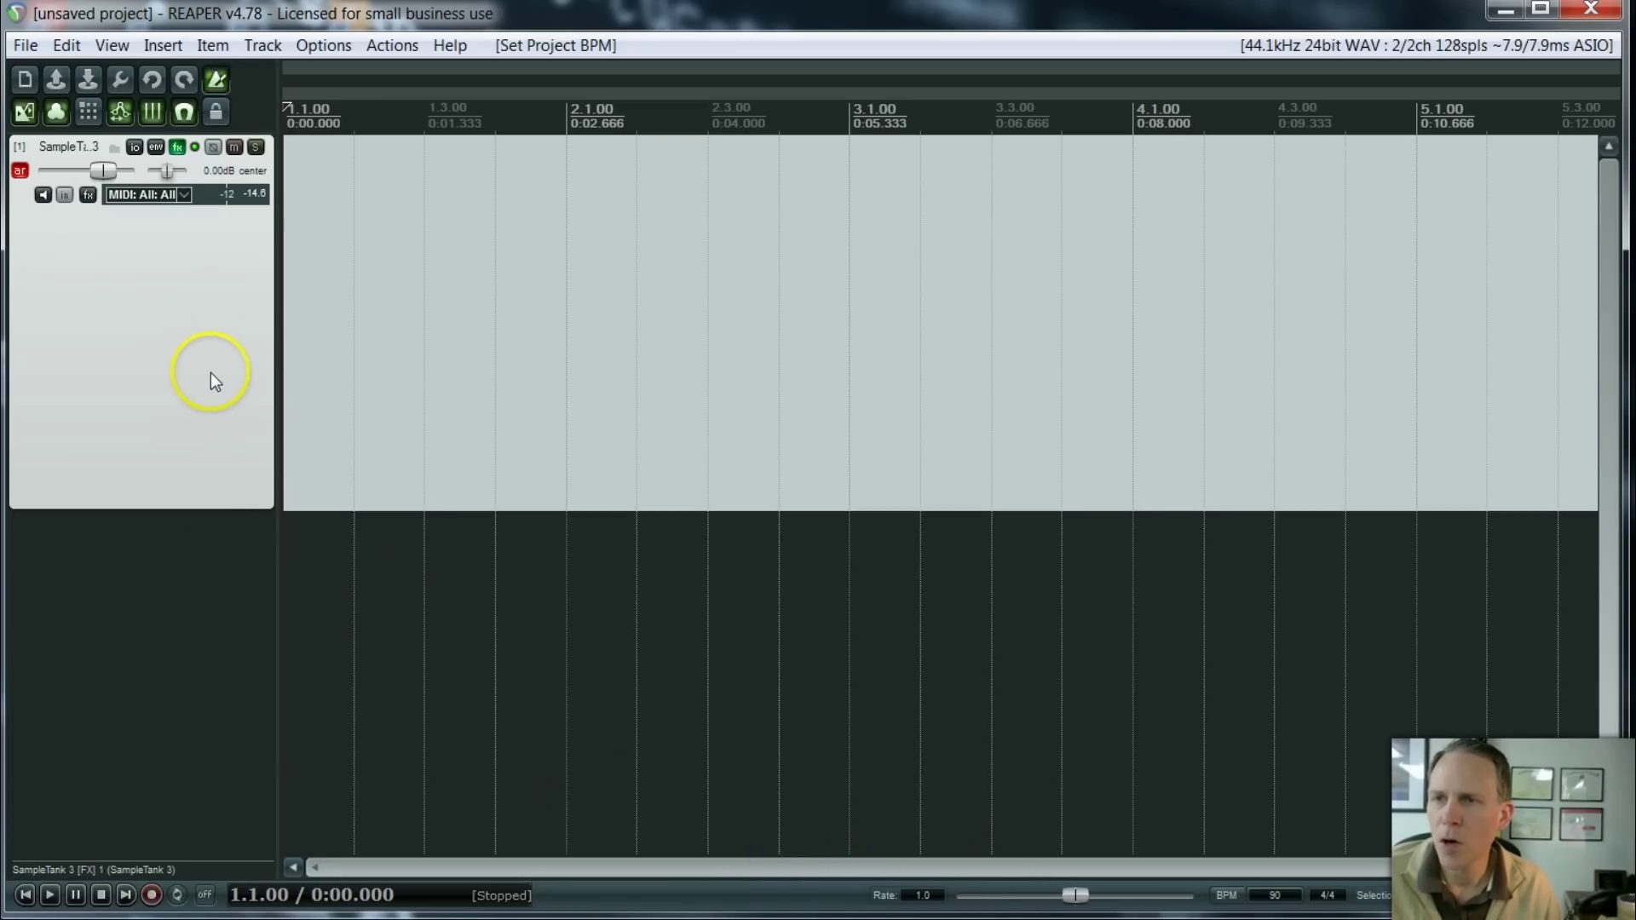
right_click(217, 79)
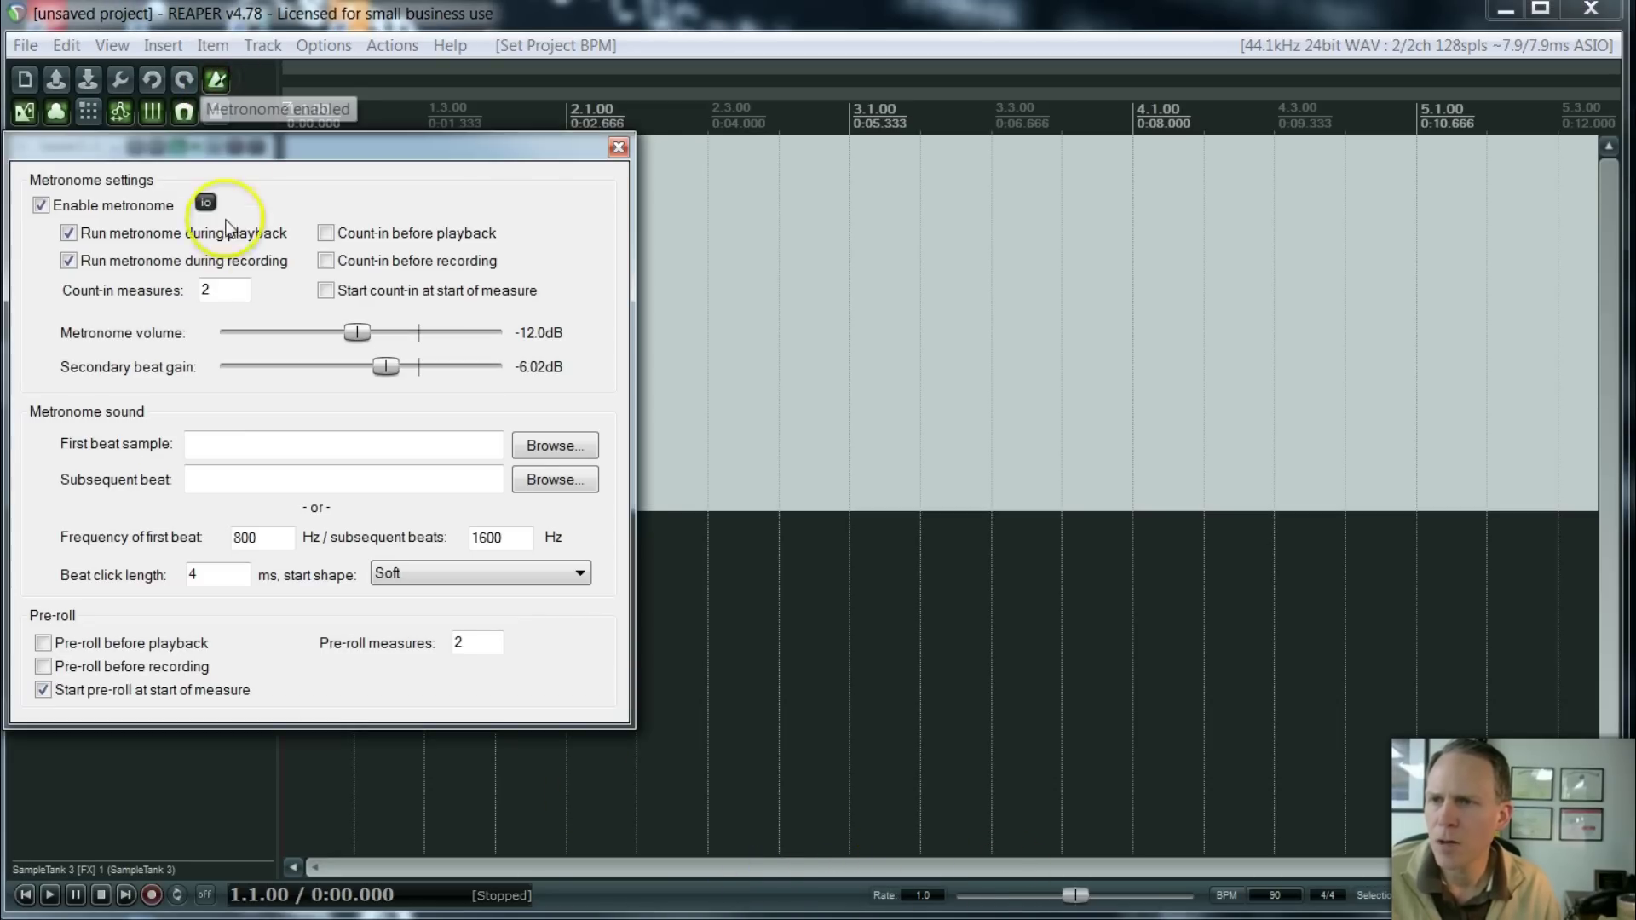
left_click(327, 261)
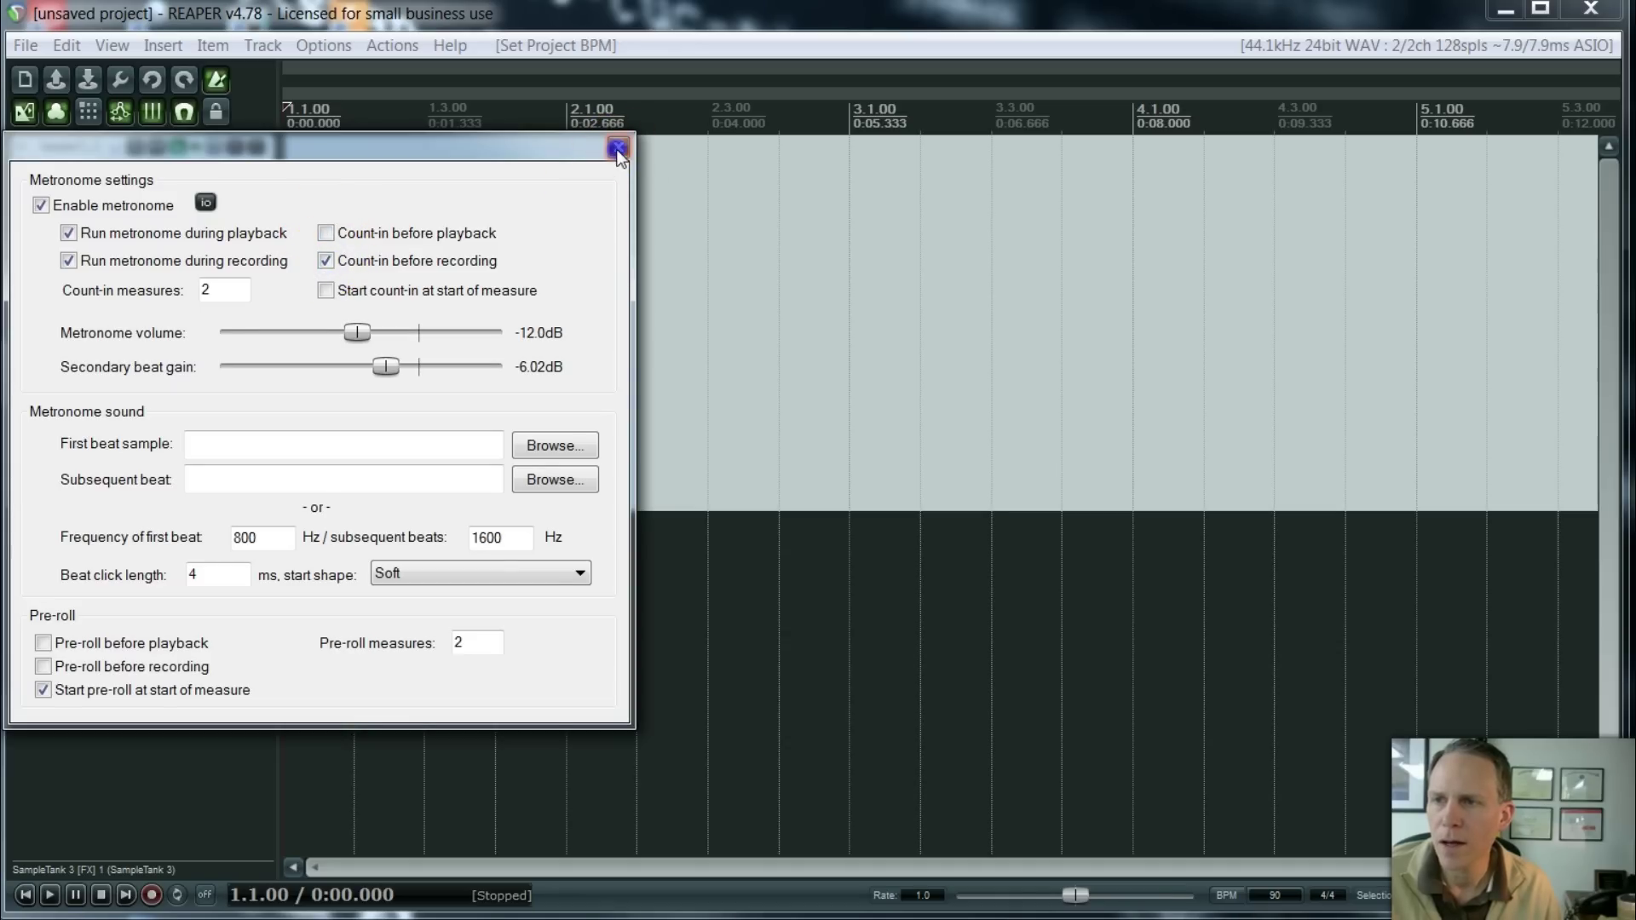
left_click(618, 150)
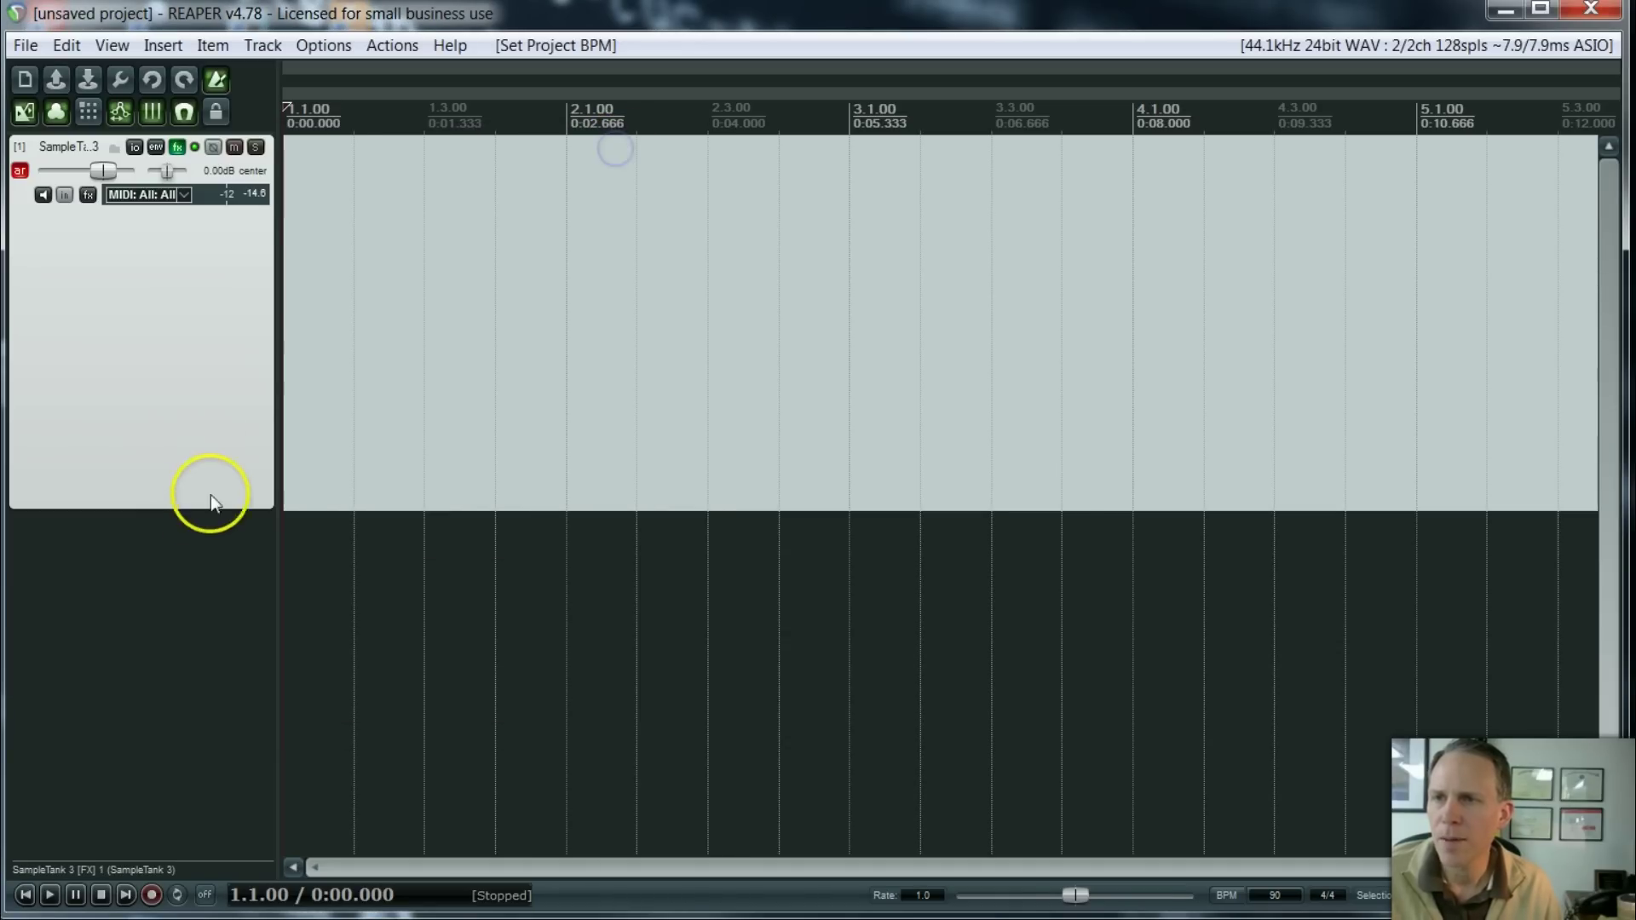
- Record and save a four-measure MIDI drum take on the SampleTank track, and trim the item to end at measure 5
left_click(152, 897)
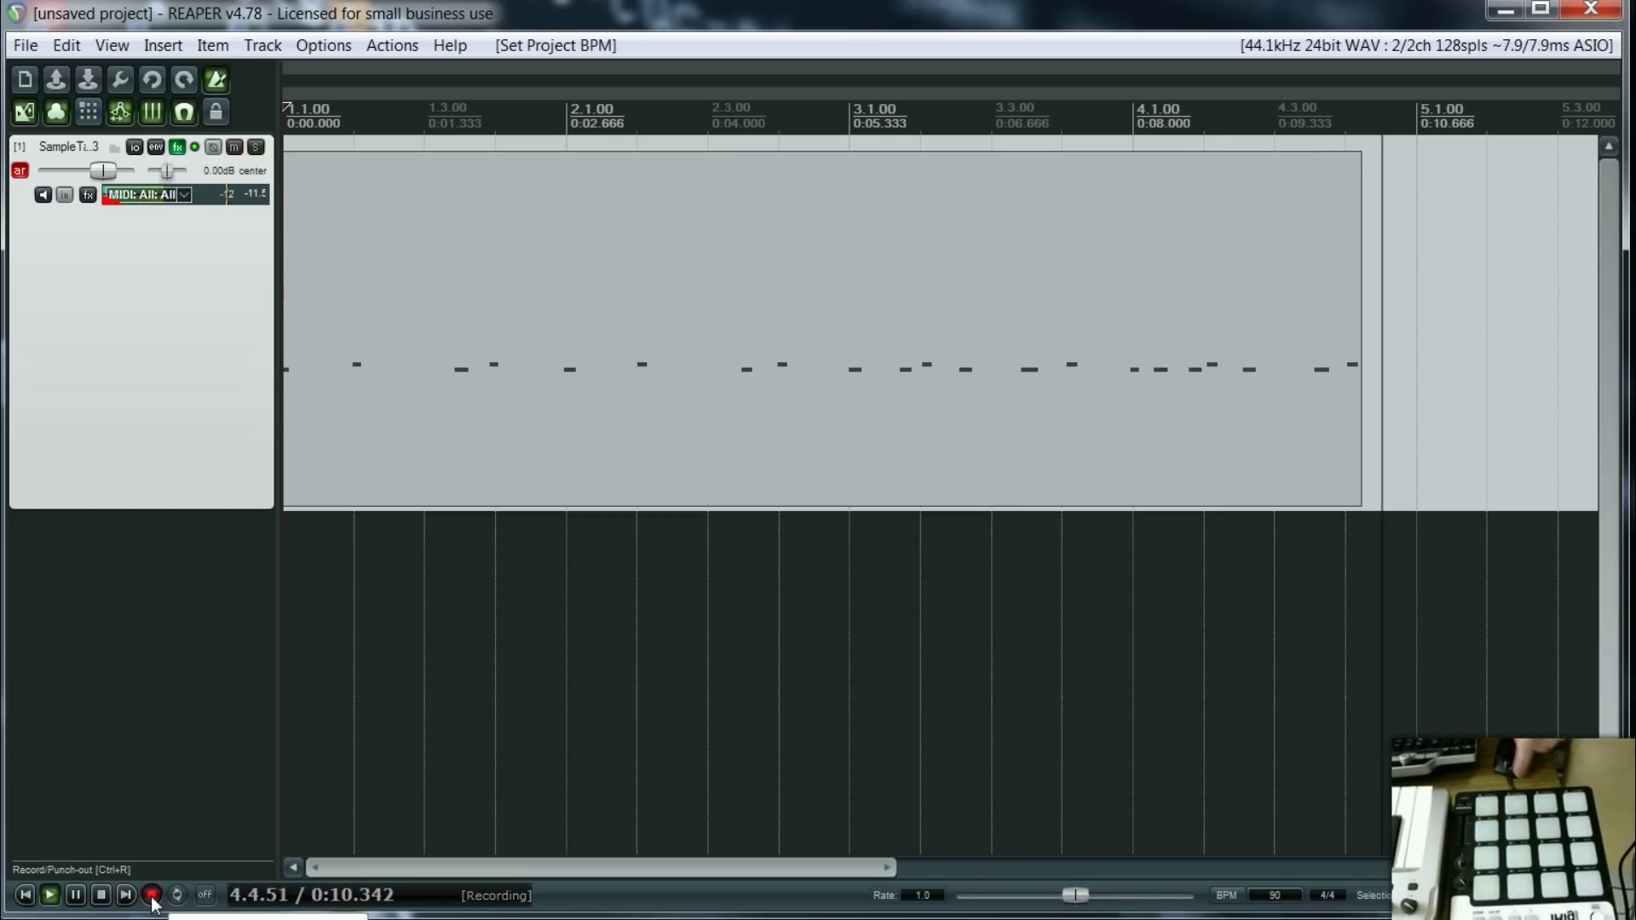
left_click(152, 897)
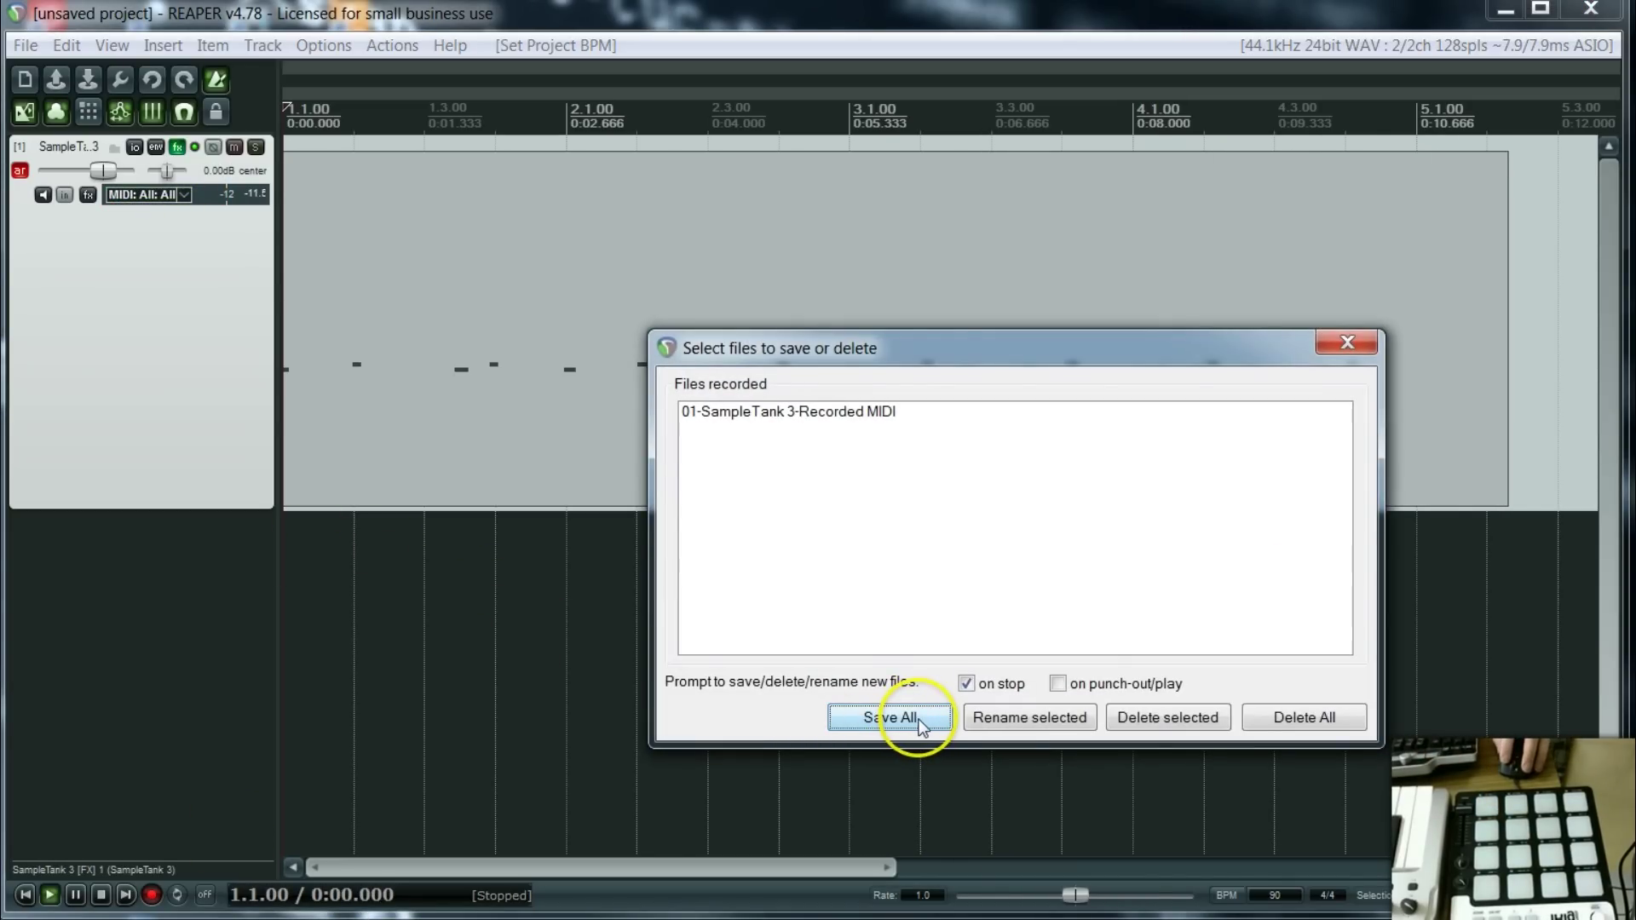
left_click(888, 717)
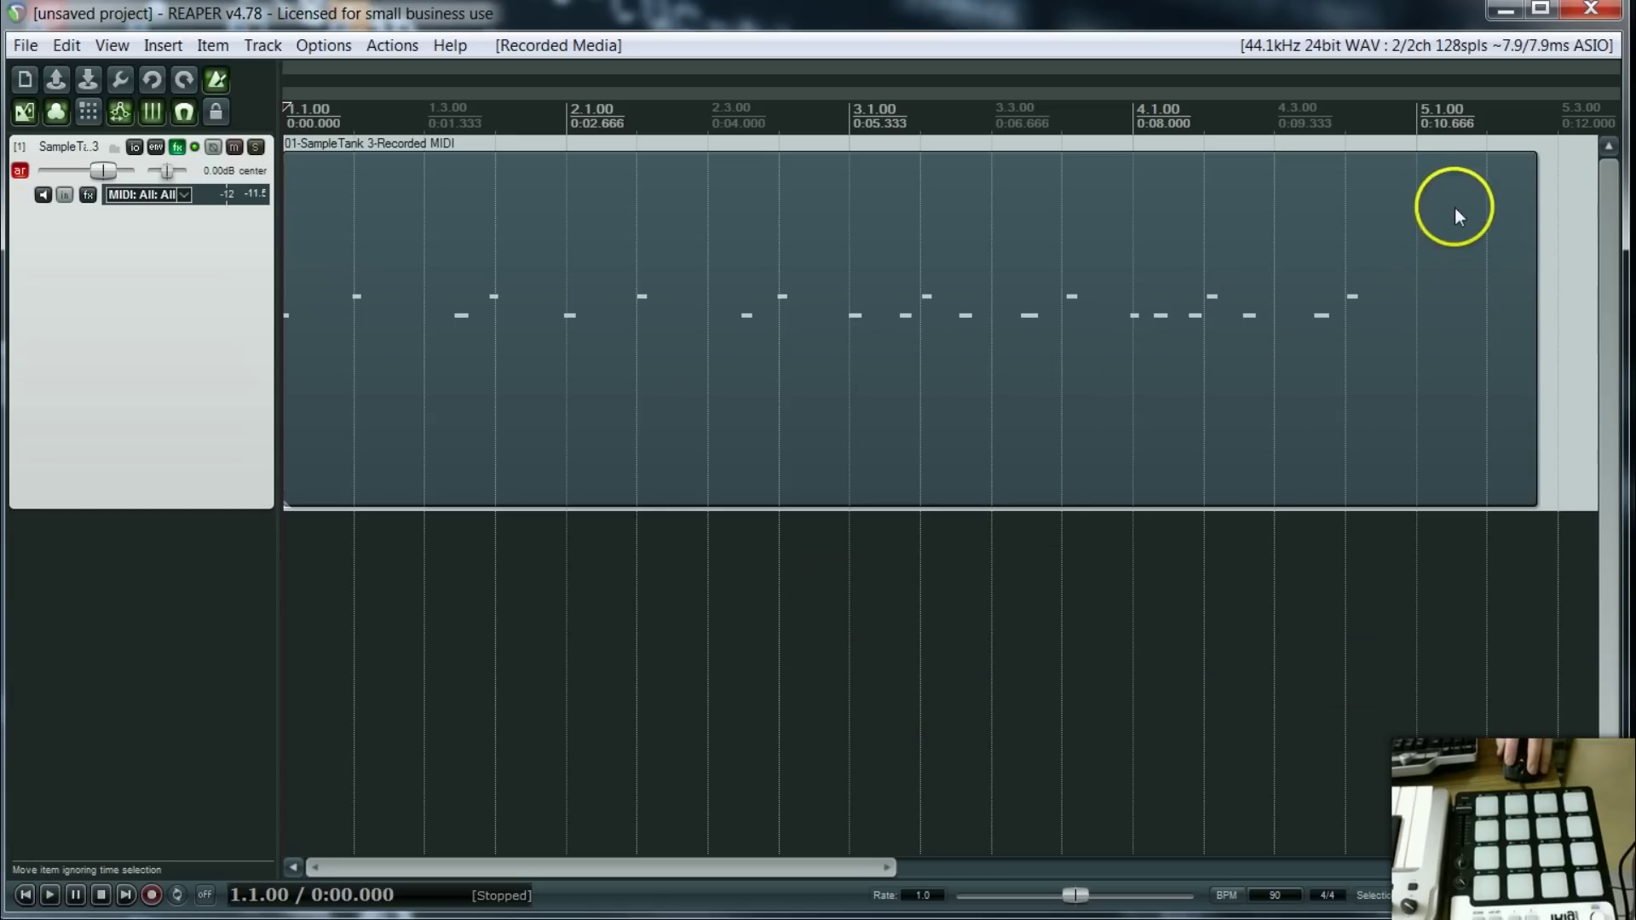
left_click_drag(1535, 279, 1423, 277)
- Quantize the positions of all notes in the recorded drum take to the grid at 100% strength and close the MIDI editor
left_click(611, 437)
double_click(611, 436)
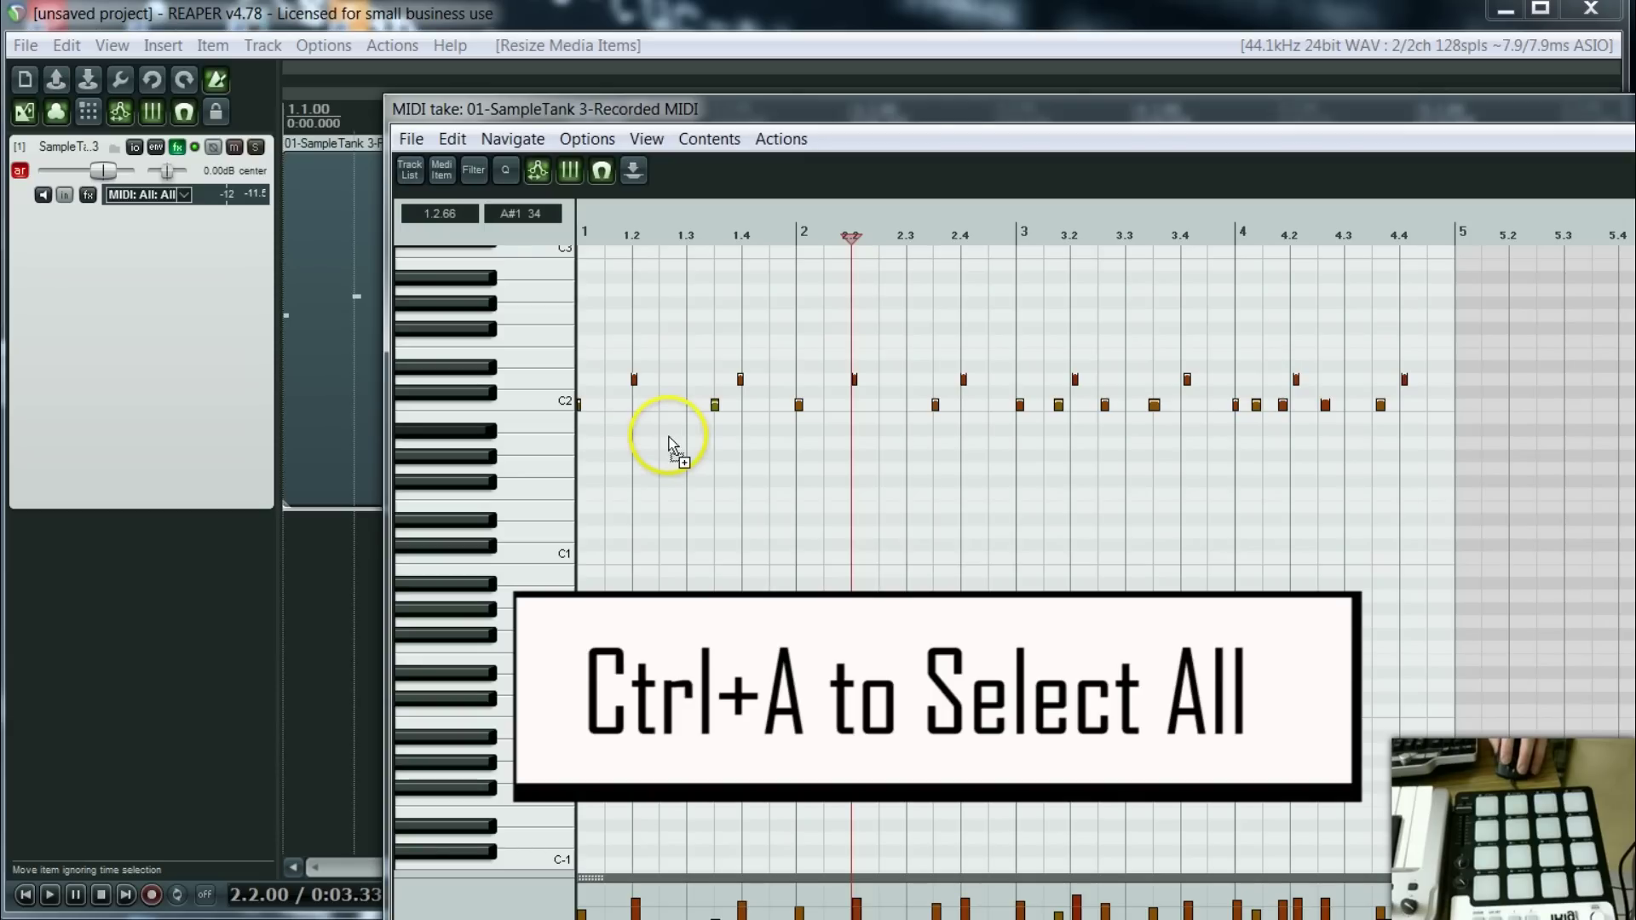
key("ctrl+a")
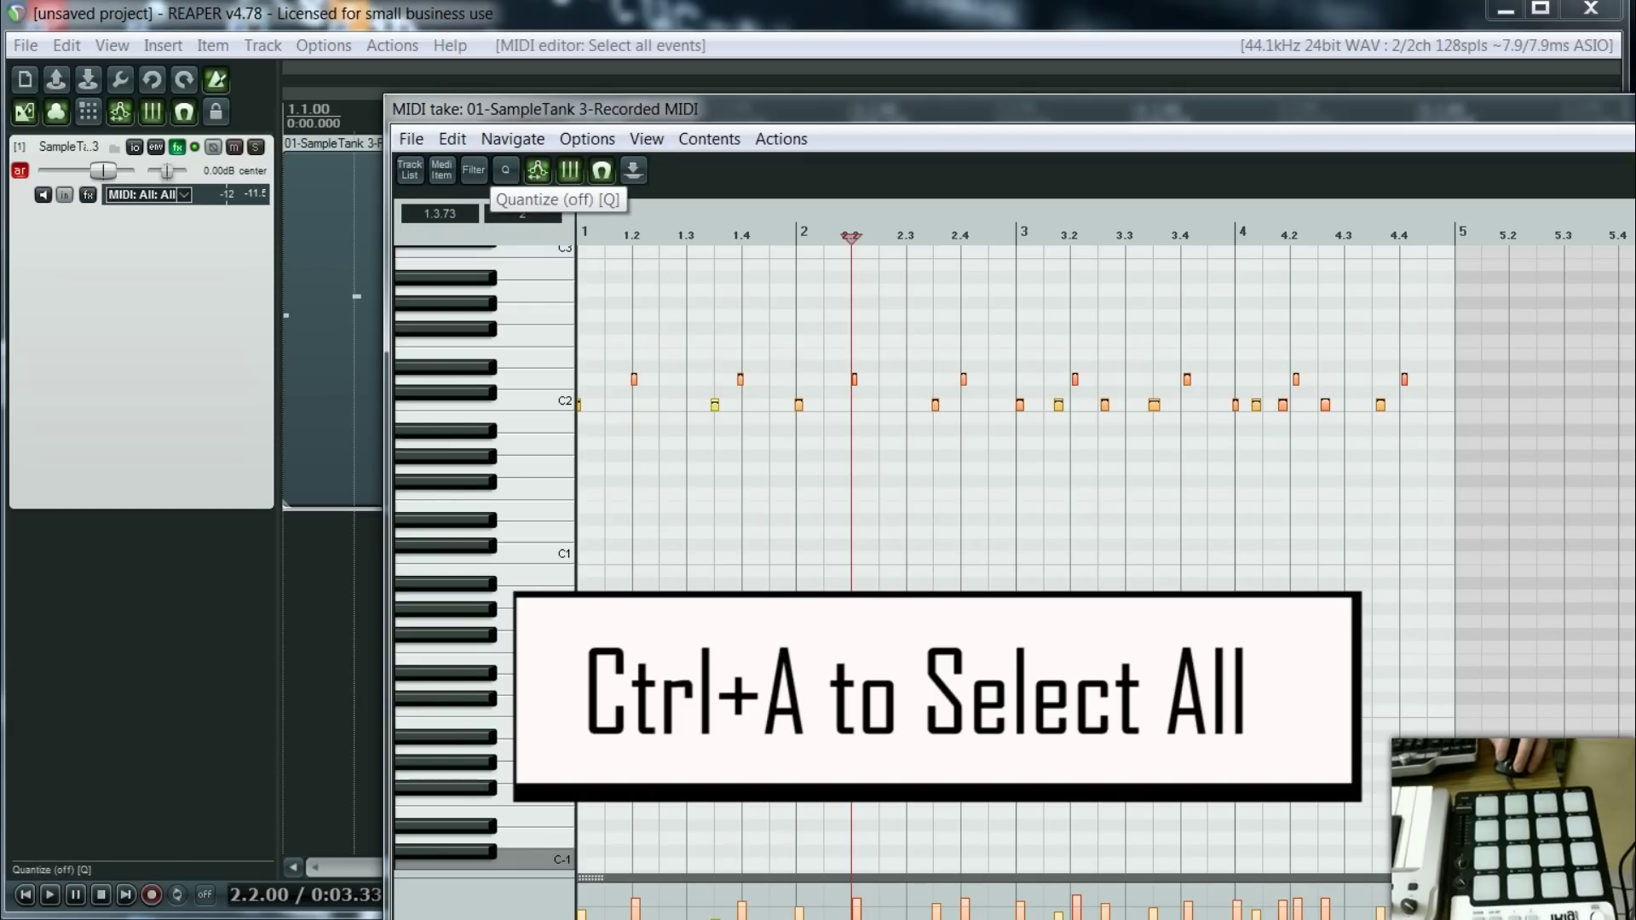
left_click(503, 170)
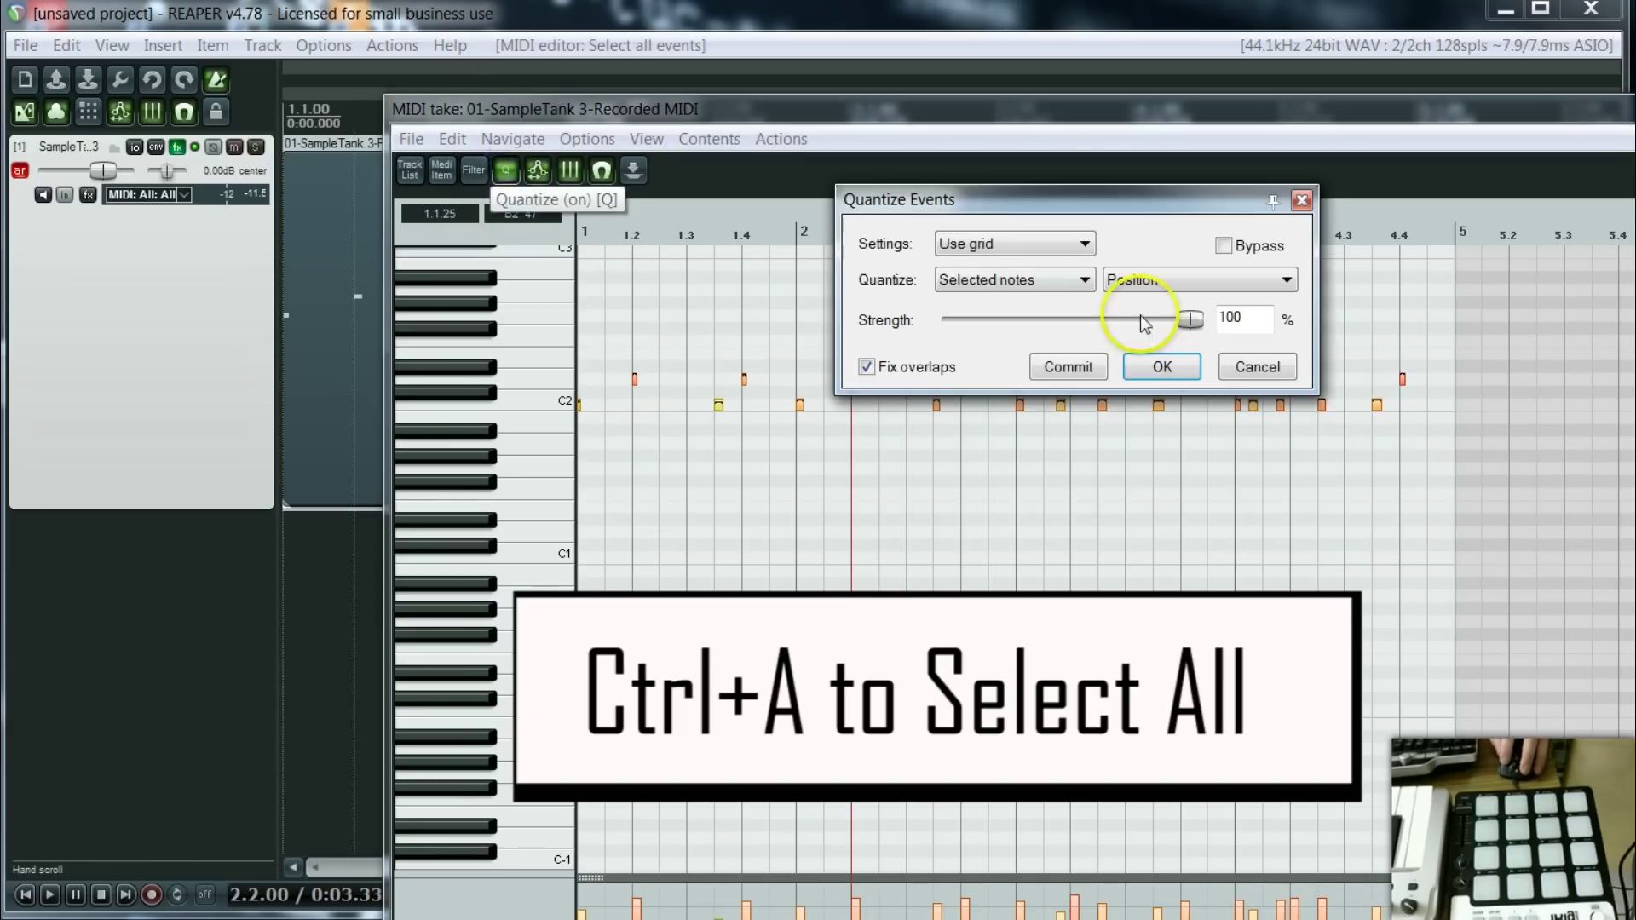
left_click(1160, 371)
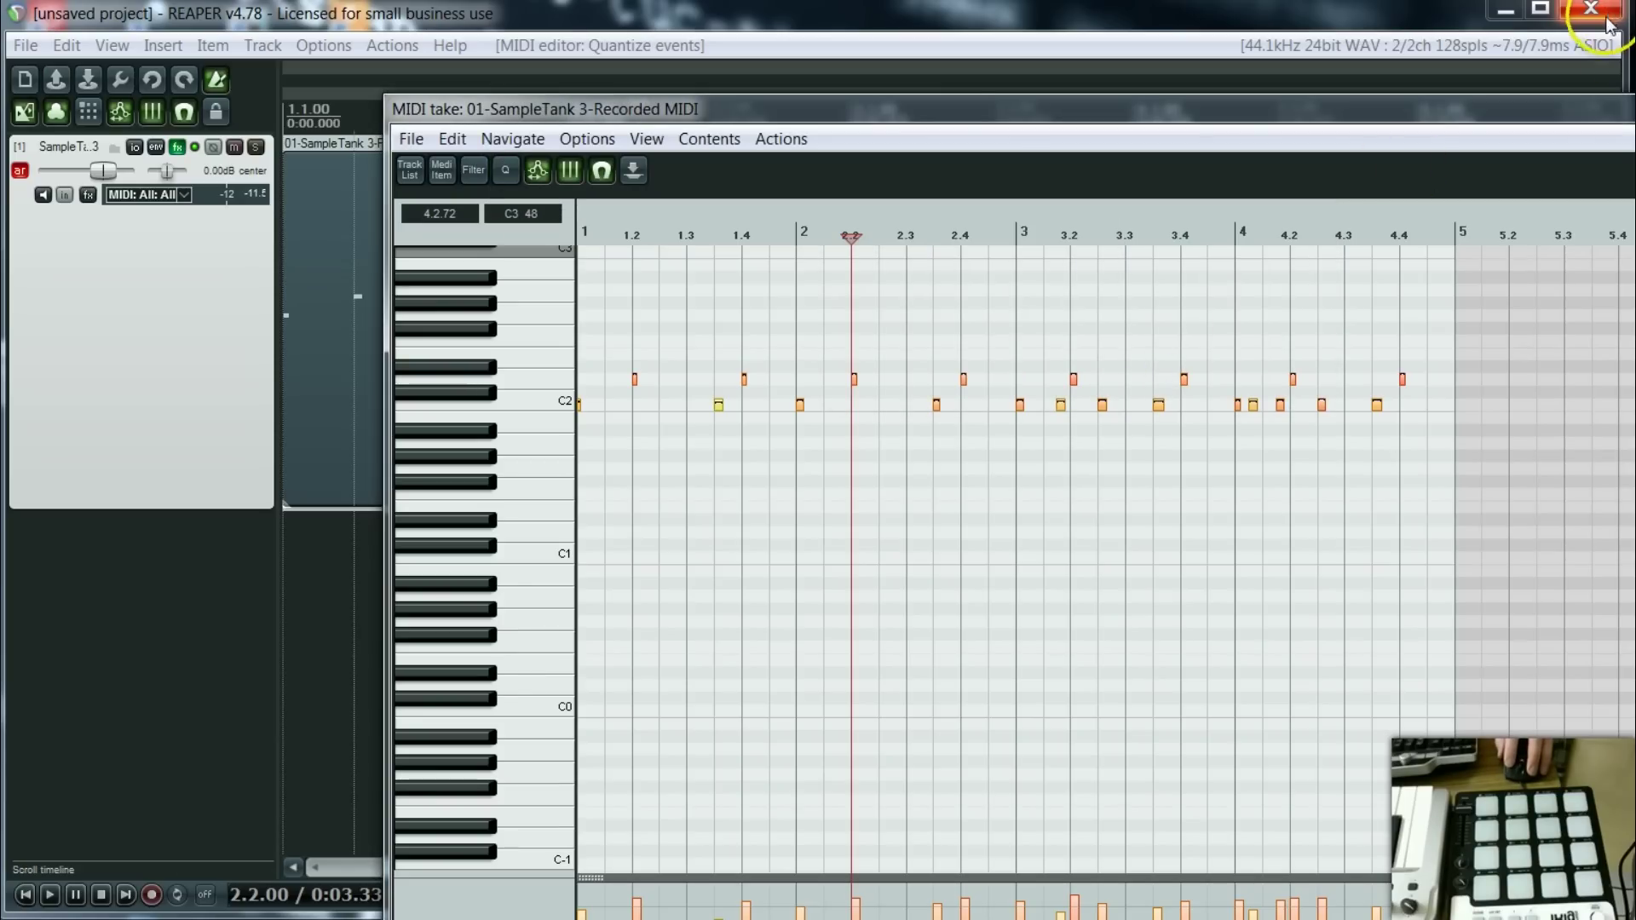
left_click_drag(1623, 109, 1131, 75)
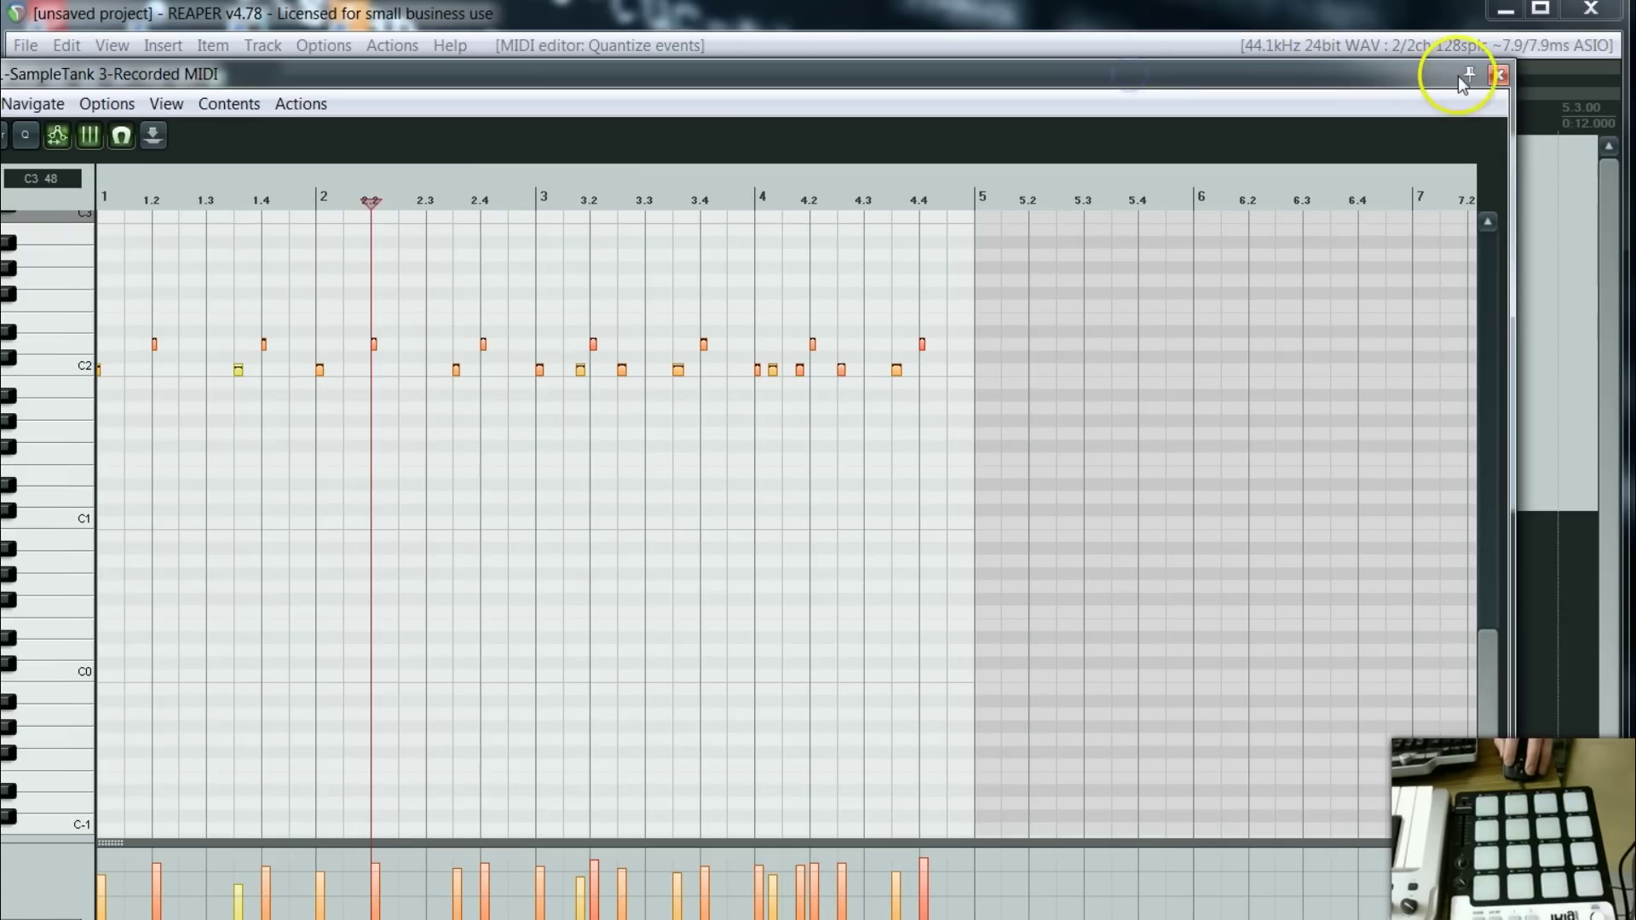
left_click(1496, 75)
- Play back the quantized drum take from the project start to check its timing
left_click(25, 895)
left_click(51, 895)
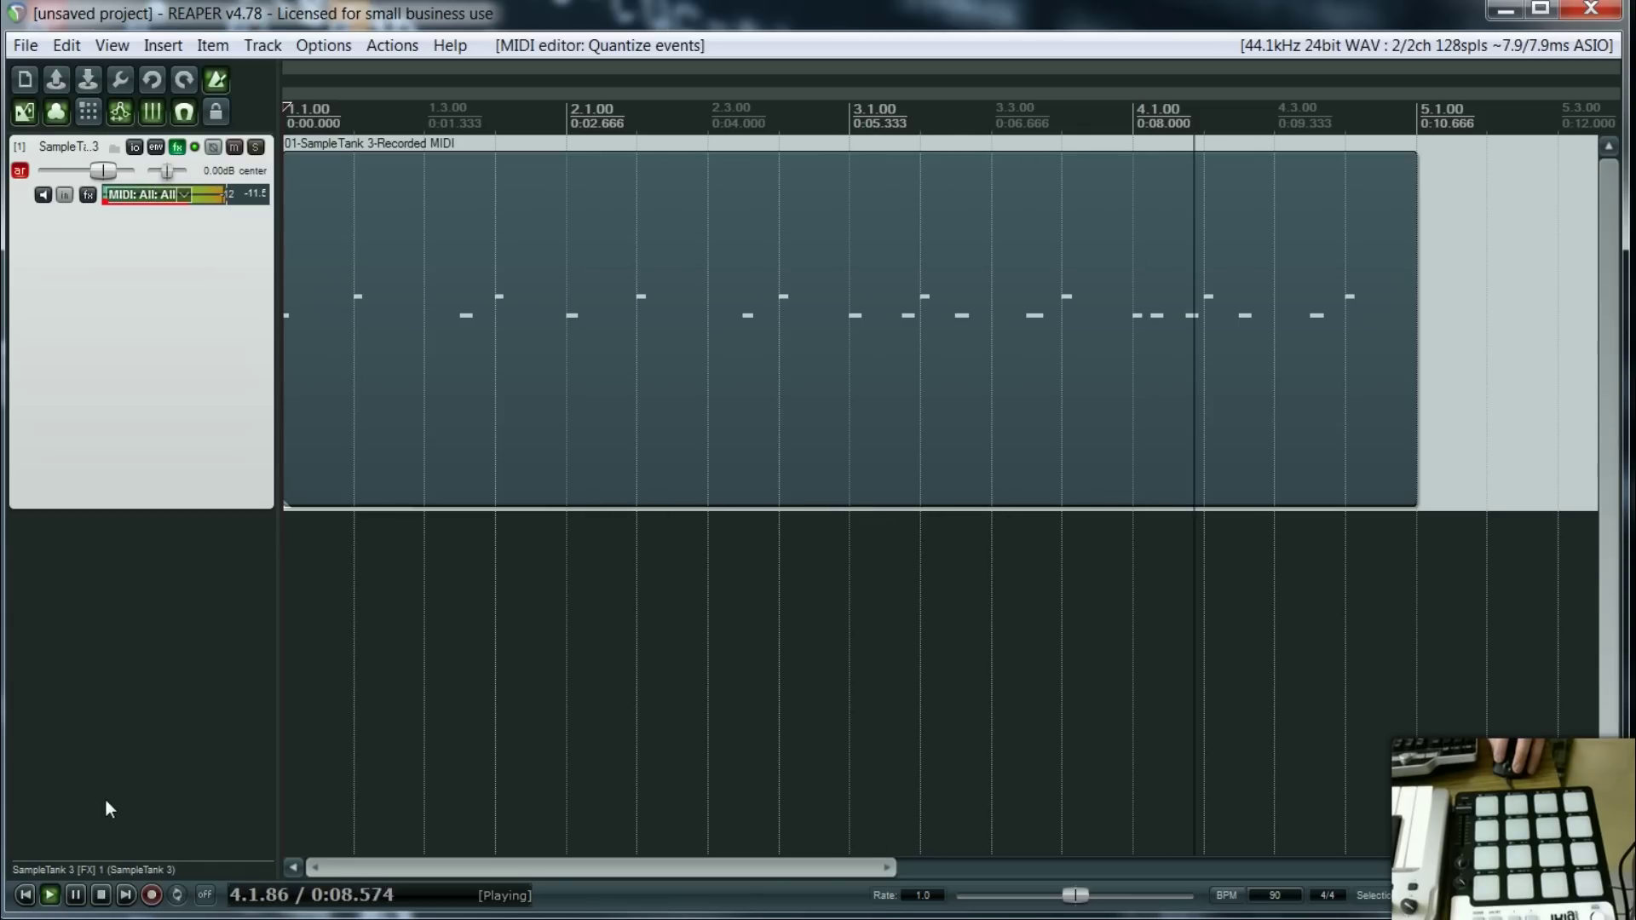
left_click(101, 895)
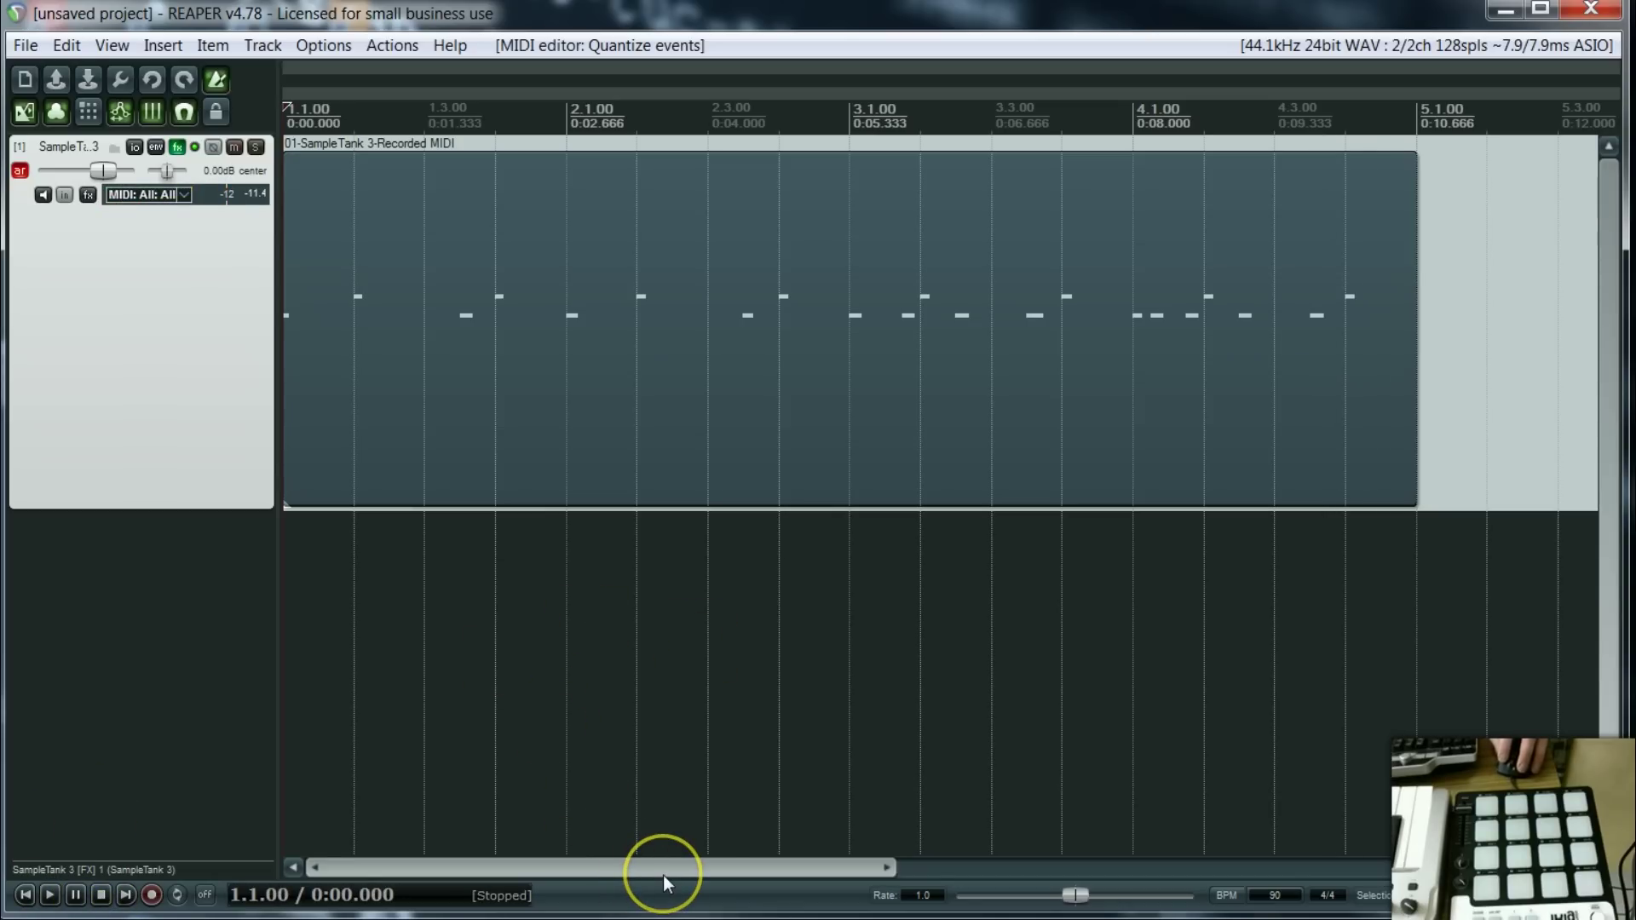
- Set the SampleTank track's recording mode to MIDI overdub
right_click(19, 172)
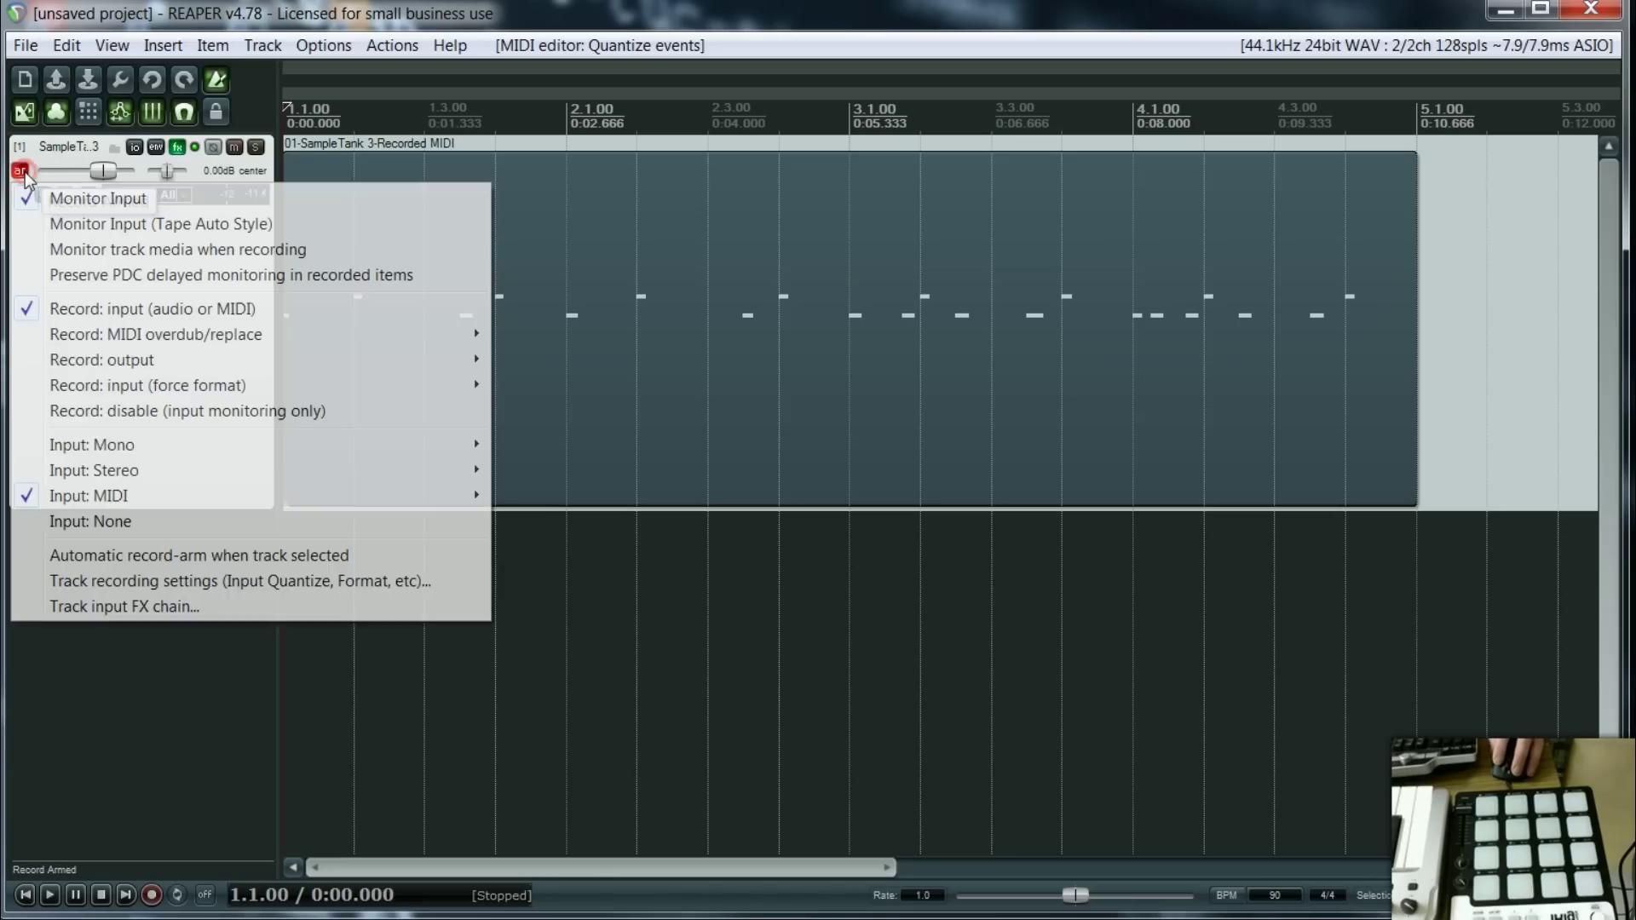
mouse_move(74, 339)
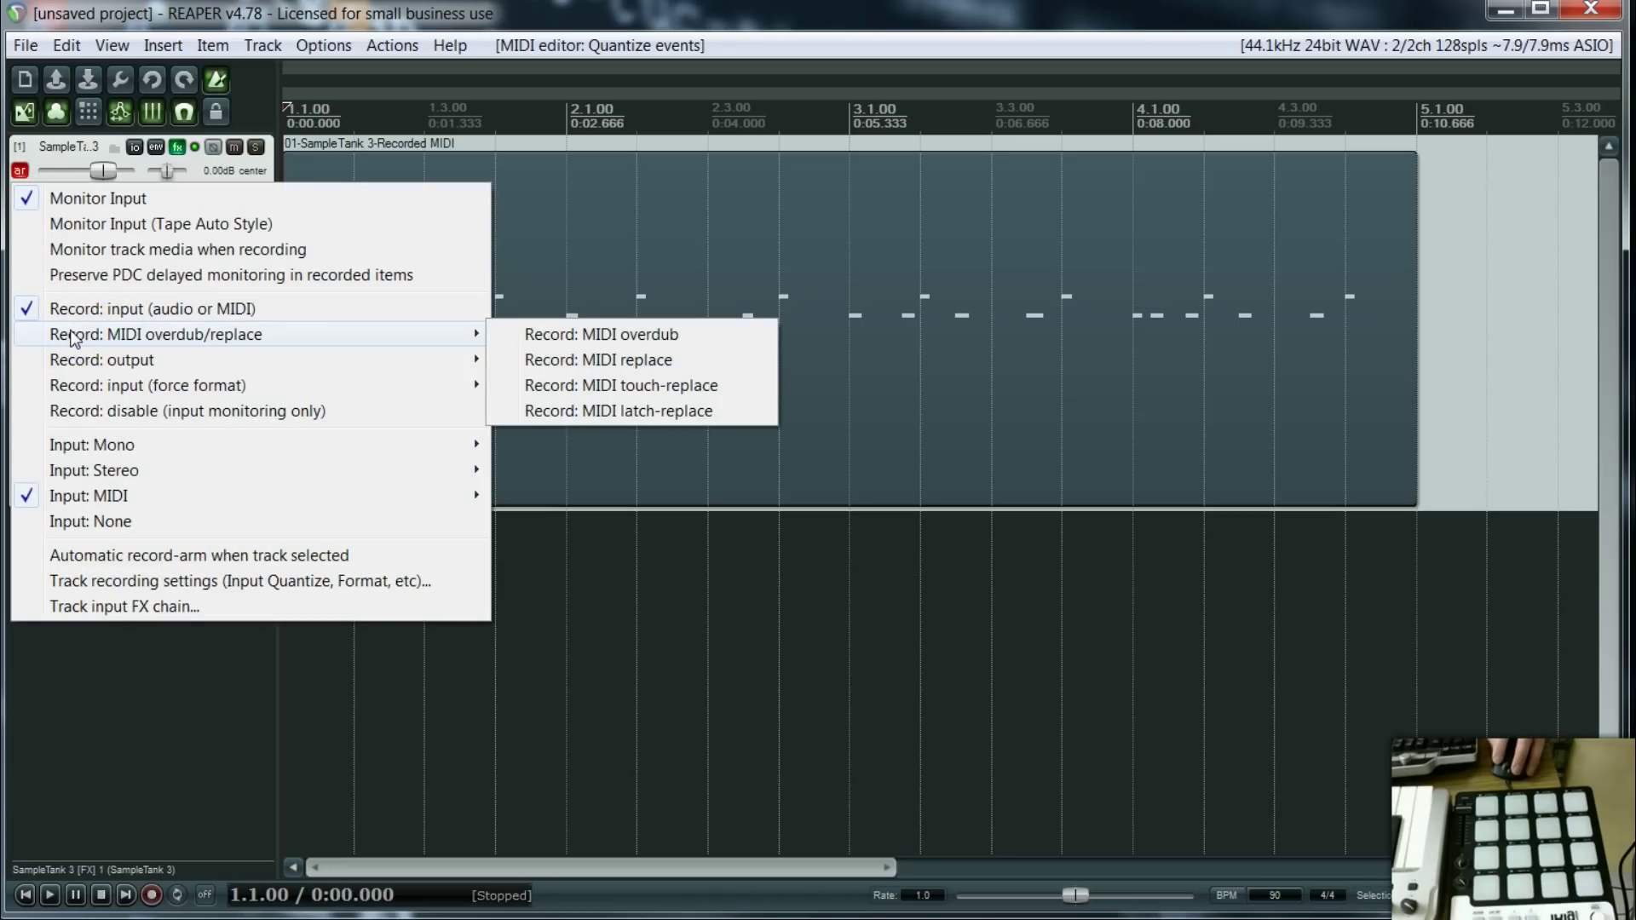
left_click(709, 332)
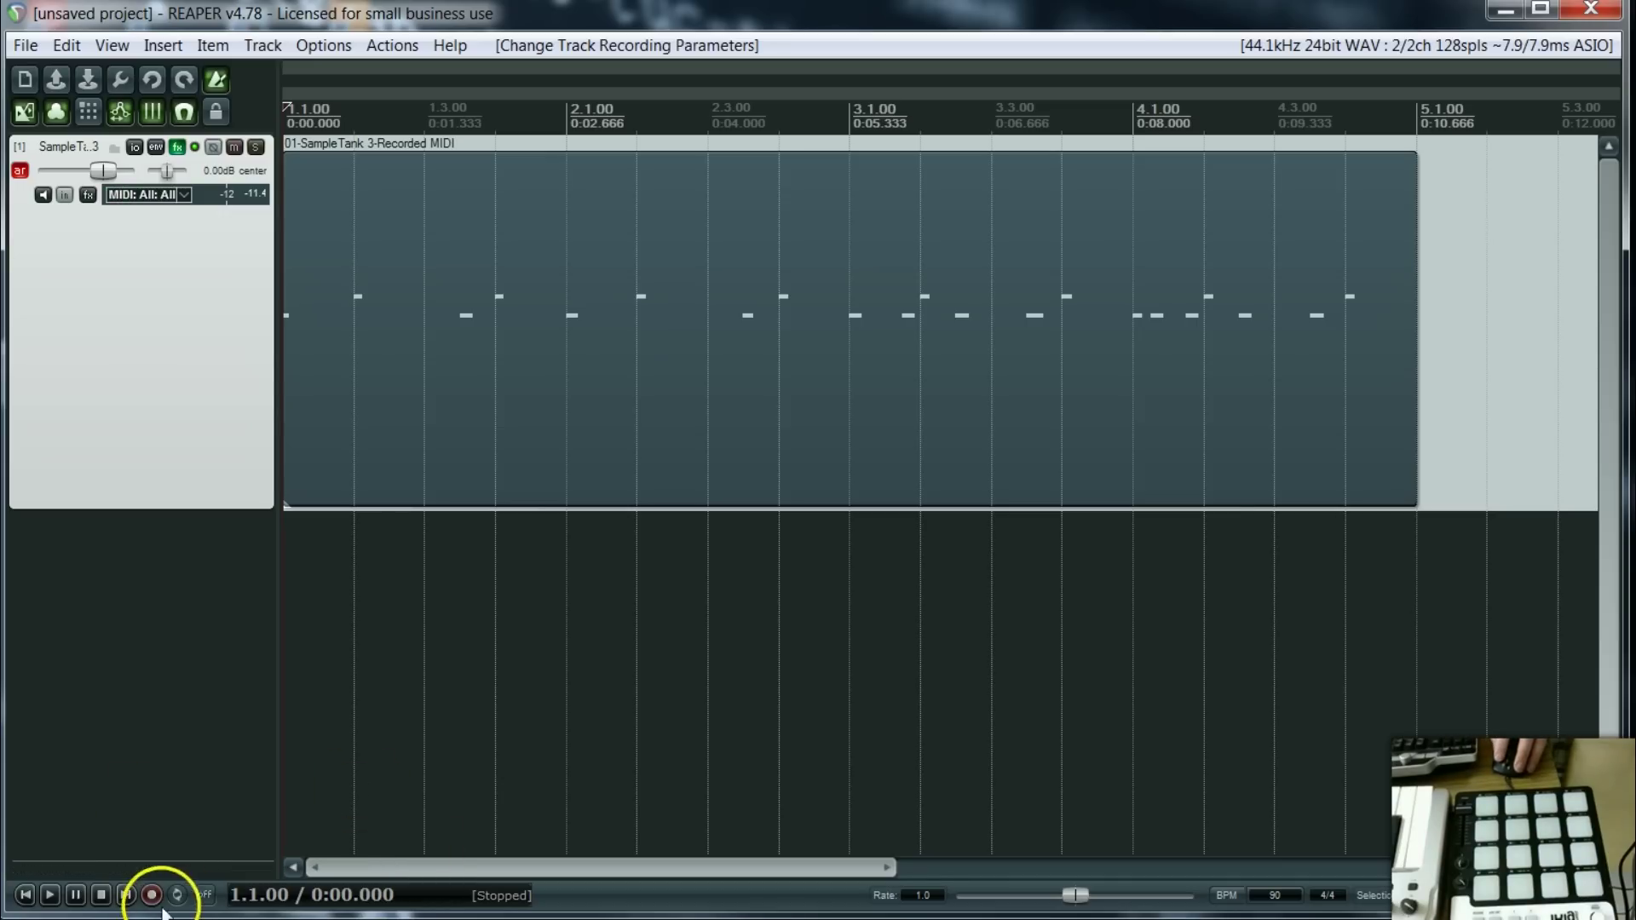
- Overdub and save additional drum notes in the existing MIDI item, and trim its end back to measure 5
left_click(152, 896)
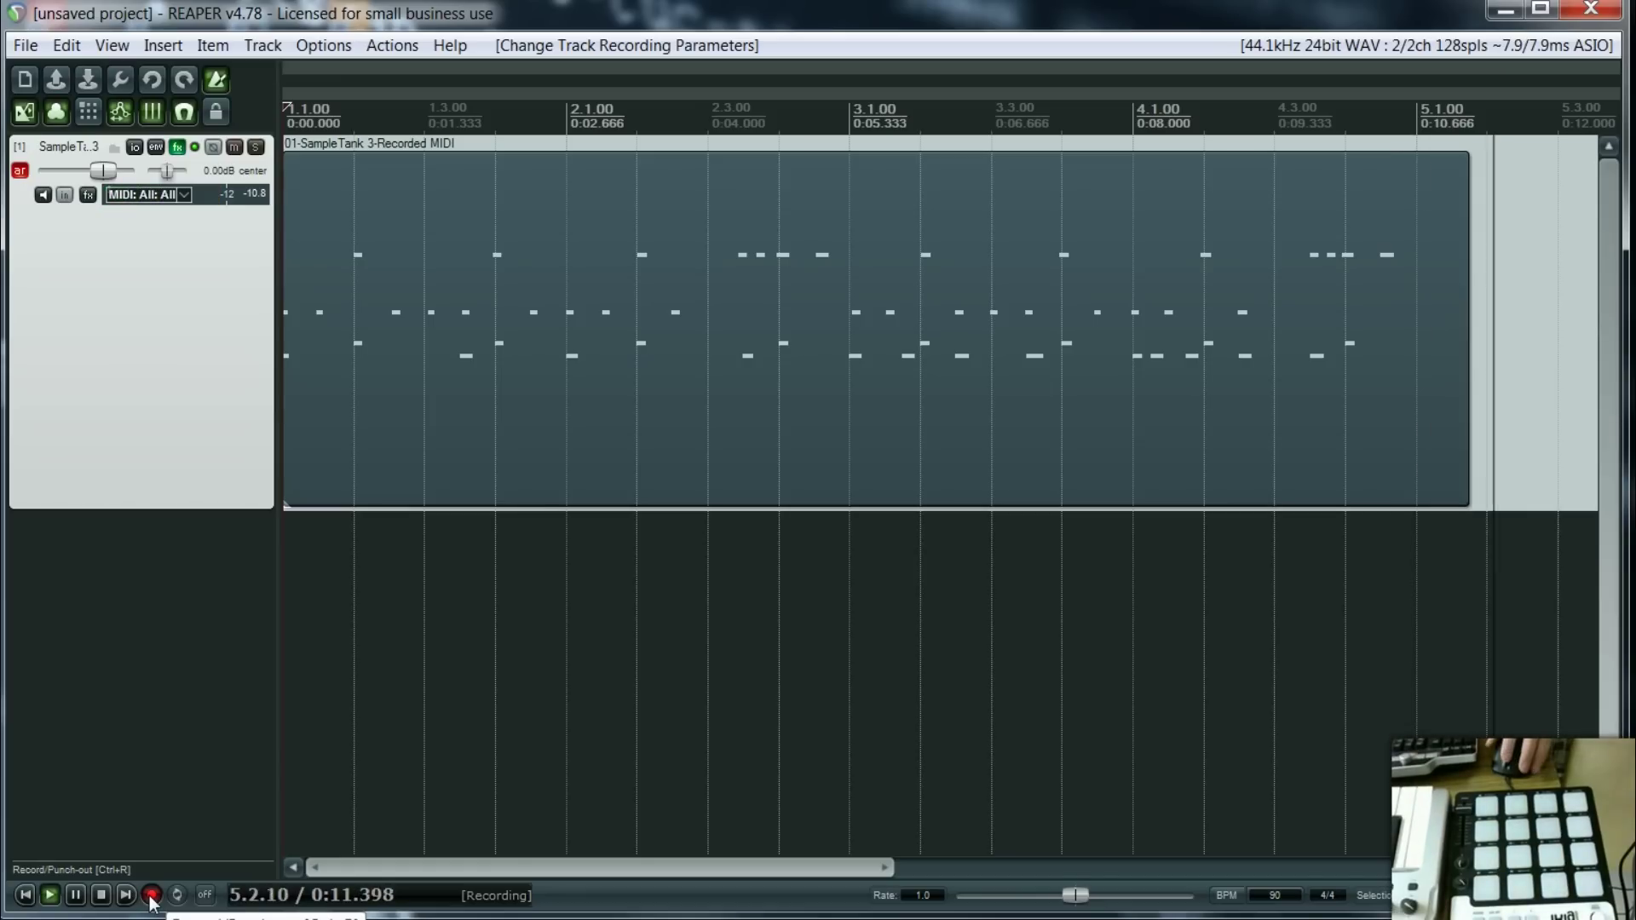
left_click(151, 895)
left_click(719, 749)
left_click_drag(1545, 307, 1419, 329)
- In the MIDI editor, quantize only the overdubbed note row just above the existing two drum rows to the grid at 100% strength
double_click(724, 441)
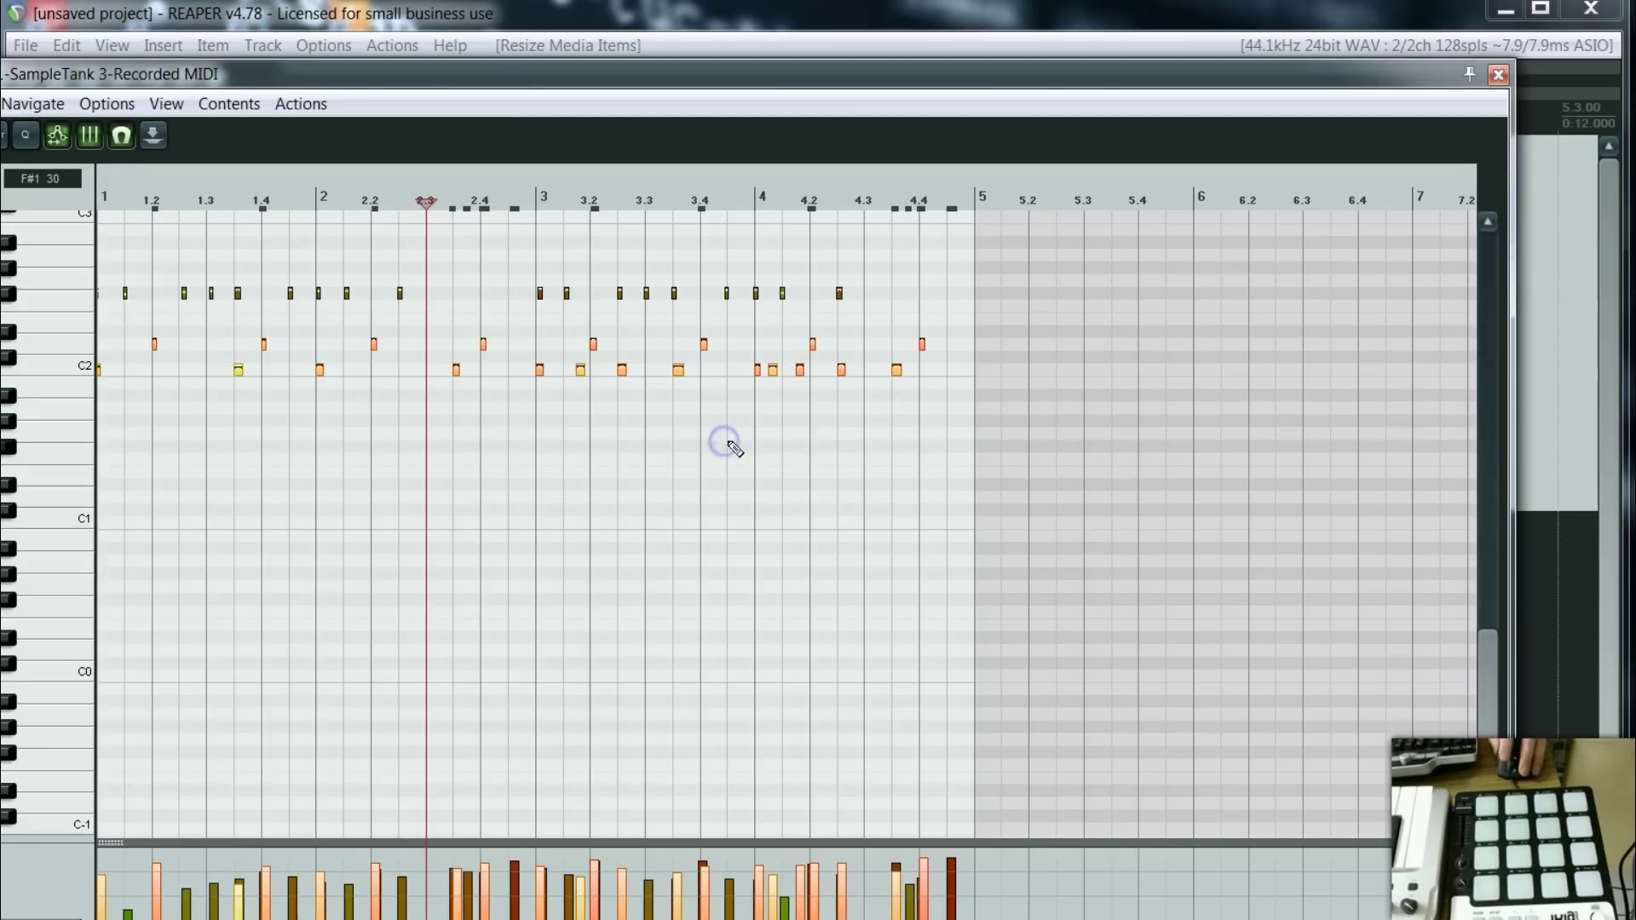
left_click(753, 293)
left_click_drag(0, 274, 0, 258)
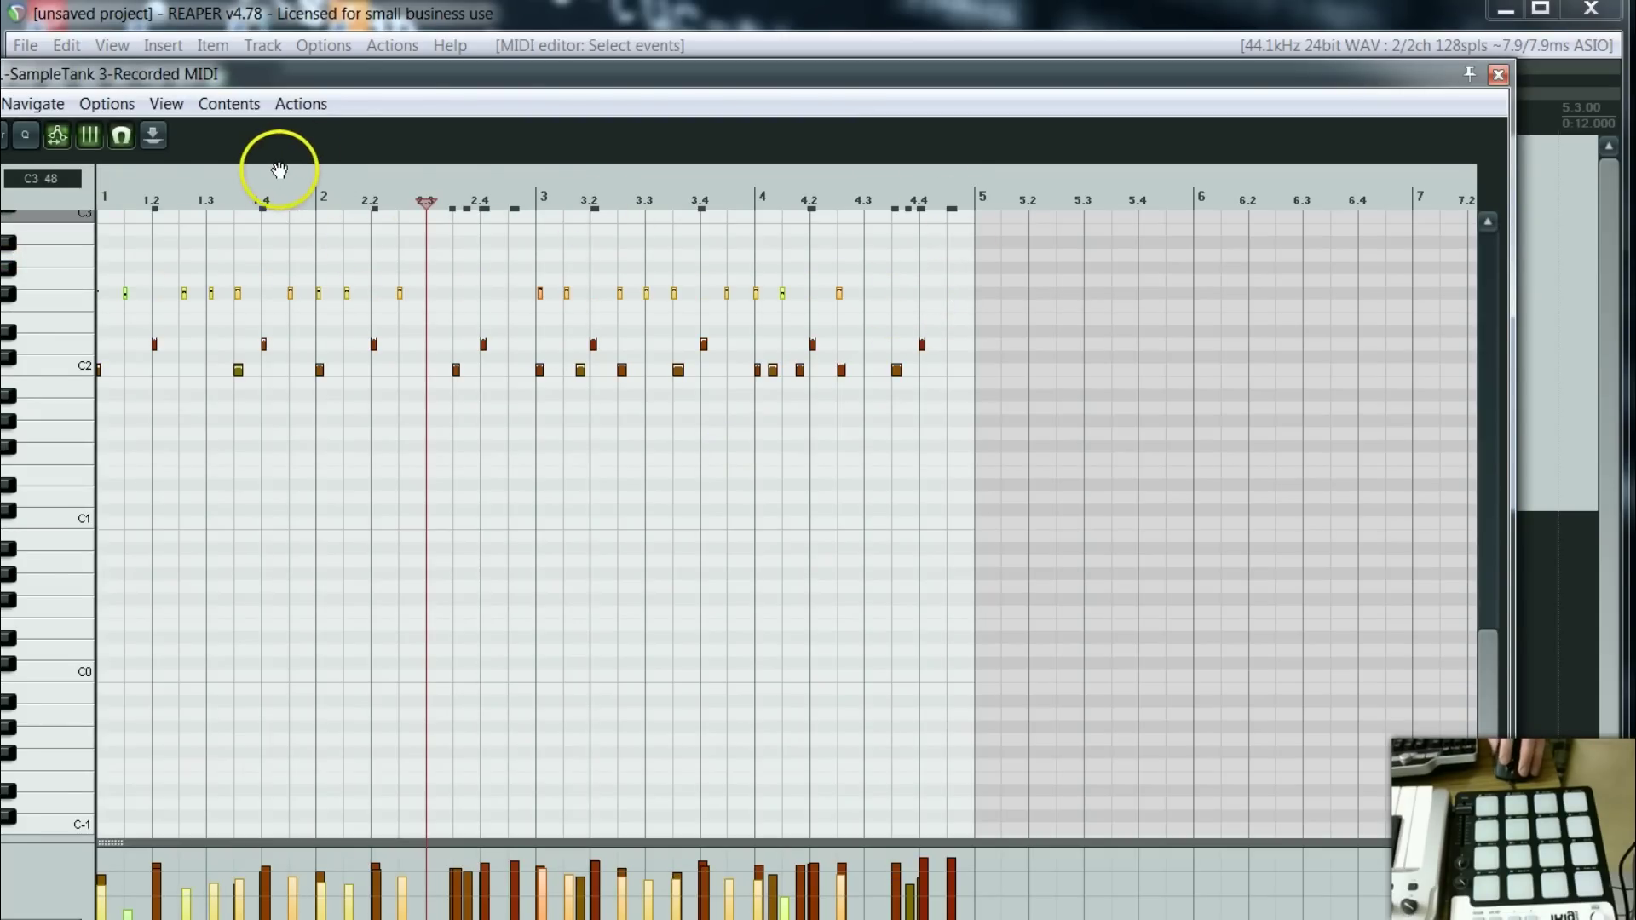
left_click(26, 136)
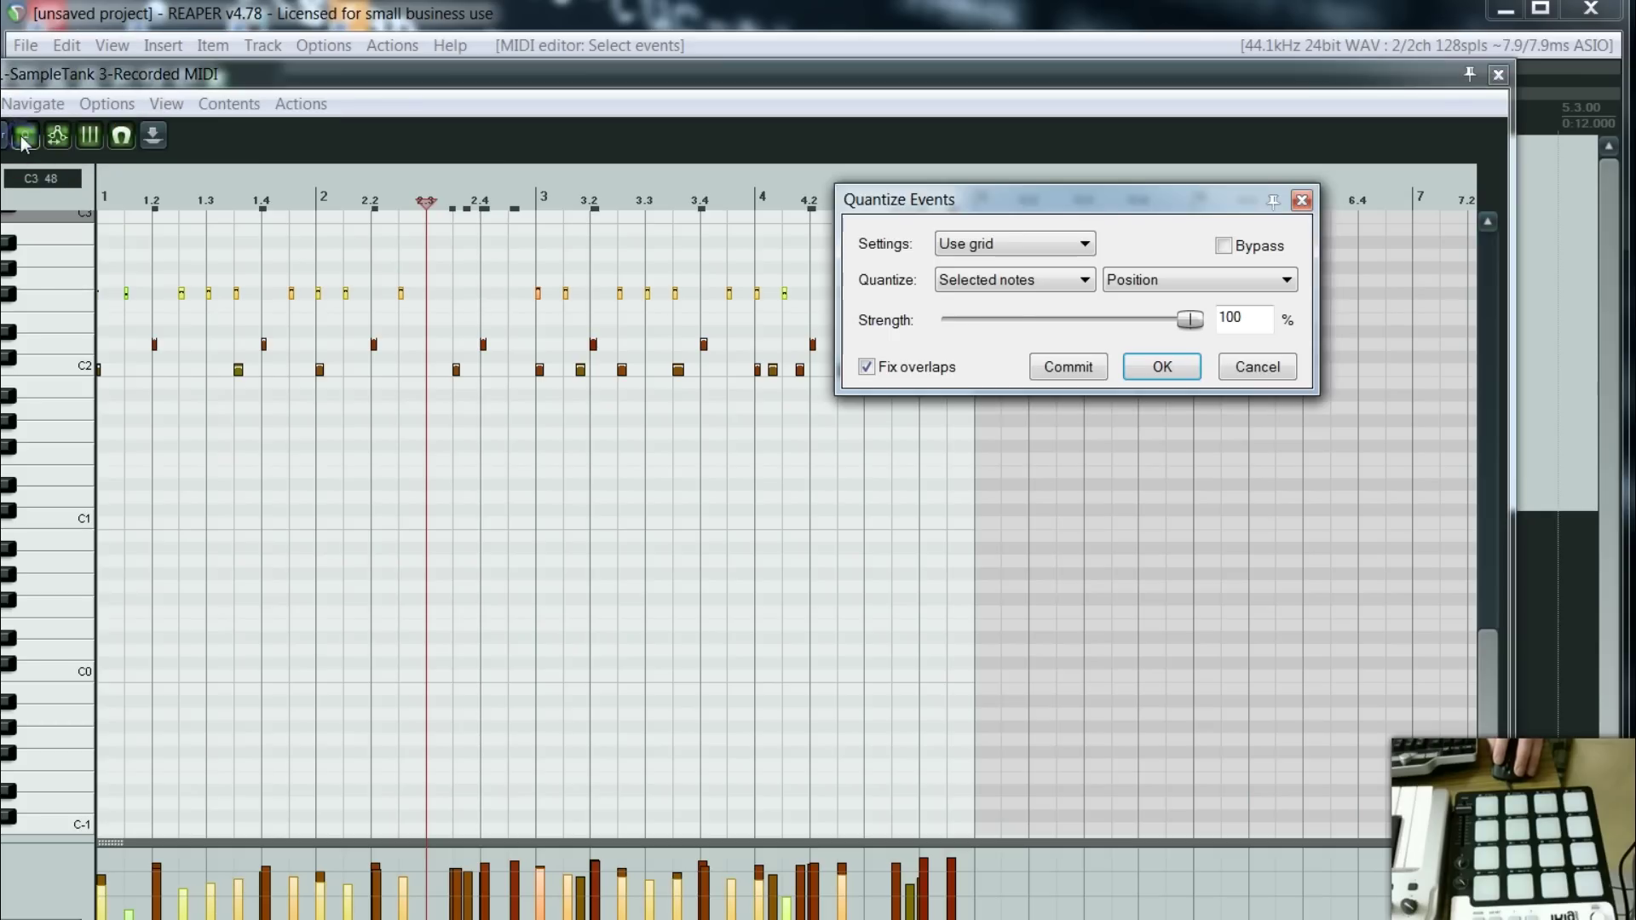
left_click(1156, 368)
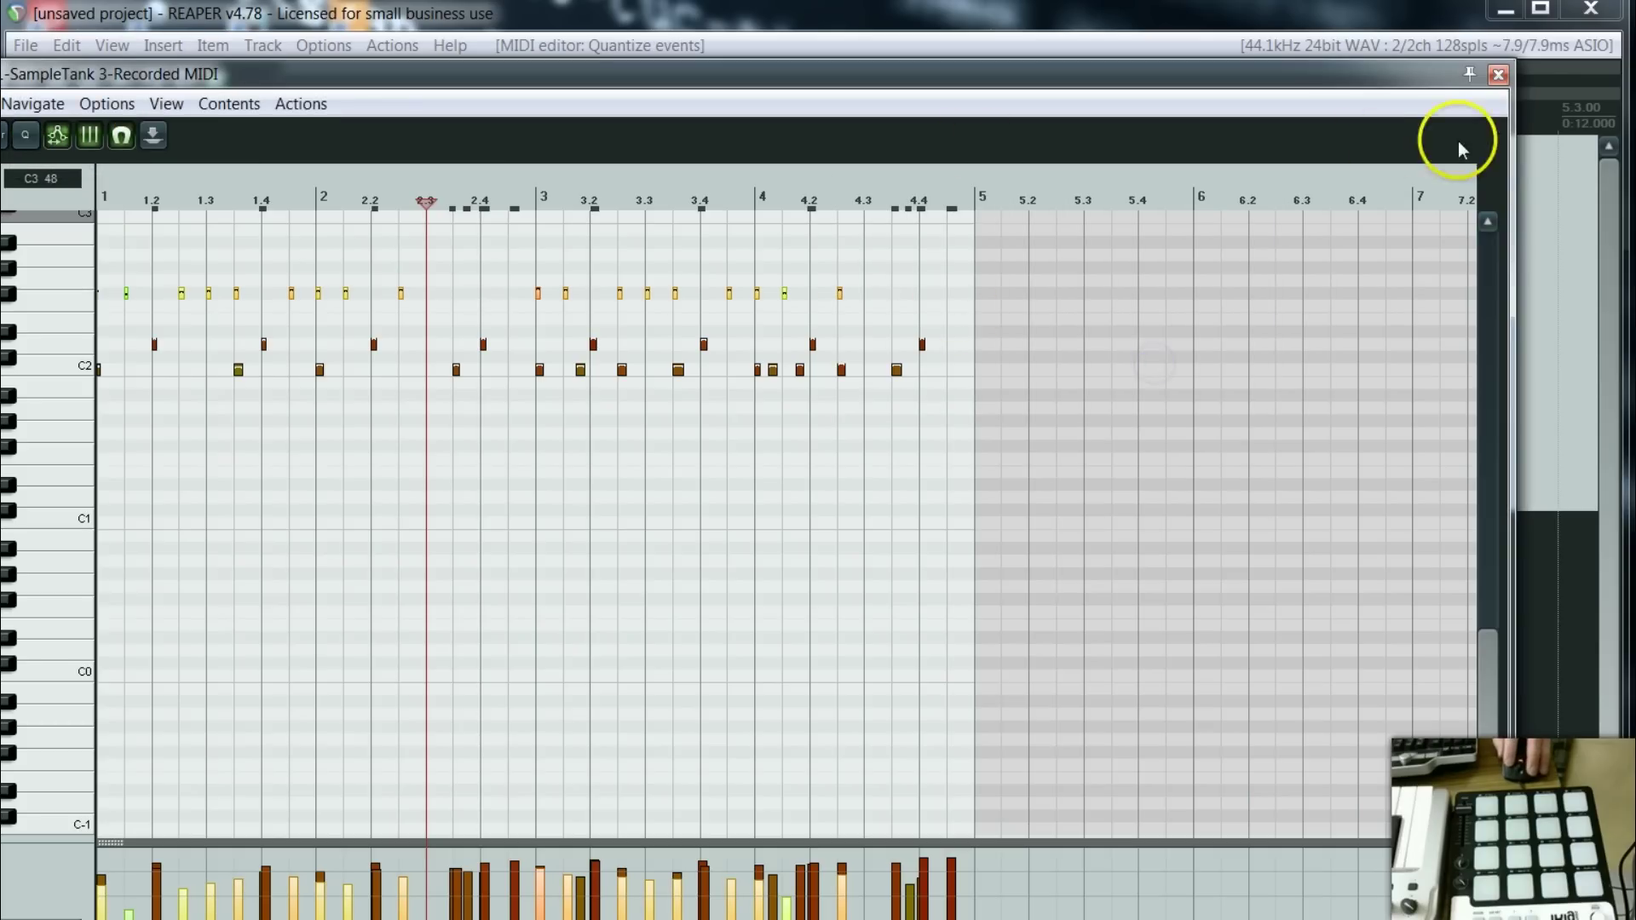
- Close the MIDI editor and play the layered drum beat from the project start to check the quantized overdub
left_click(1500, 78)
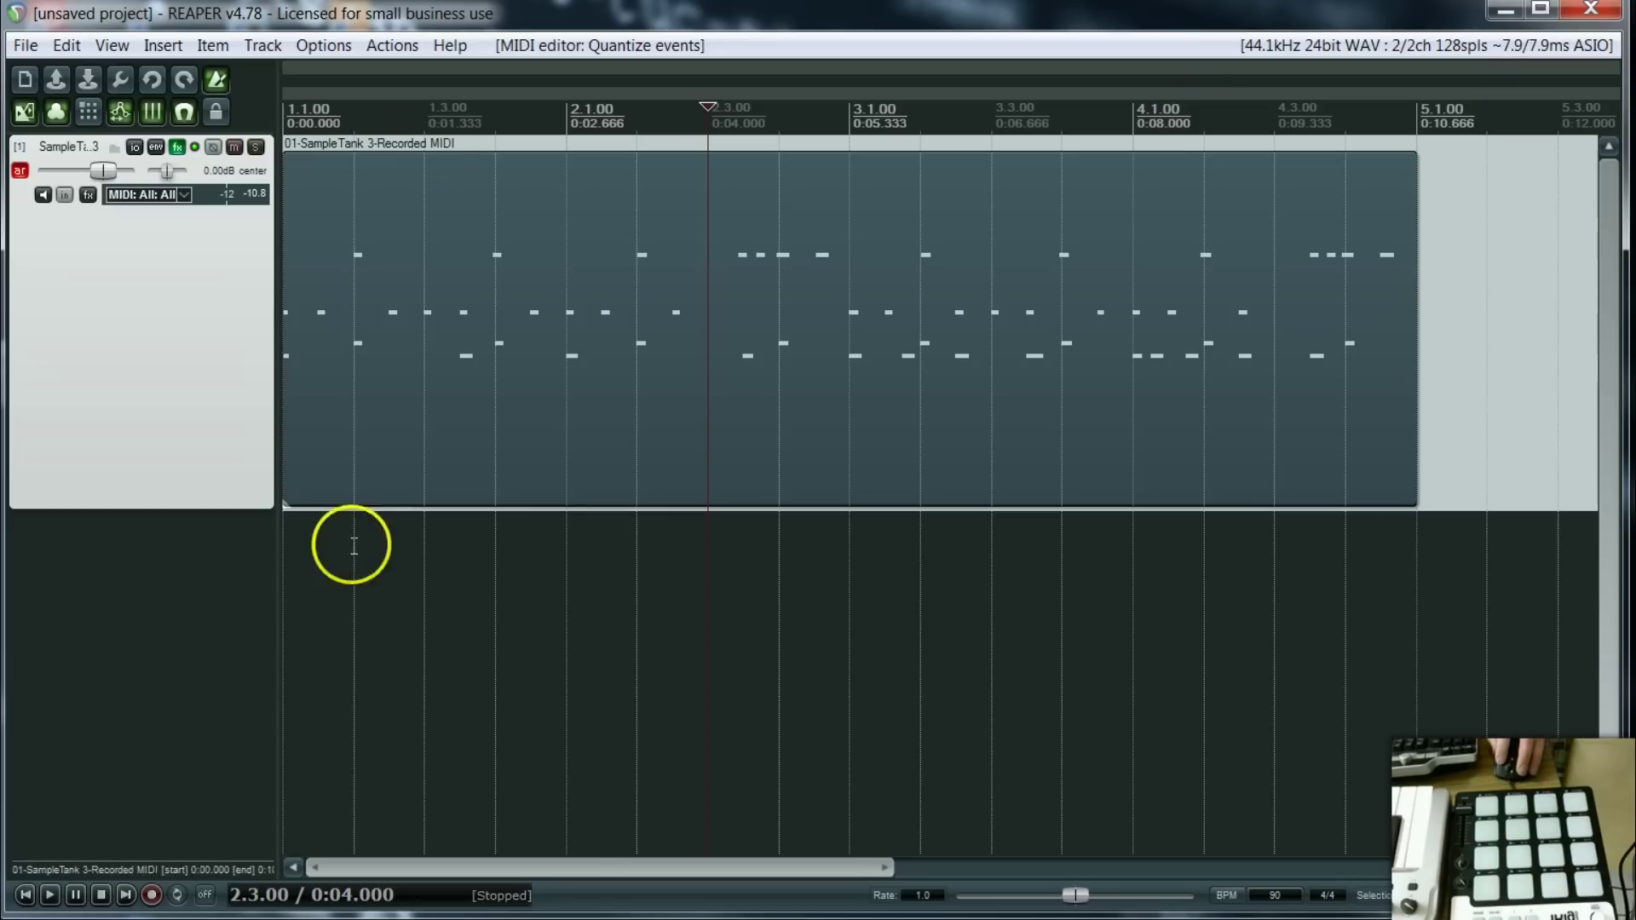
left_click(24, 895)
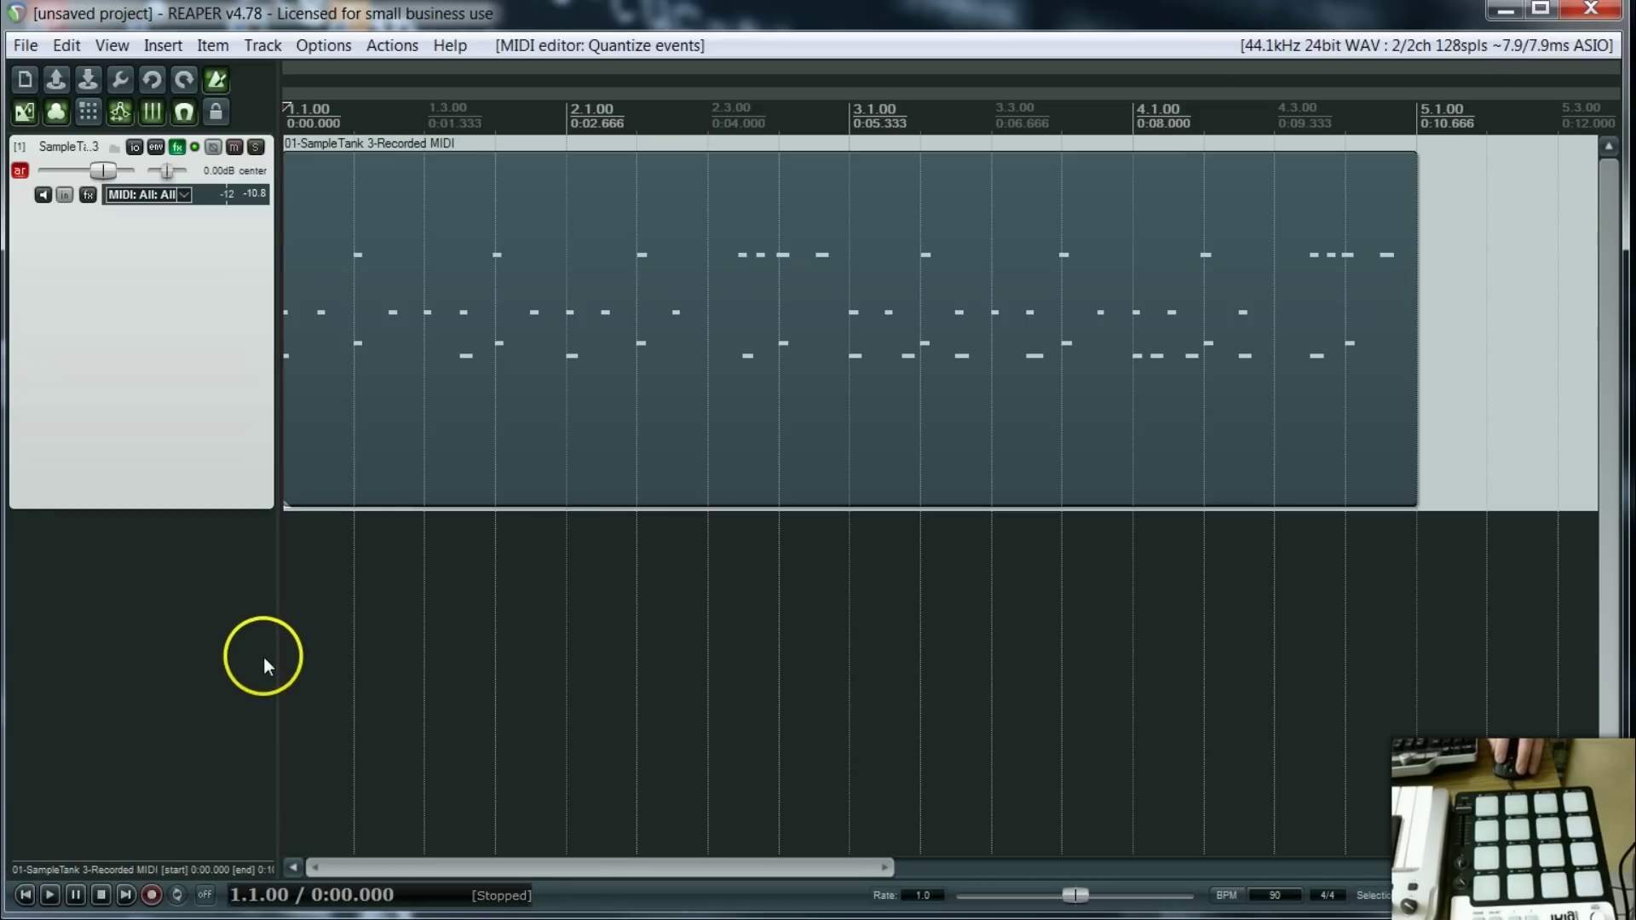
key("space")
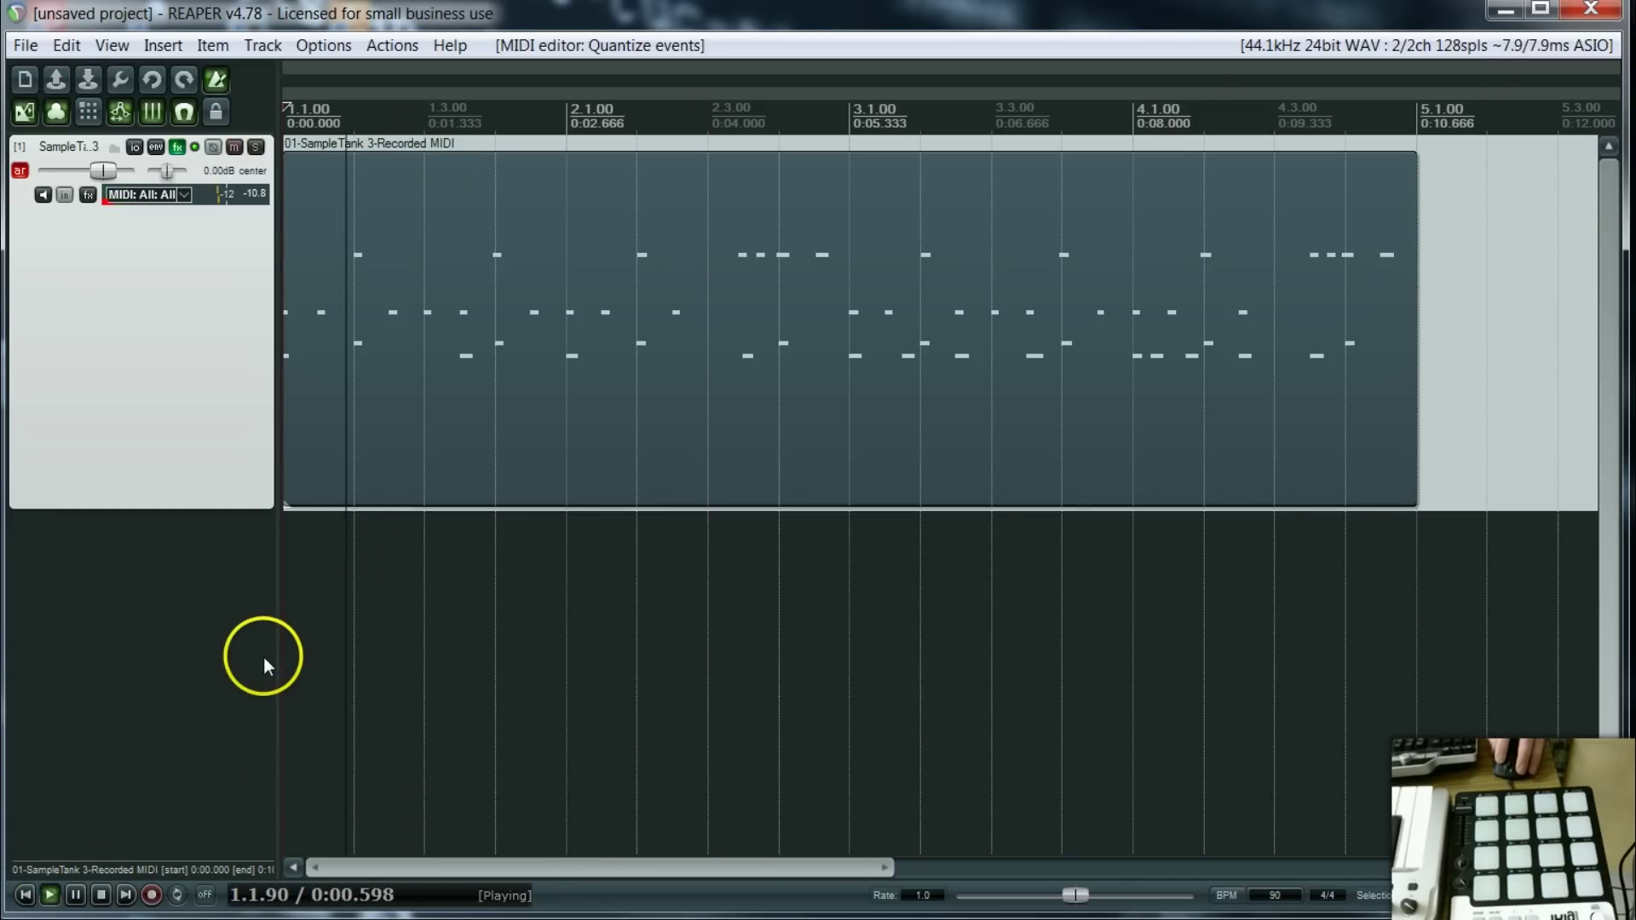
left_click(217, 81)
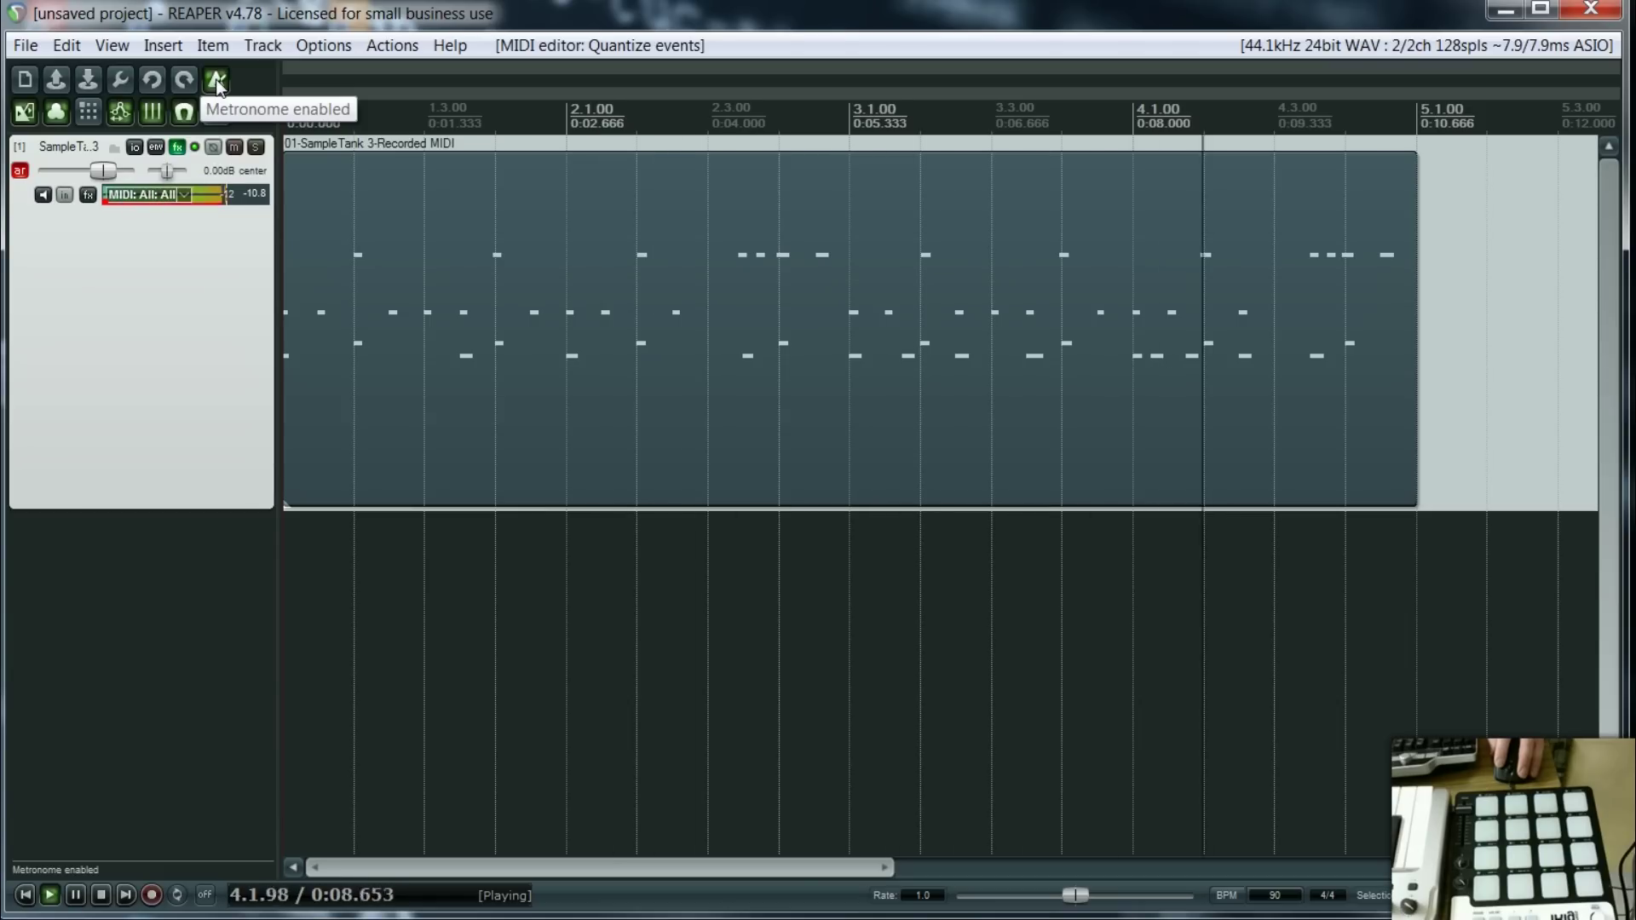
left_click(625, 254)
left_click(240, 895)
left_click(101, 895)
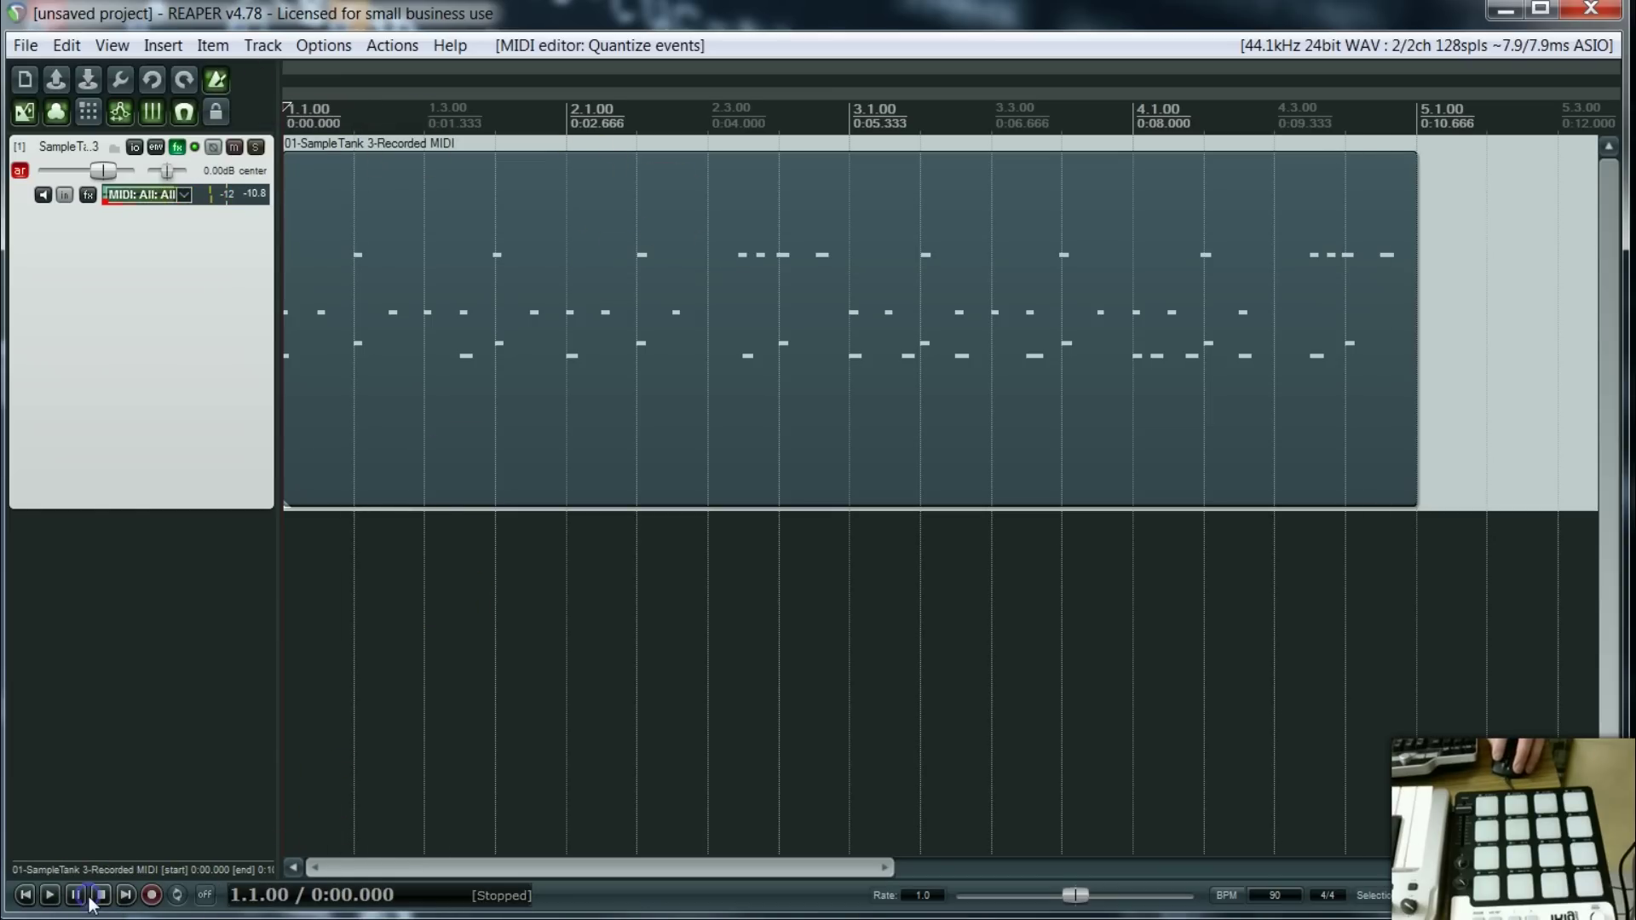
- Reduce the drum track's height and insert SampleTank 3 (x64) as a virtual instrument on a new track
left_click(569, 393)
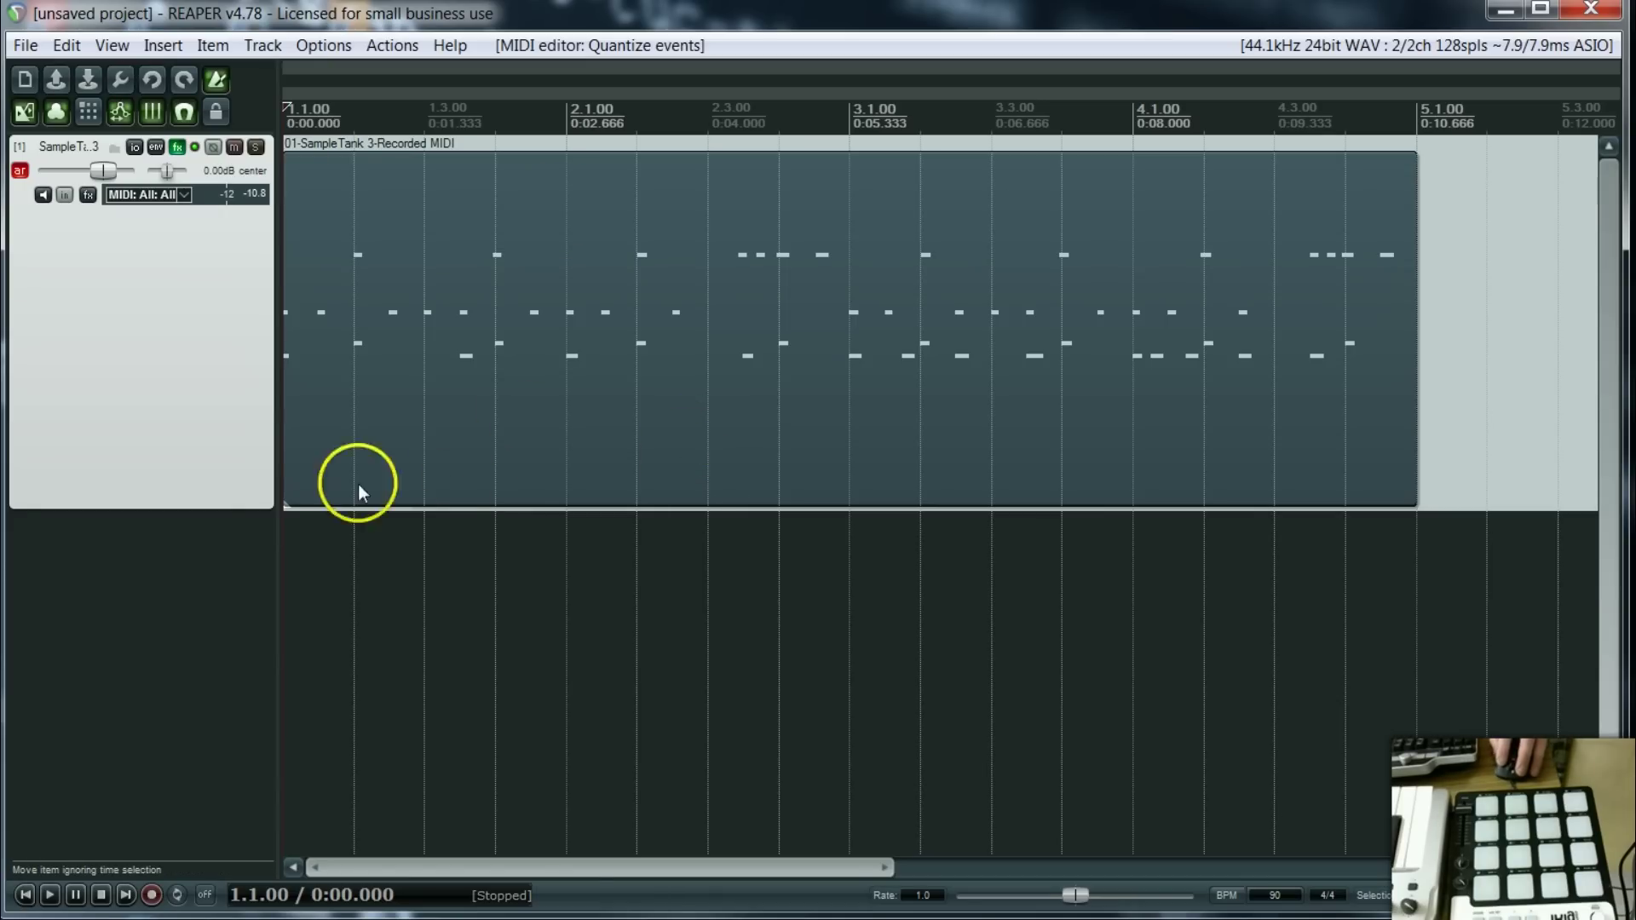
left_click_drag(256, 508, 281, 442)
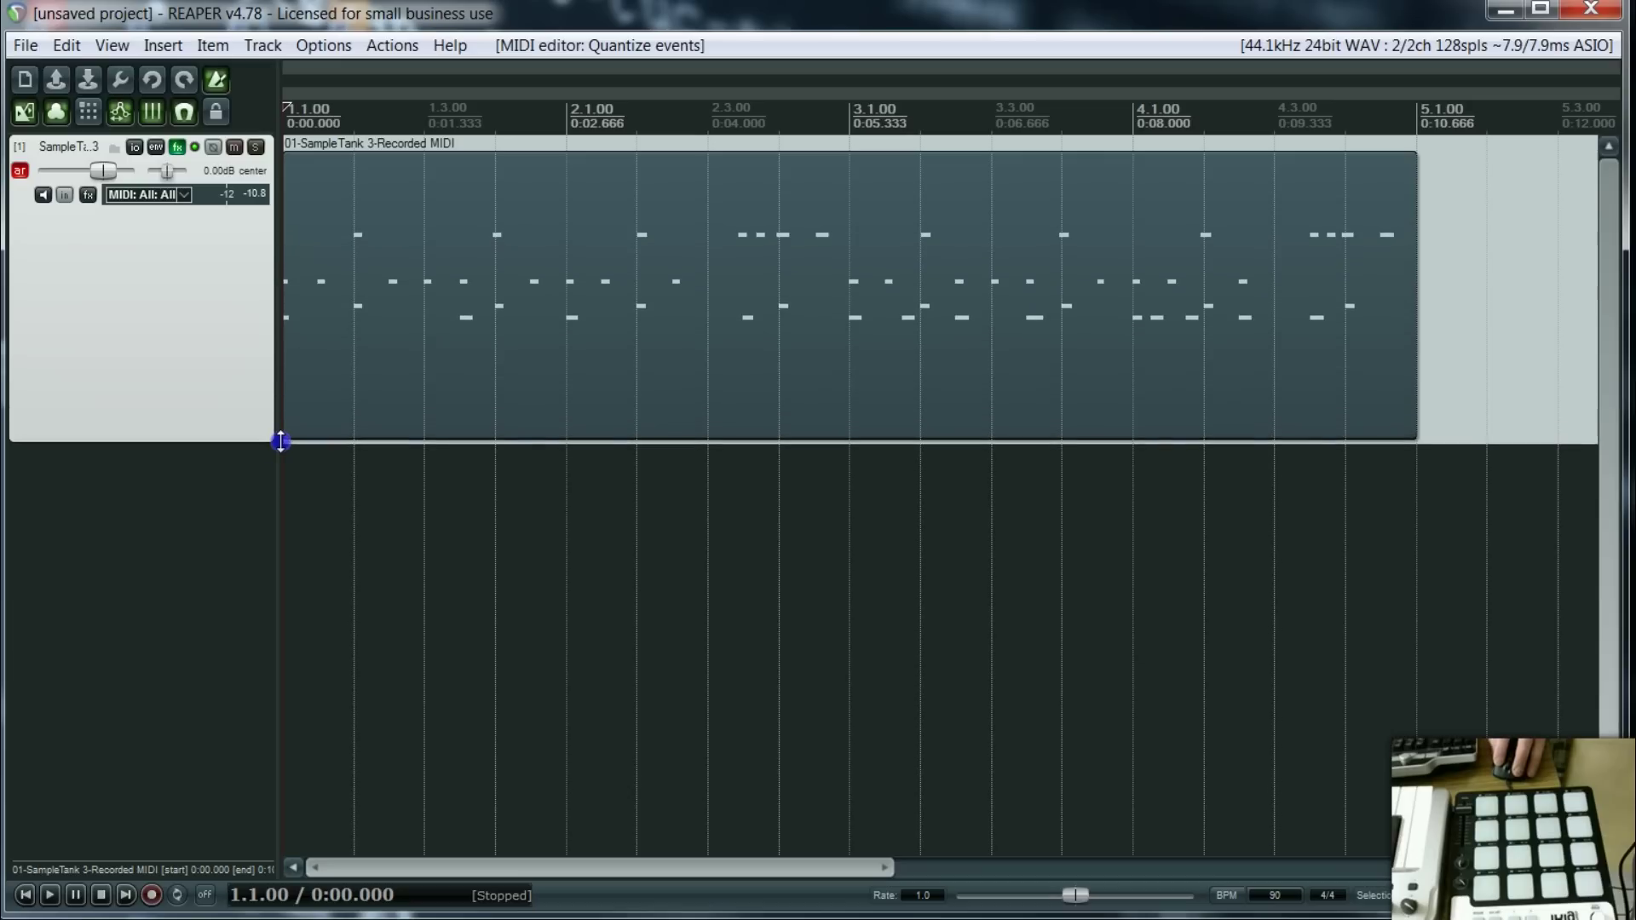
left_click(159, 47)
left_click(158, 107)
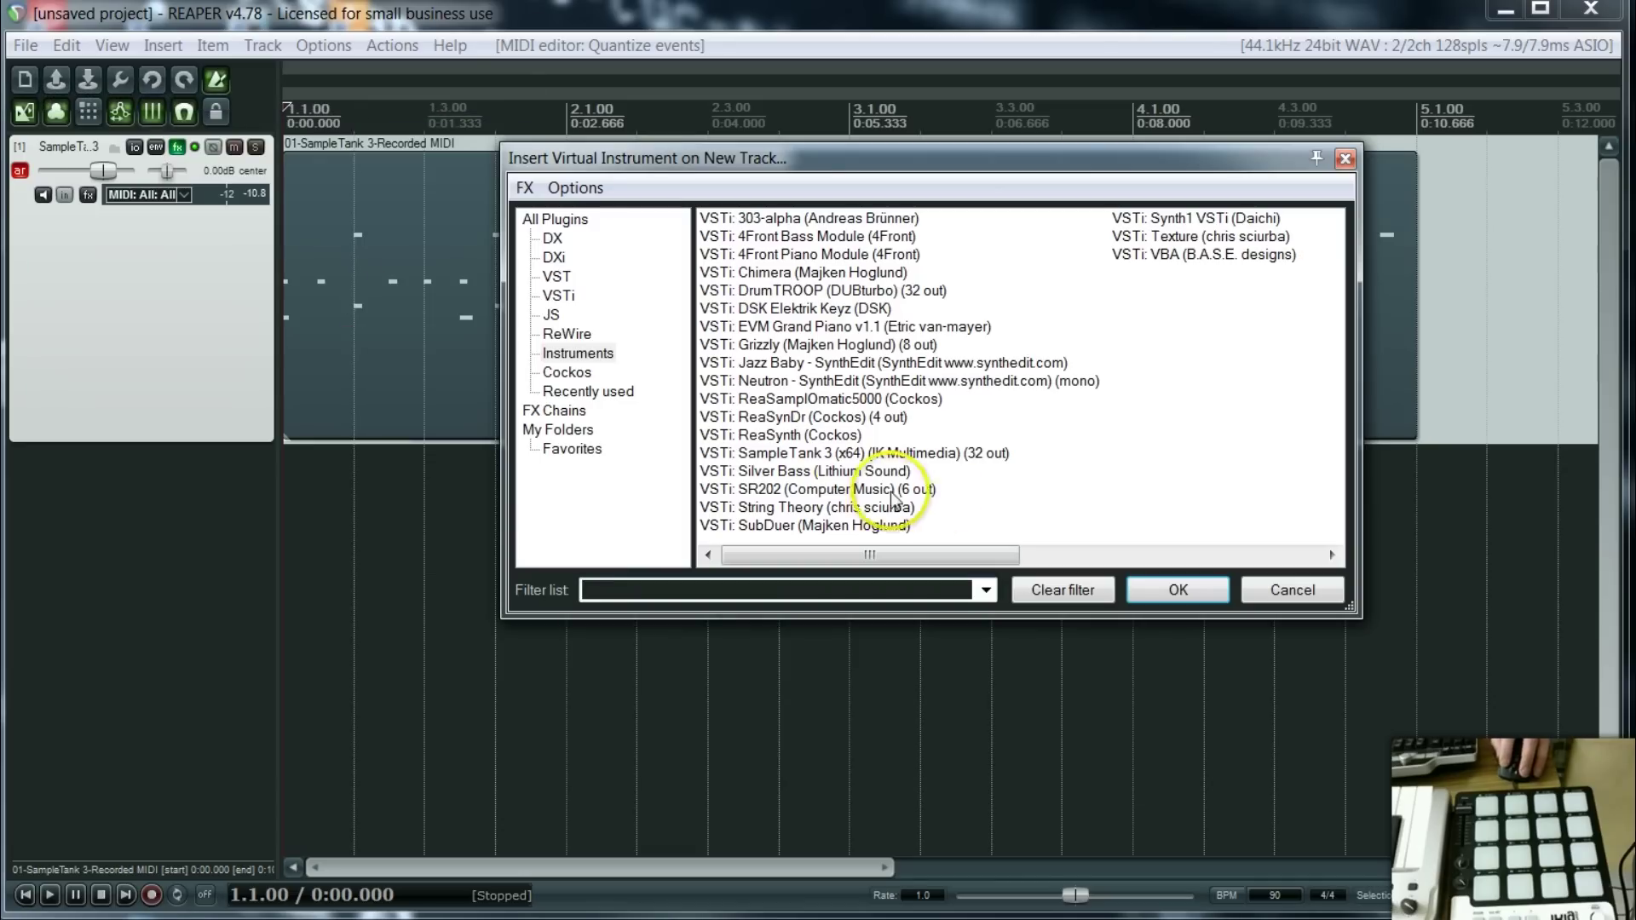
left_click(853, 454)
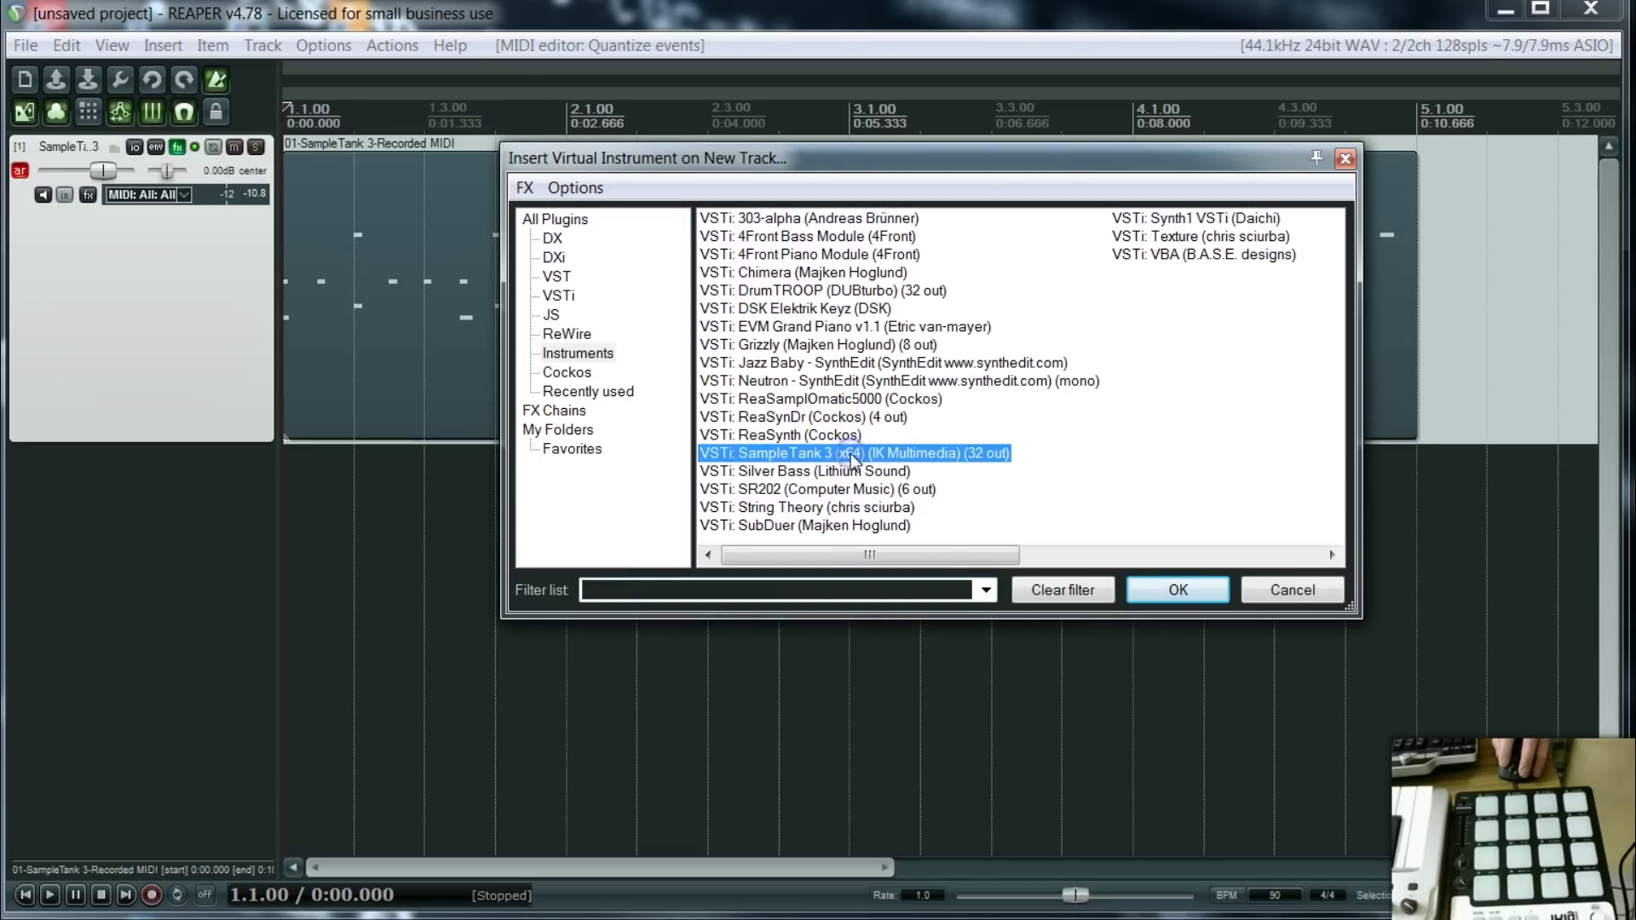
double_click(852, 454)
left_click(1242, 737)
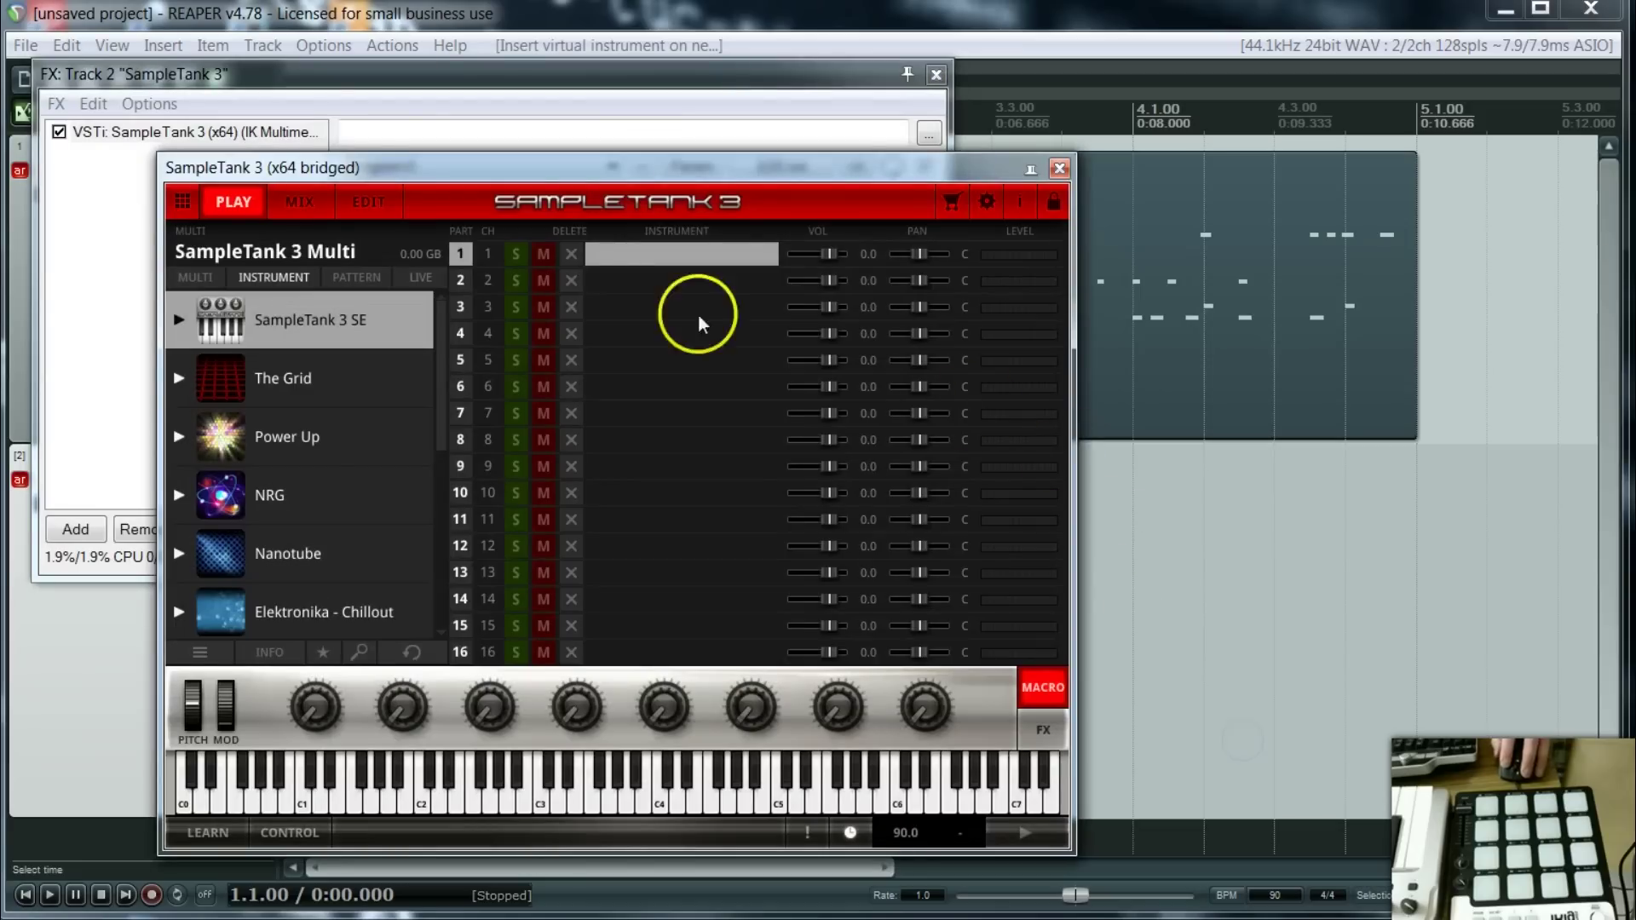
- Search the SampleTank 3 instruments for "bass", load Hip Hop Bass 1 into part 1, and close the plug-in windows
left_click(360, 652)
type("b")
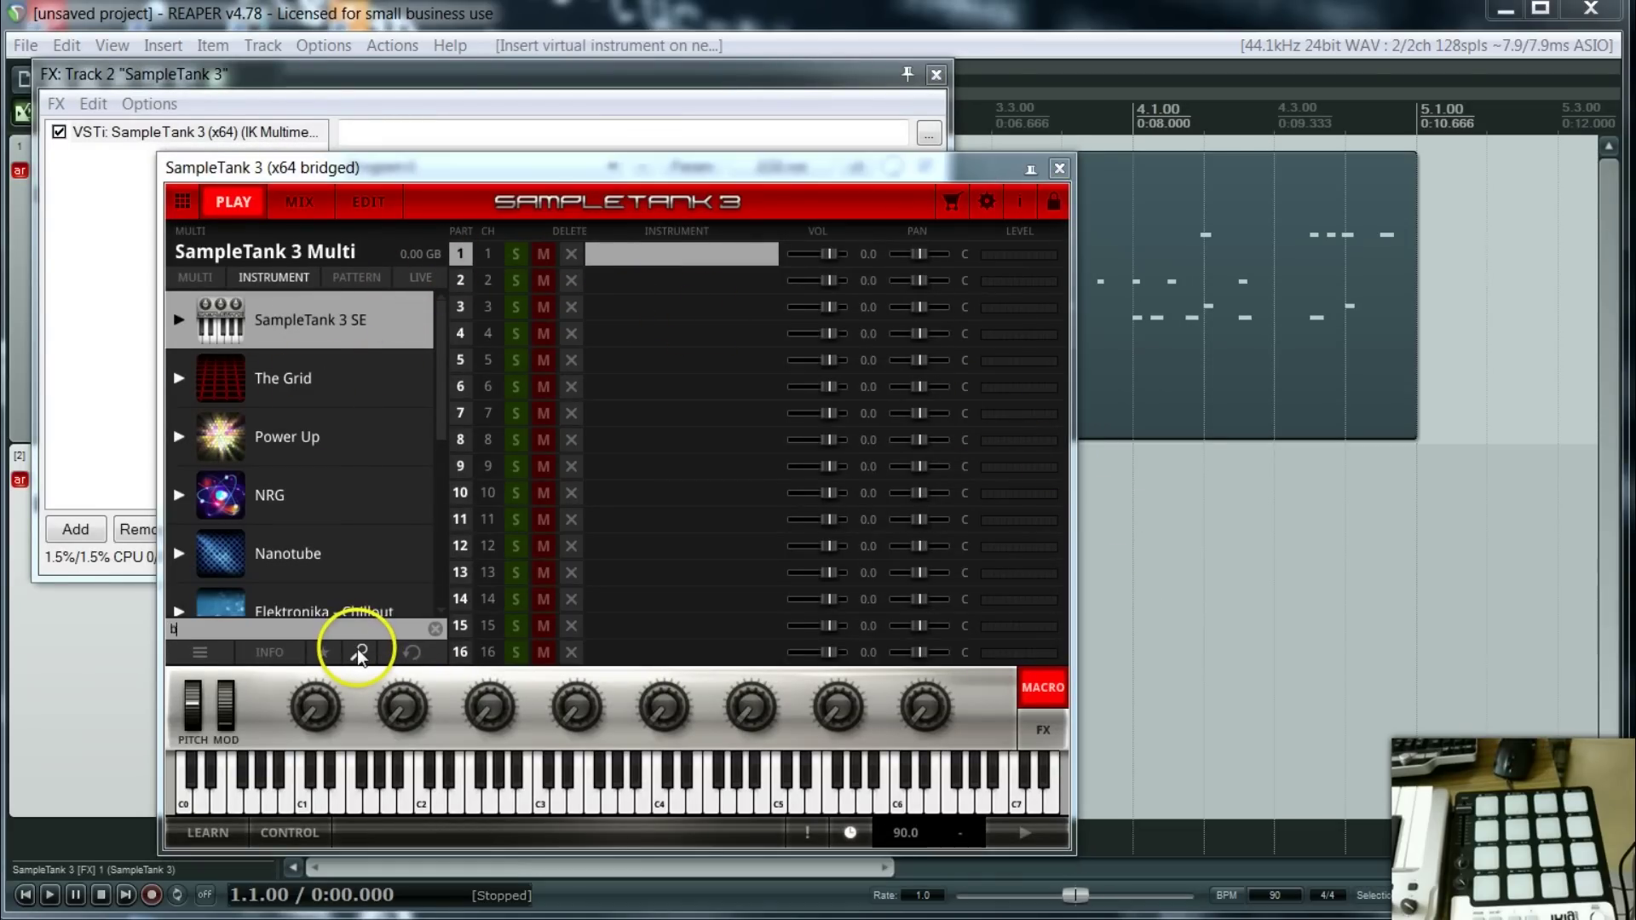
type("ass")
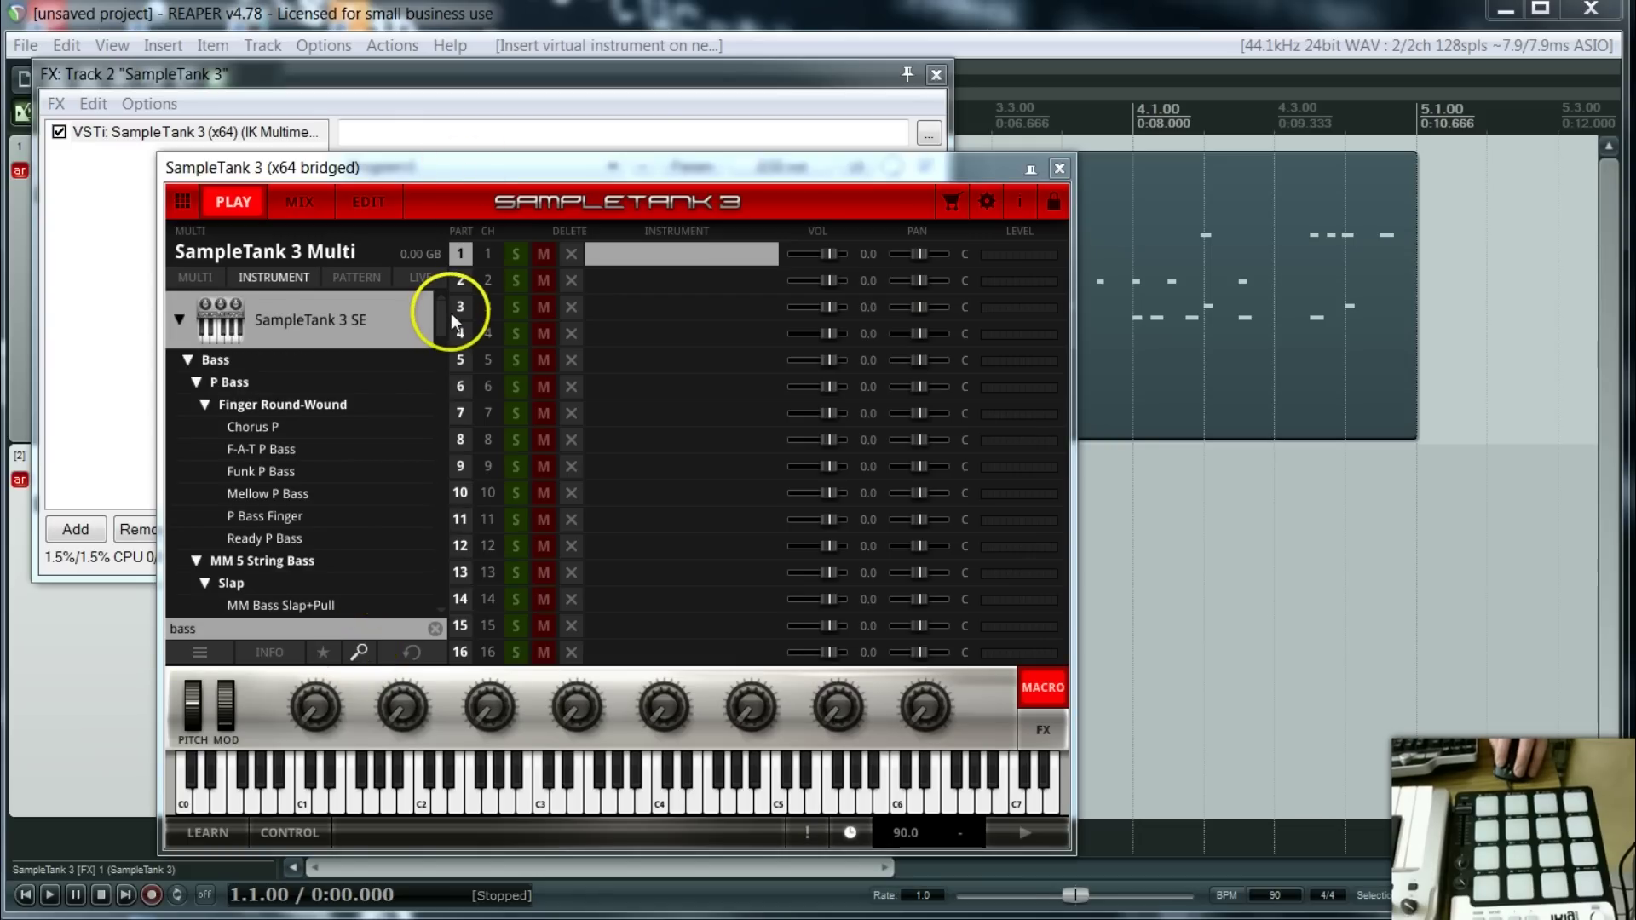
scroll(443, 322, "down", 4)
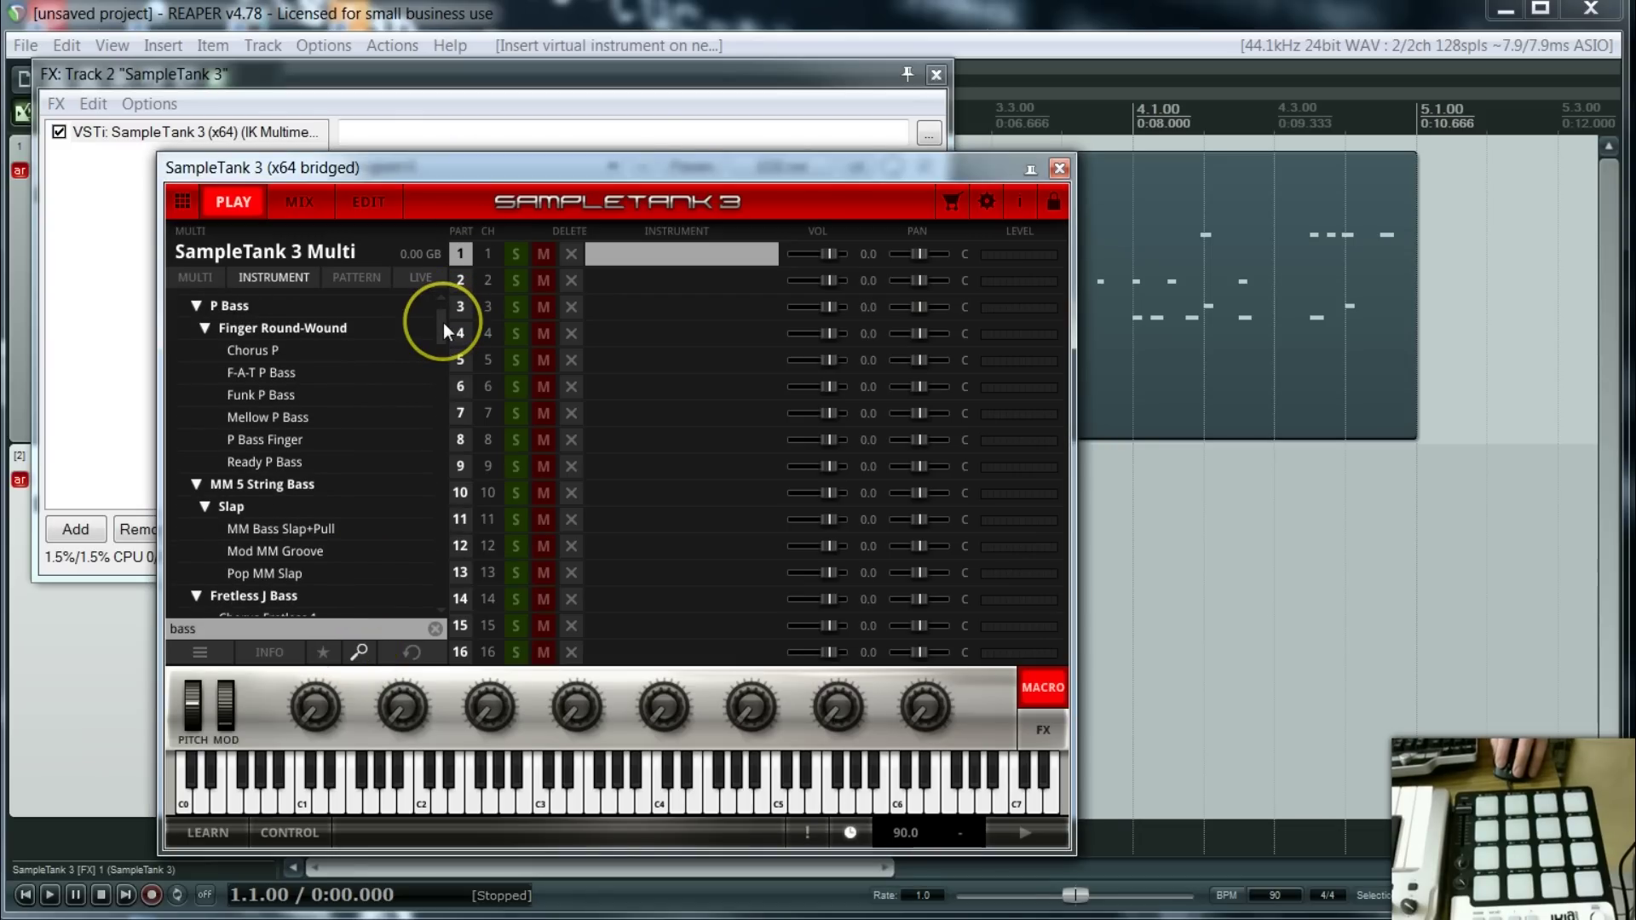
scroll(448, 334, "down", 1)
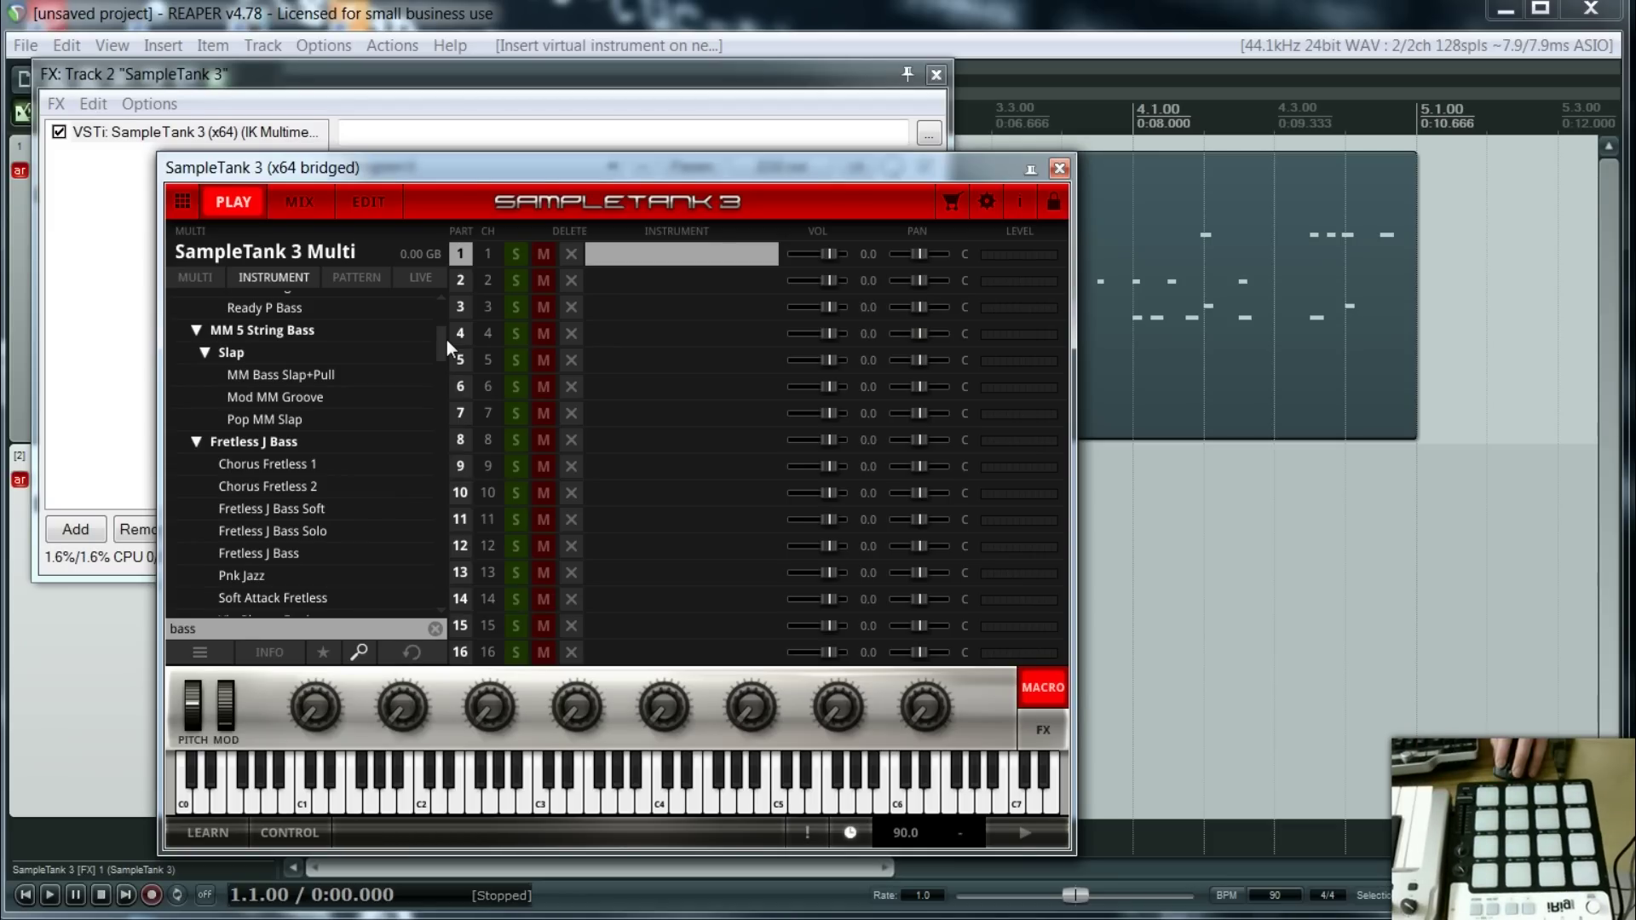
left_click_drag(447, 340, 457, 454)
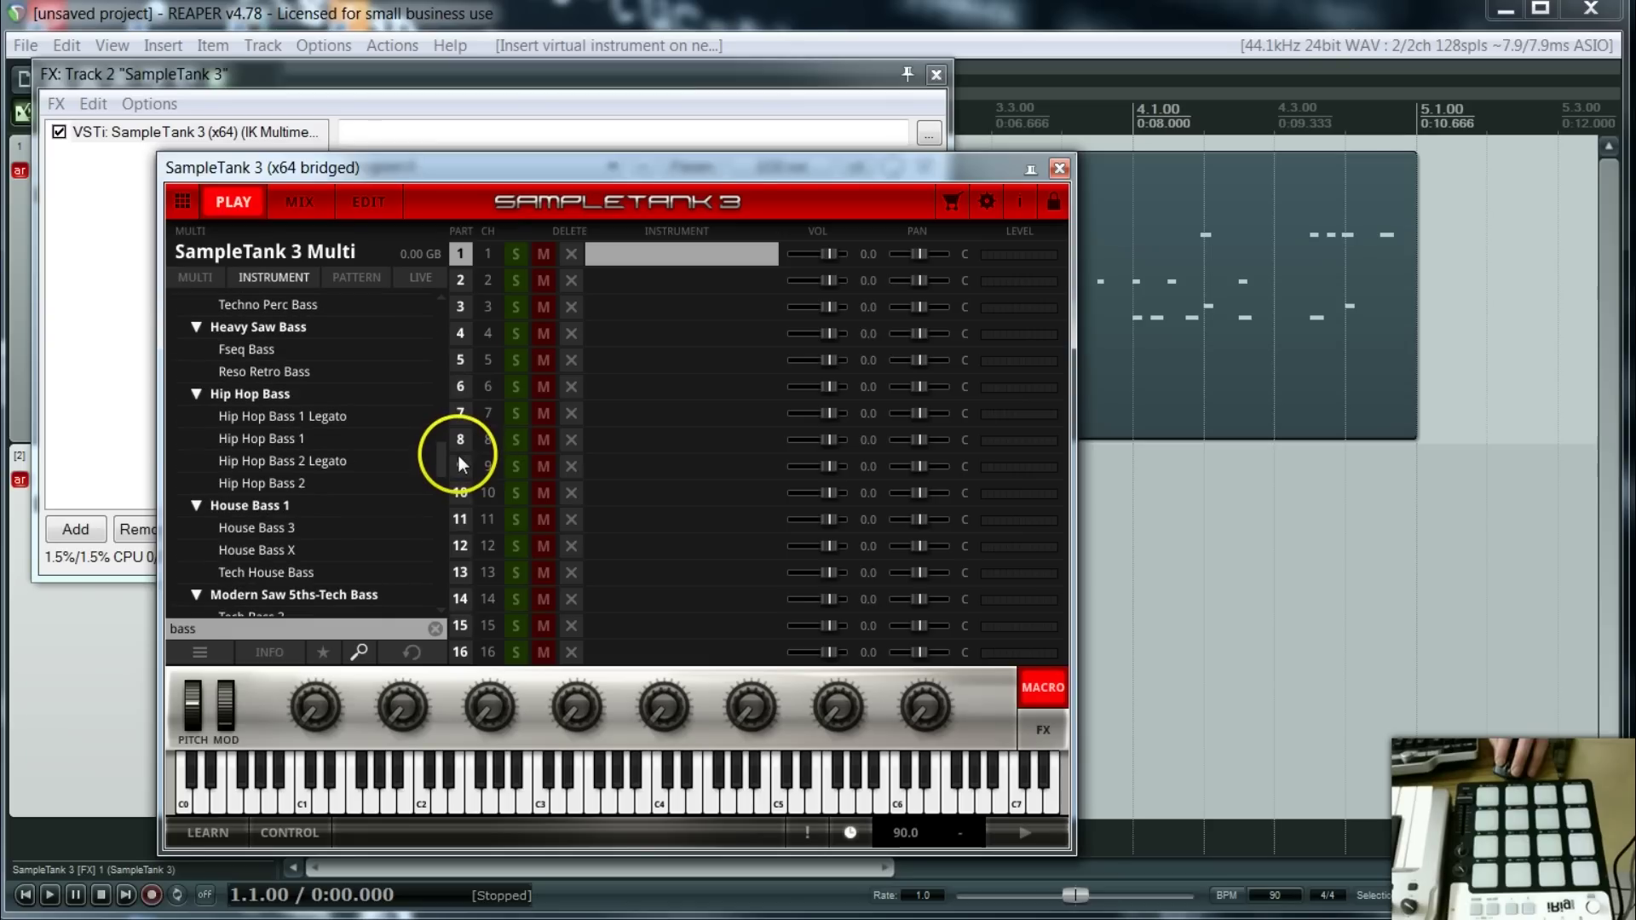
left_click(248, 436)
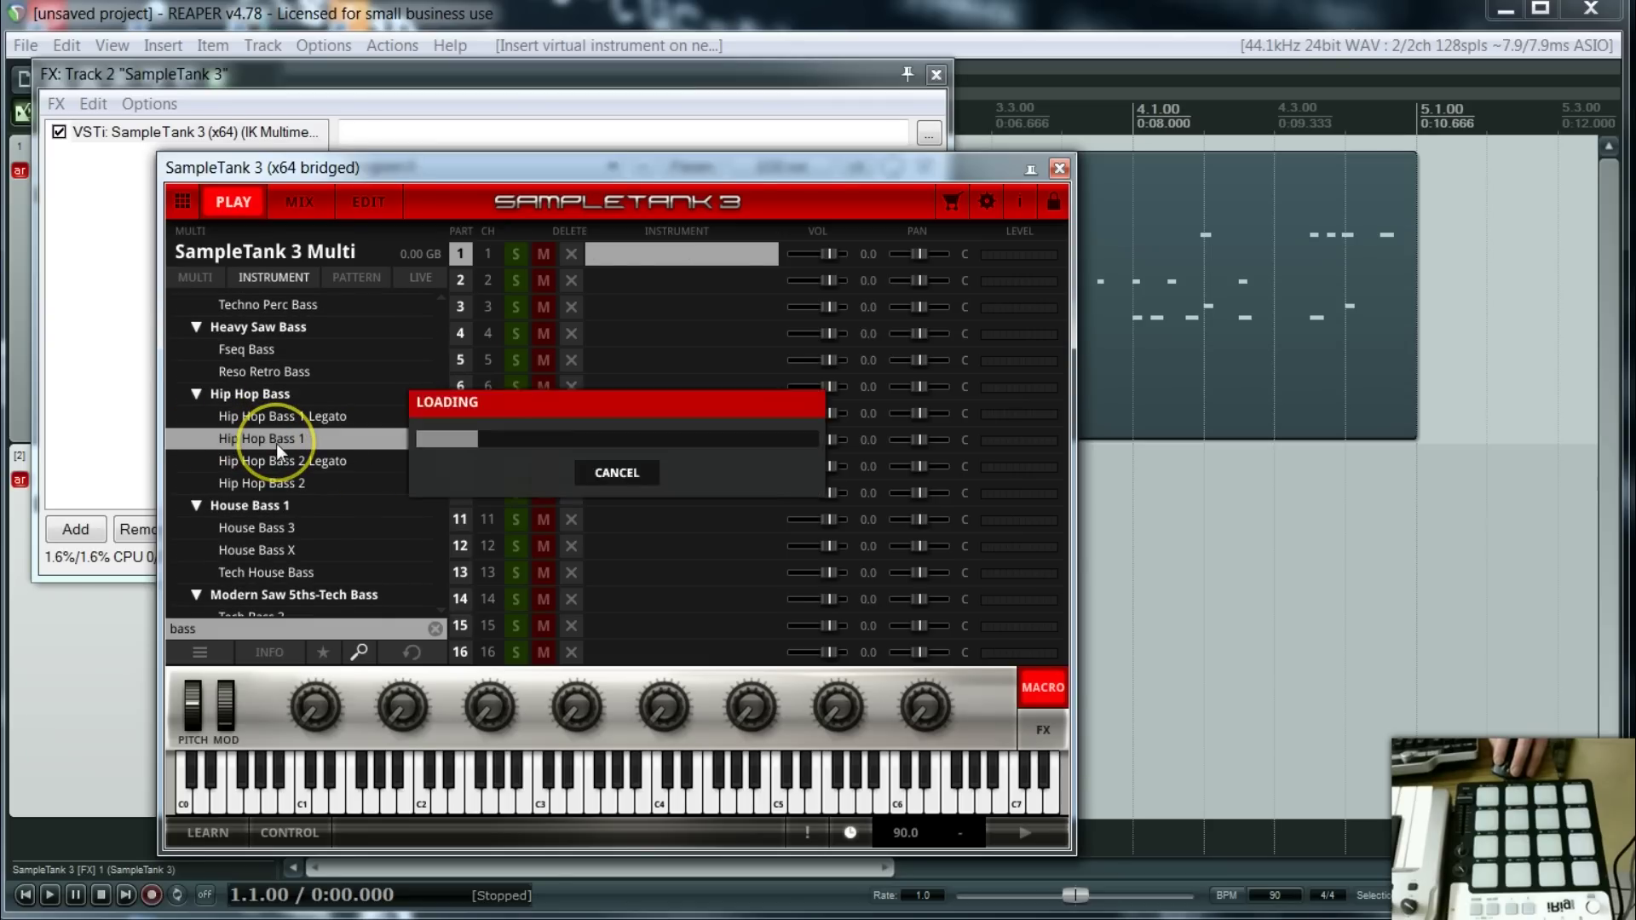
left_click(1061, 168)
left_click(938, 75)
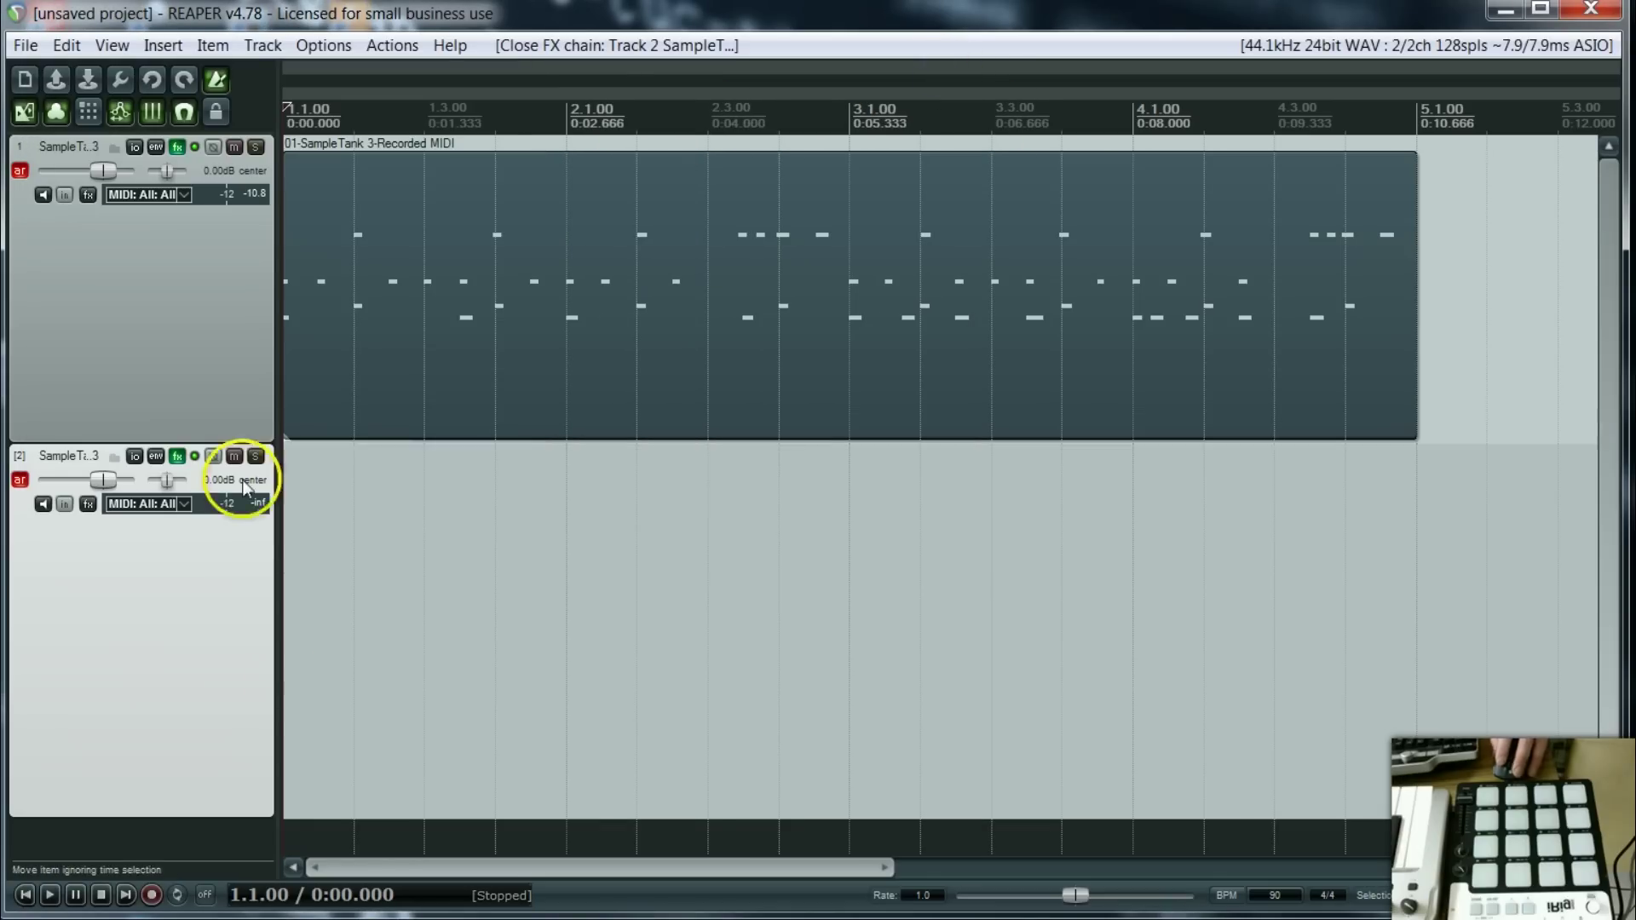
- Copy the drum MIDI item from track 1 onto the bass track at the same start position
left_click(476, 440)
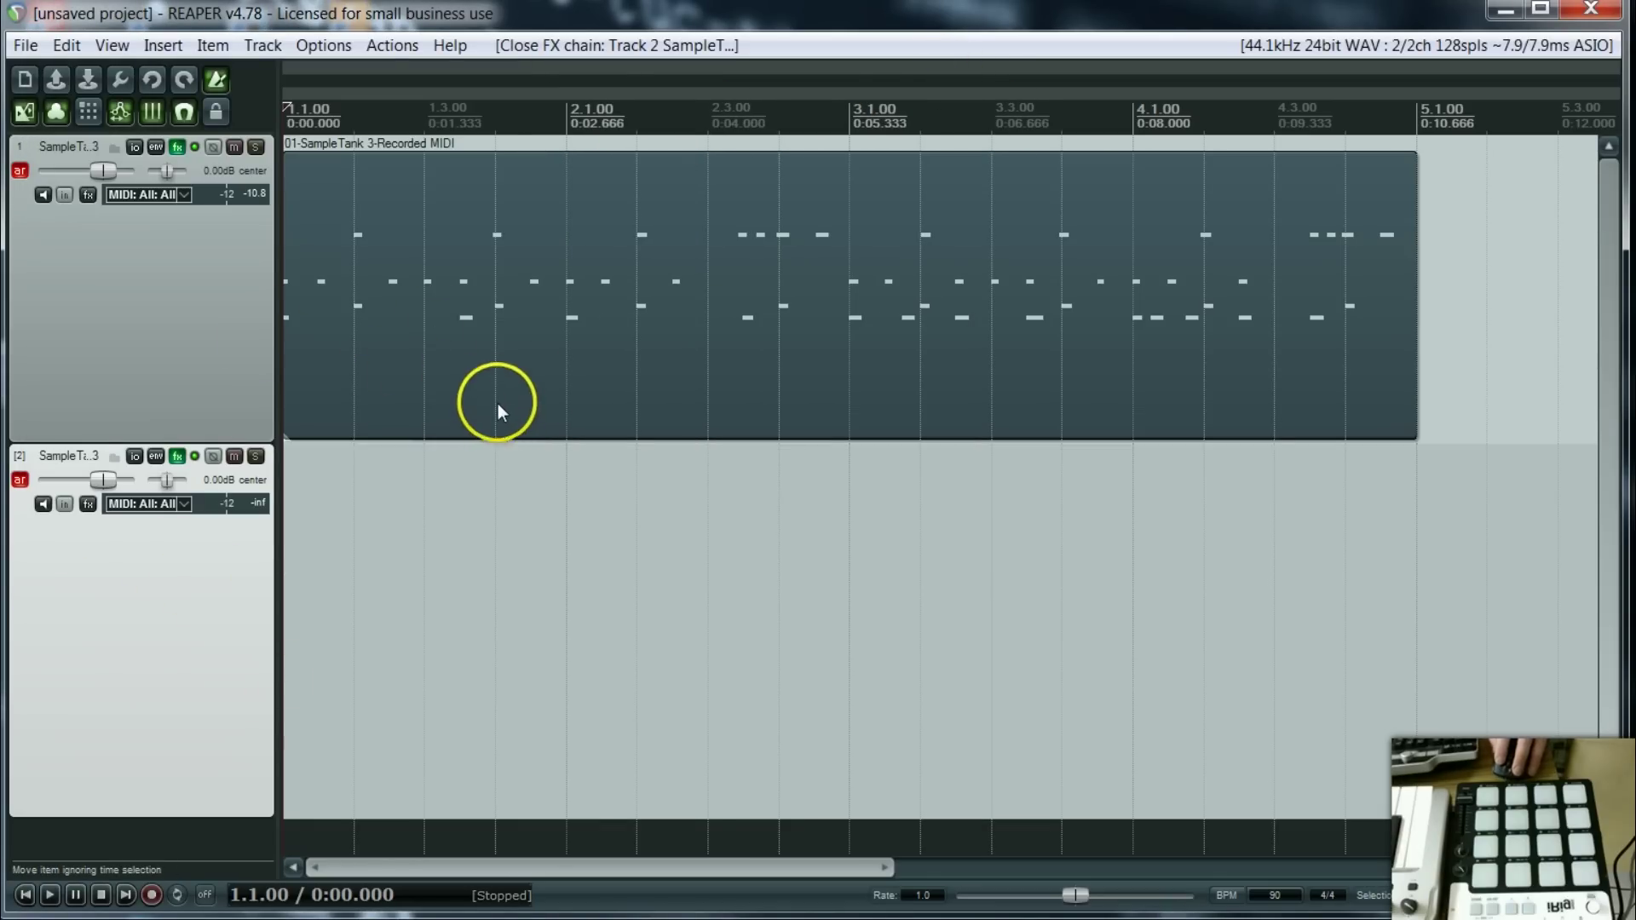
left_click(656, 867)
left_click(568, 457)
left_click(554, 427)
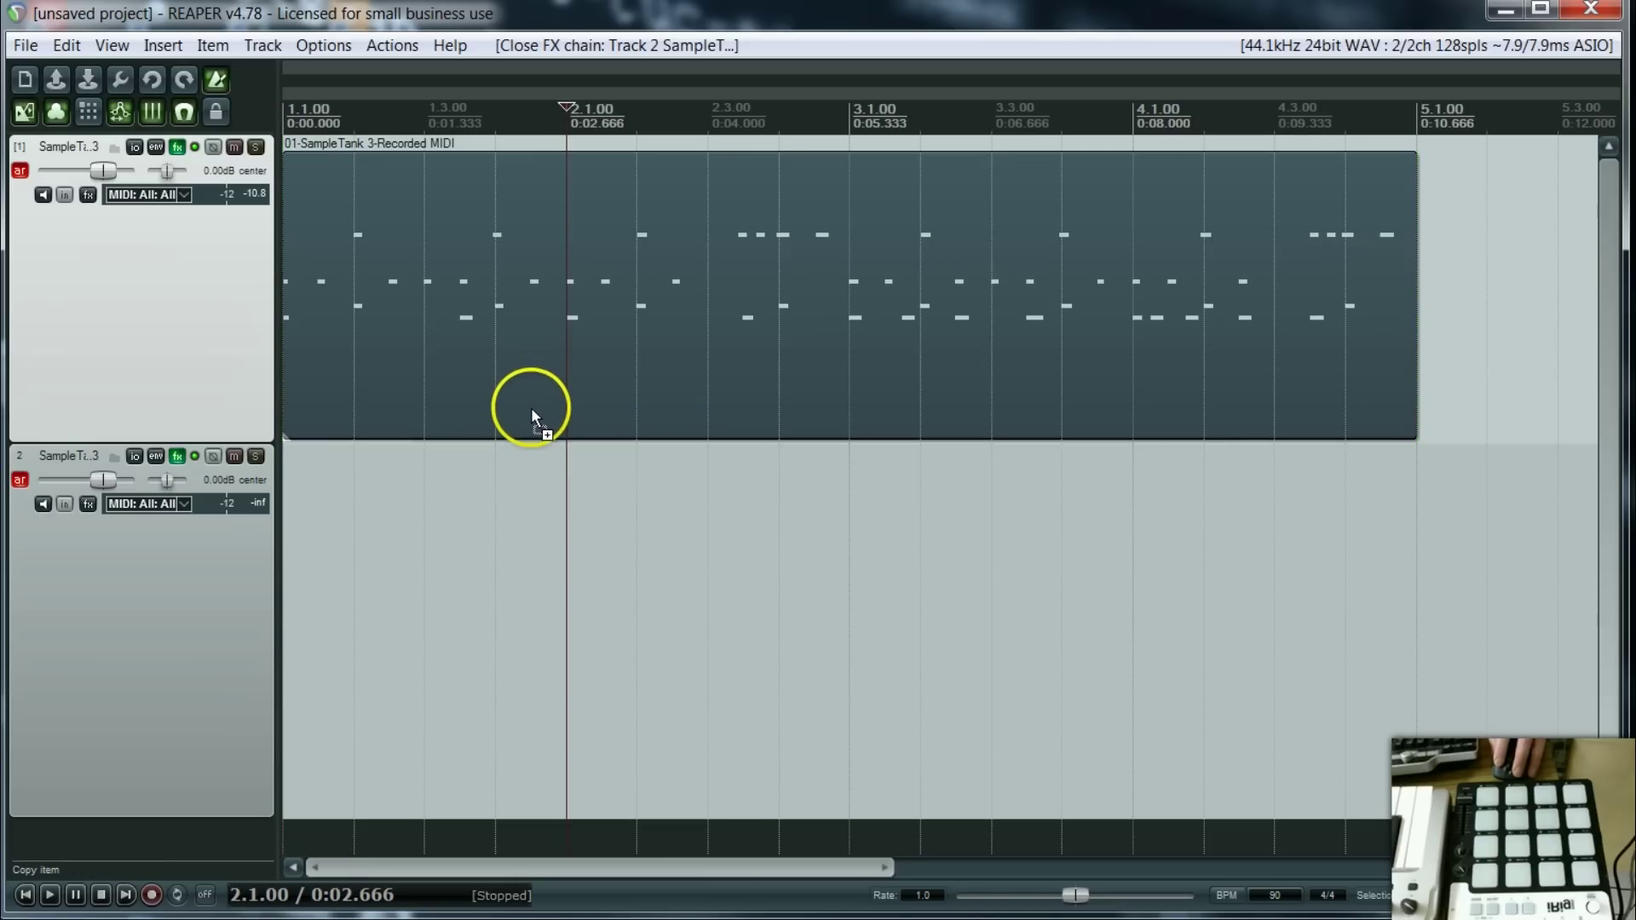
left_click_drag(530, 406, 538, 629)
mouse_move(888, 864)
left_mouse_down()
mouse_move(842, 880)
mouse_move(870, 883)
left_mouse_up()
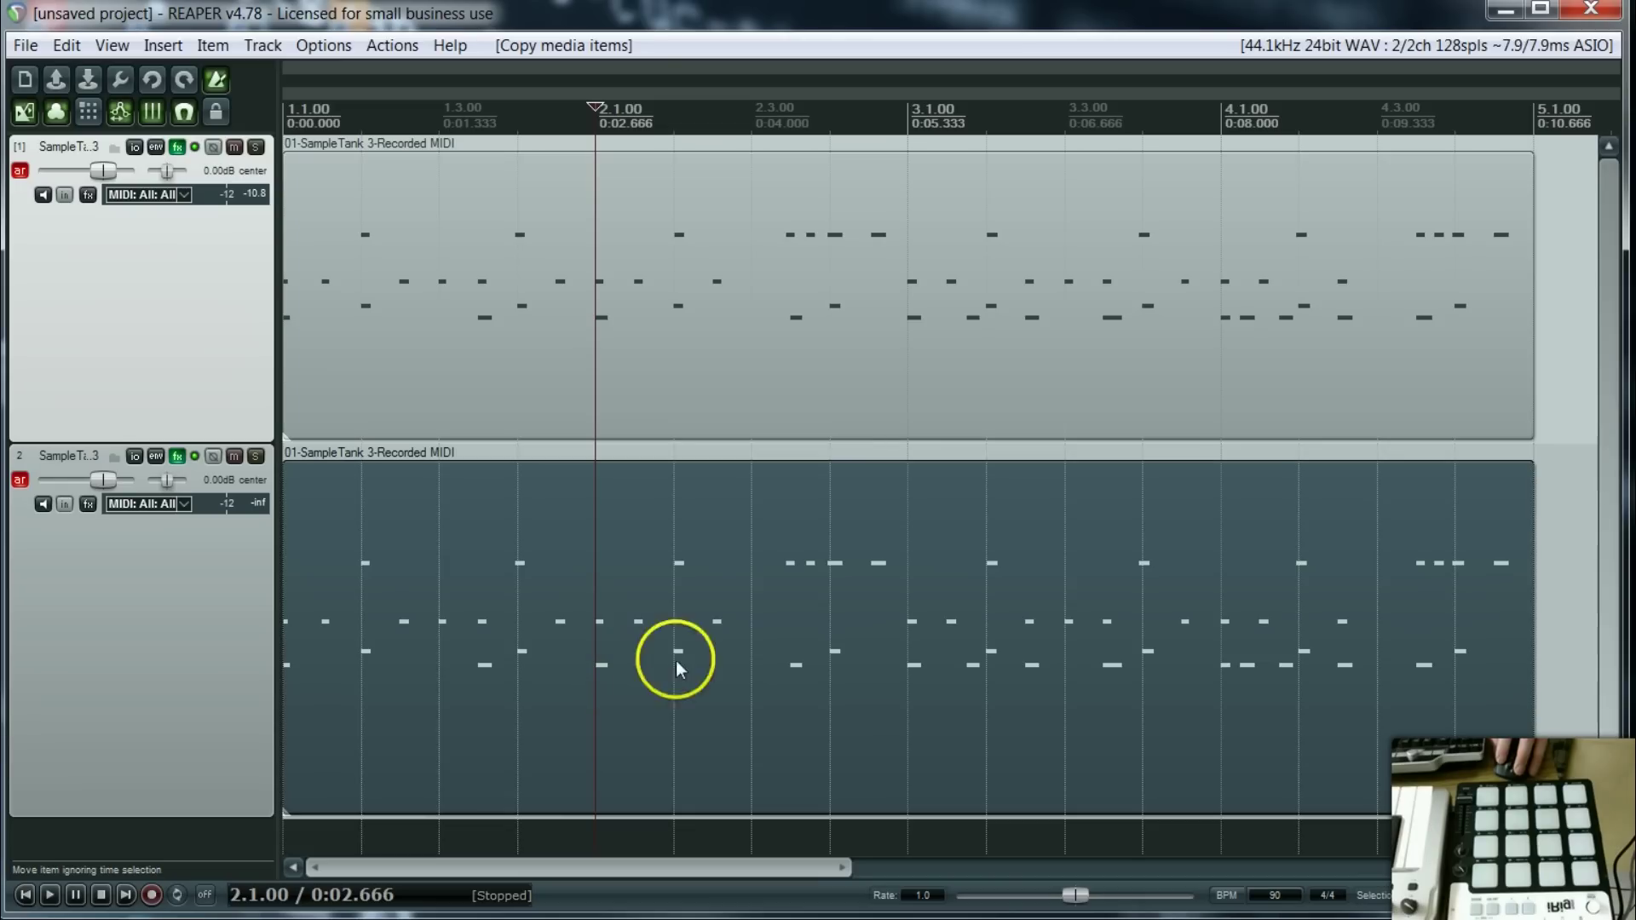
- Mute the drum track and play the copied pattern with the bass sound from the project start
left_click(233, 147)
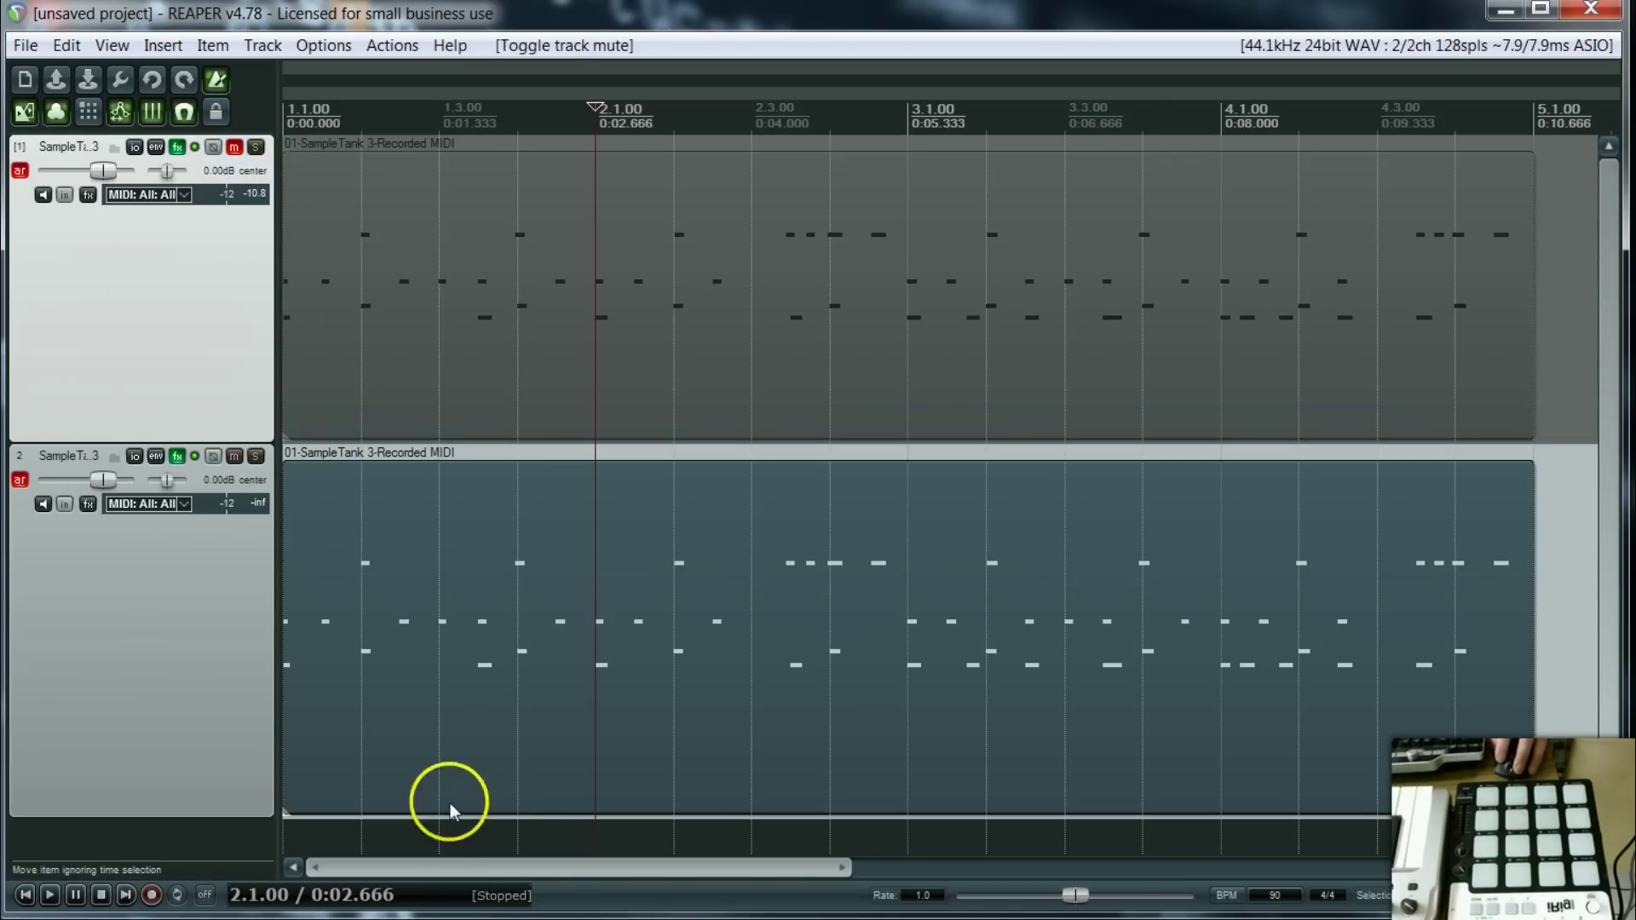
left_click(27, 895)
left_click(48, 895)
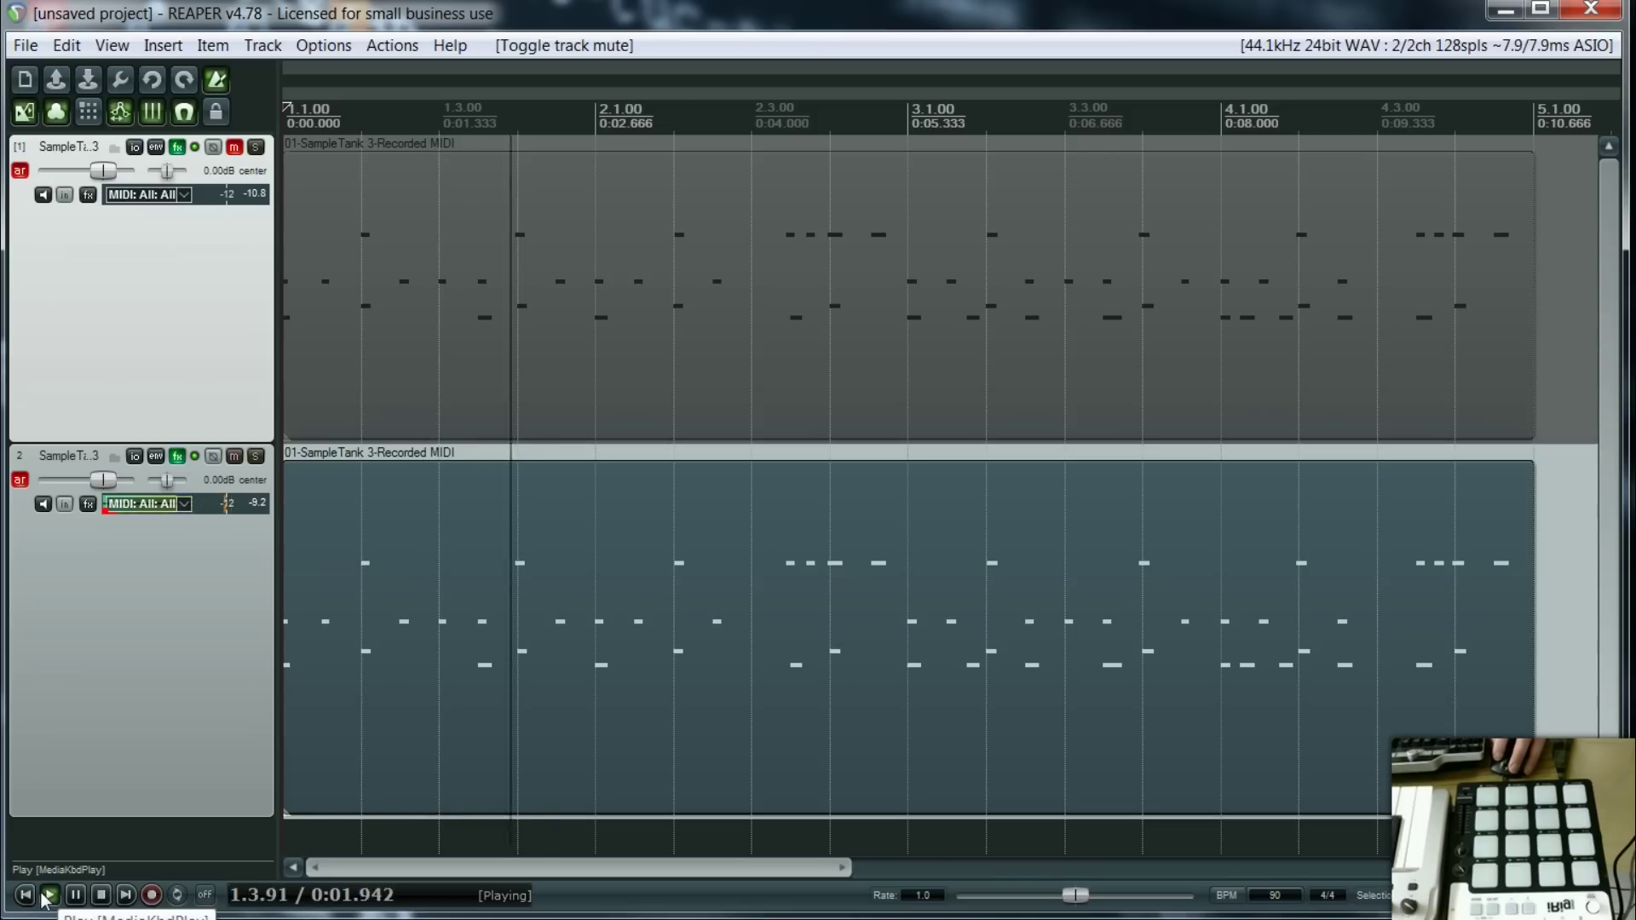
left_click(102, 896)
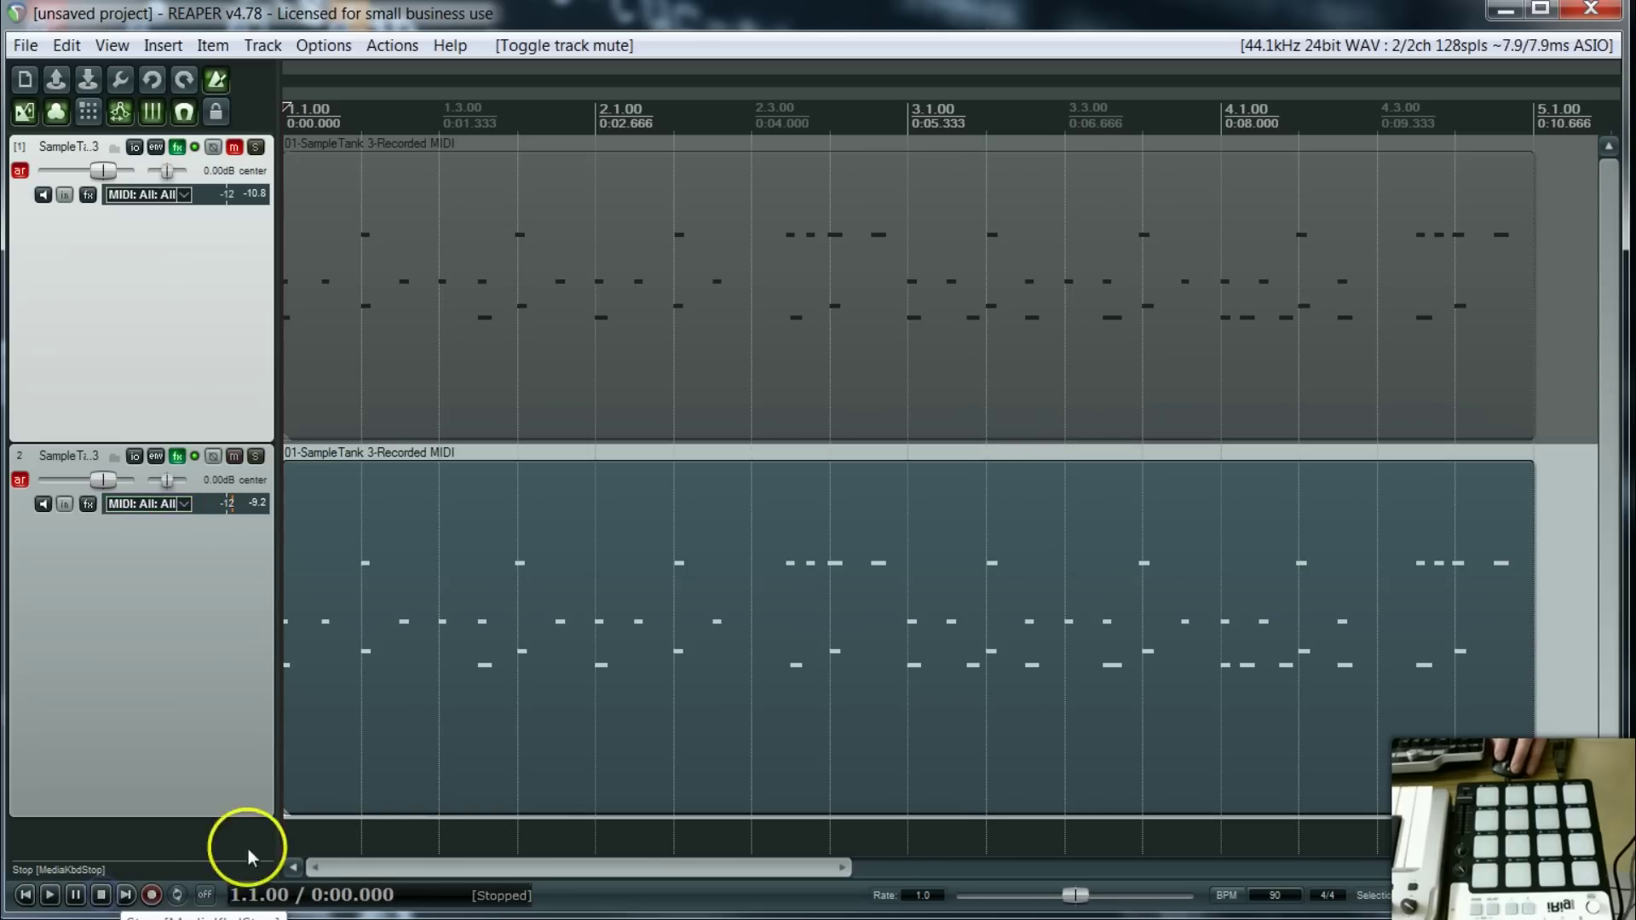
- In the bass track's MIDI item, delete the two note rows just above the C2 row
double_click(625, 783)
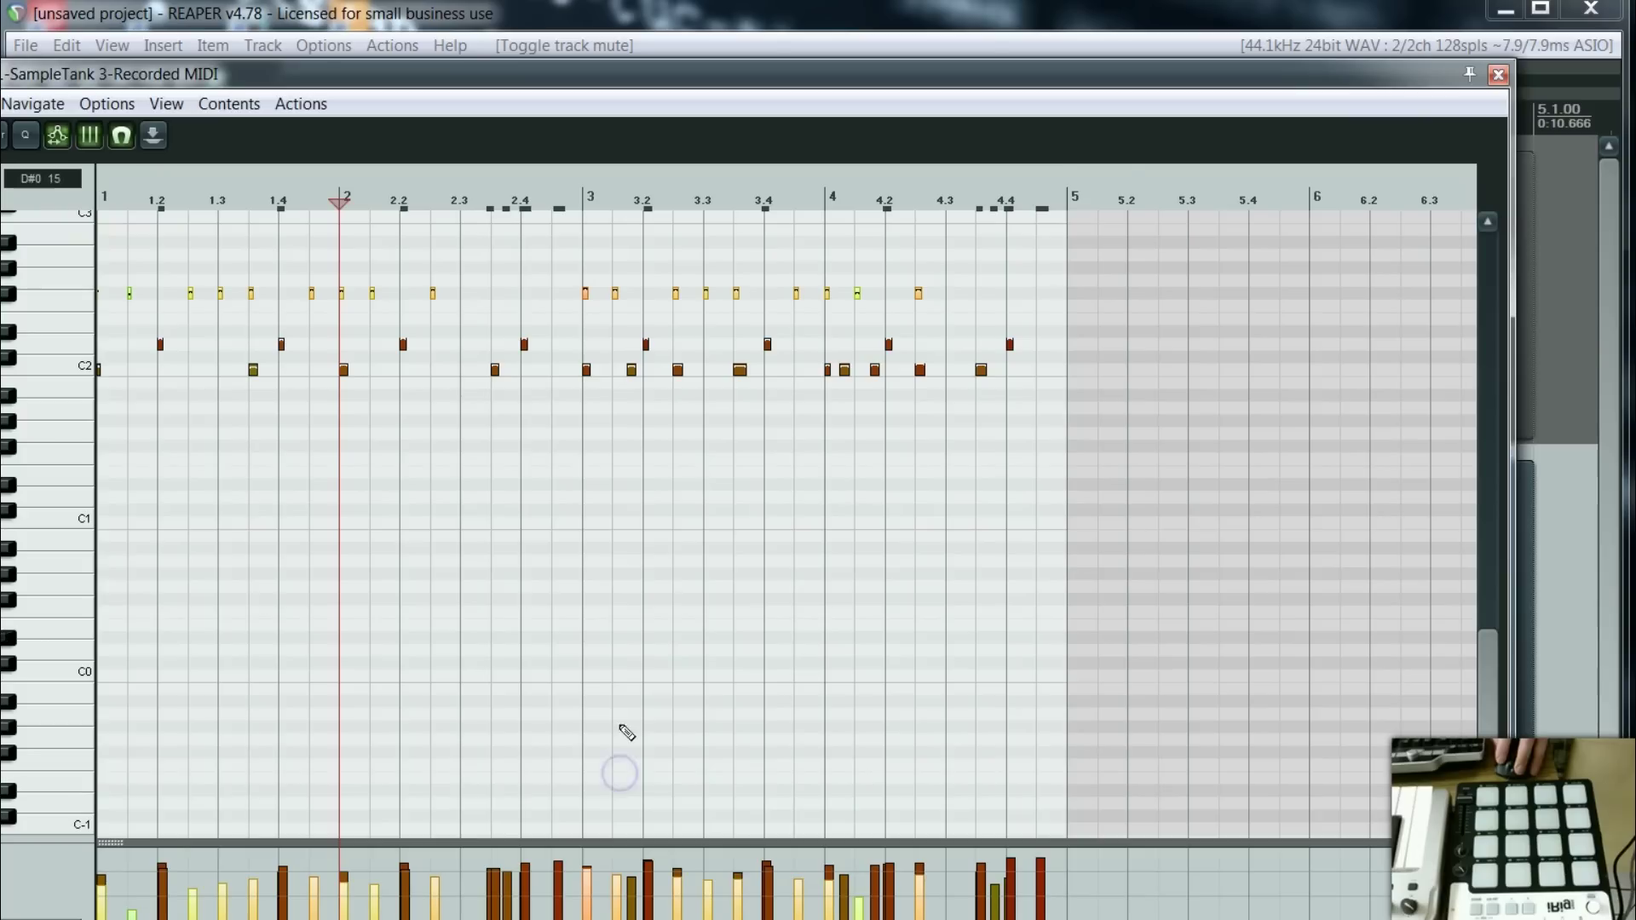
left_click_drag(1057, 357, 54, 239)
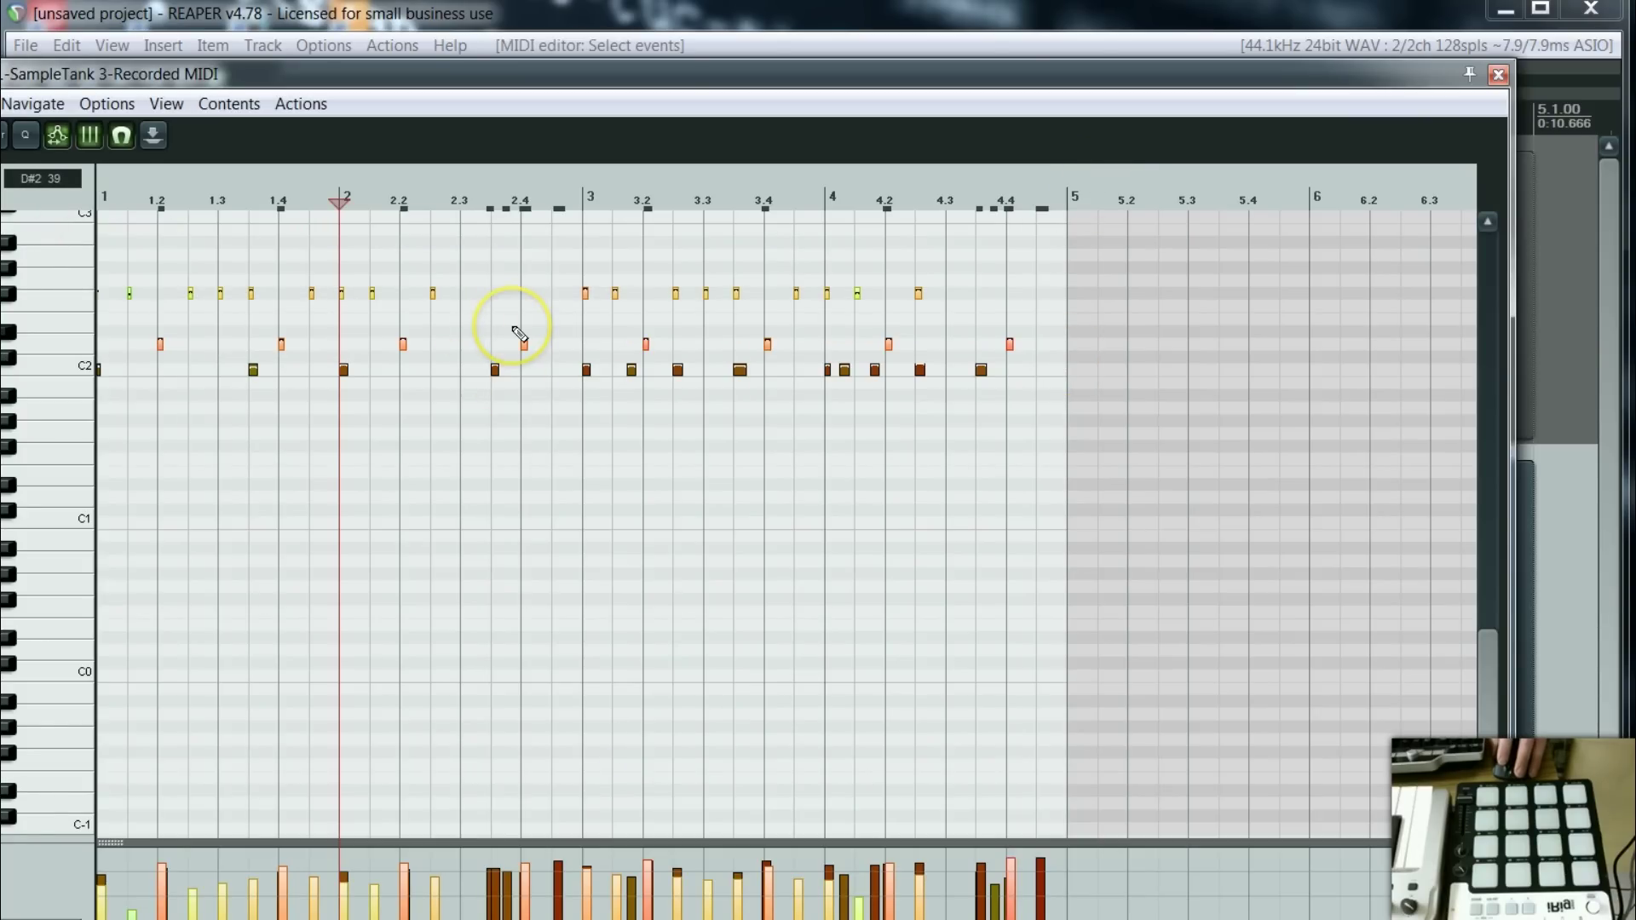
key("Delete")
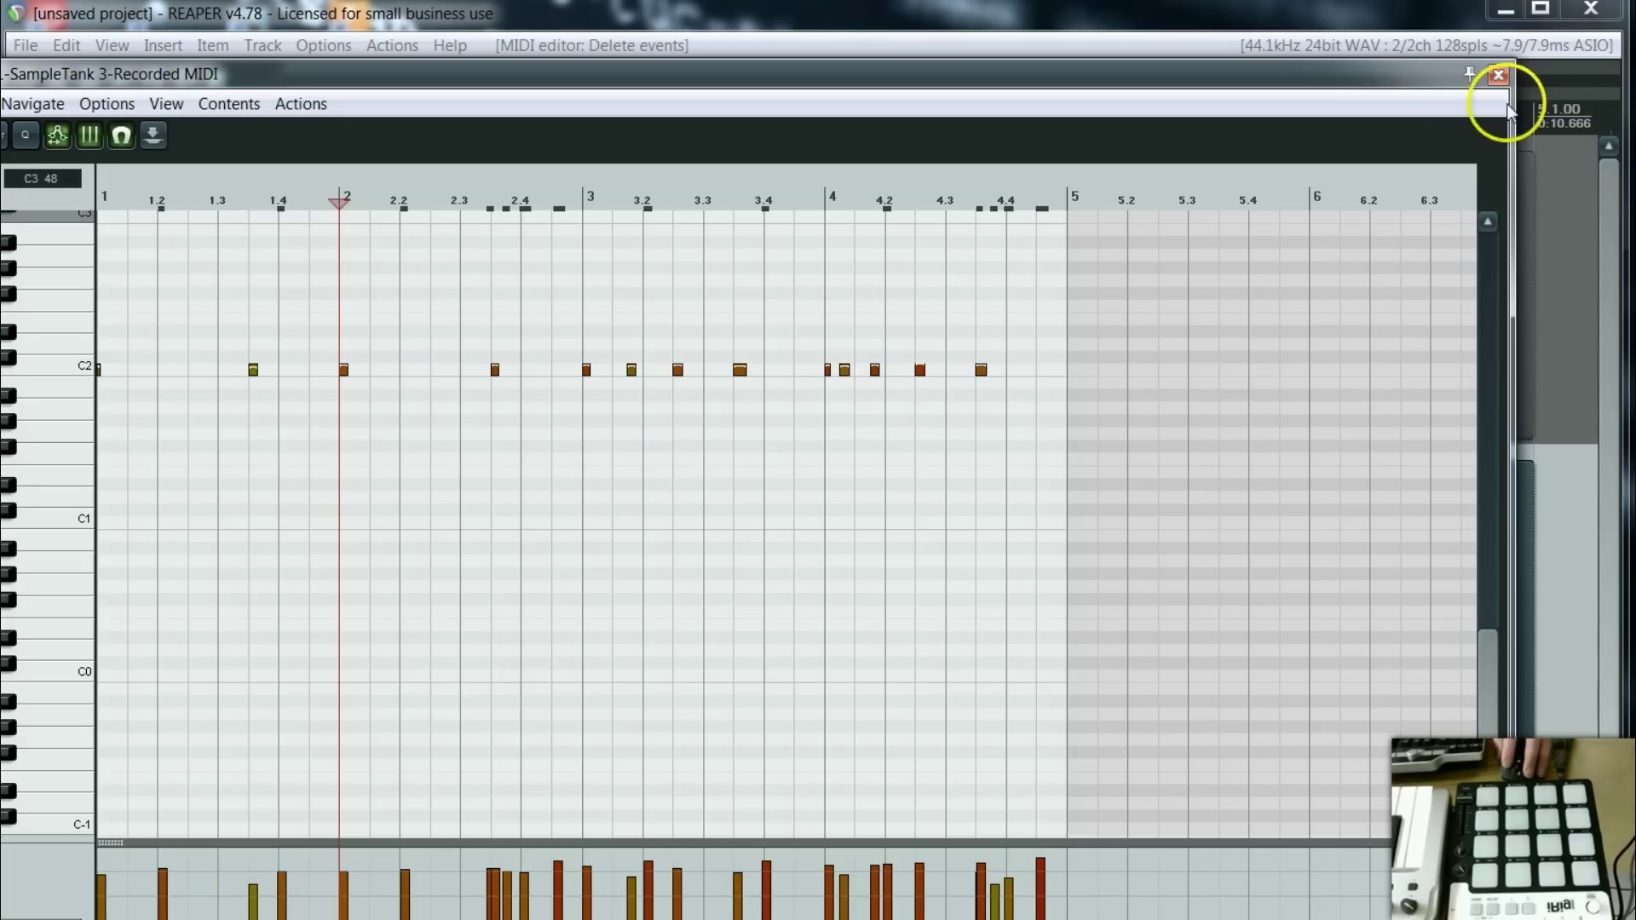
- Select all the C2 notes, lengthen them slightly together, and close the MIDI editor
left_click_drag(1041, 450, 99, 242)
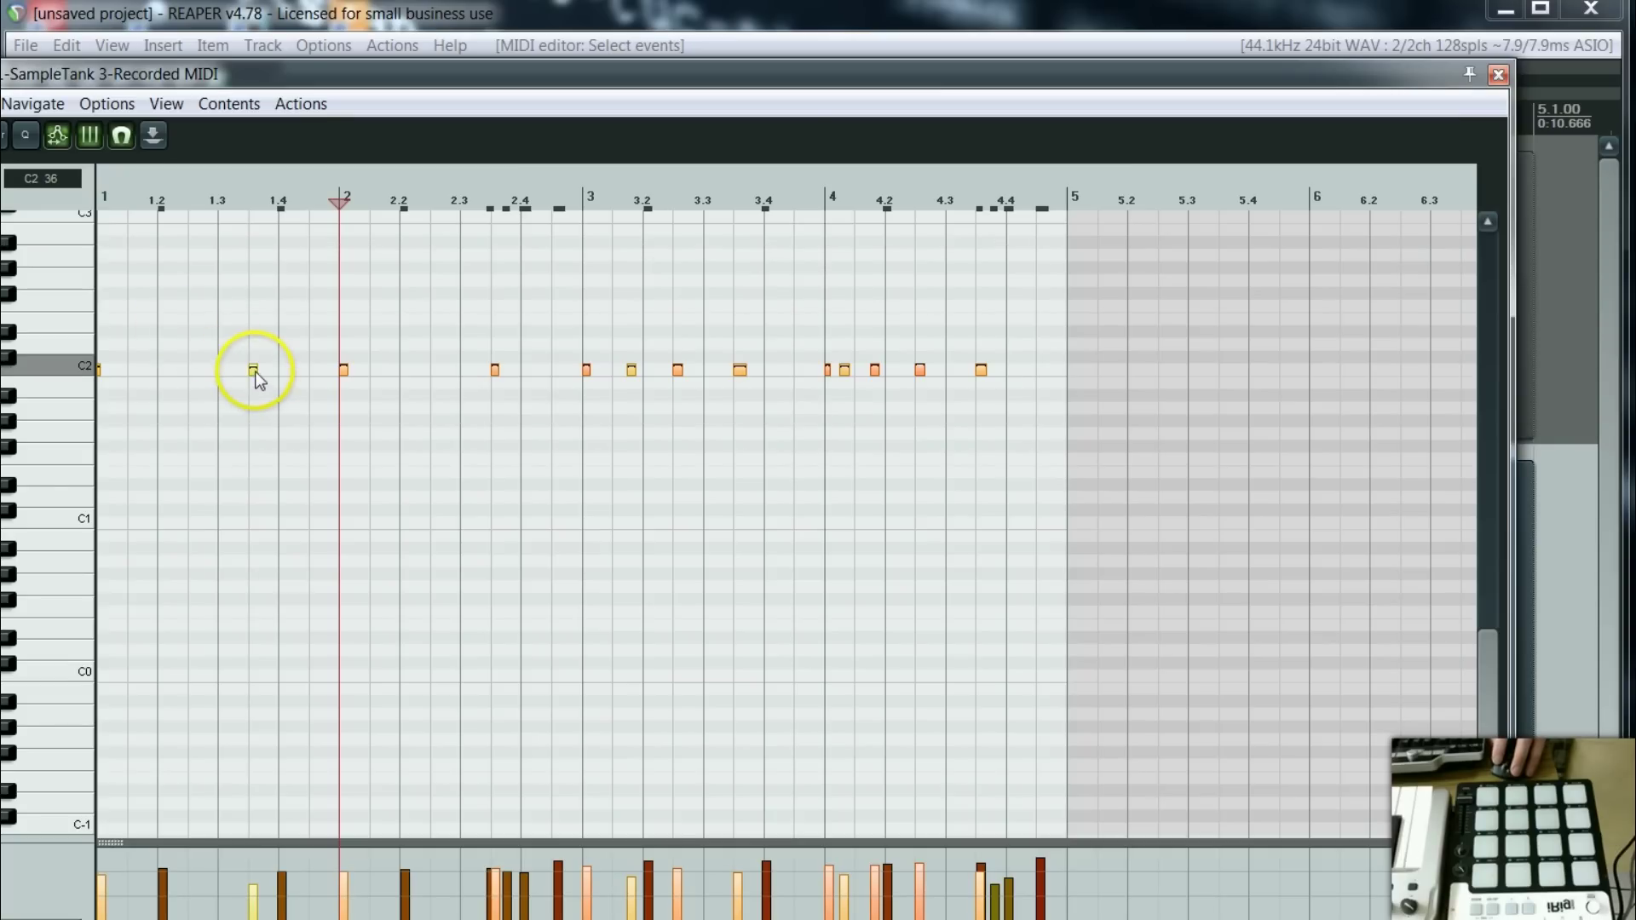
left_click_drag(254, 365, 270, 366)
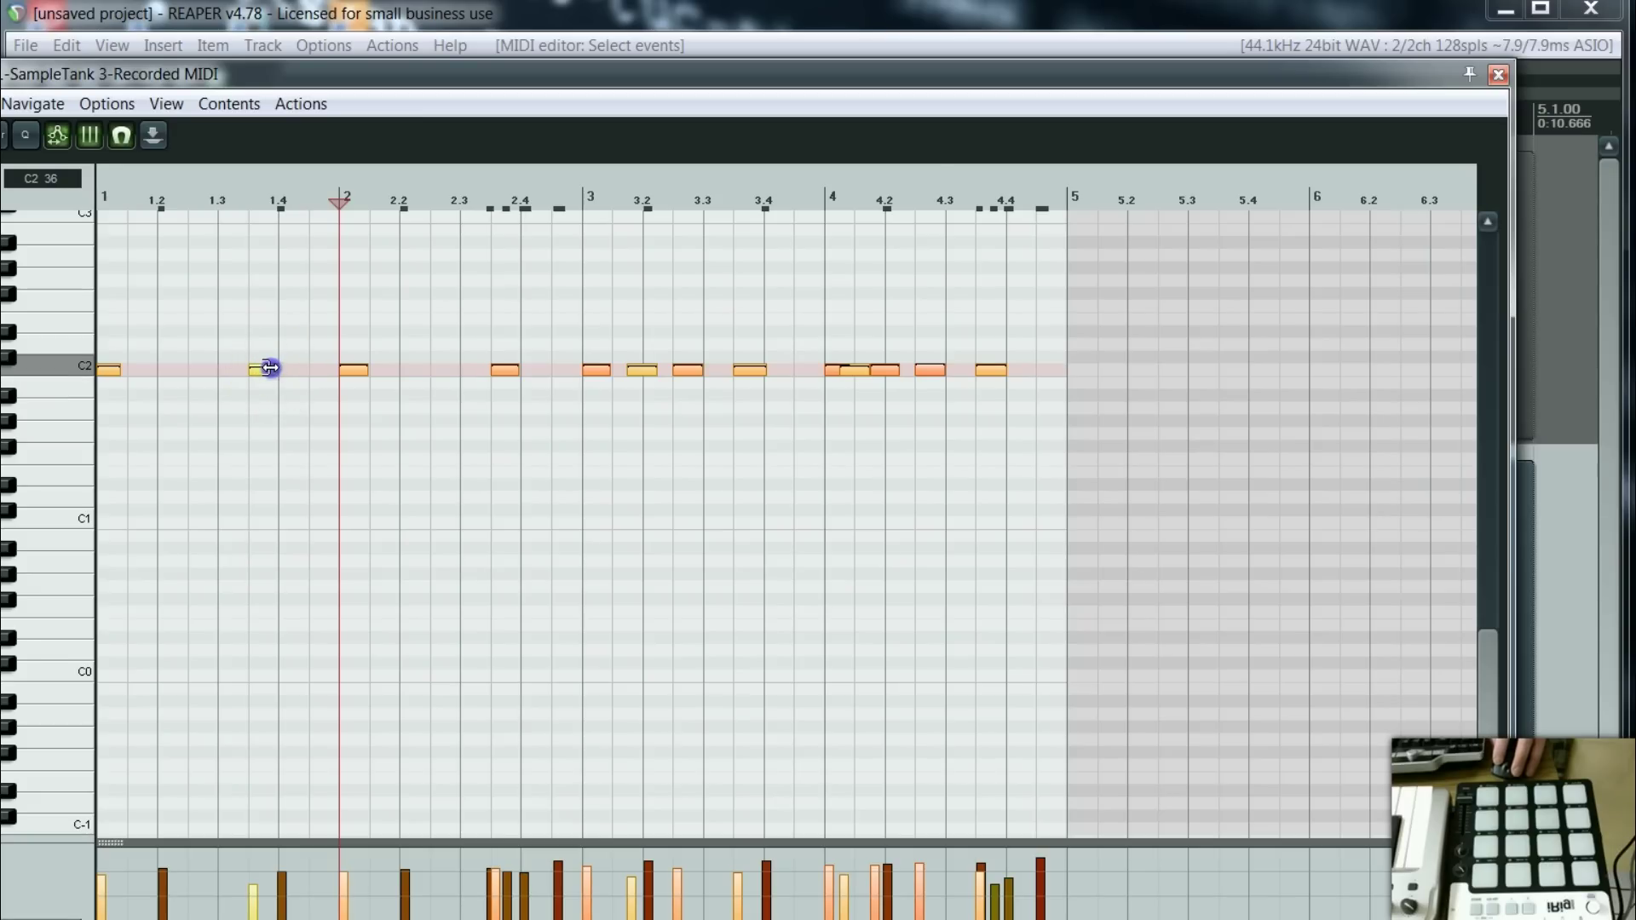
left_click_drag(270, 368, 264, 368)
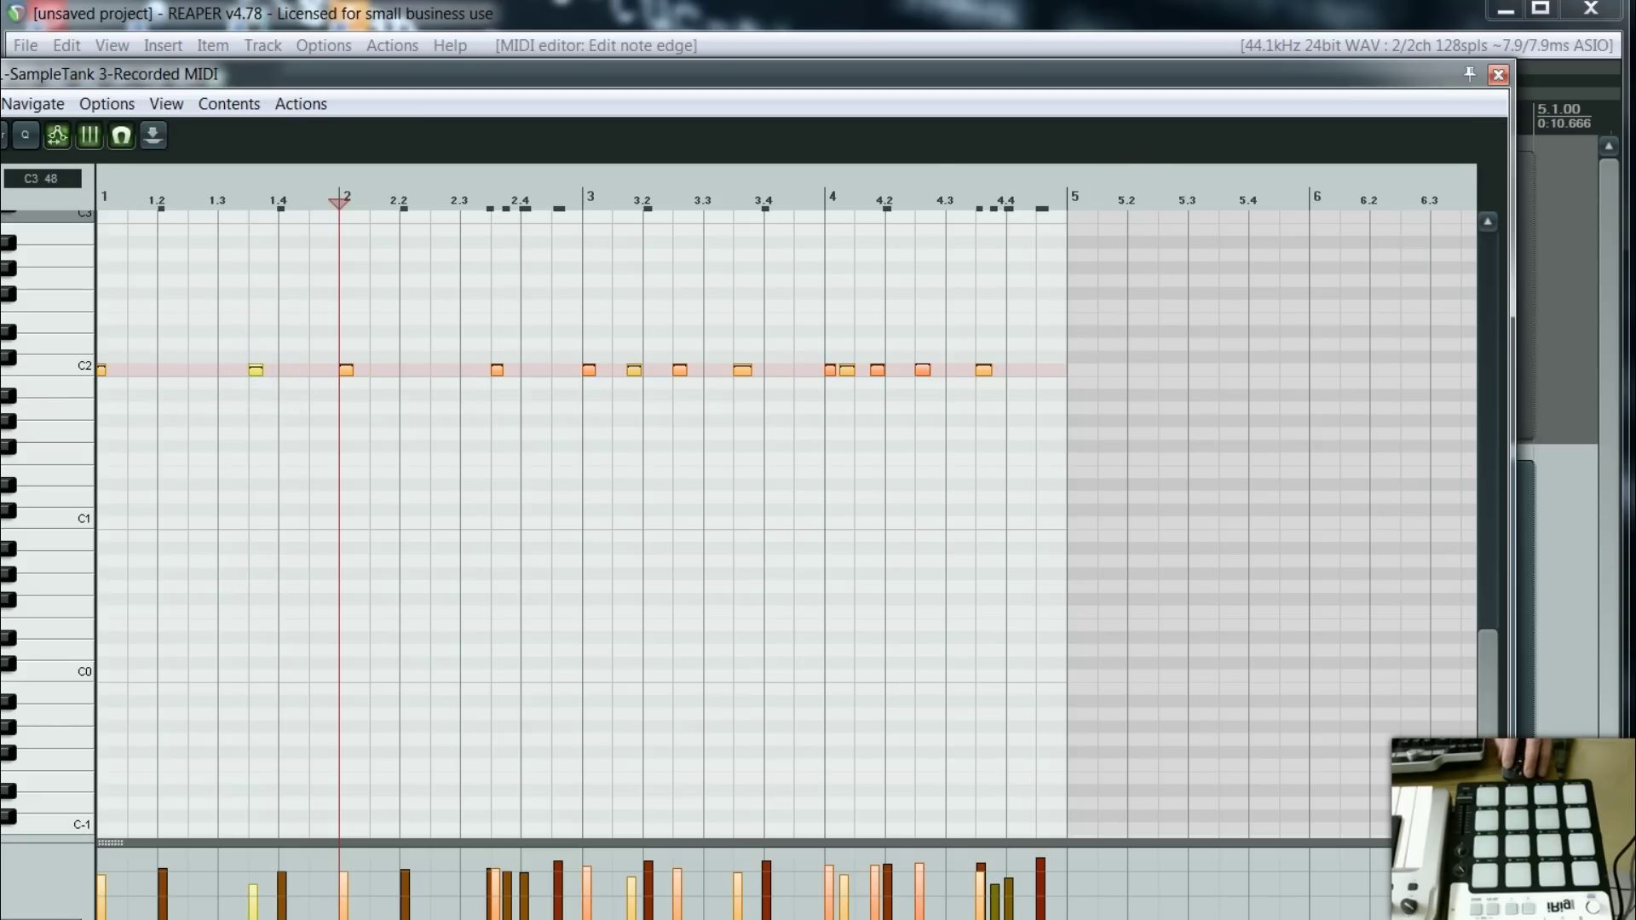
left_click(1499, 75)
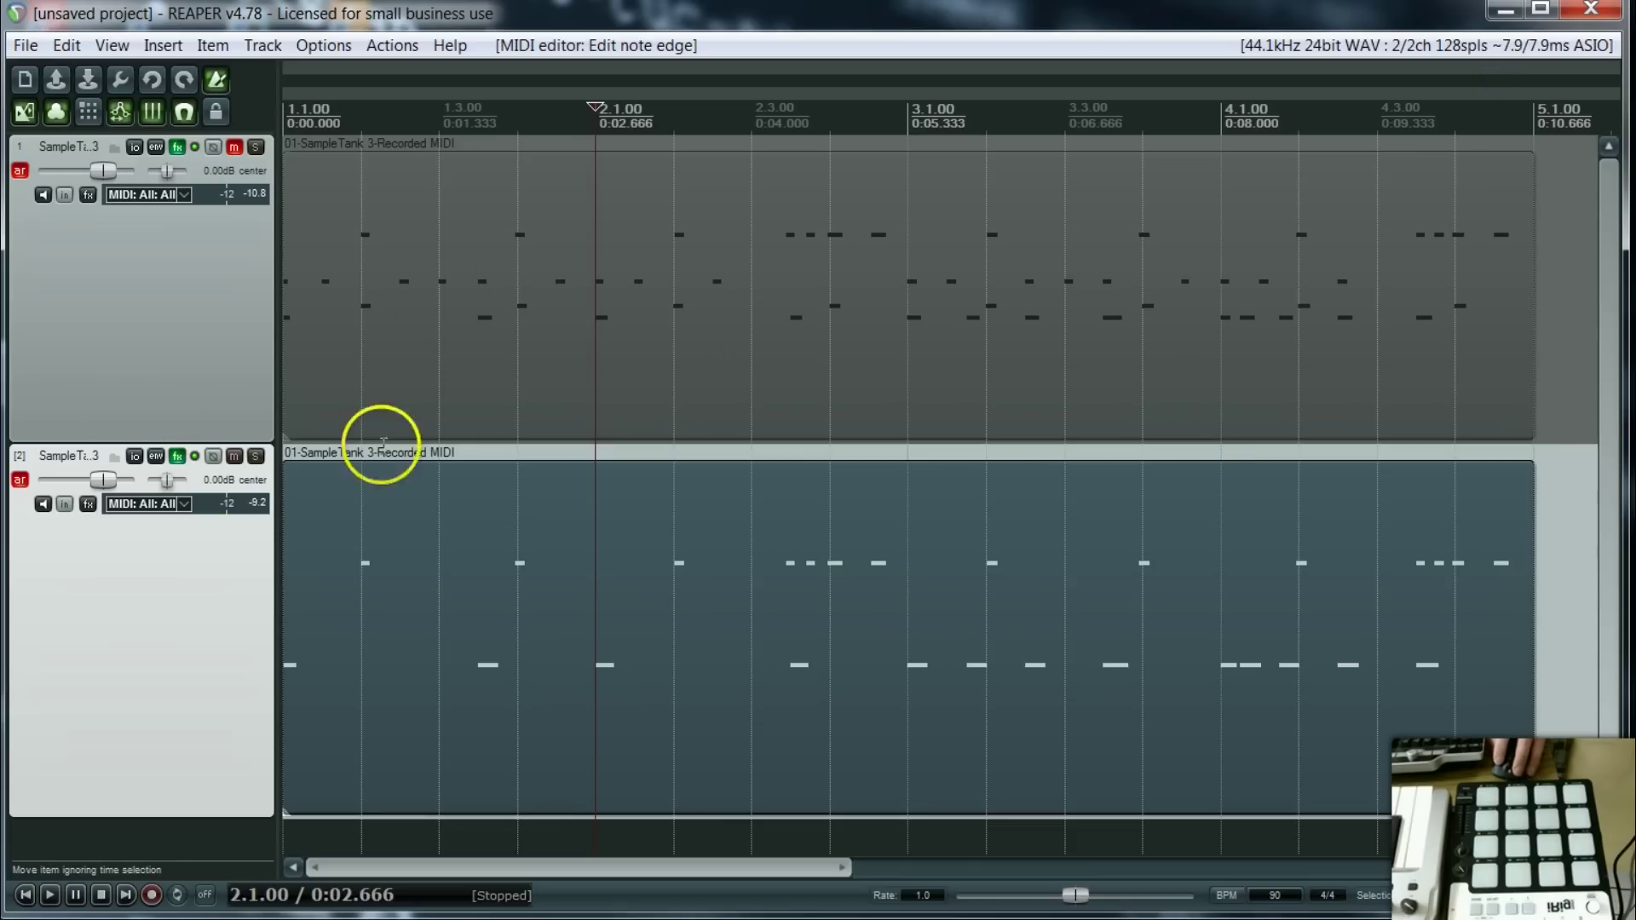
- Delete the leftover higher-pitched drum notes from the bass item, keeping only the C2 row, and close the editor
left_click(842, 738)
double_click(844, 739)
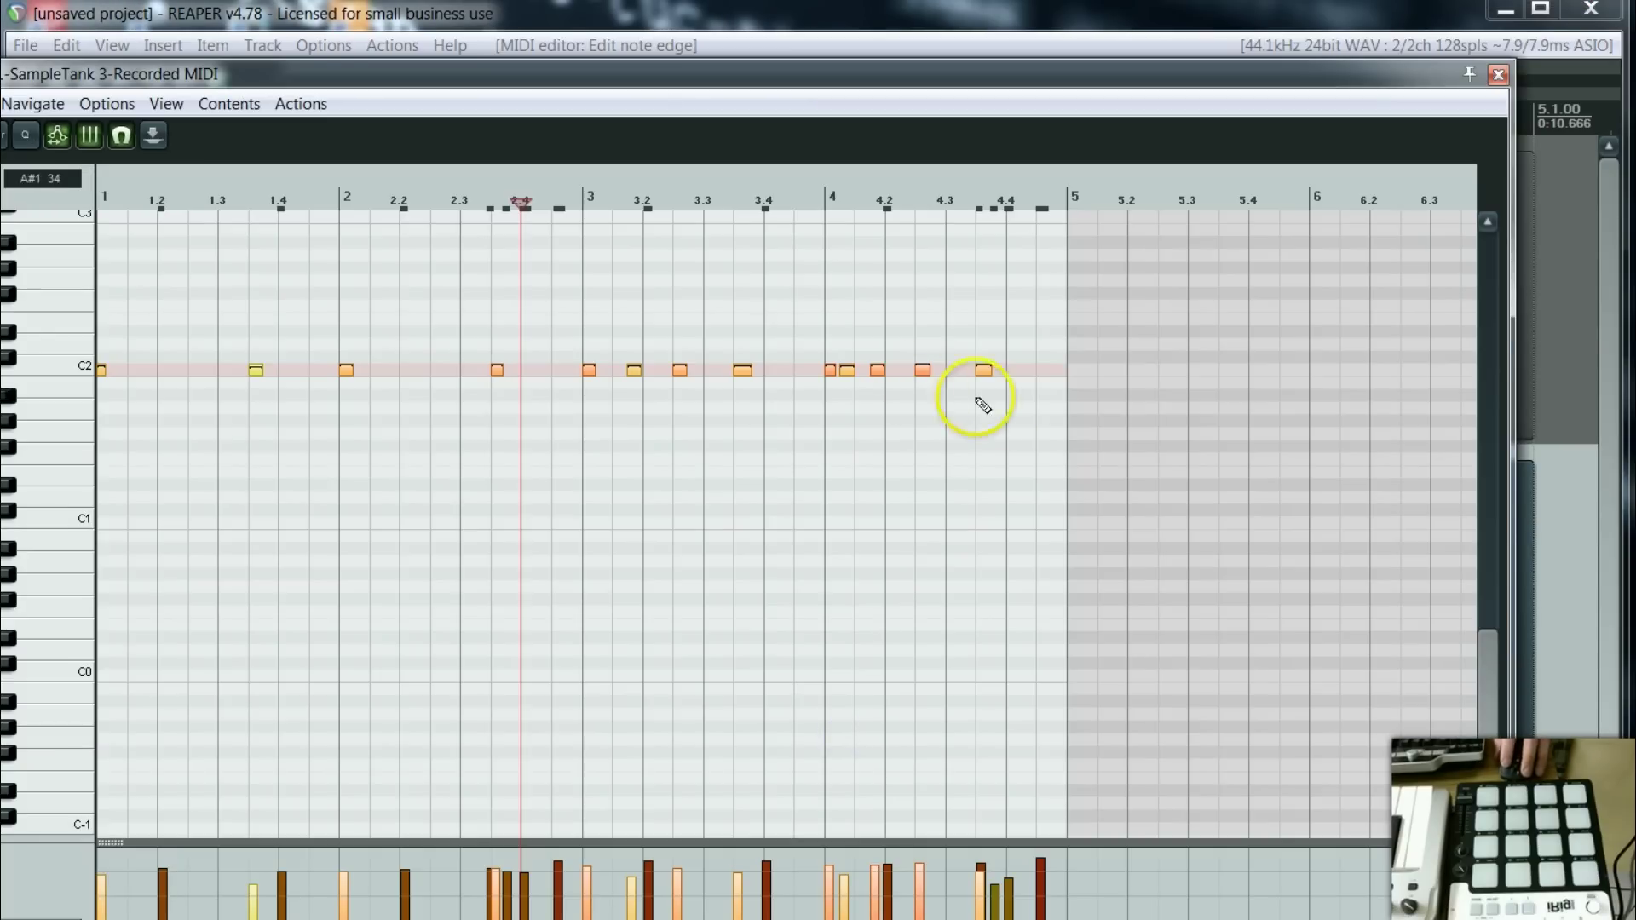
left_click_drag(1481, 655, 1475, 594)
left_click_drag(1149, 399, 86, 295)
key("Delete")
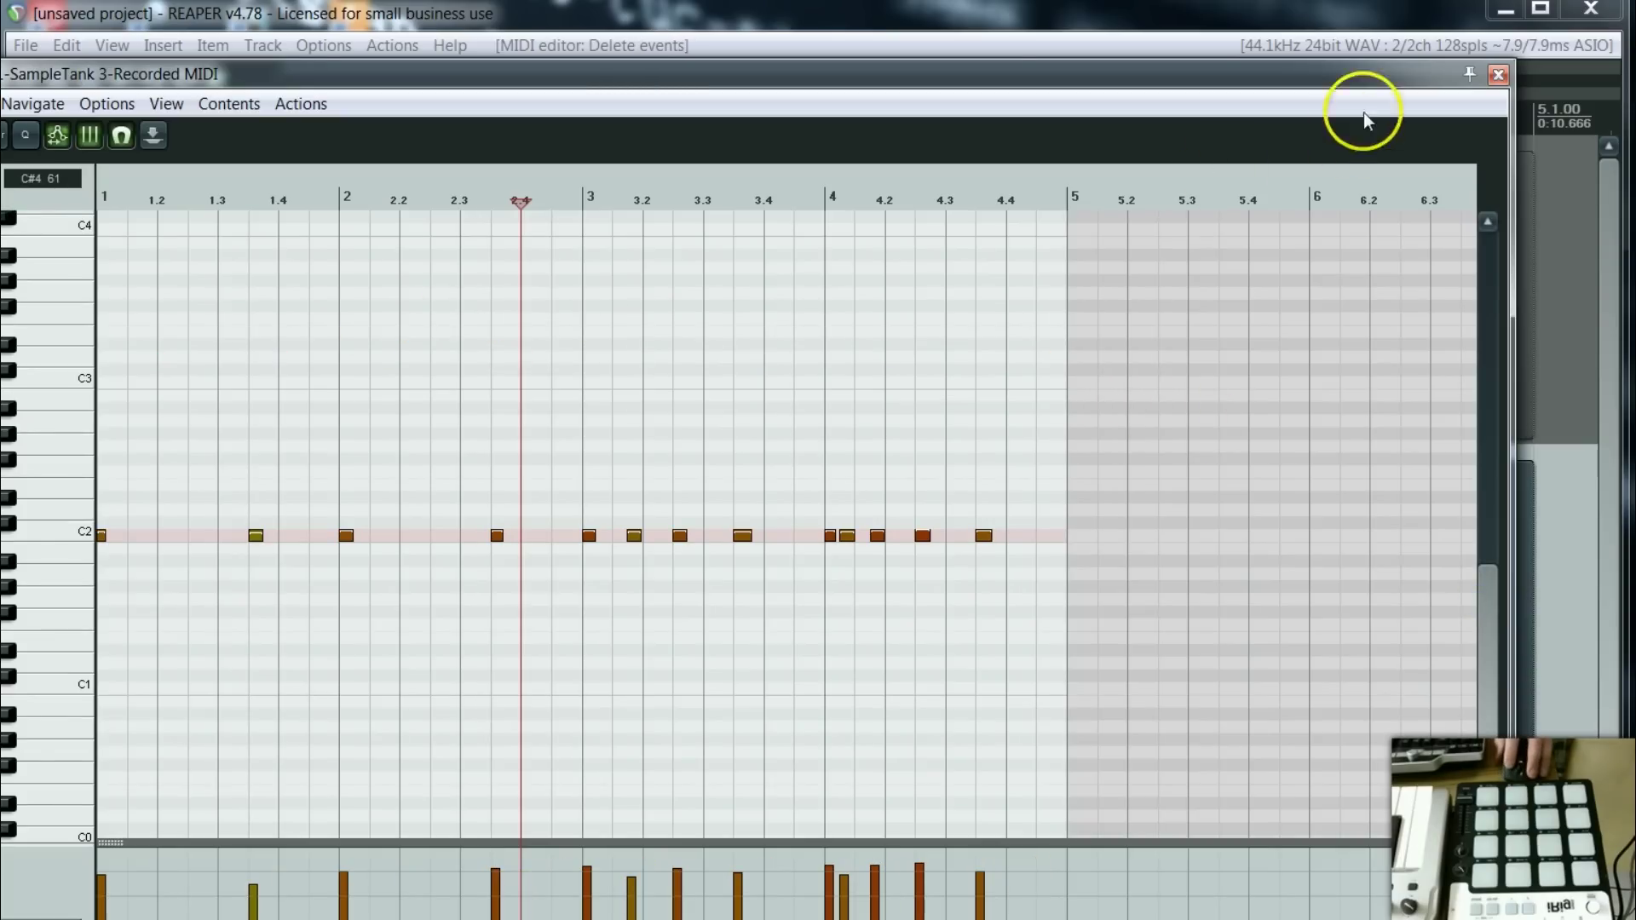
left_click(1499, 74)
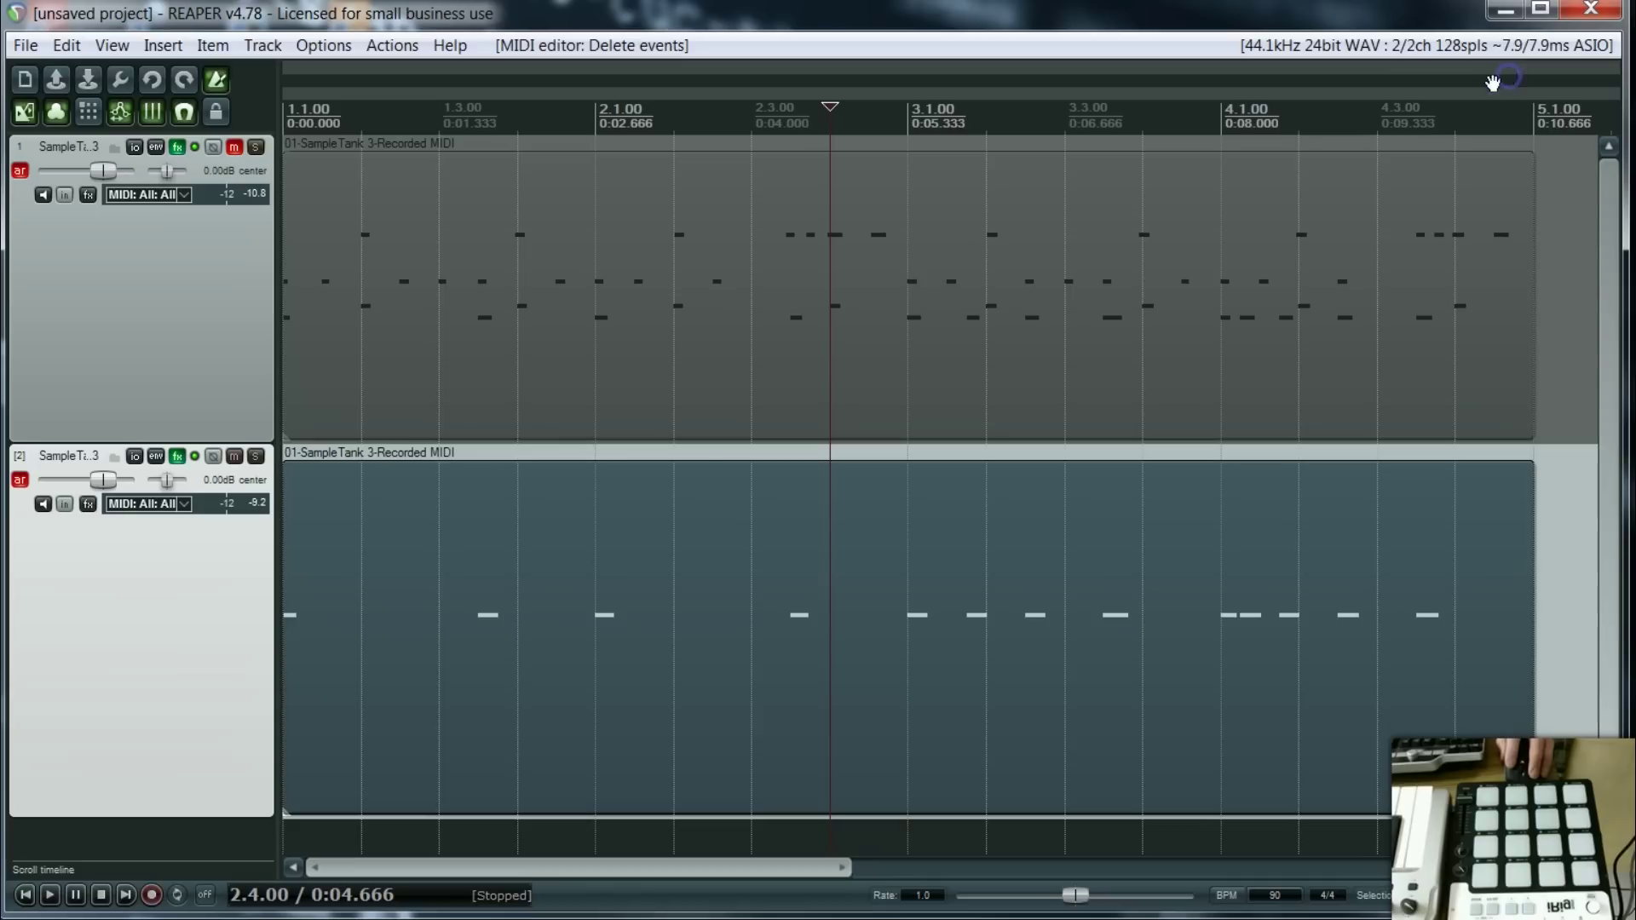
- Play the bass line from the project start and raise the bass track's volume to +4.19 dB
left_click(26, 895)
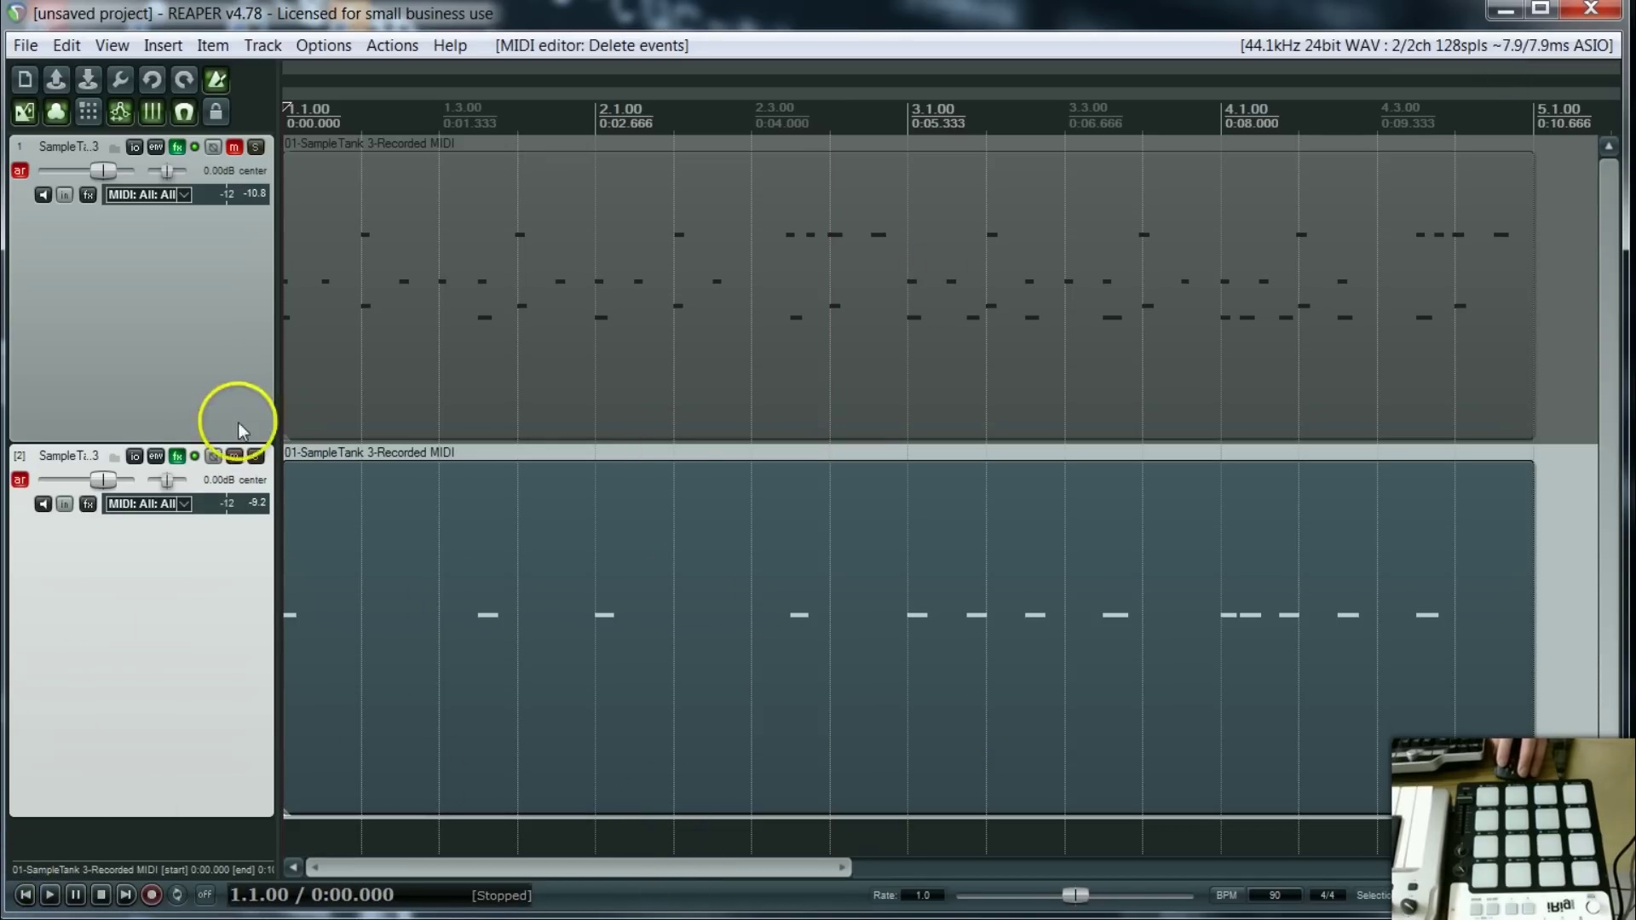
left_click(50, 895)
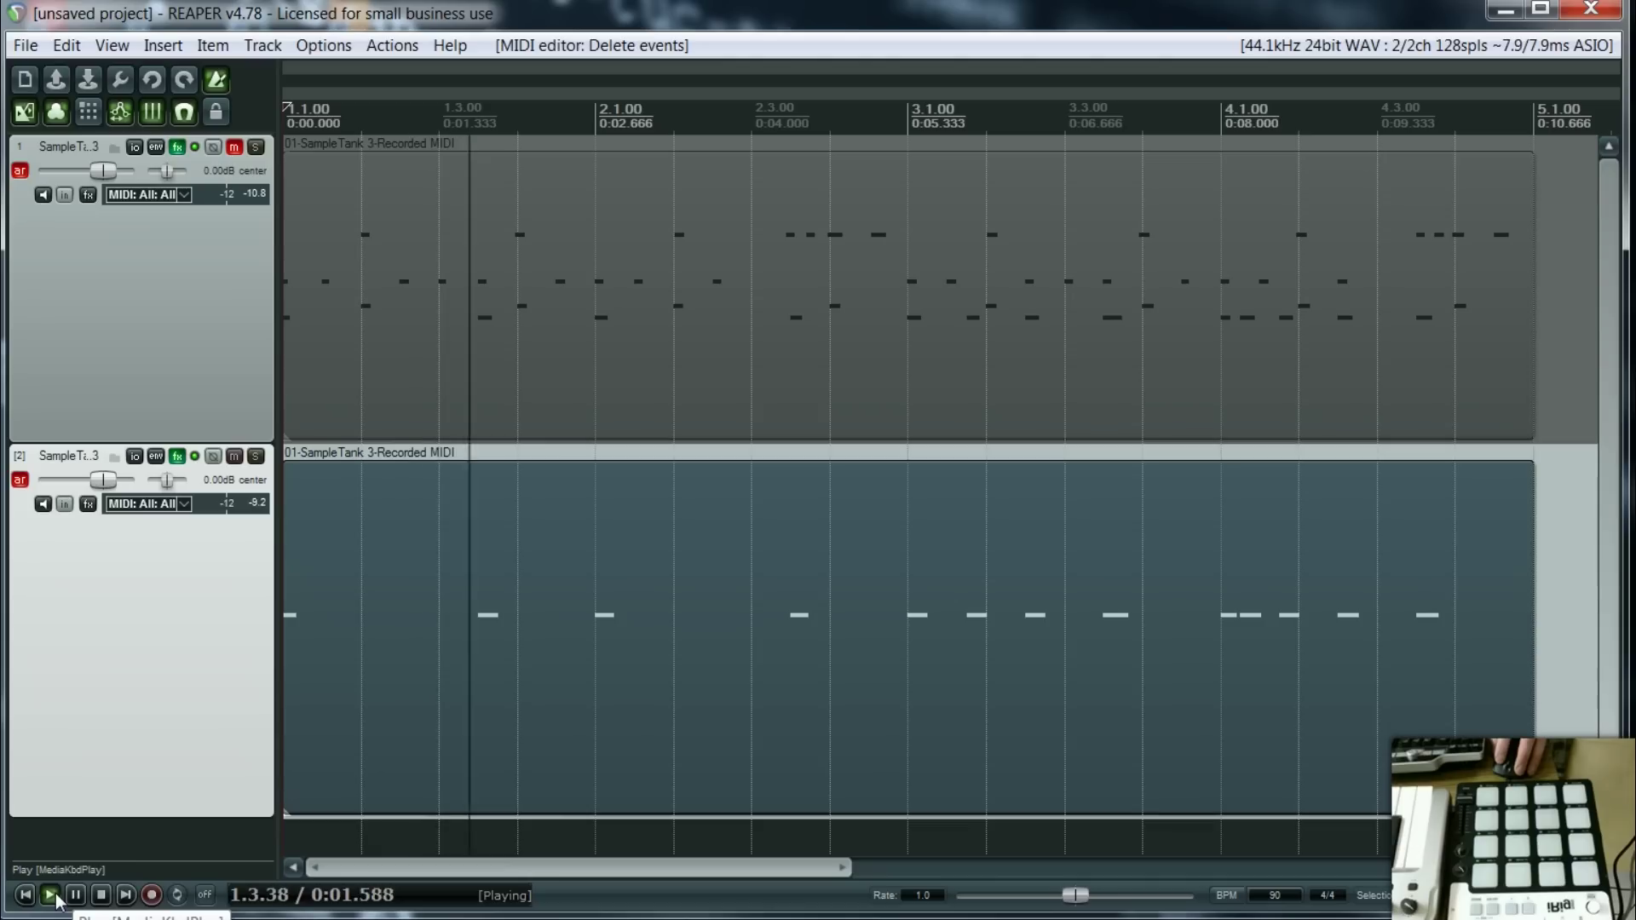
left_click_drag(105, 480, 115, 481)
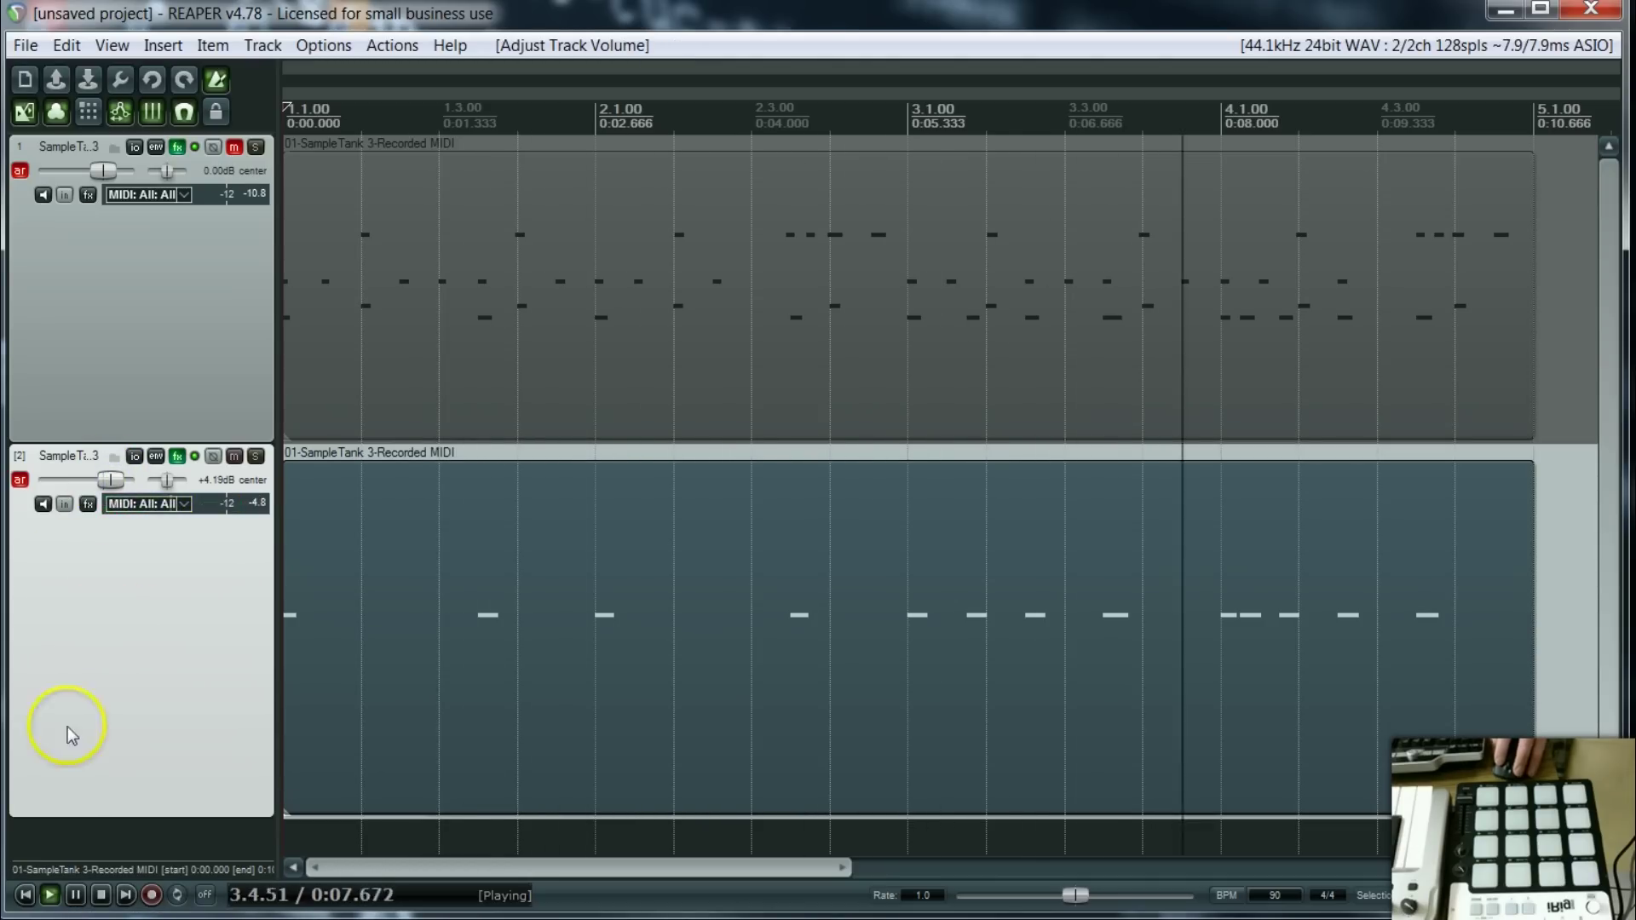
left_click(99, 895)
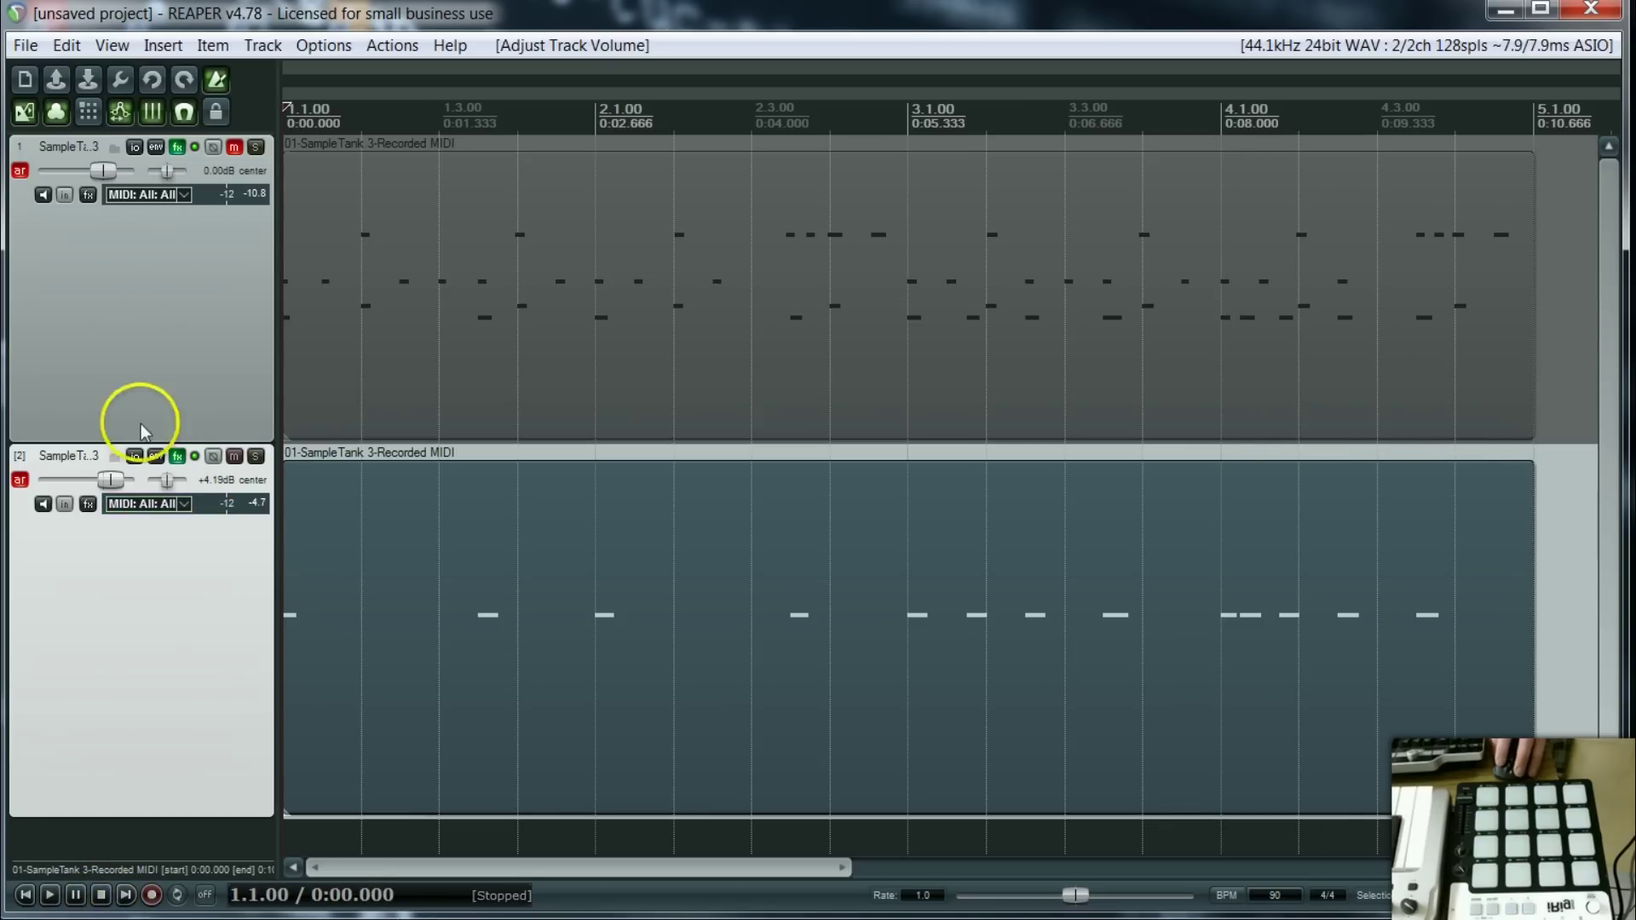
- Unmute the drum track and play the drums and bass together
left_click(234, 147)
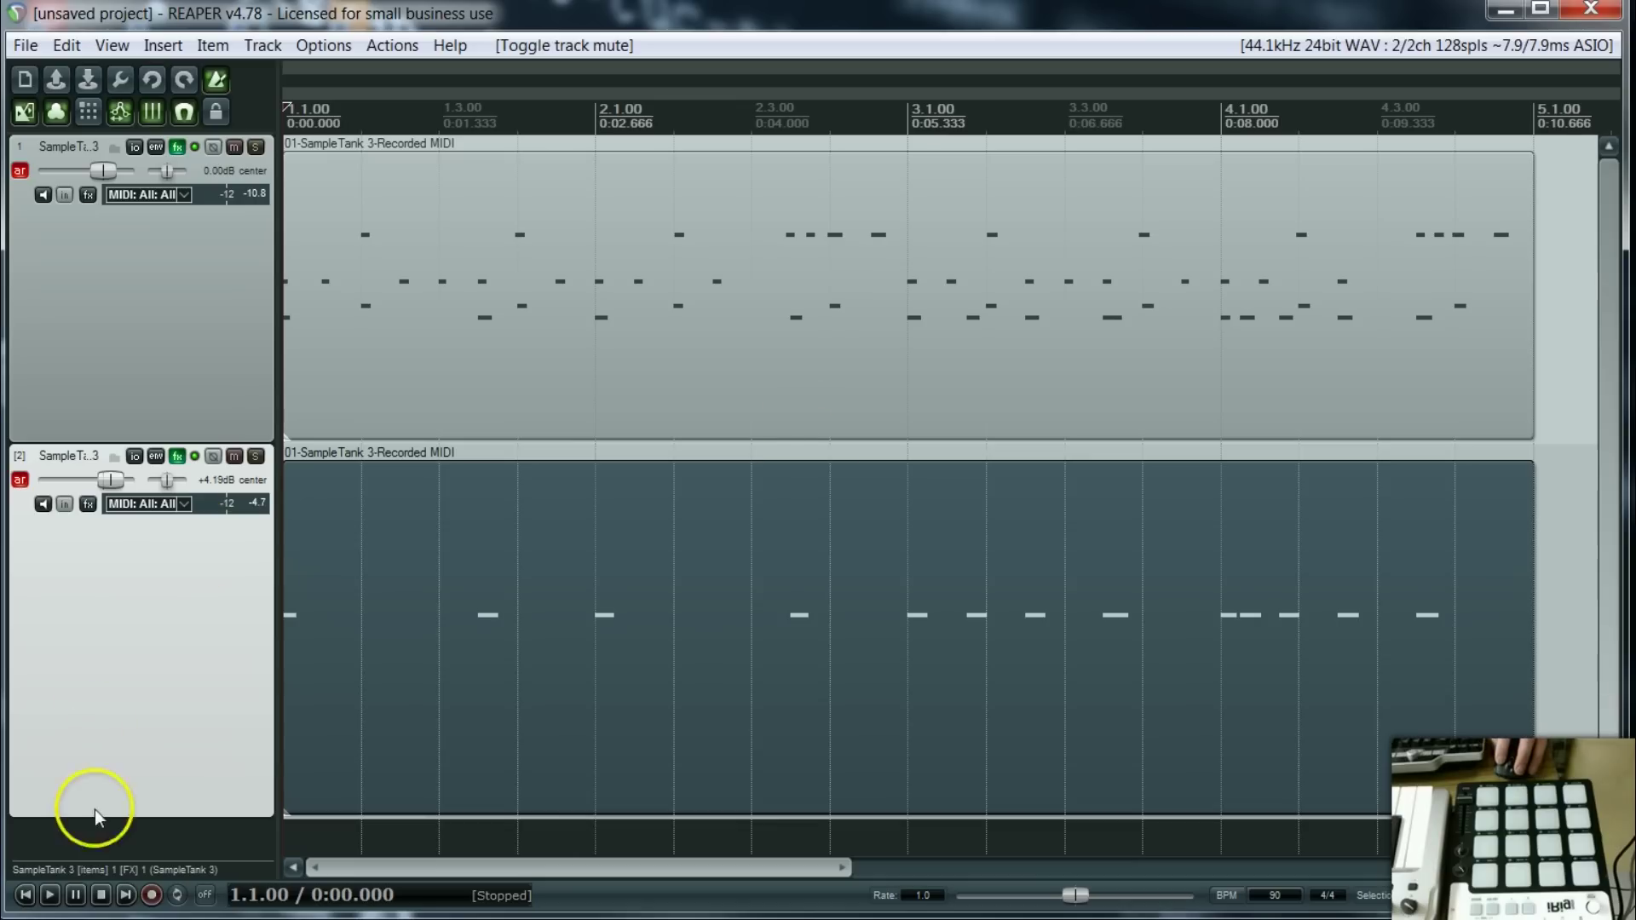
left_click(49, 896)
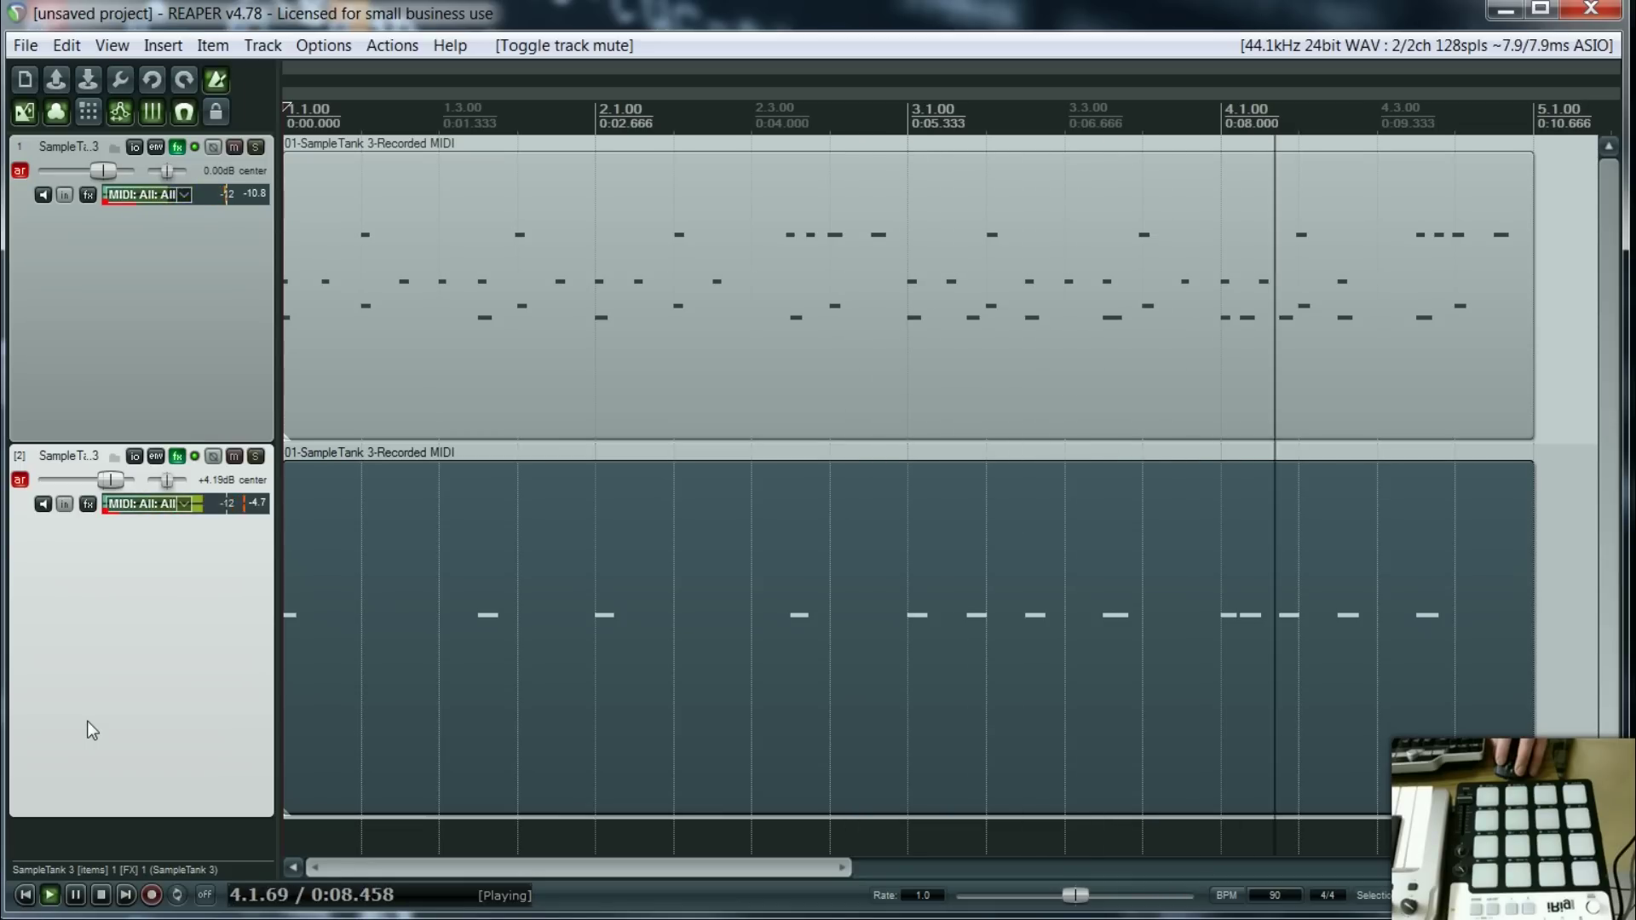
left_click(100, 895)
left_click(218, 78)
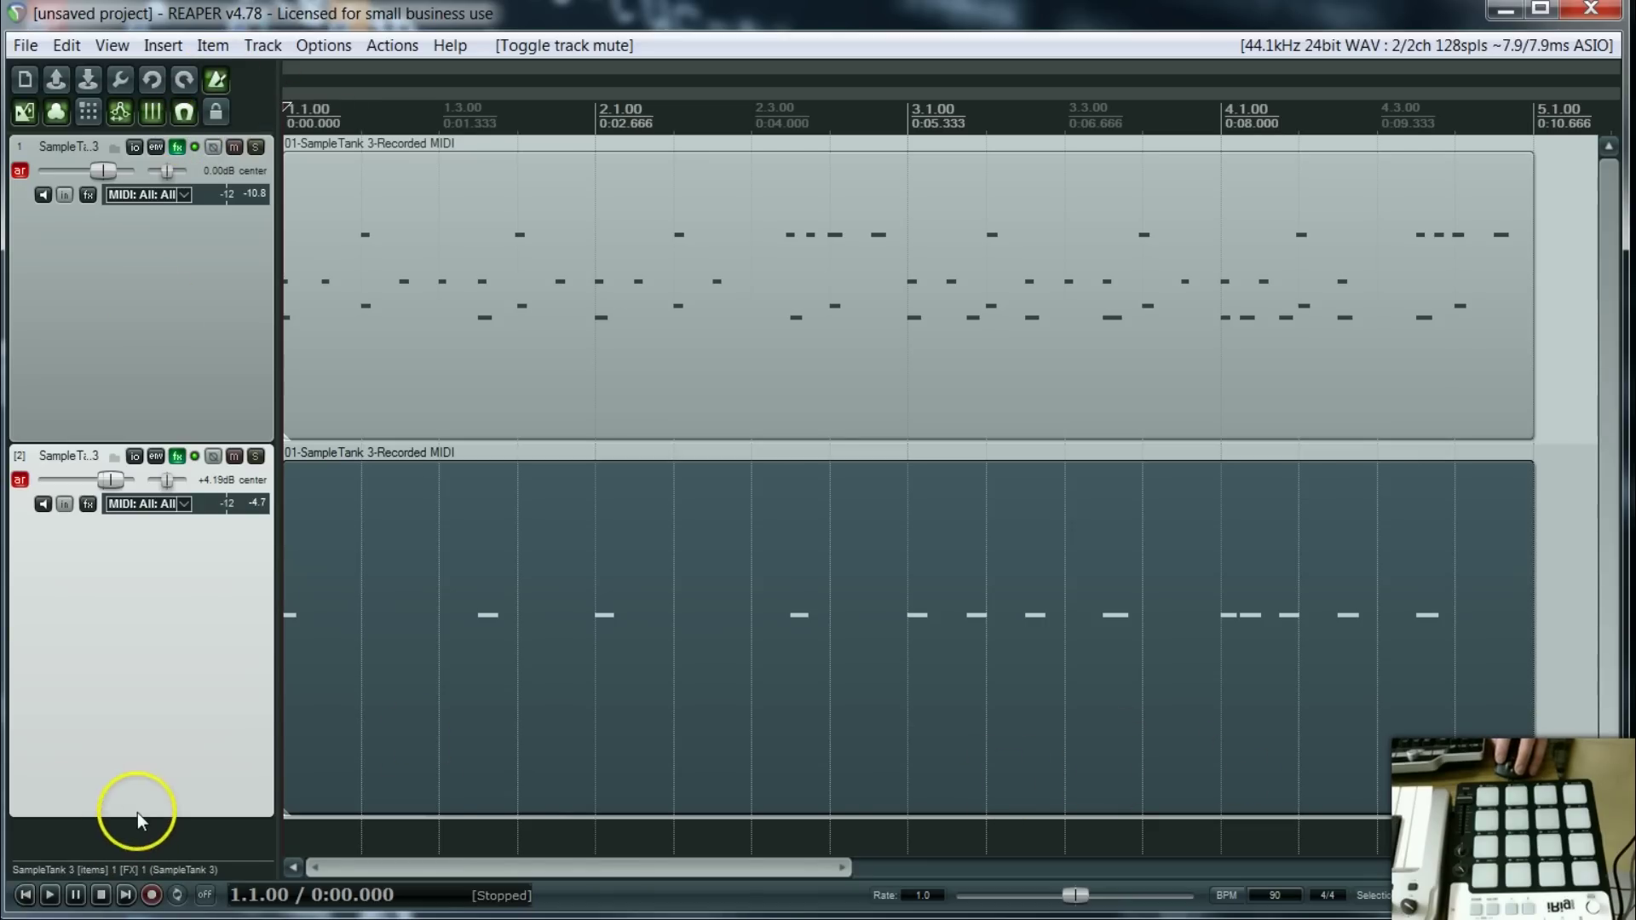
- Reduce the height of the drum and bass tracks to free space below, and clear the track selection
left_click_drag(136, 820, 143, 654)
left_click_drag(178, 439, 196, 300)
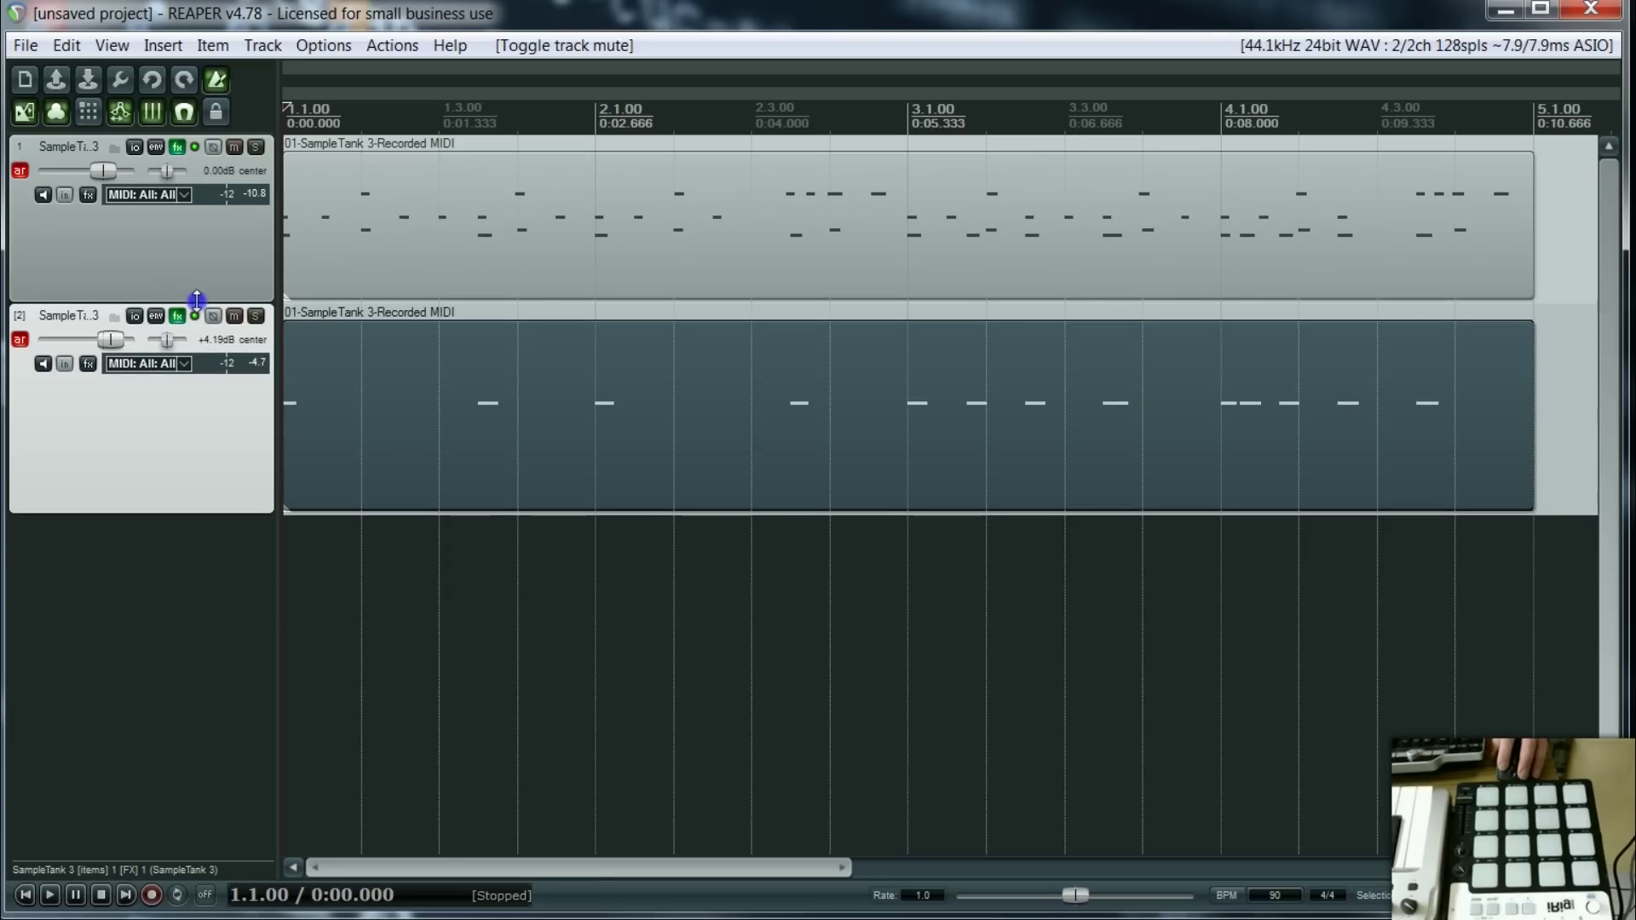
left_click(182, 636)
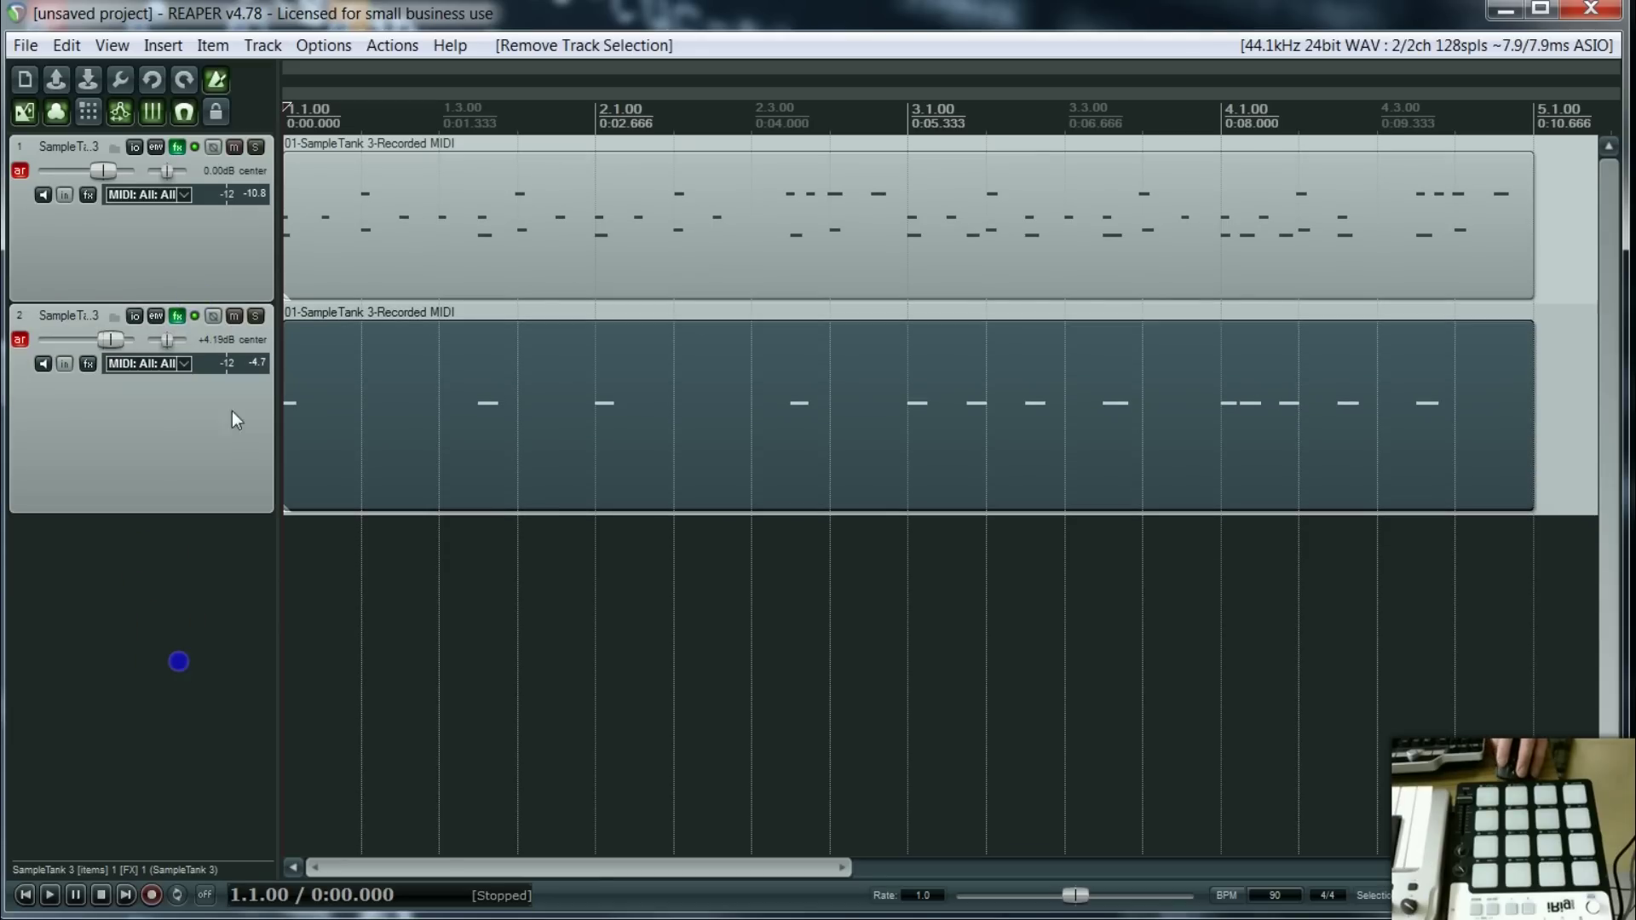
- Add the EVM Grand Piano v1.1 virtual instrument on a new track and close its effects window
left_click(163, 45)
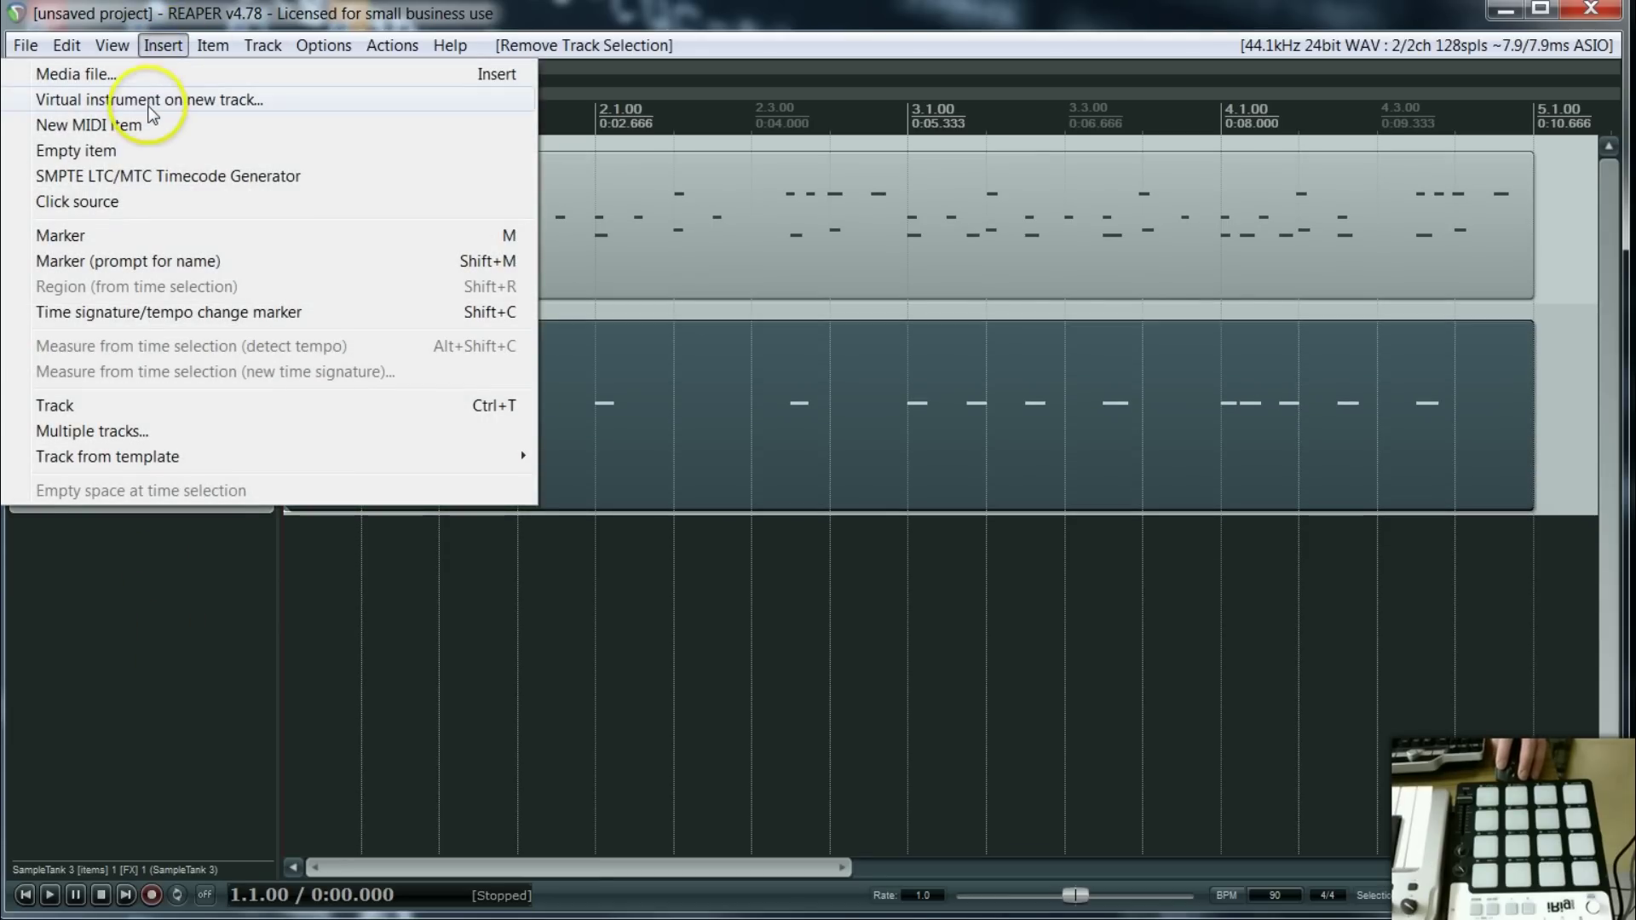
left_click(145, 100)
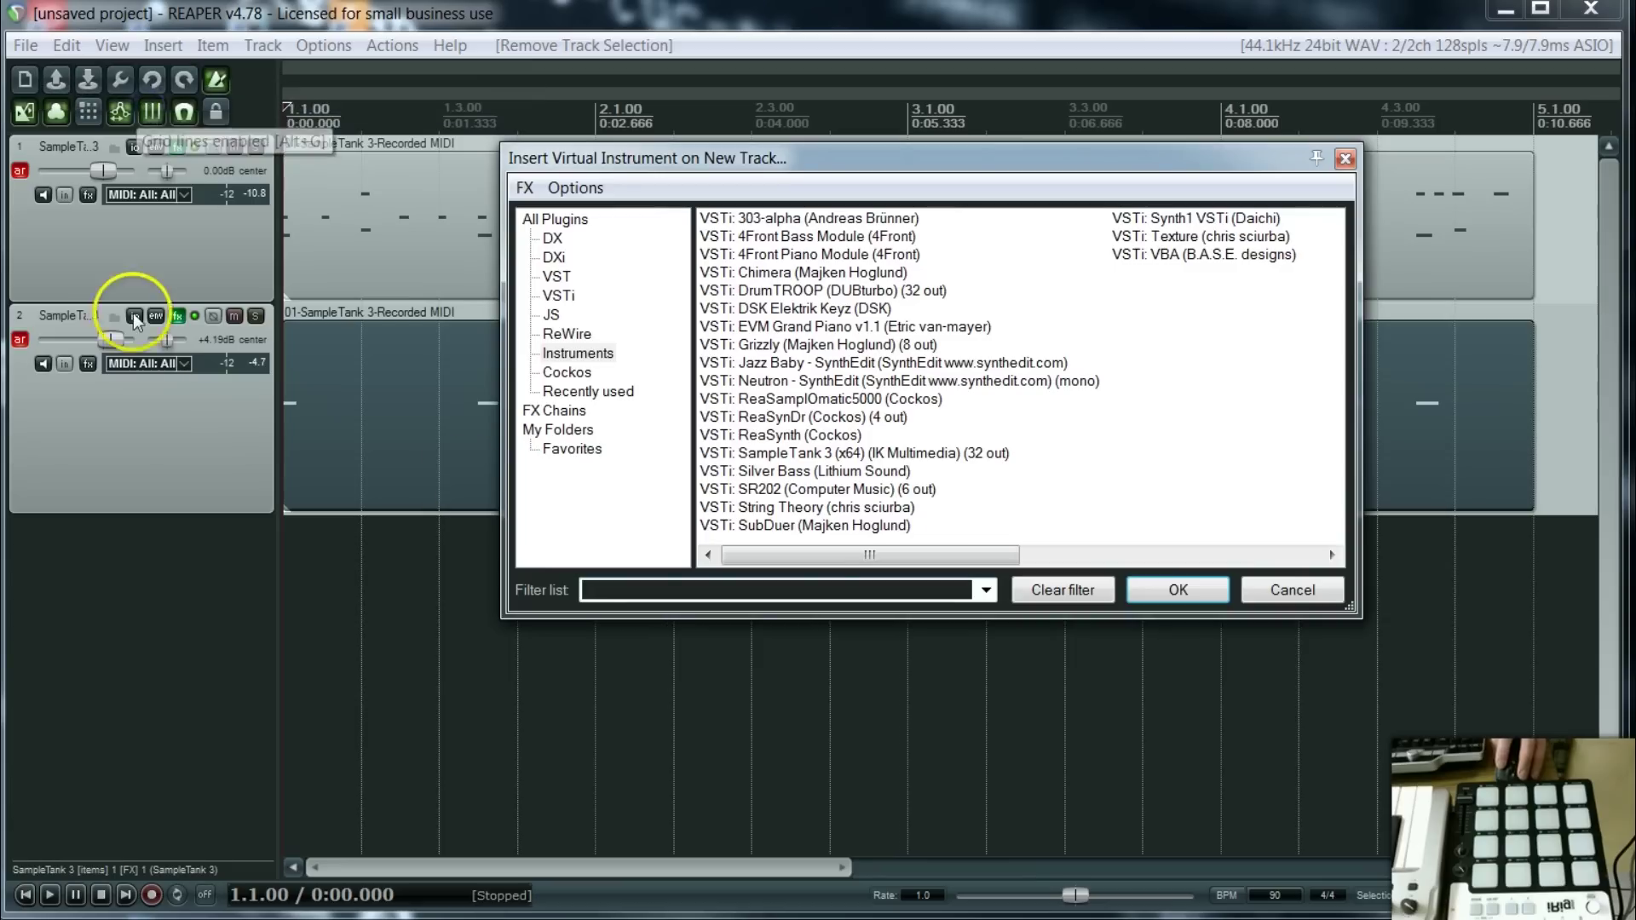
left_click(871, 330)
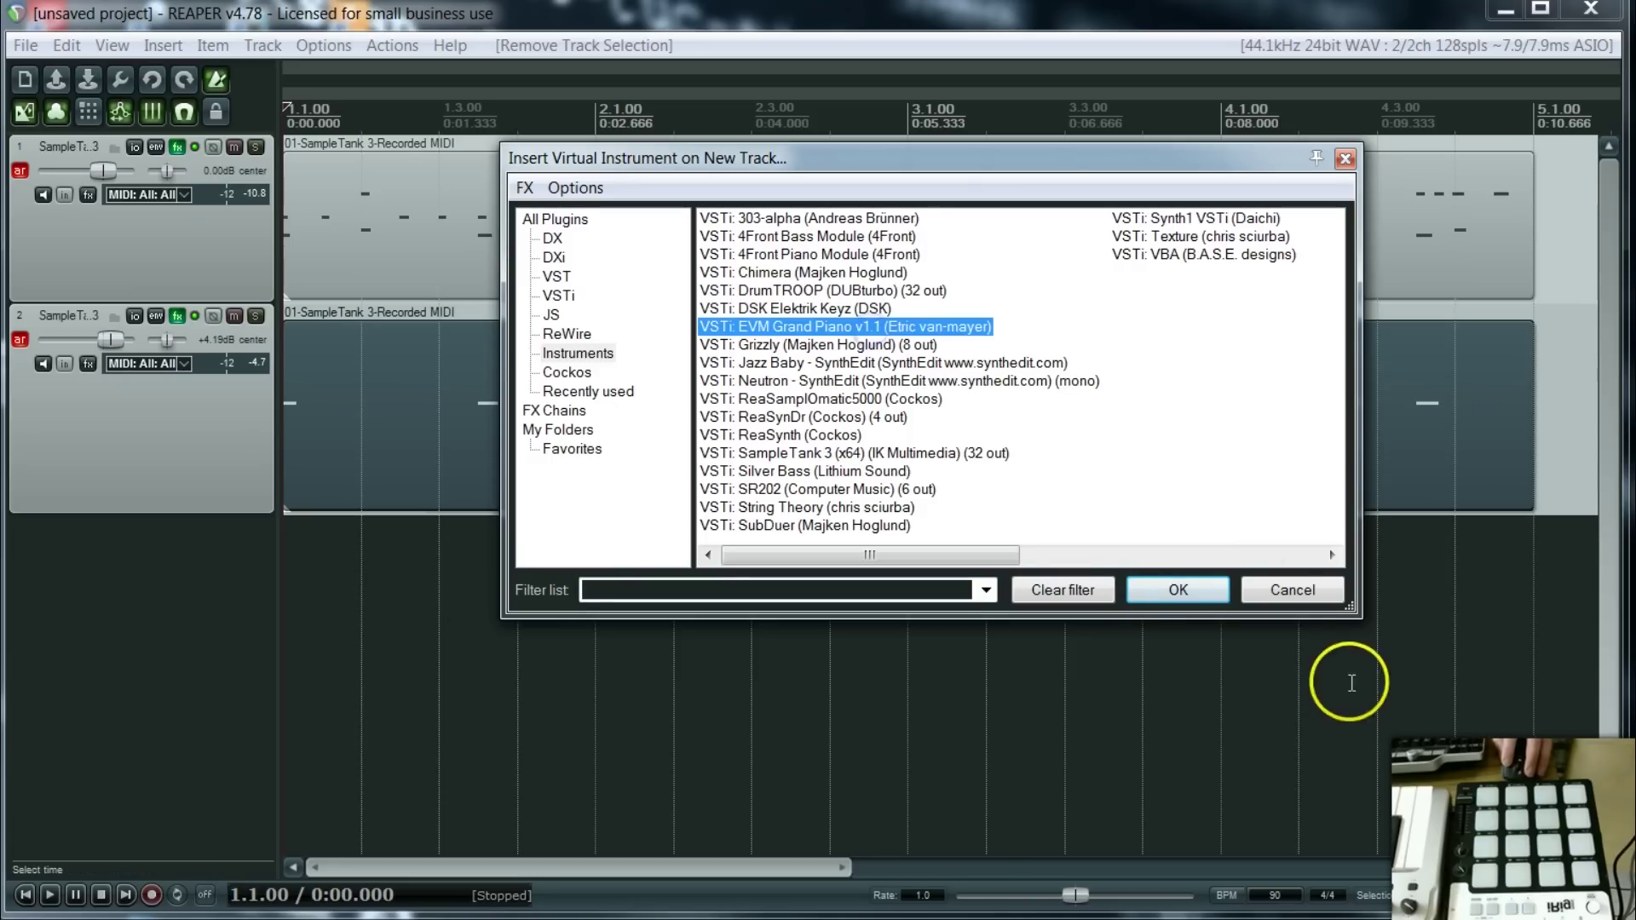
left_click(1189, 597)
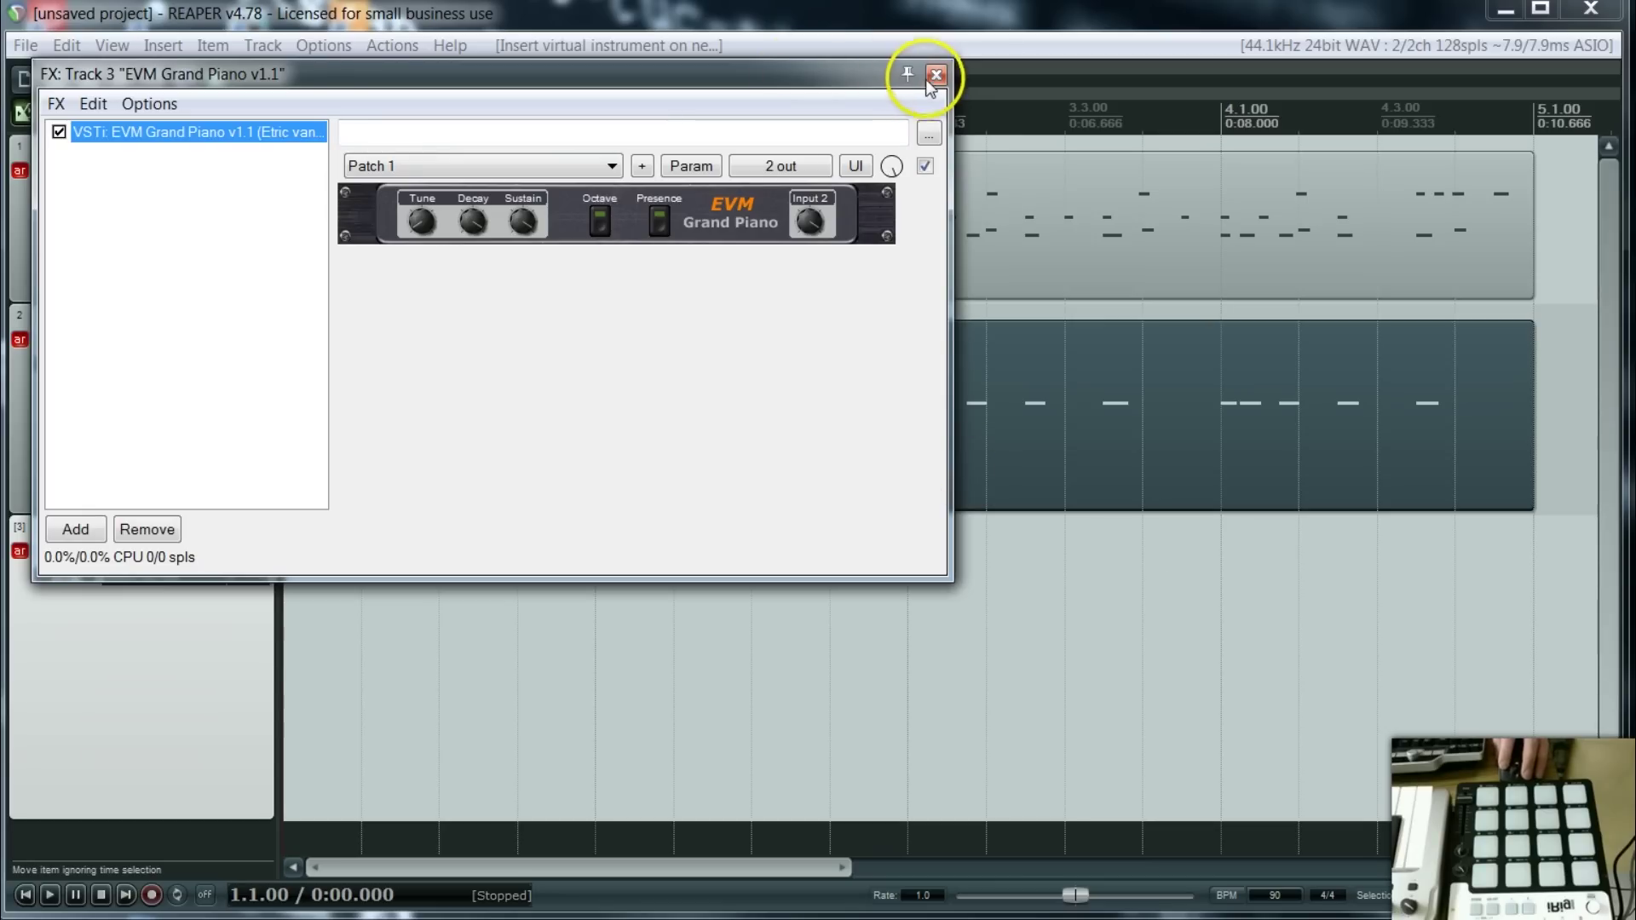
left_click(935, 78)
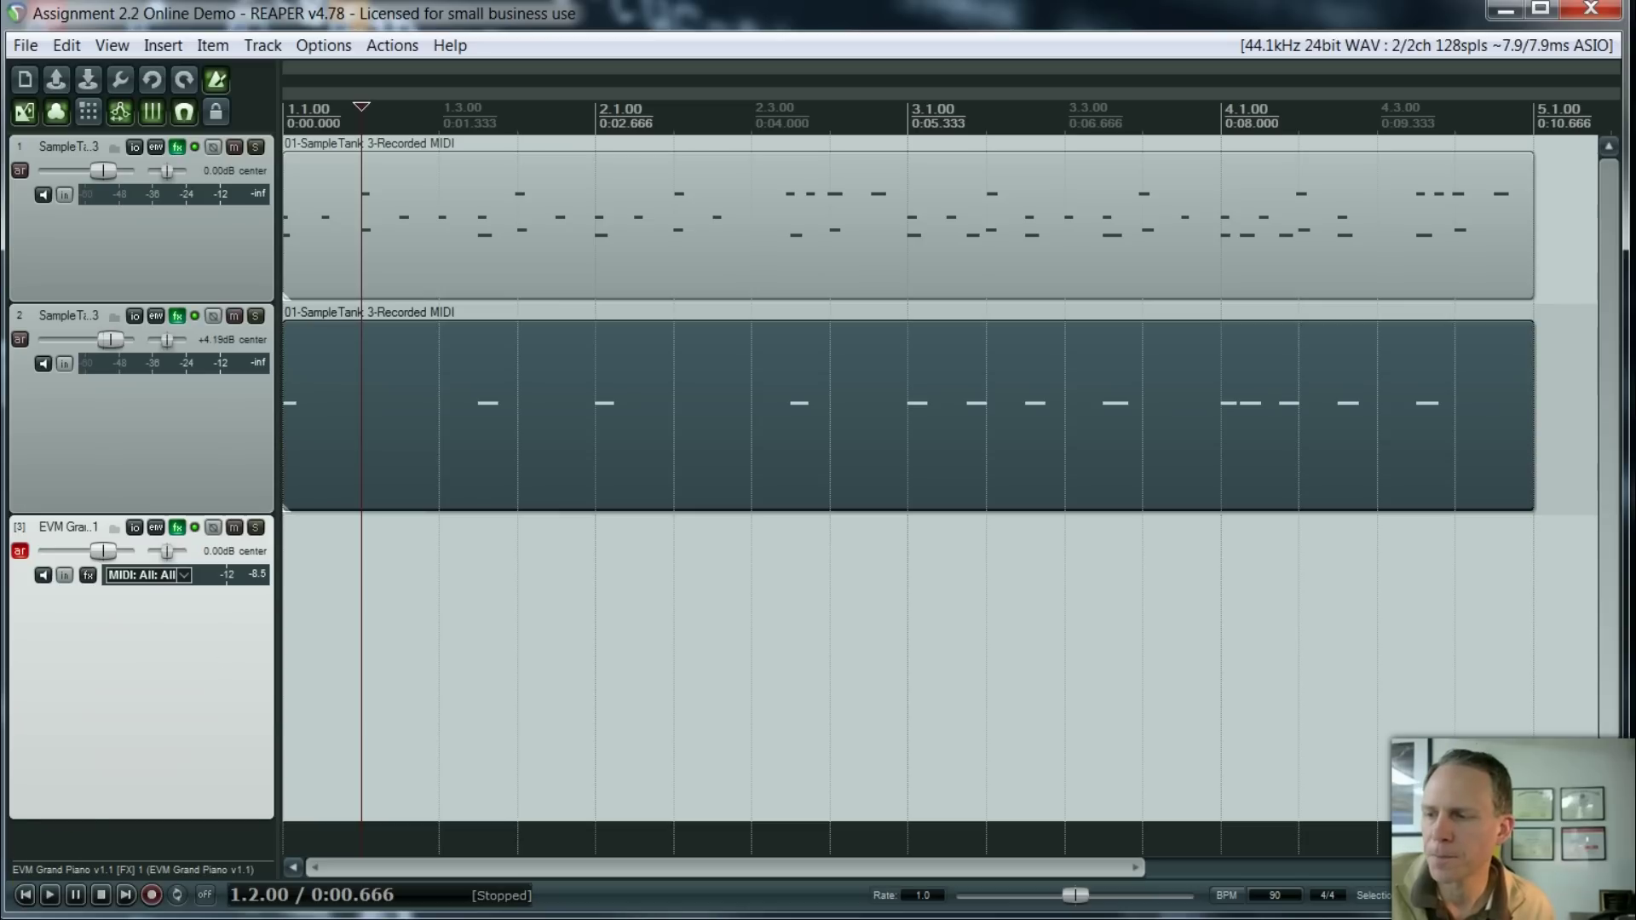
- Discard the trial piano take and copy the drum and bass items together end to end until they fill 16 measures
key("Delete")
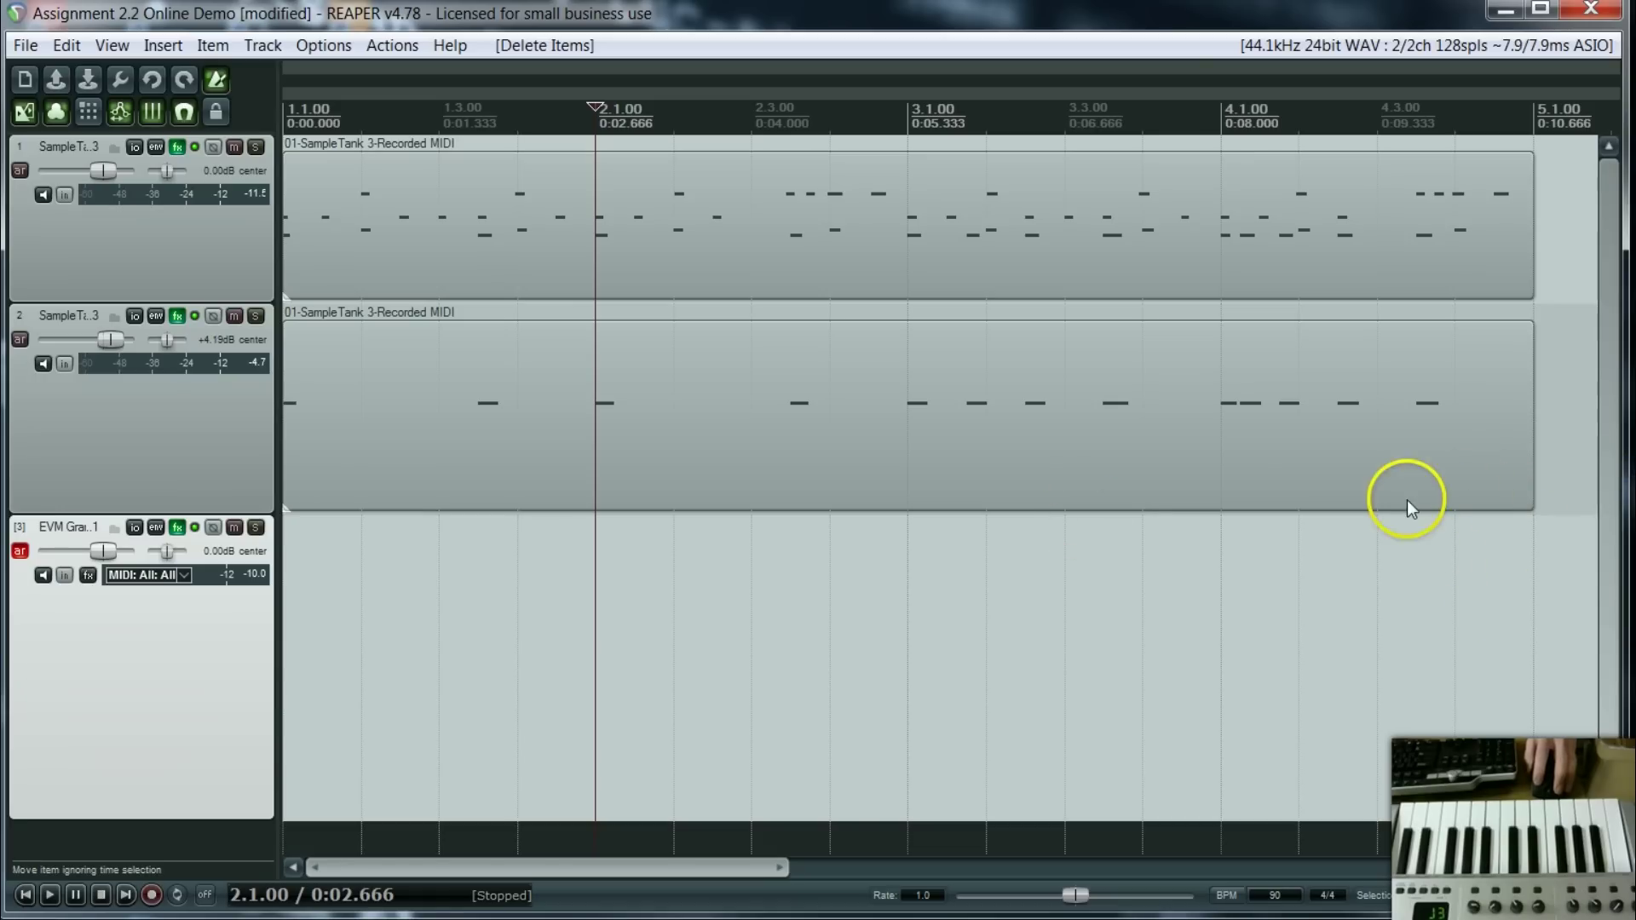
left_click_drag(783, 867, 1219, 867)
left_click(720, 450)
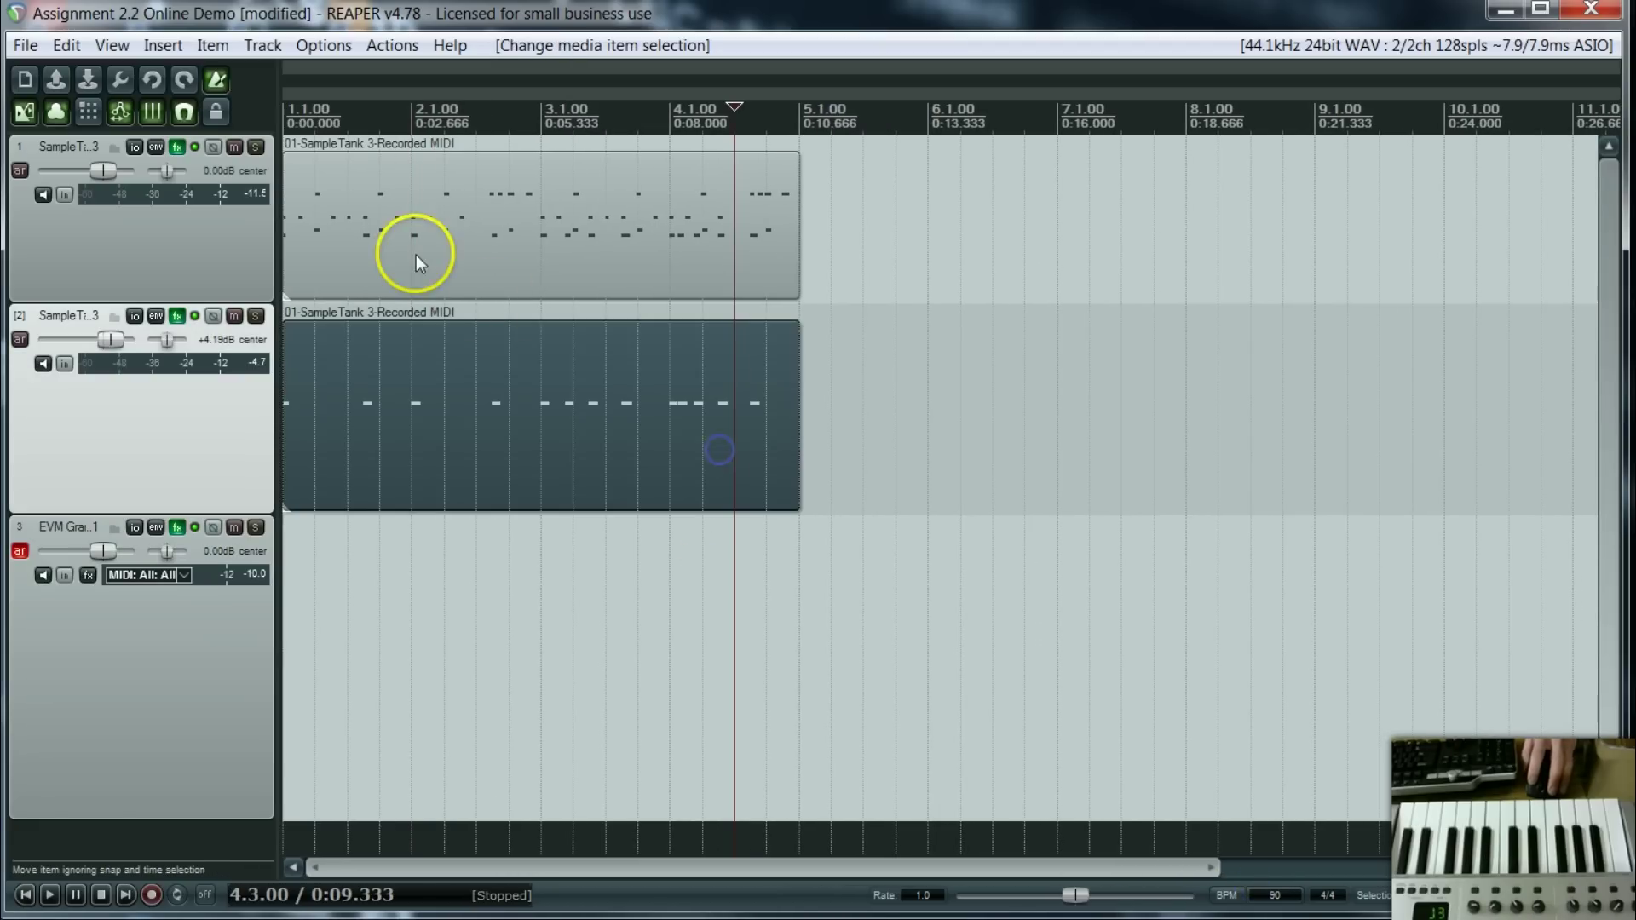
left_click(414, 254, "ctrl")
left_click_drag(305, 263, 831, 284)
left_click_drag(1216, 865, 1562, 862)
left_click_drag(644, 467, 1245, 493)
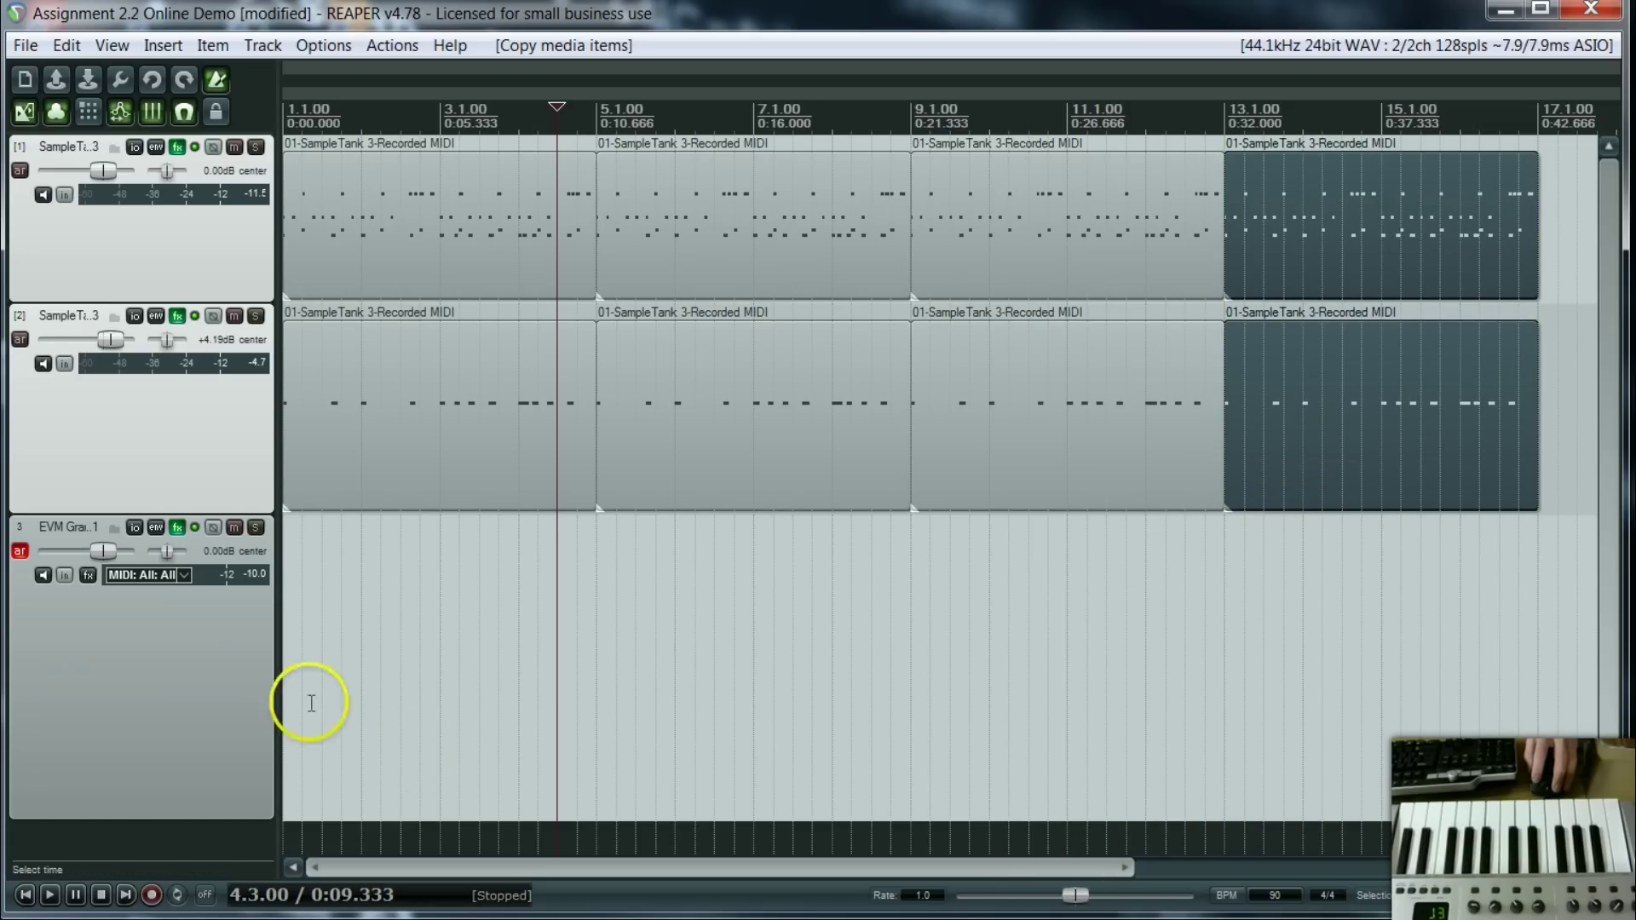
- Record a piano melody over the 16-measure beat from the project start and save the recorded MIDI
left_click(25, 894)
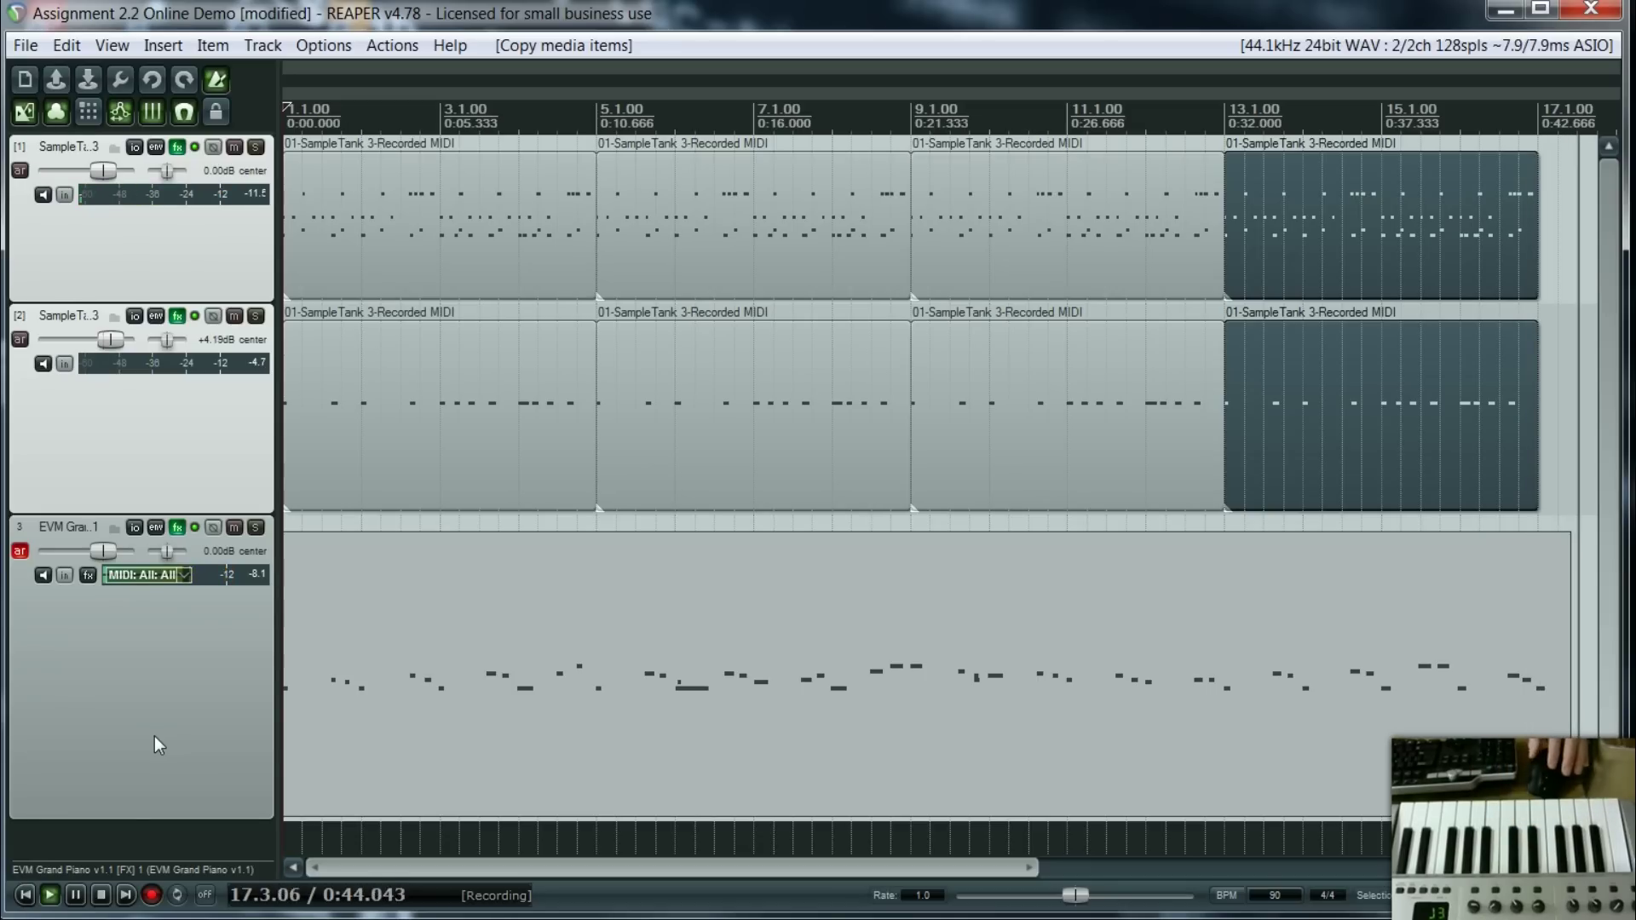
key("space")
left_click(172, 694)
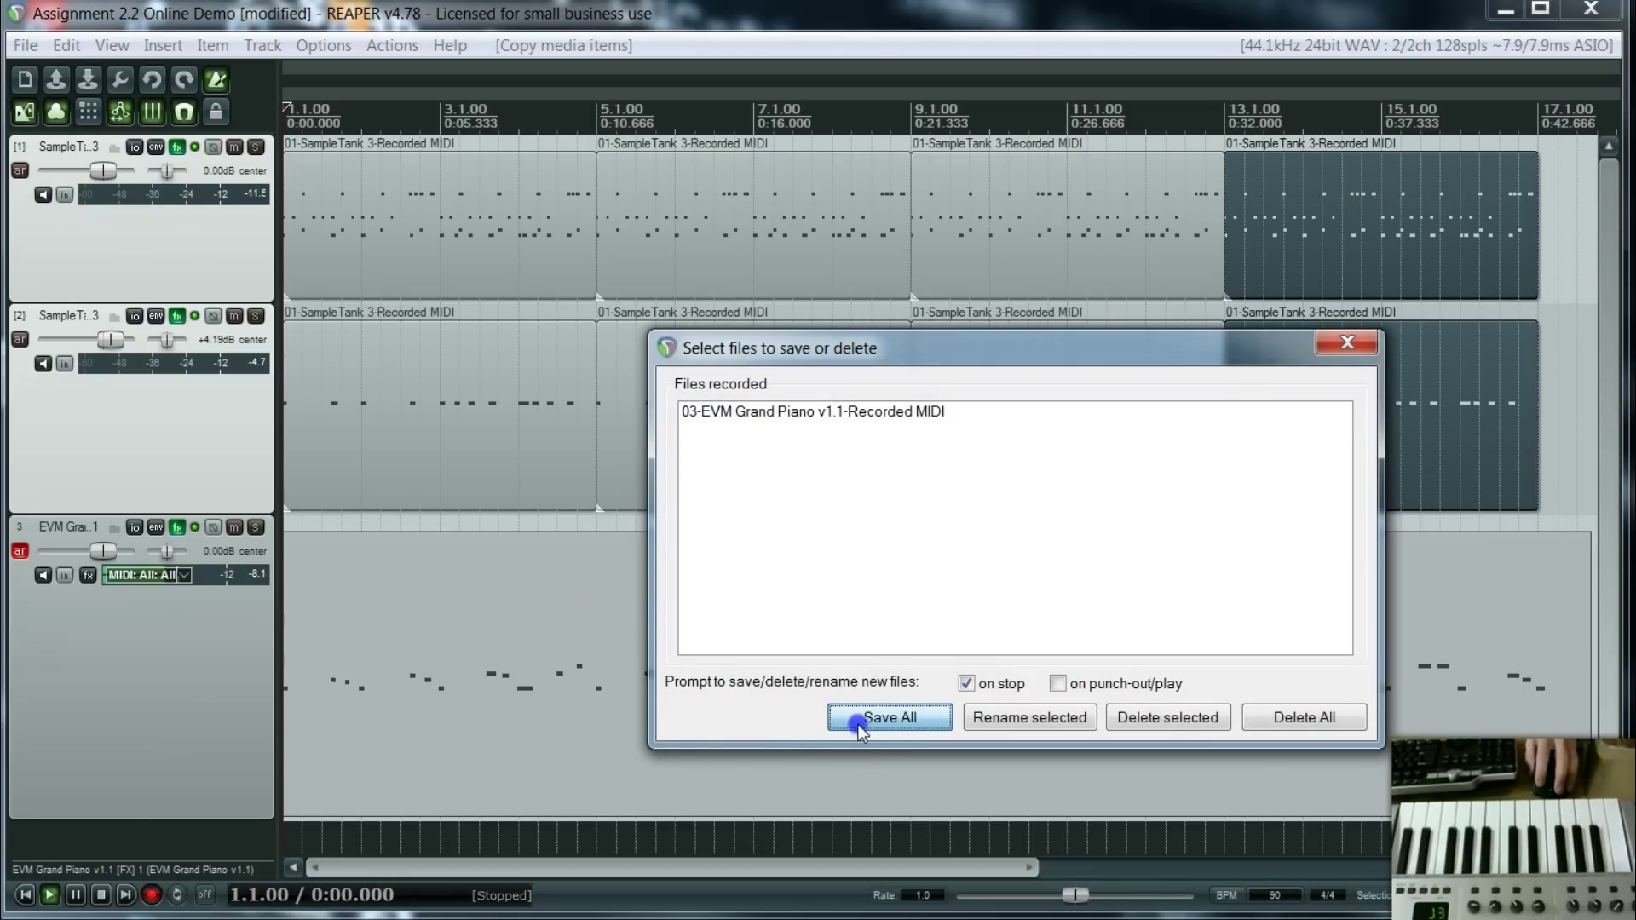
left_click(862, 723)
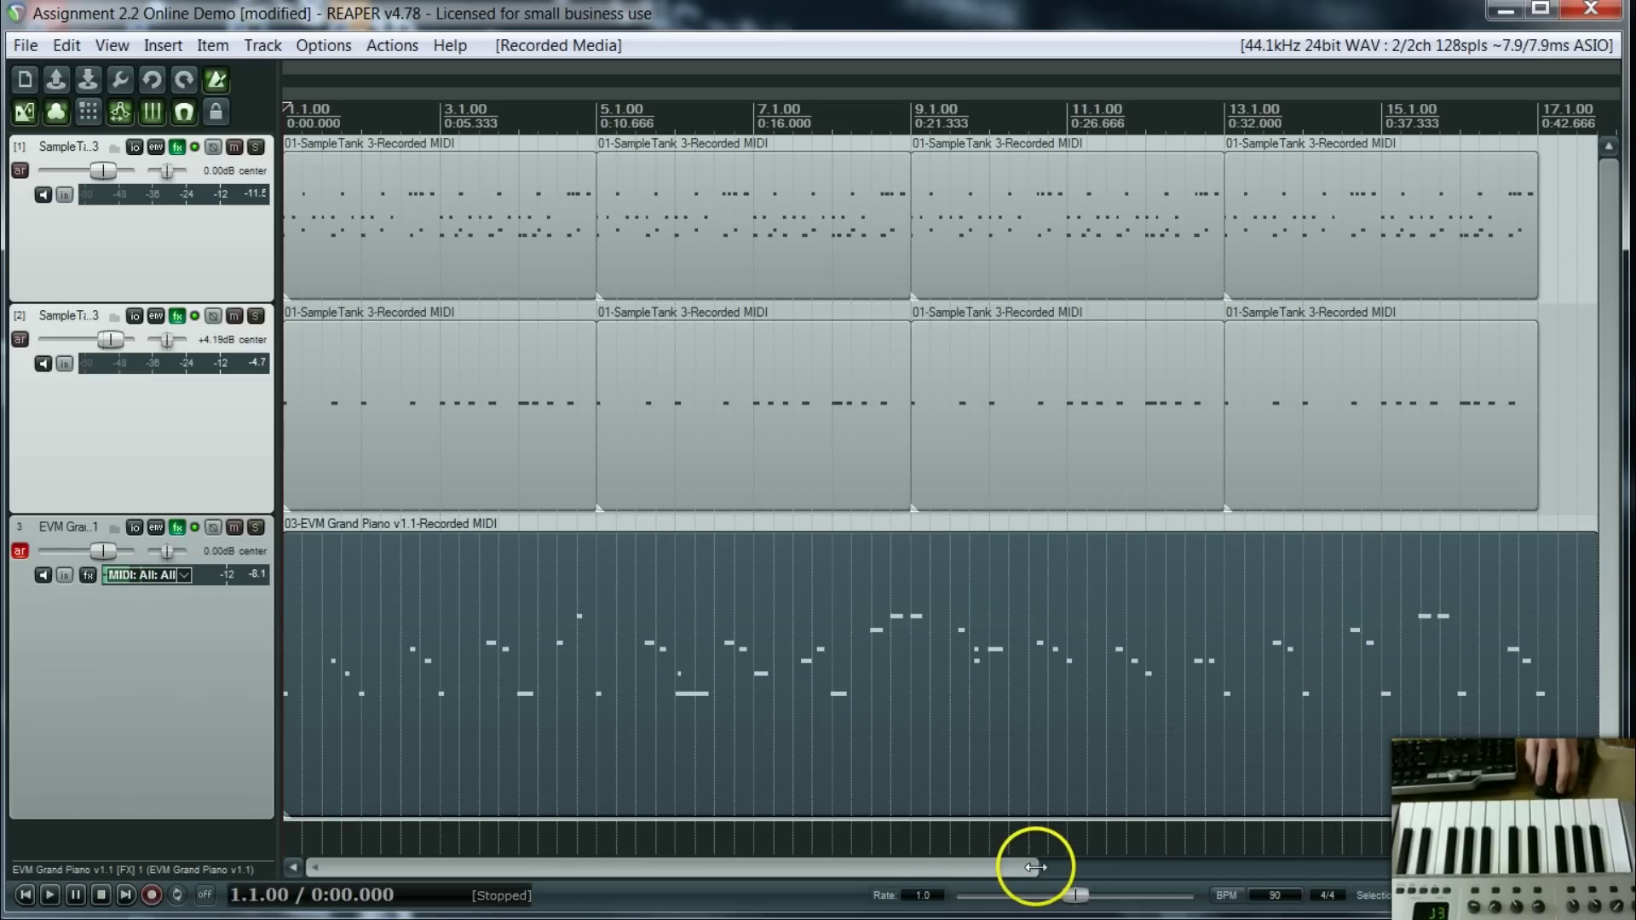
- Play back the recorded piano take with the drums and bass
left_click_drag(1037, 868, 1076, 895)
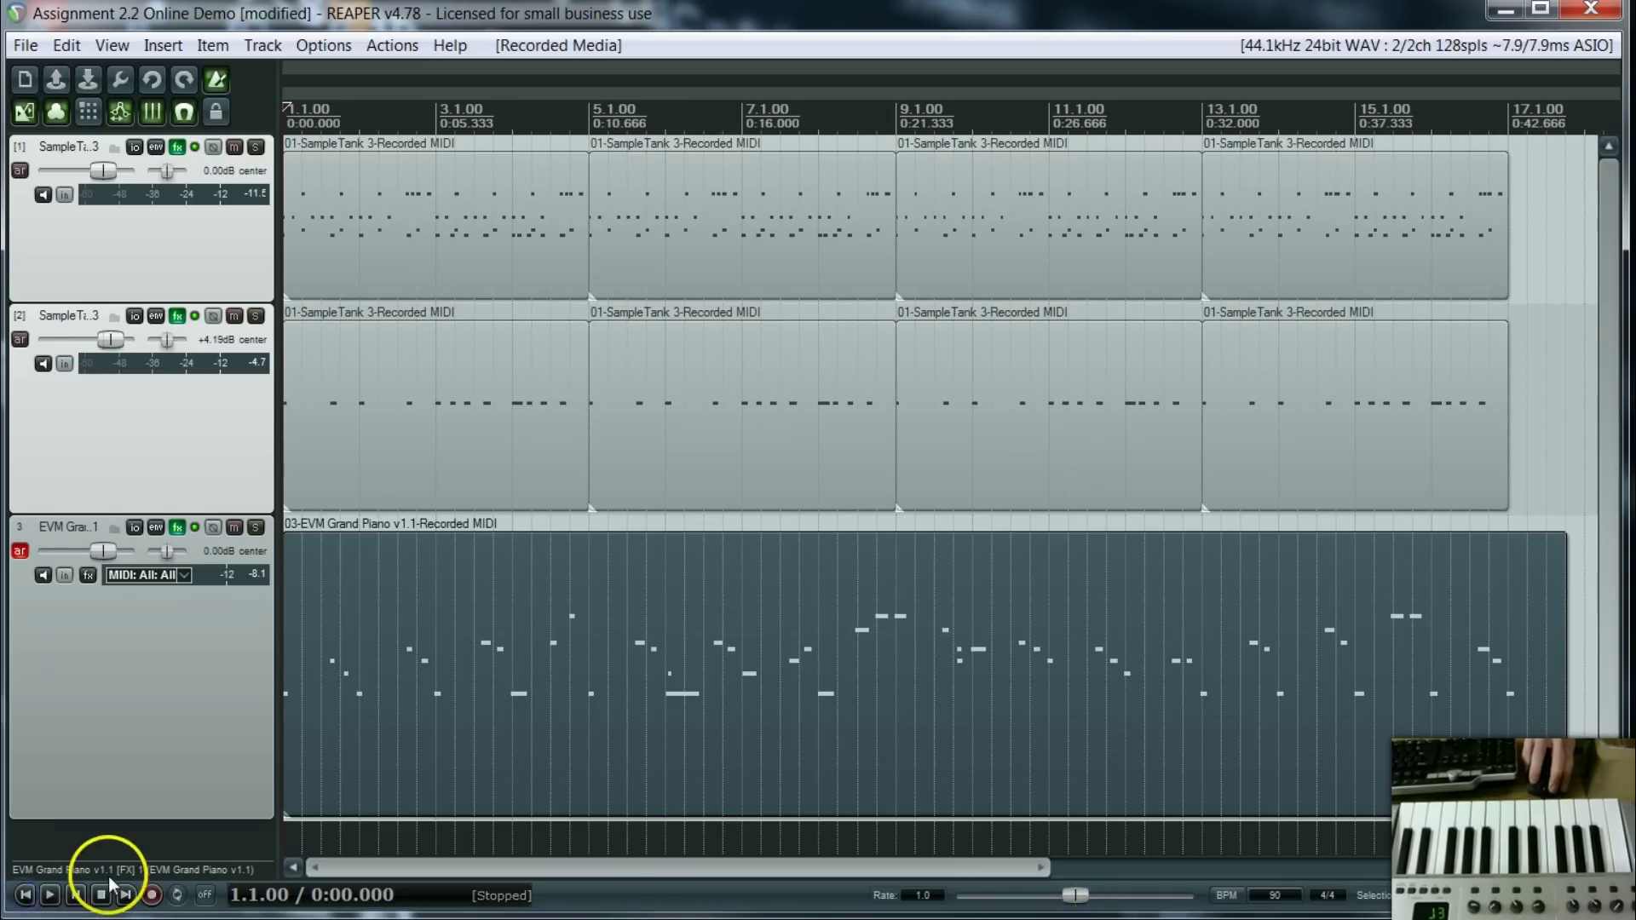
left_click(52, 894)
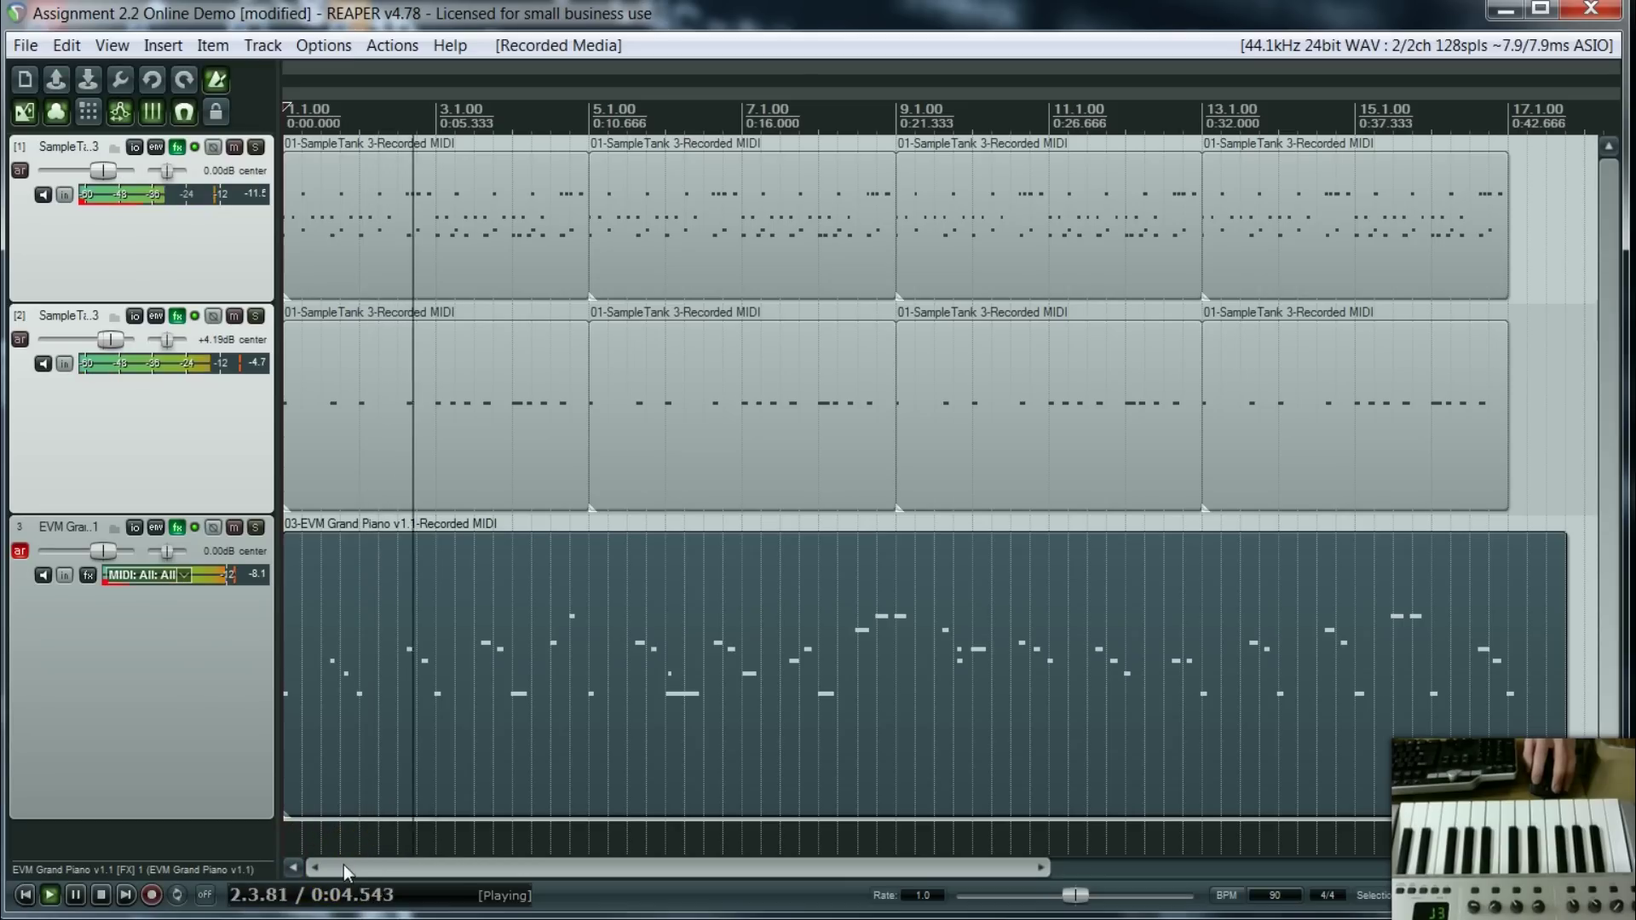
left_click(103, 894)
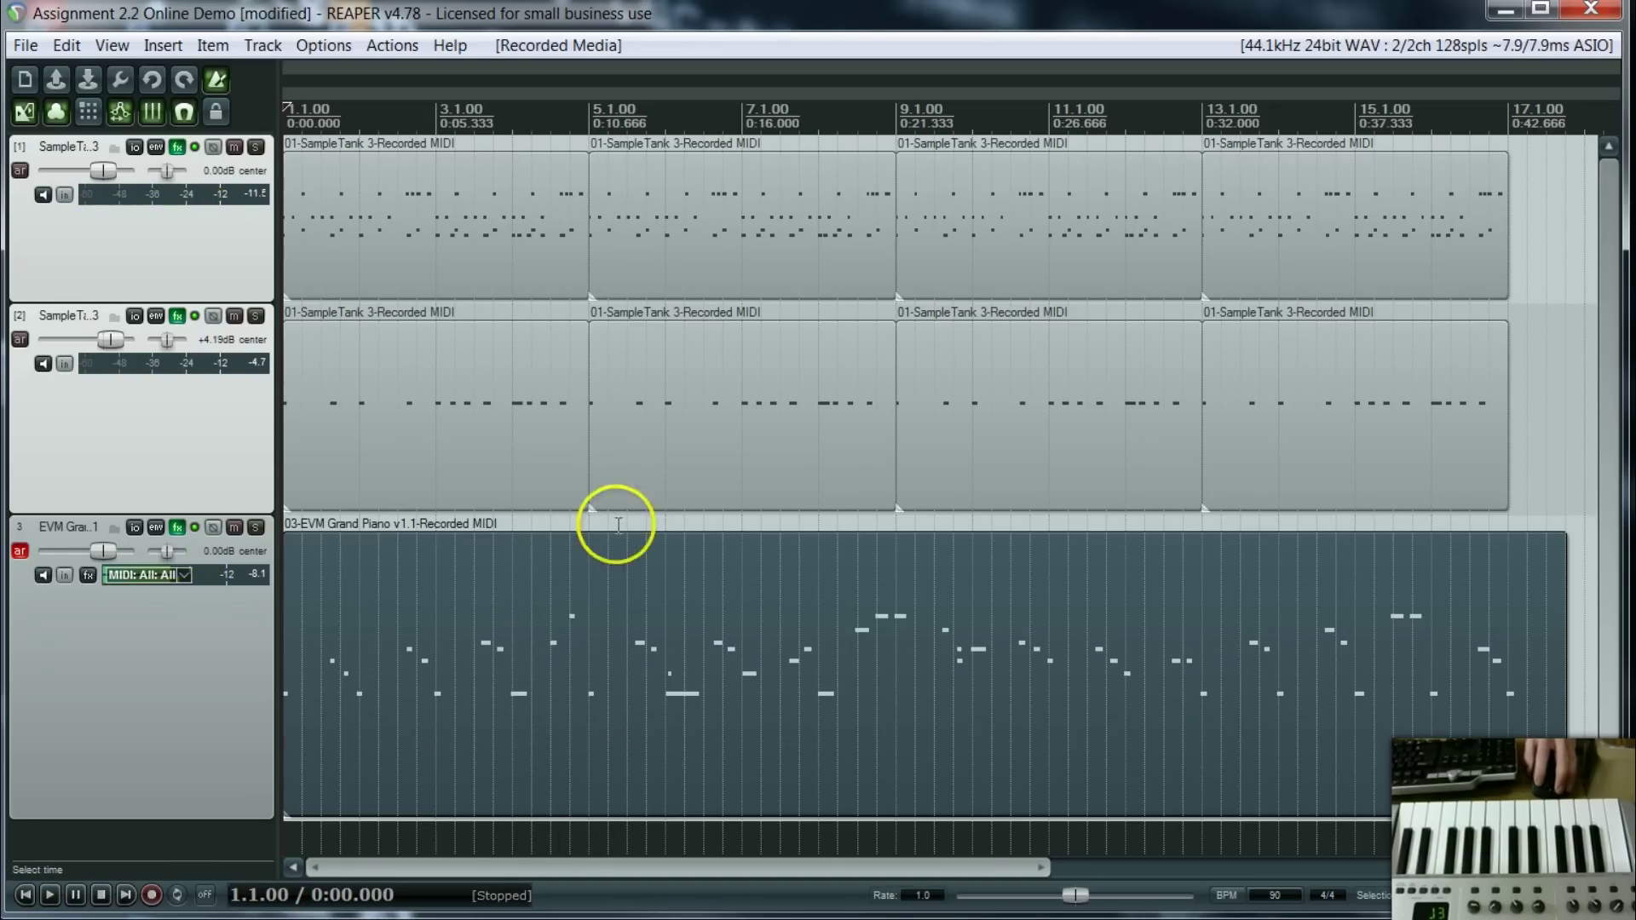
- Quantize the positions of all piano notes to the grid at 100% strength, and close the MIDI editor
double_click(538, 724)
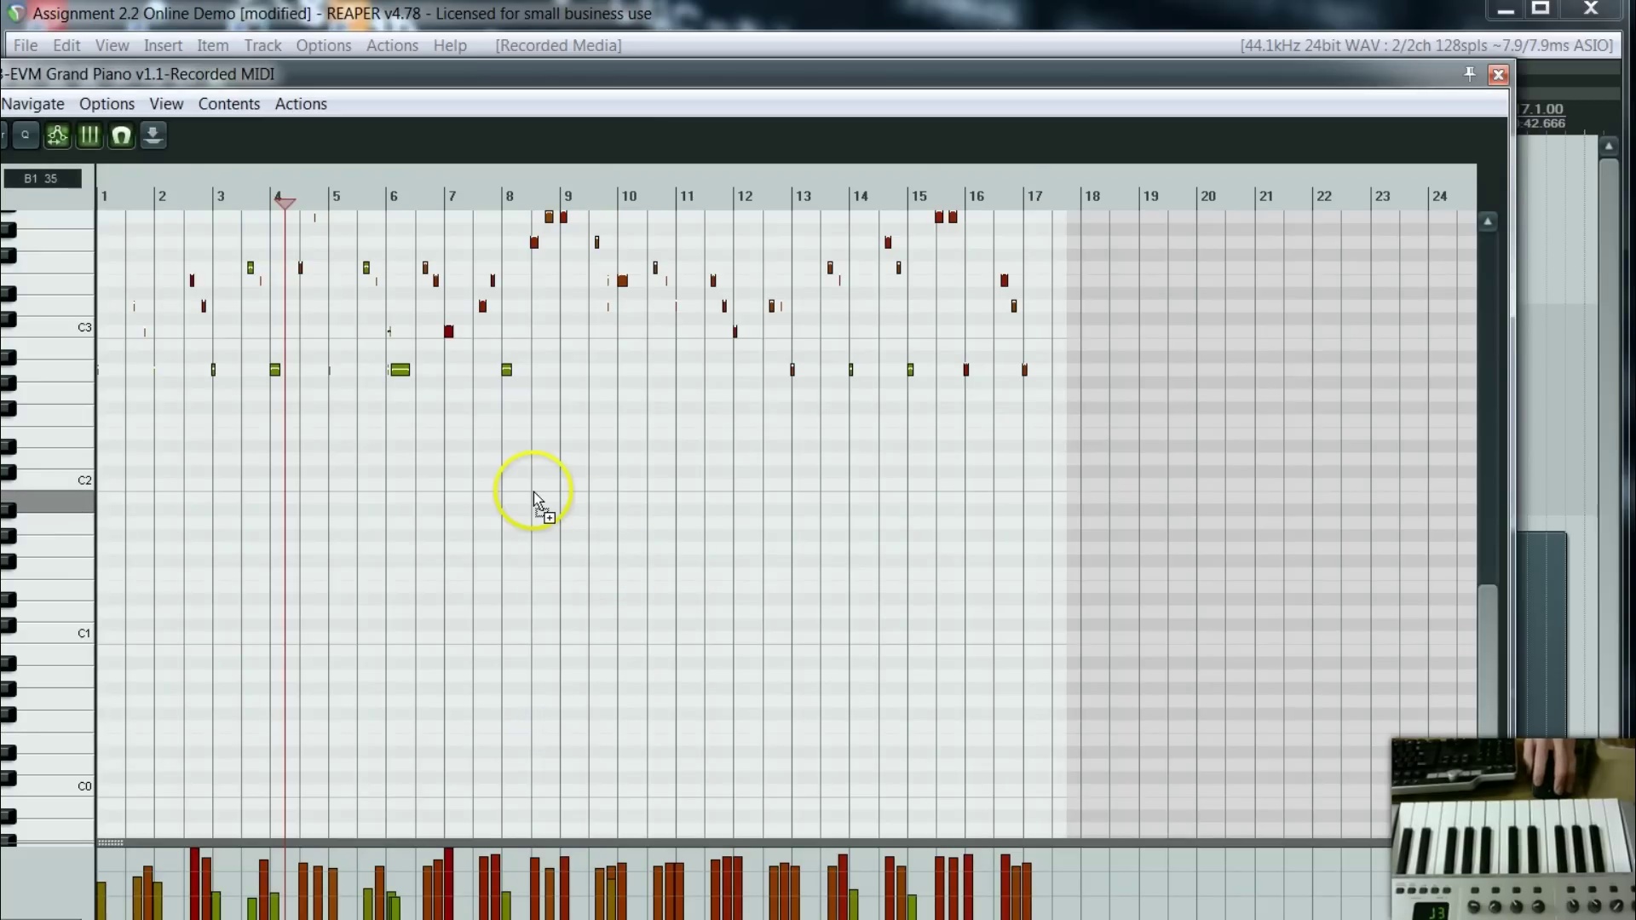
key("ctrl+a")
left_click_drag(1486, 632, 1487, 523)
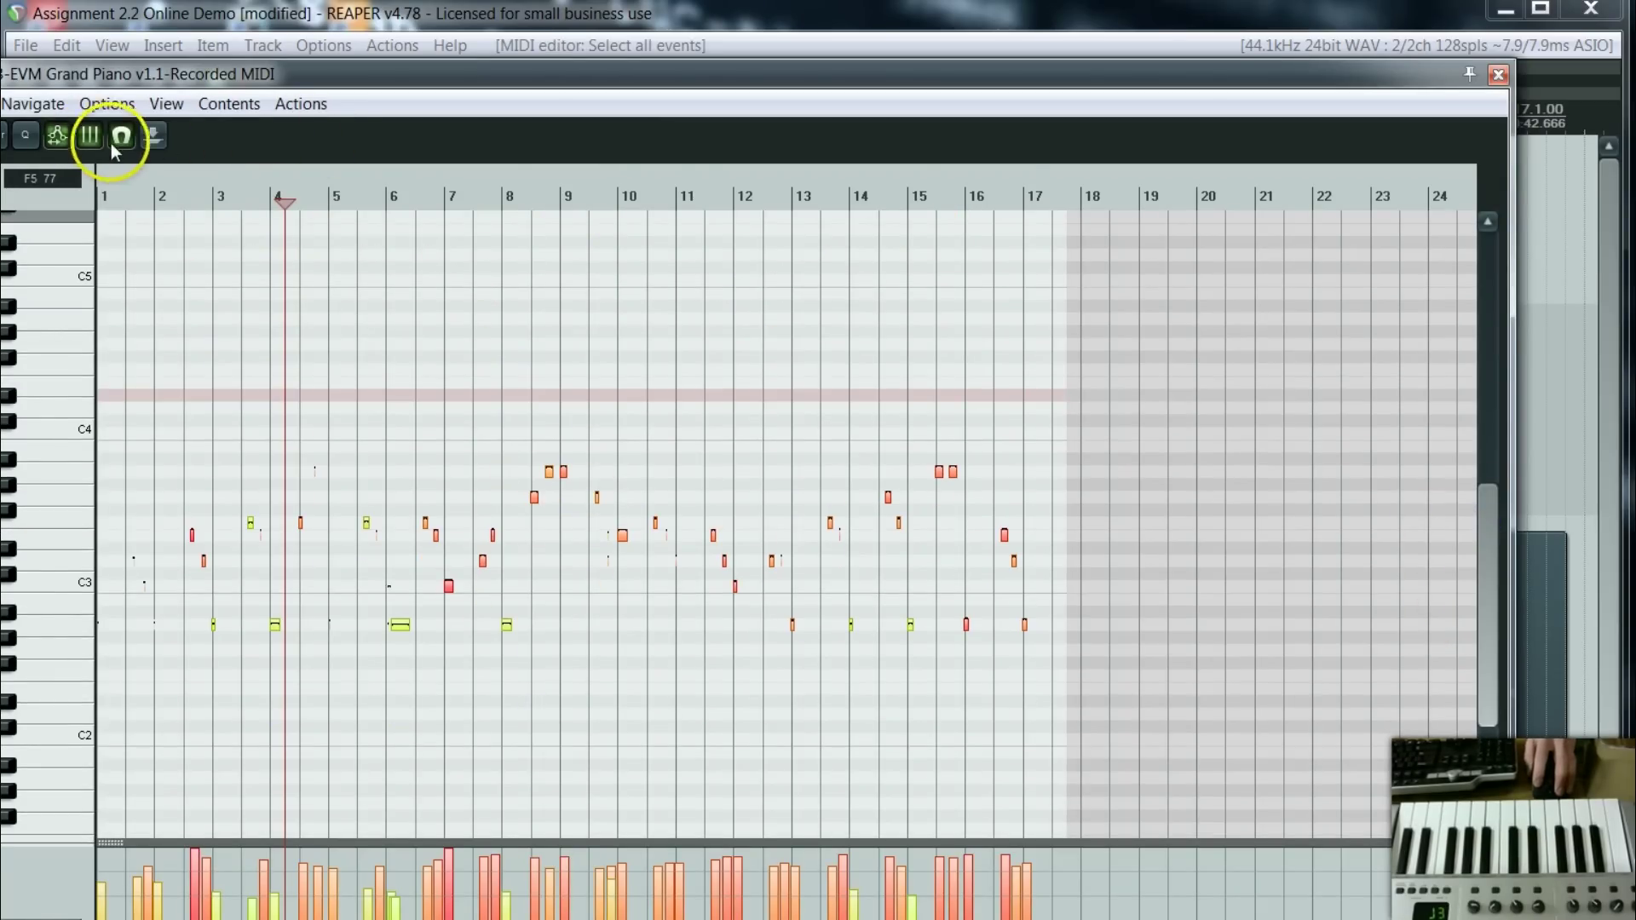
left_click(28, 135)
left_click(1056, 366)
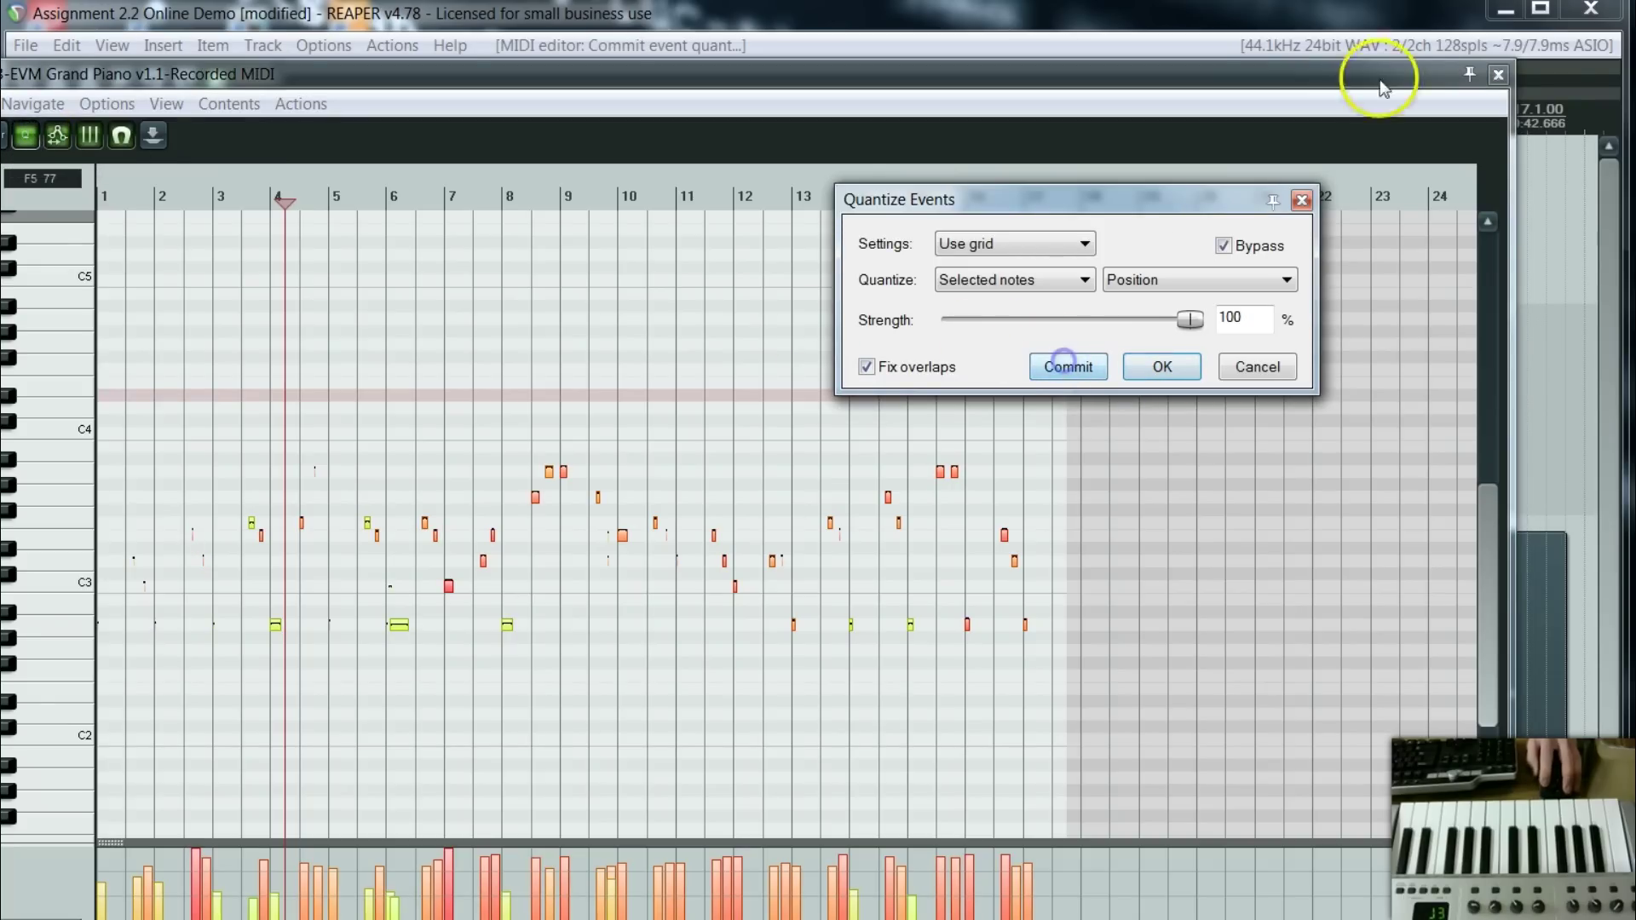
left_click(1224, 373)
left_click(1498, 76)
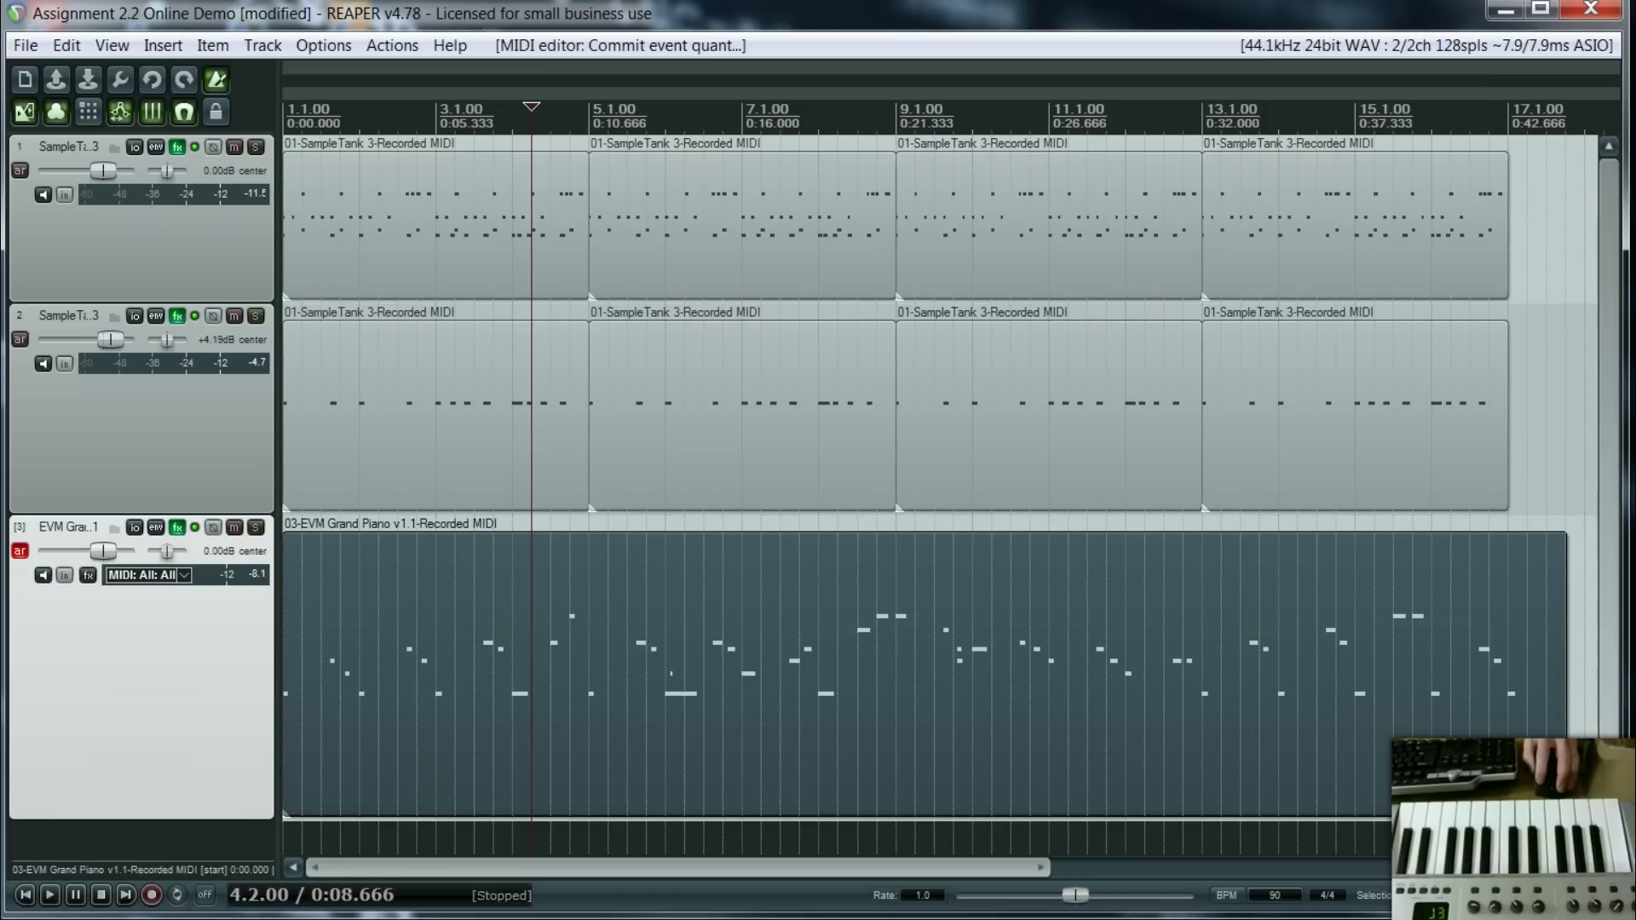
- Listen to the quantized piano part with the beat from the project start
left_click(48, 898)
key("space")
left_click(25, 899)
left_click(51, 899)
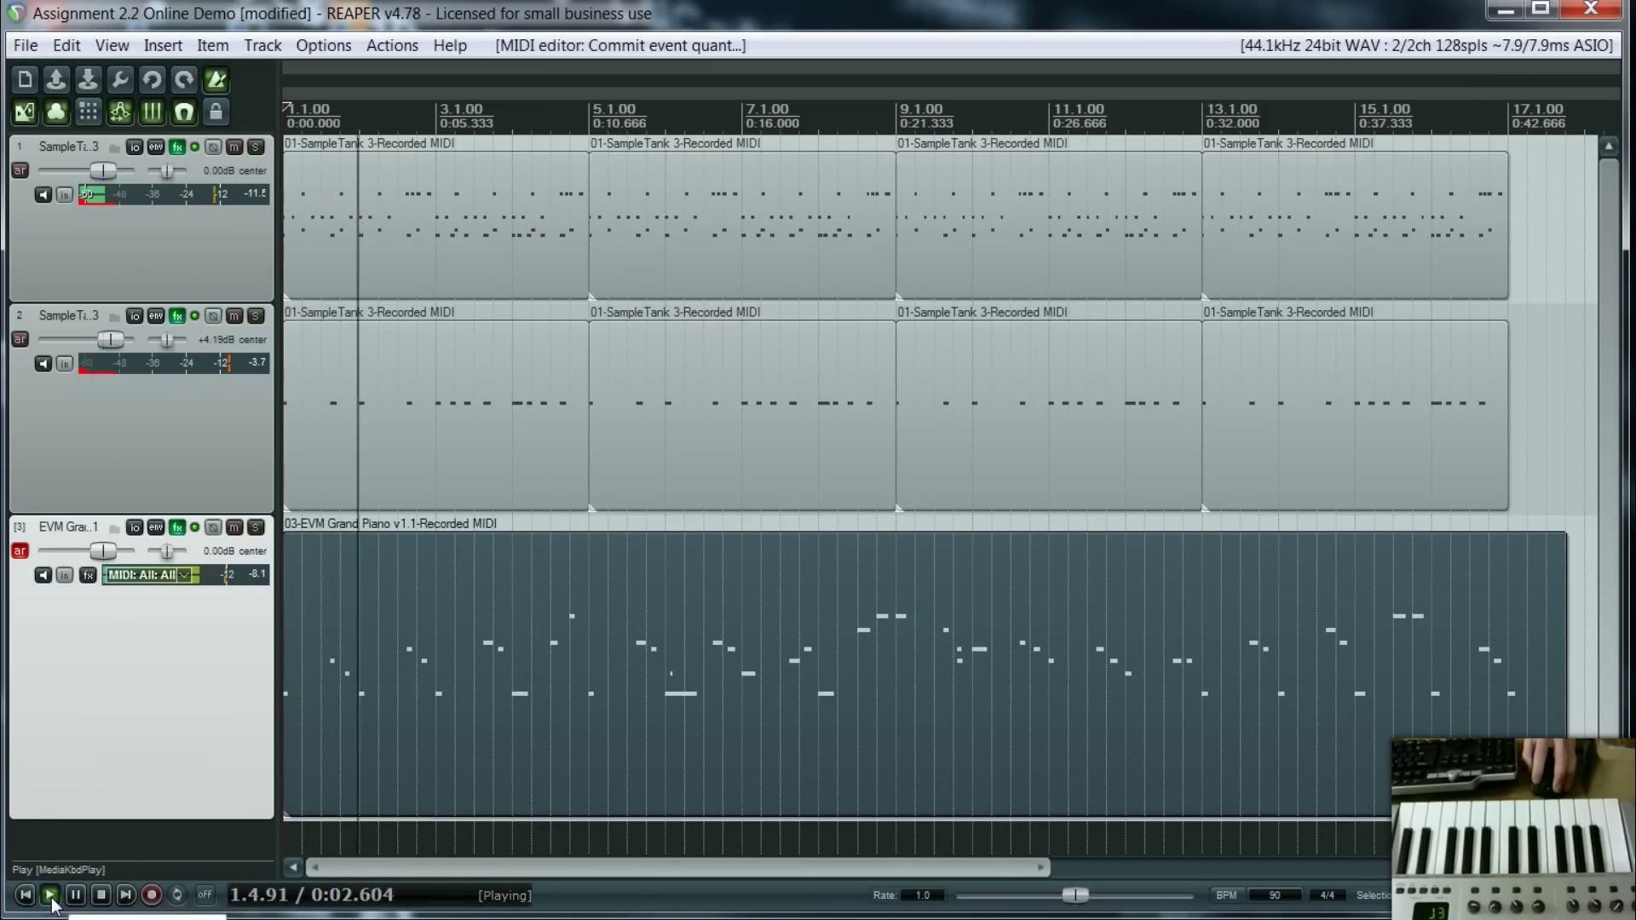
key("space")
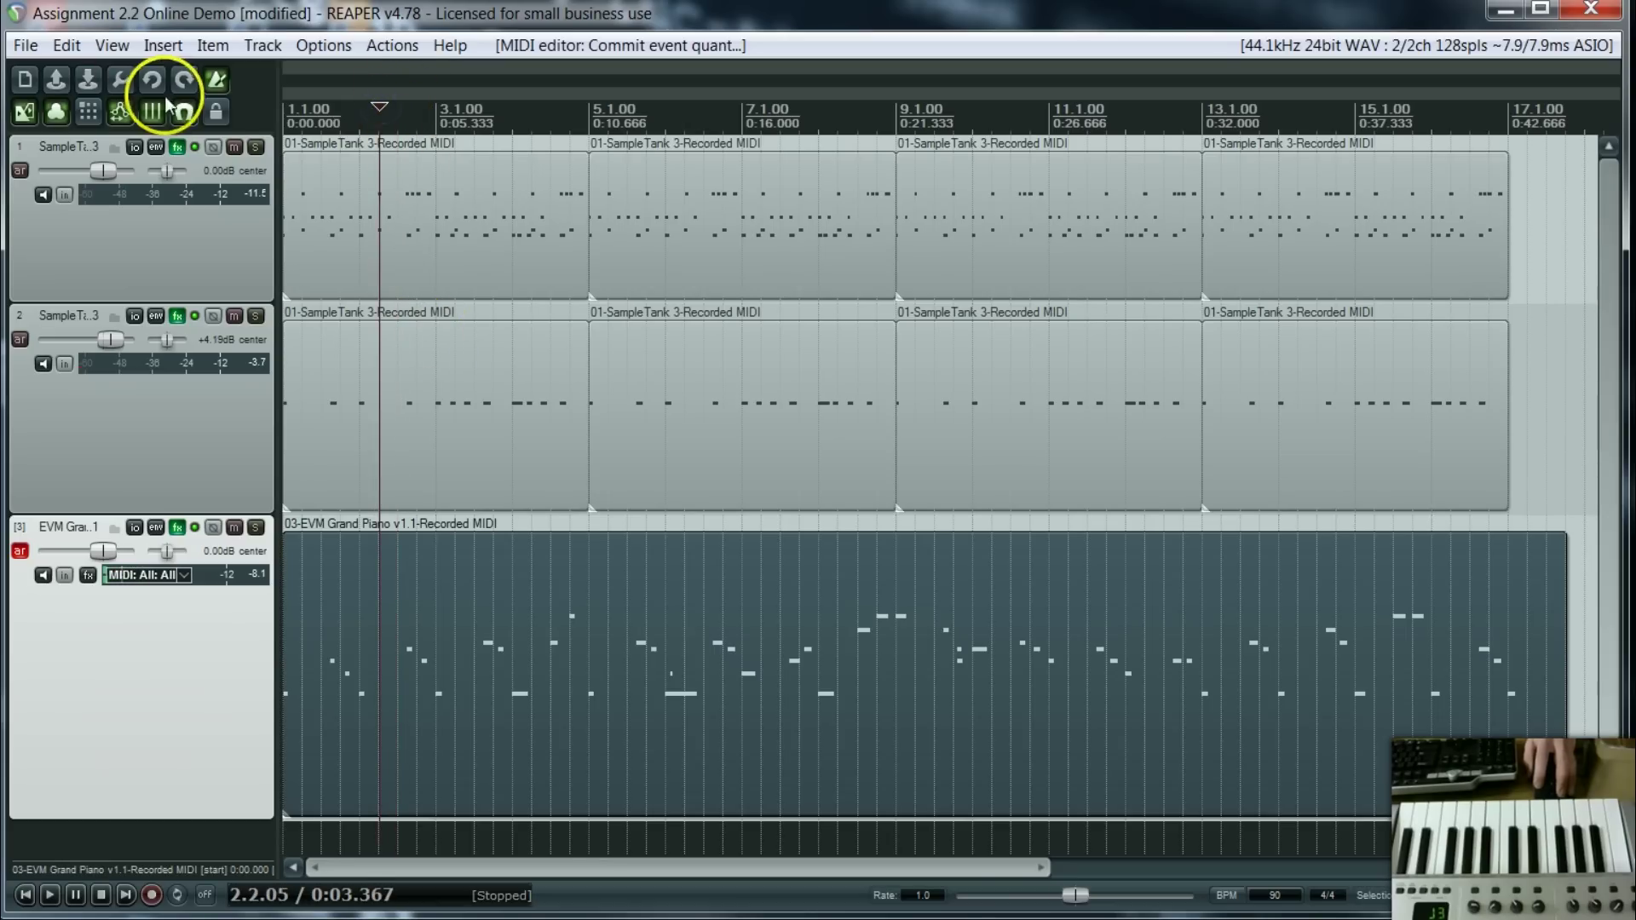
- Split the piano item at 2.3.00 and 4.2.00 and delete the section between the two splits
left_click(410, 124)
left_click(372, 125)
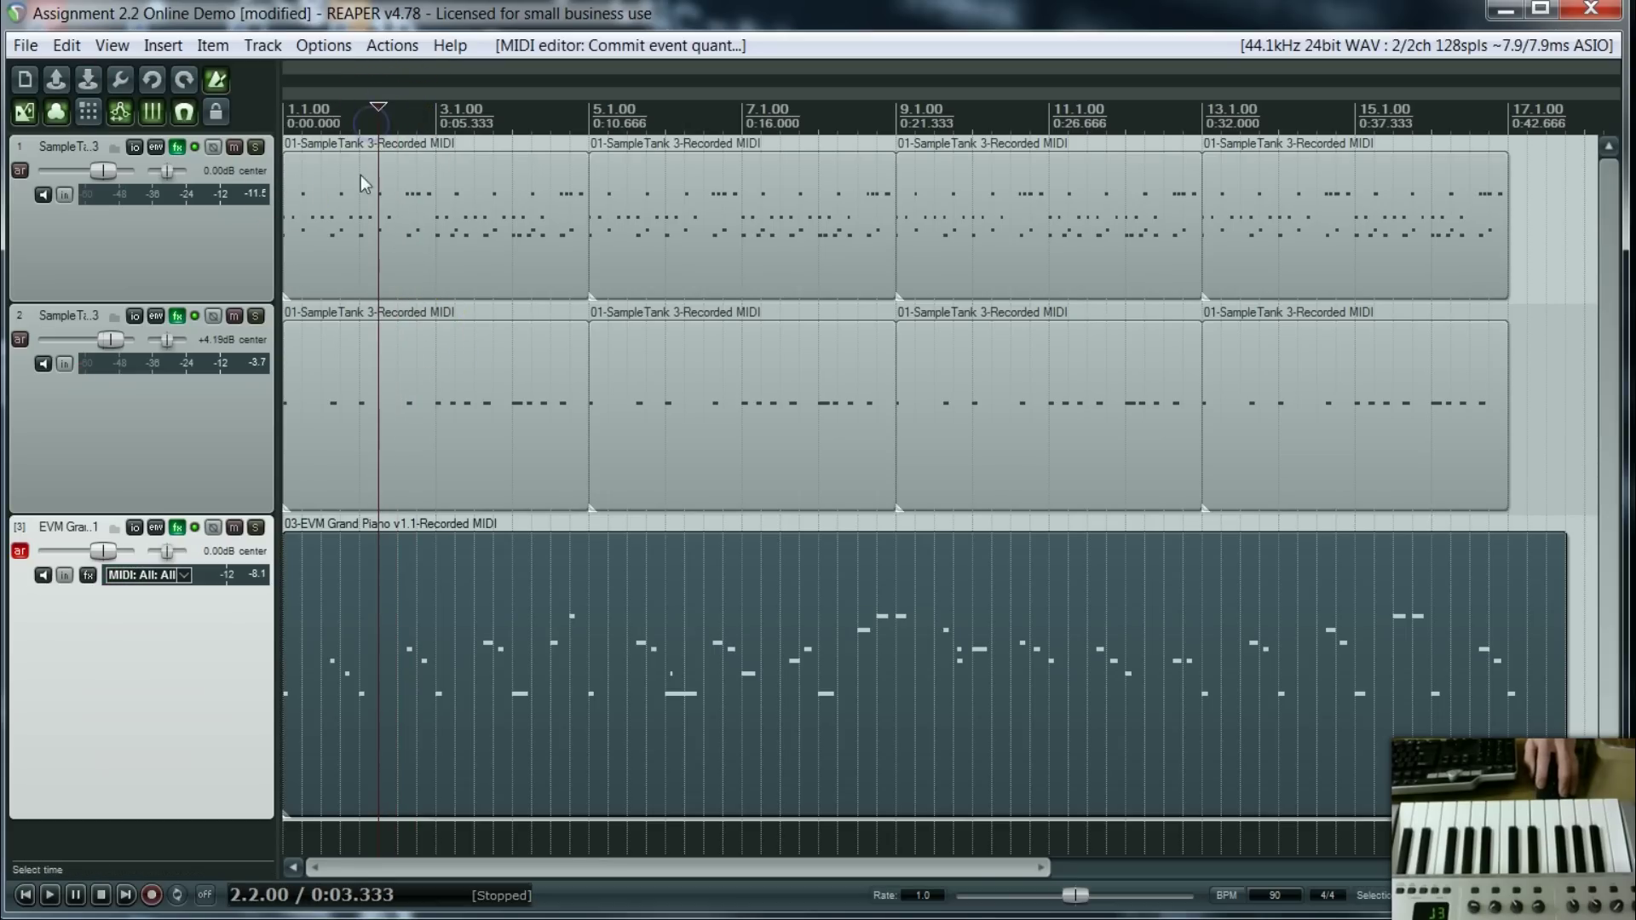
left_click_drag(1050, 869, 648, 886)
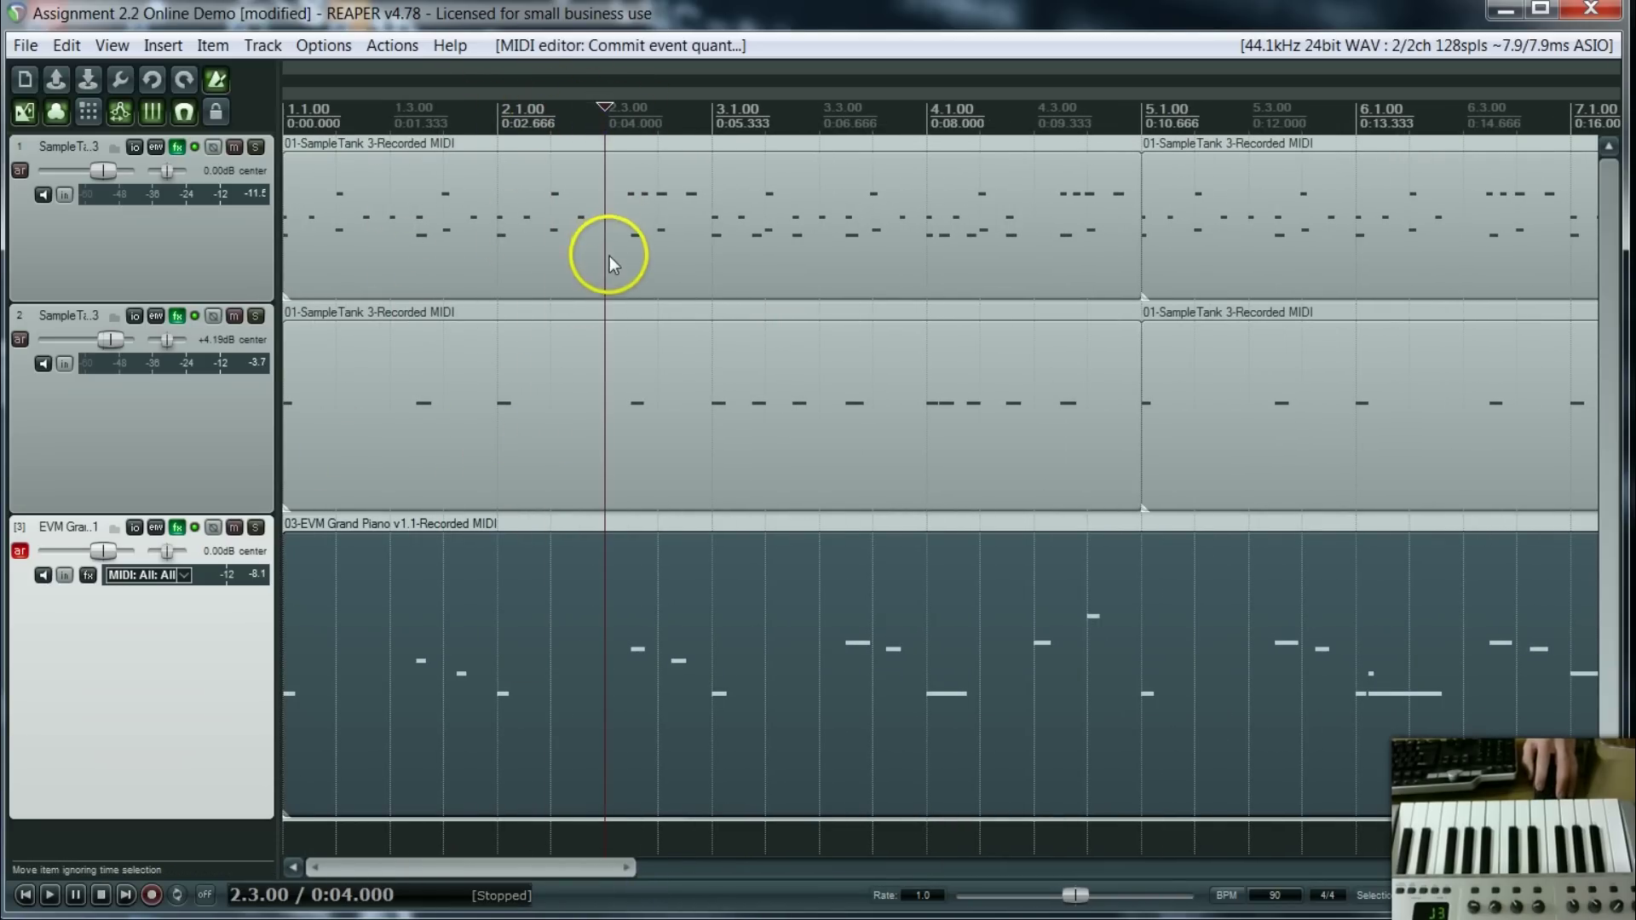
key("s")
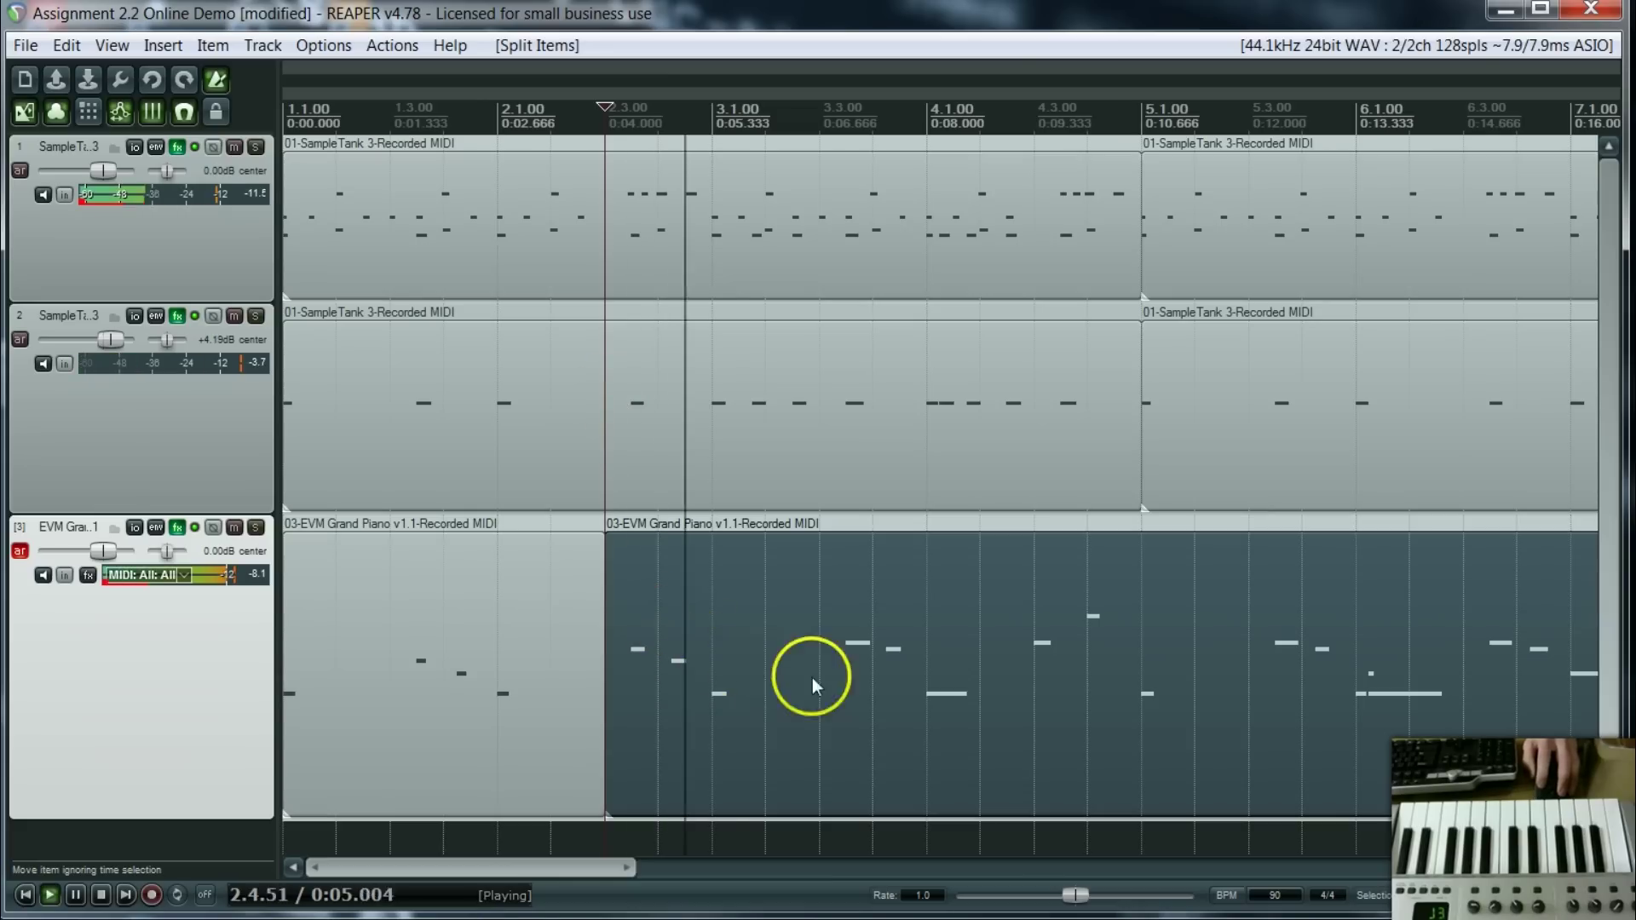
left_click(829, 115)
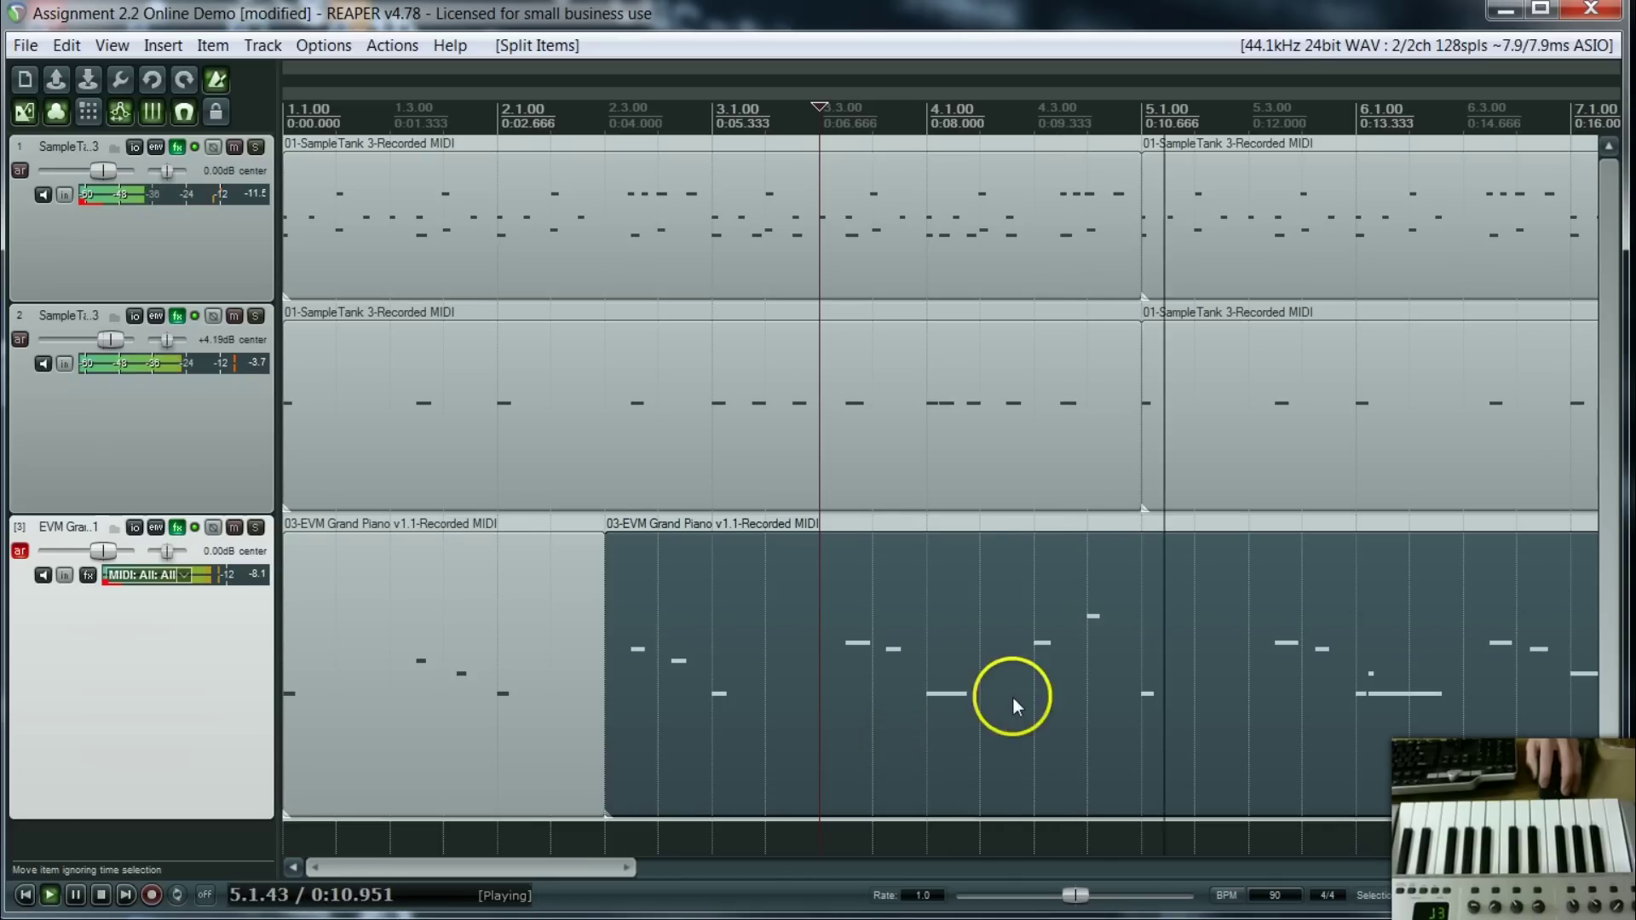
key("space")
left_click(981, 693)
key("s")
left_click(903, 743)
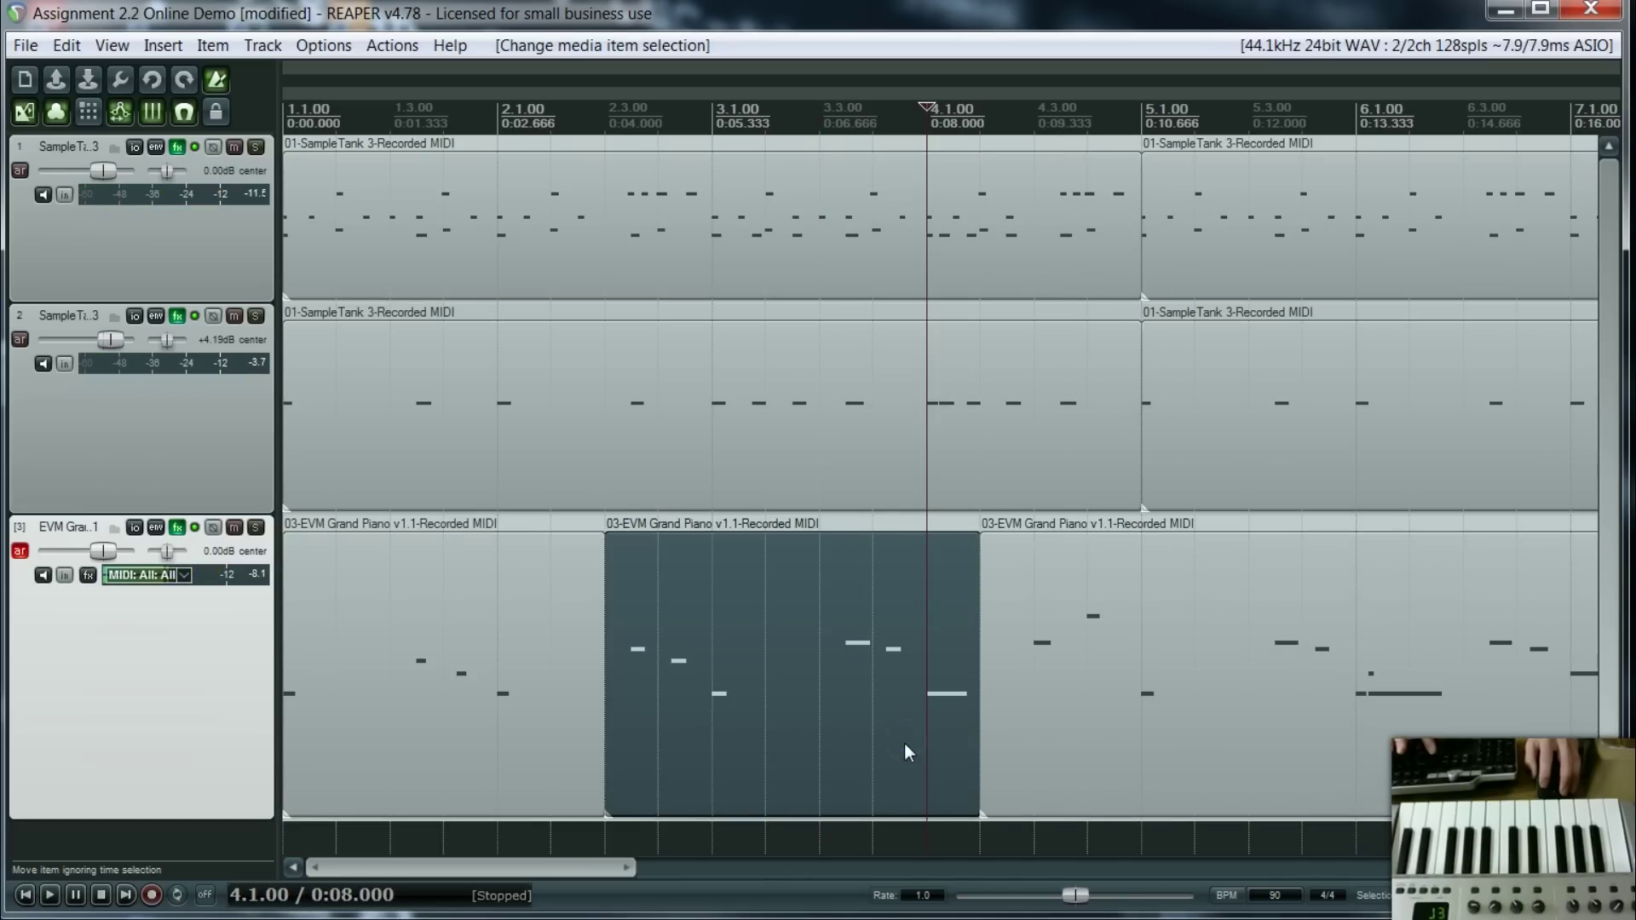
key("Delete")
- Split the remaining long piano item at 7.3.00 and delete the section before the split
left_click_drag(502, 875, 805, 868)
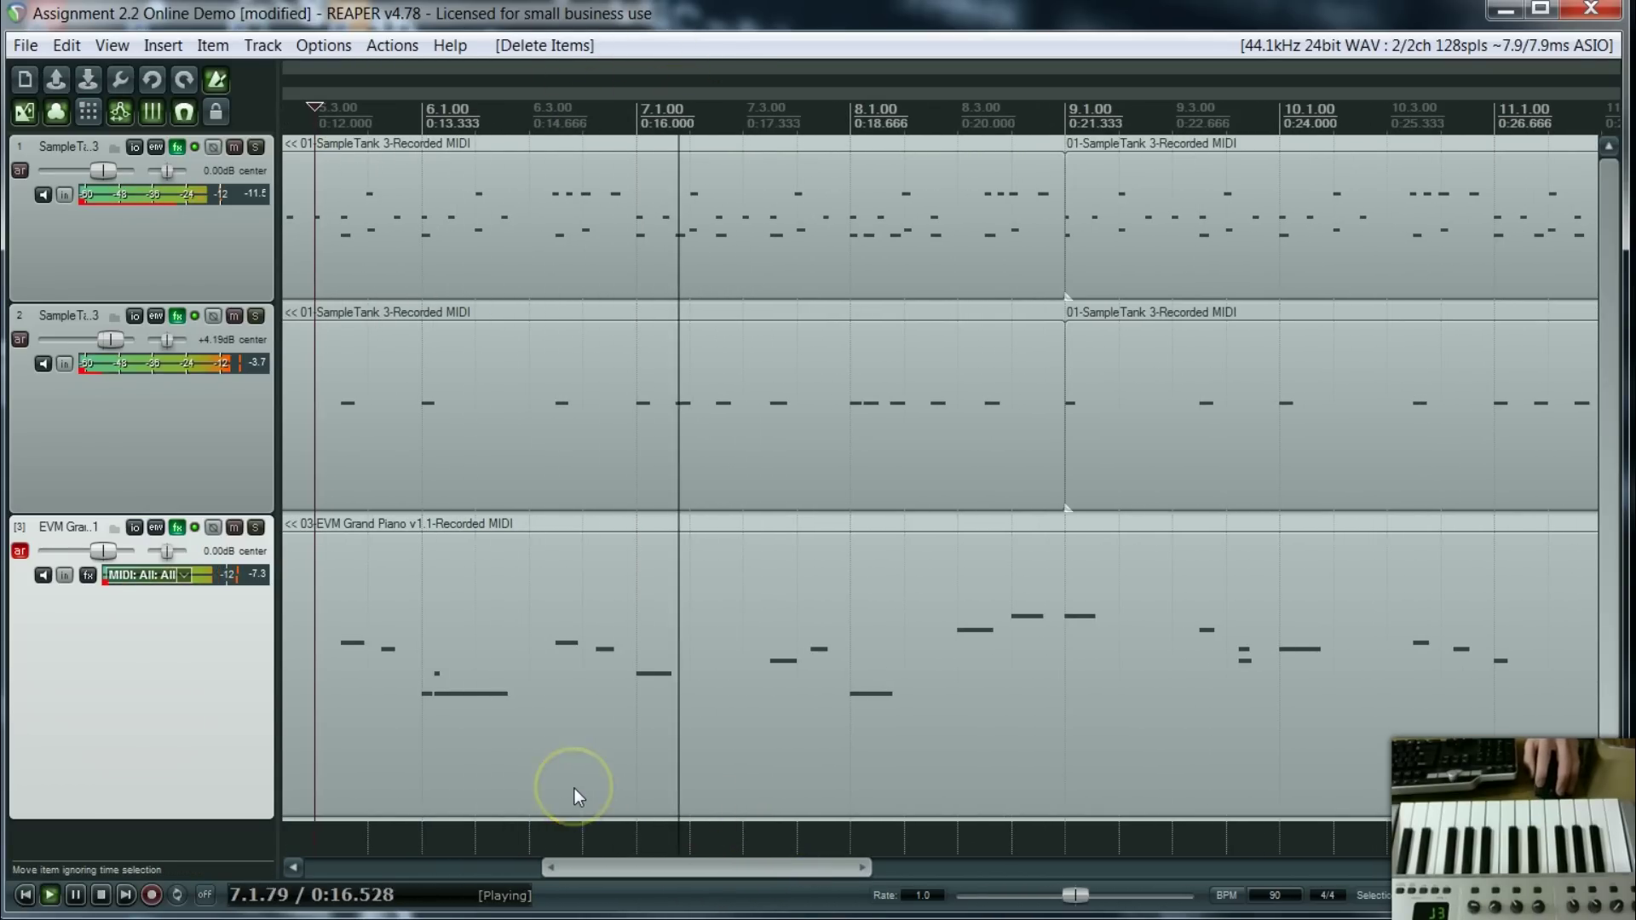
left_click(743, 683)
key("space")
left_click(745, 643)
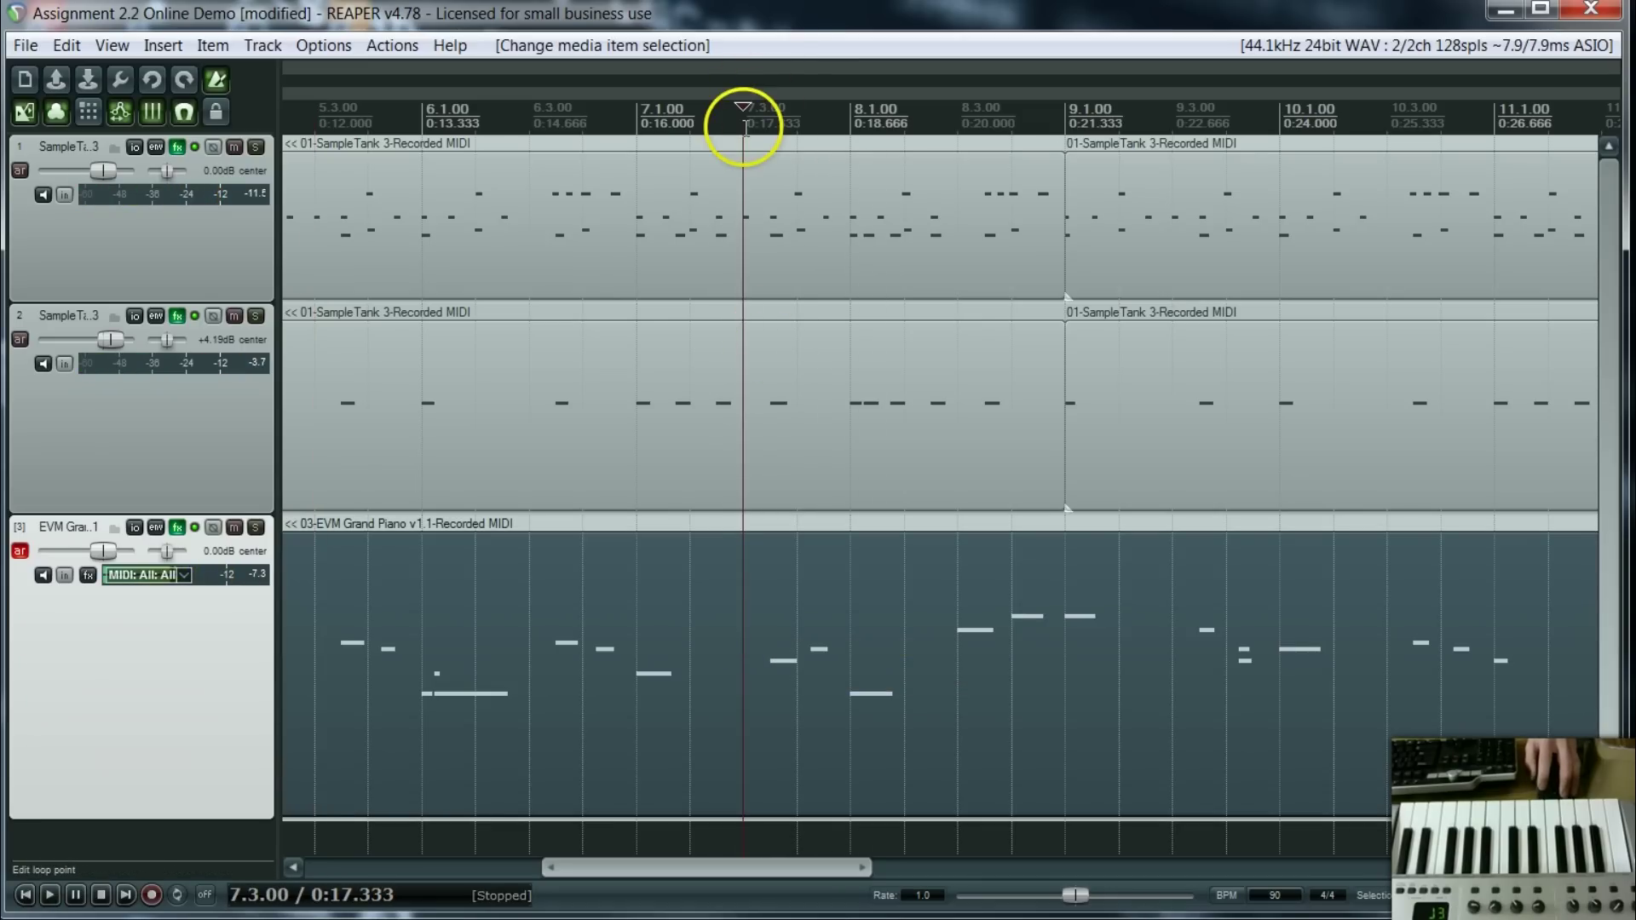
key("s")
left_click(657, 641)
key("Delete")
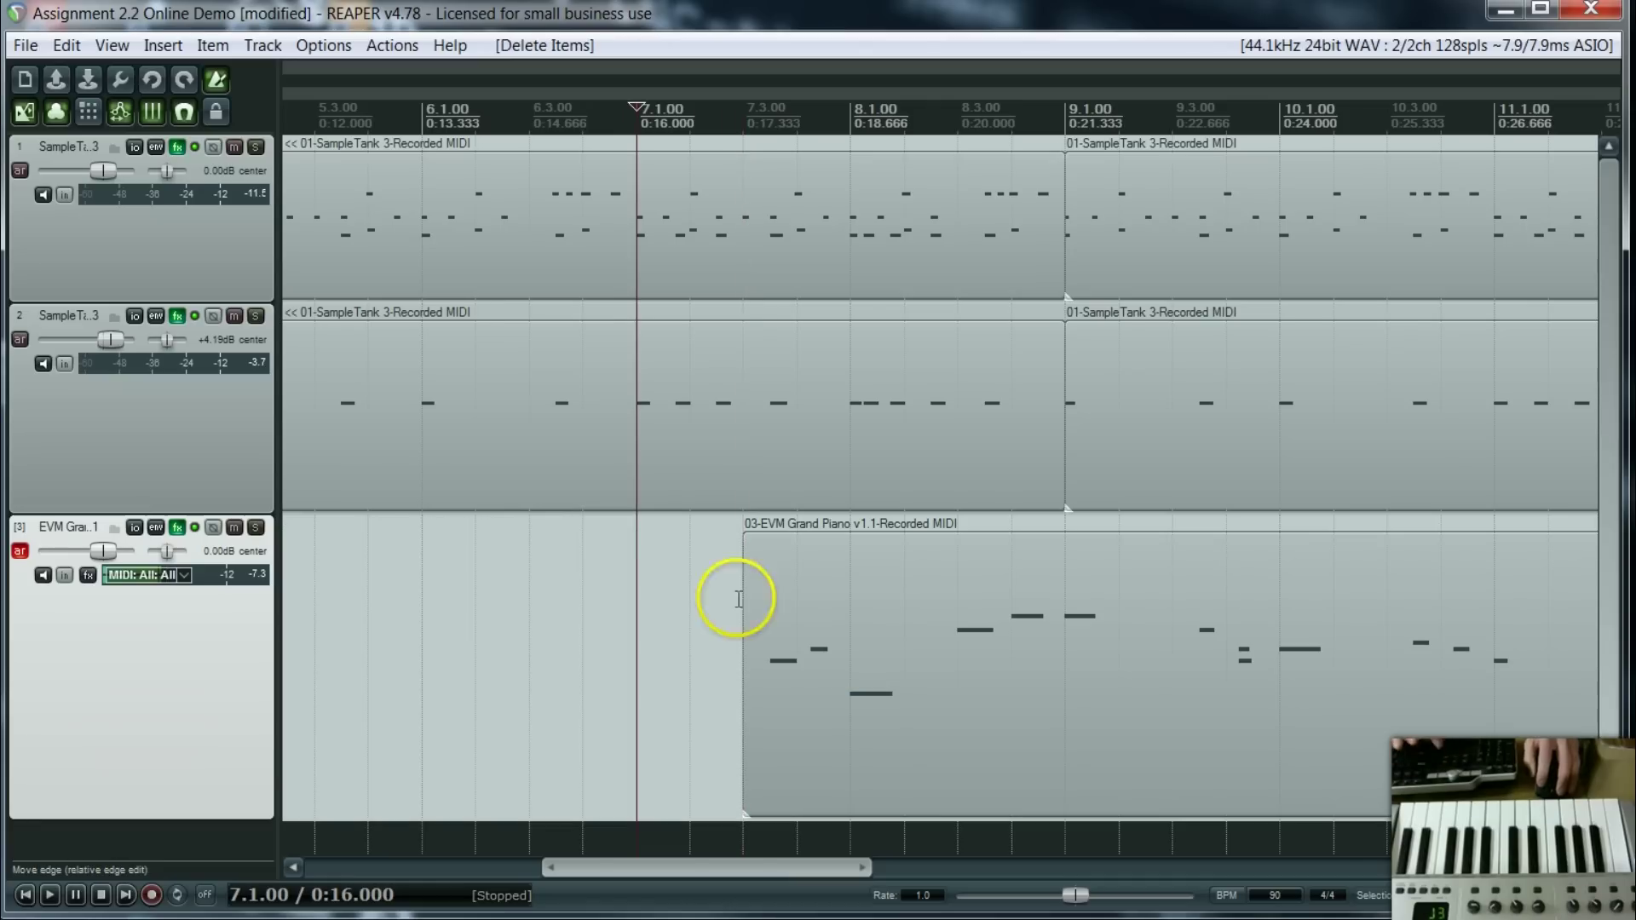
- Listen from 7.3.00 and split the piano item at 9.3.00 and 8.2.00
left_click(748, 114)
key("space")
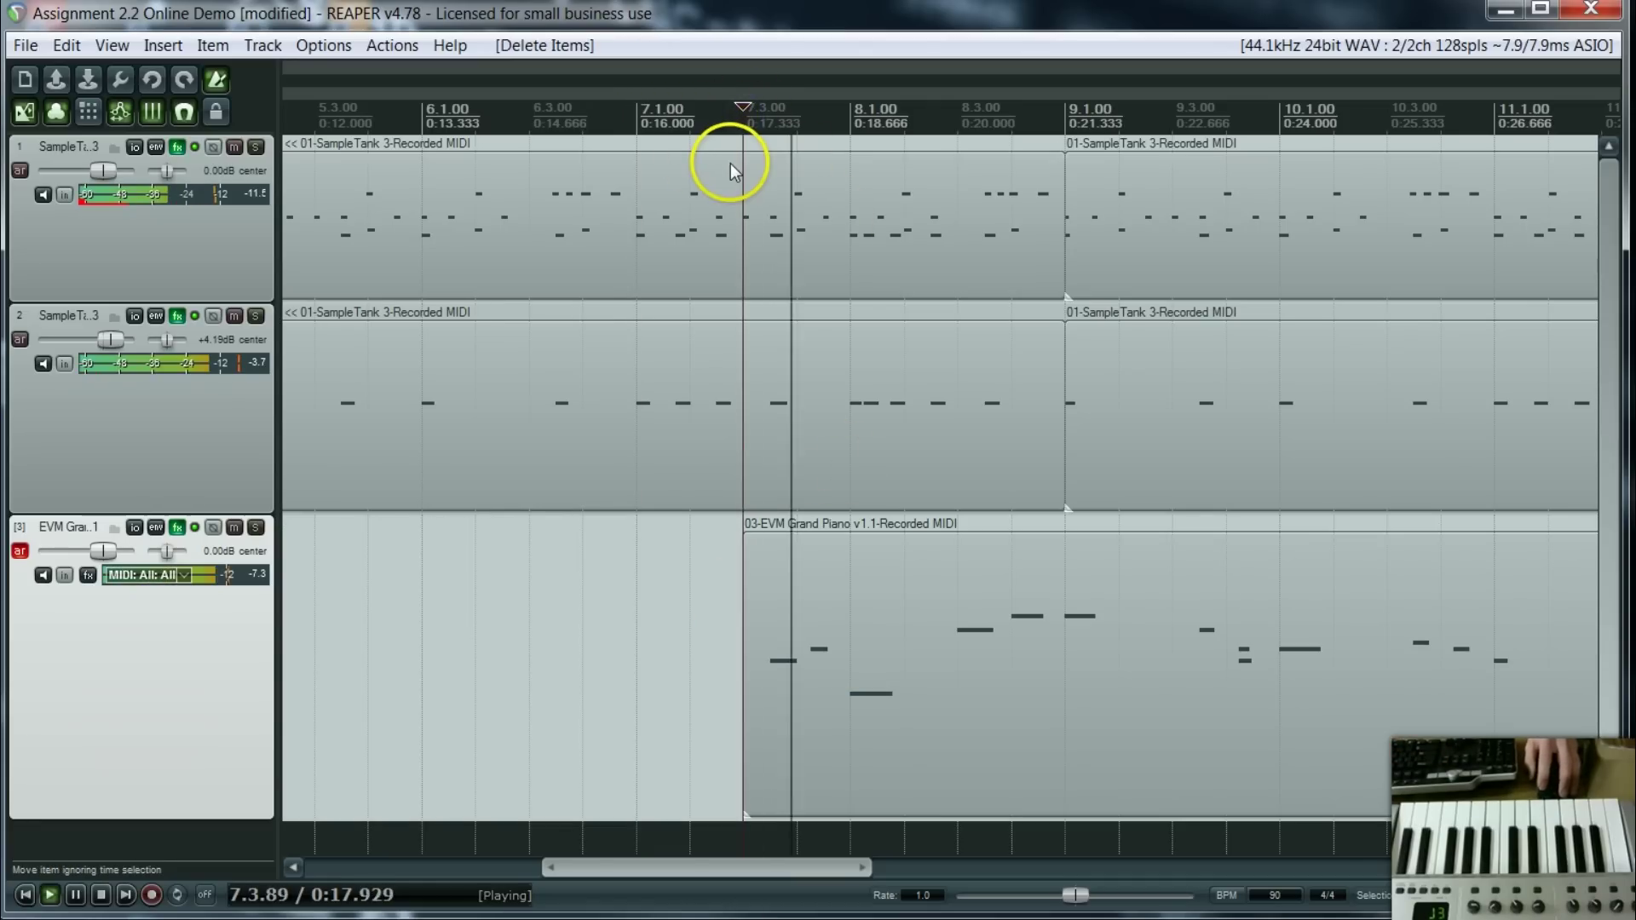
left_click_drag(760, 871, 842, 871)
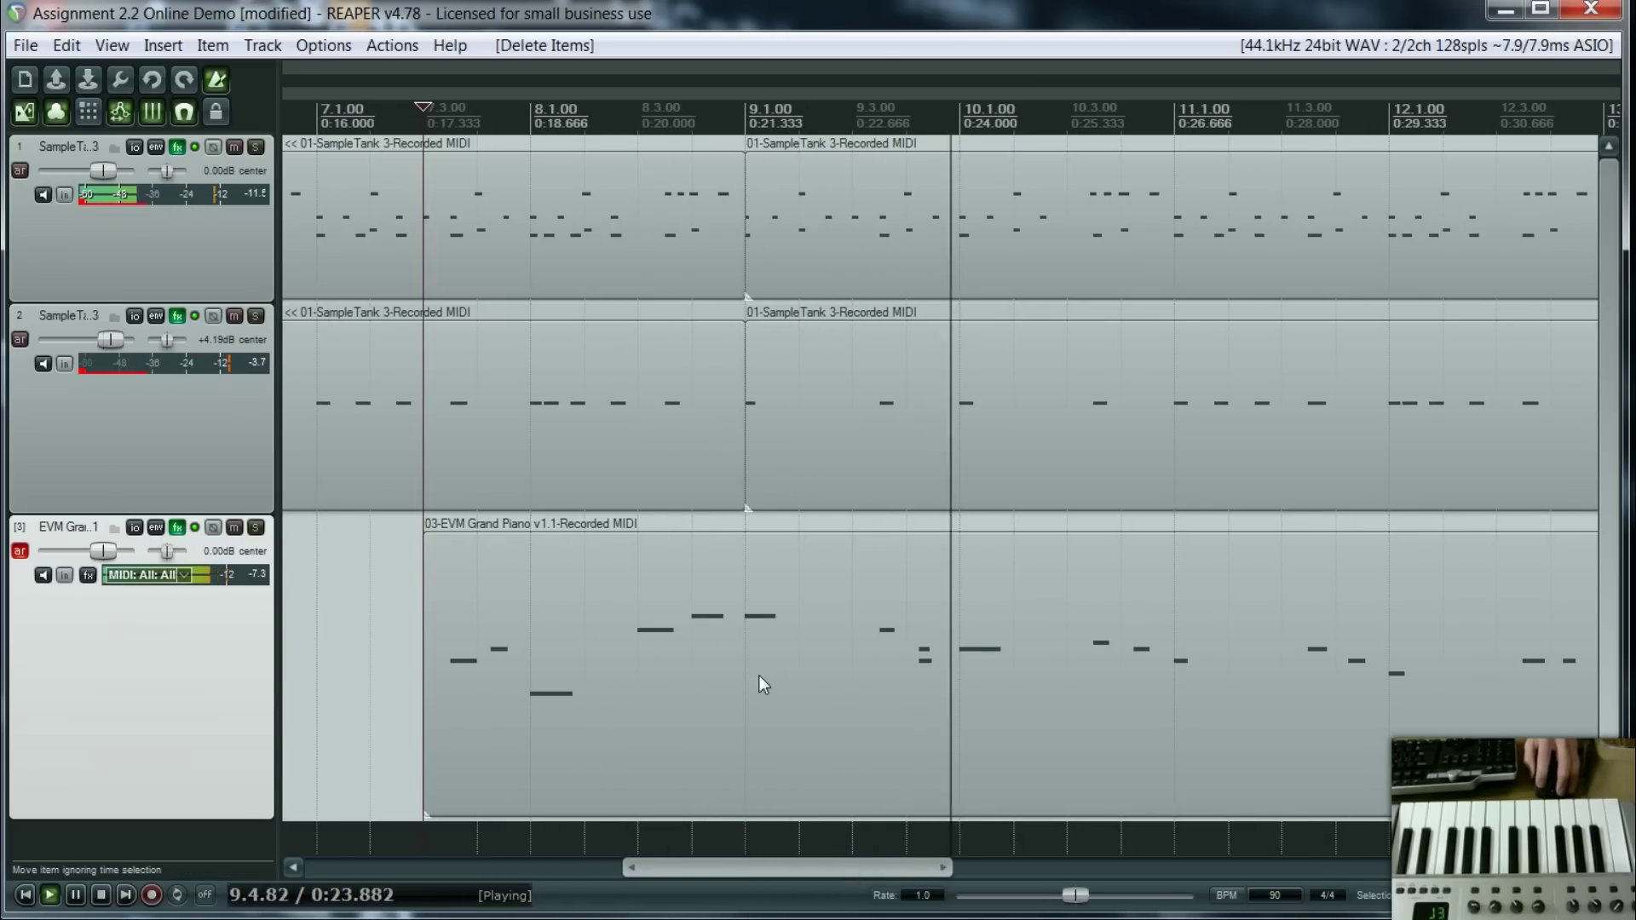
key("space")
left_click(857, 668)
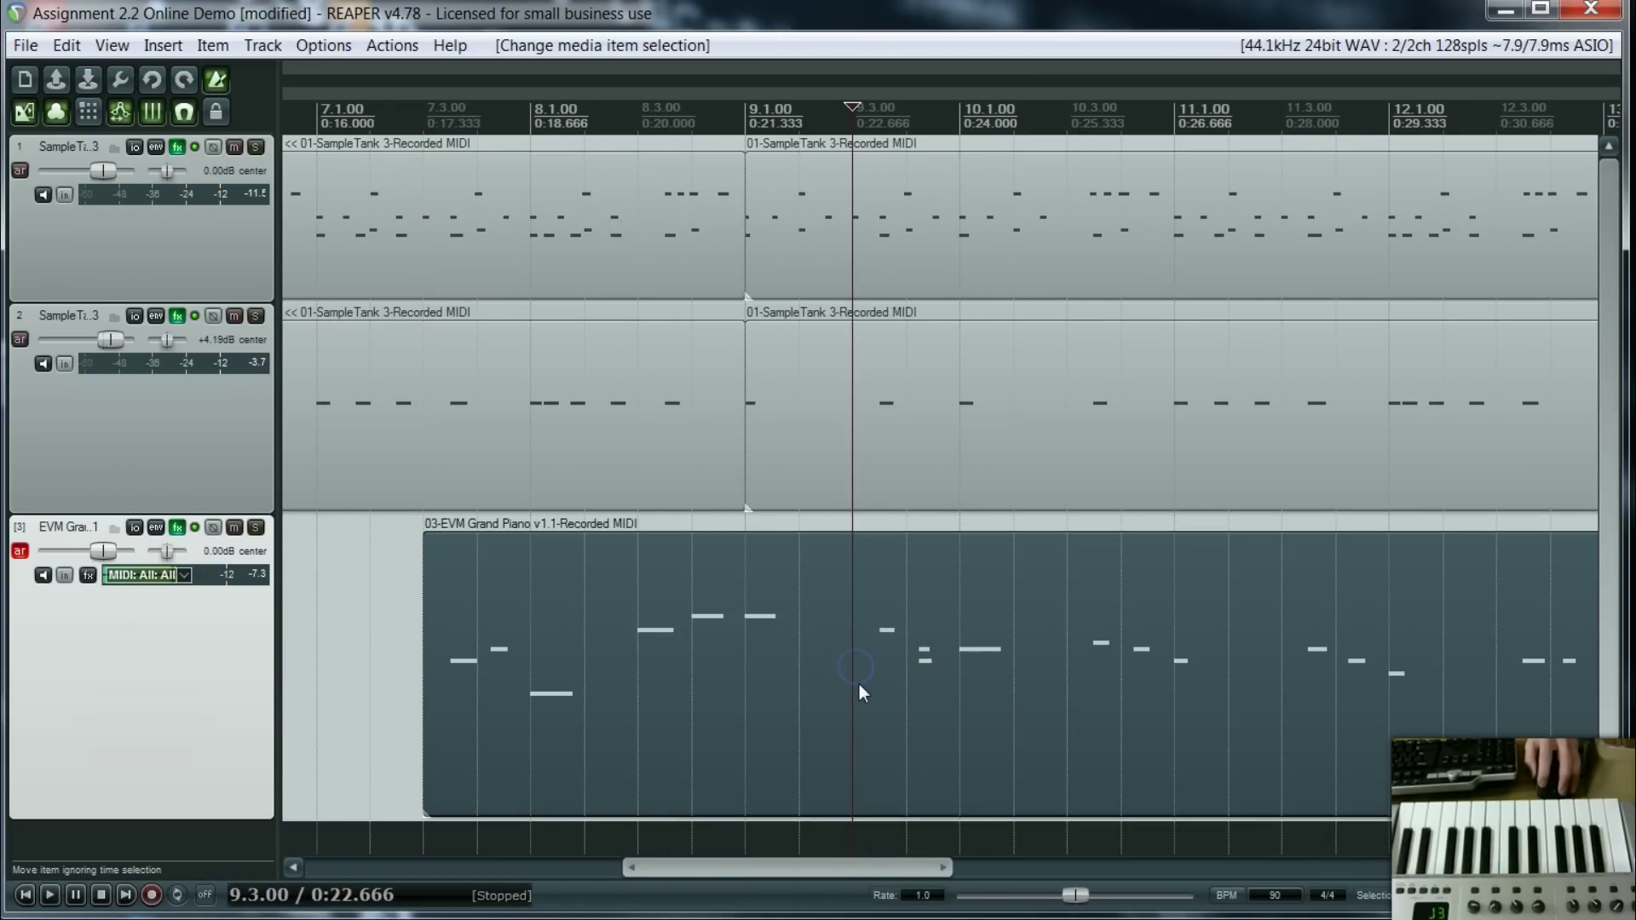
key("s")
left_click_drag(842, 863, 857, 861)
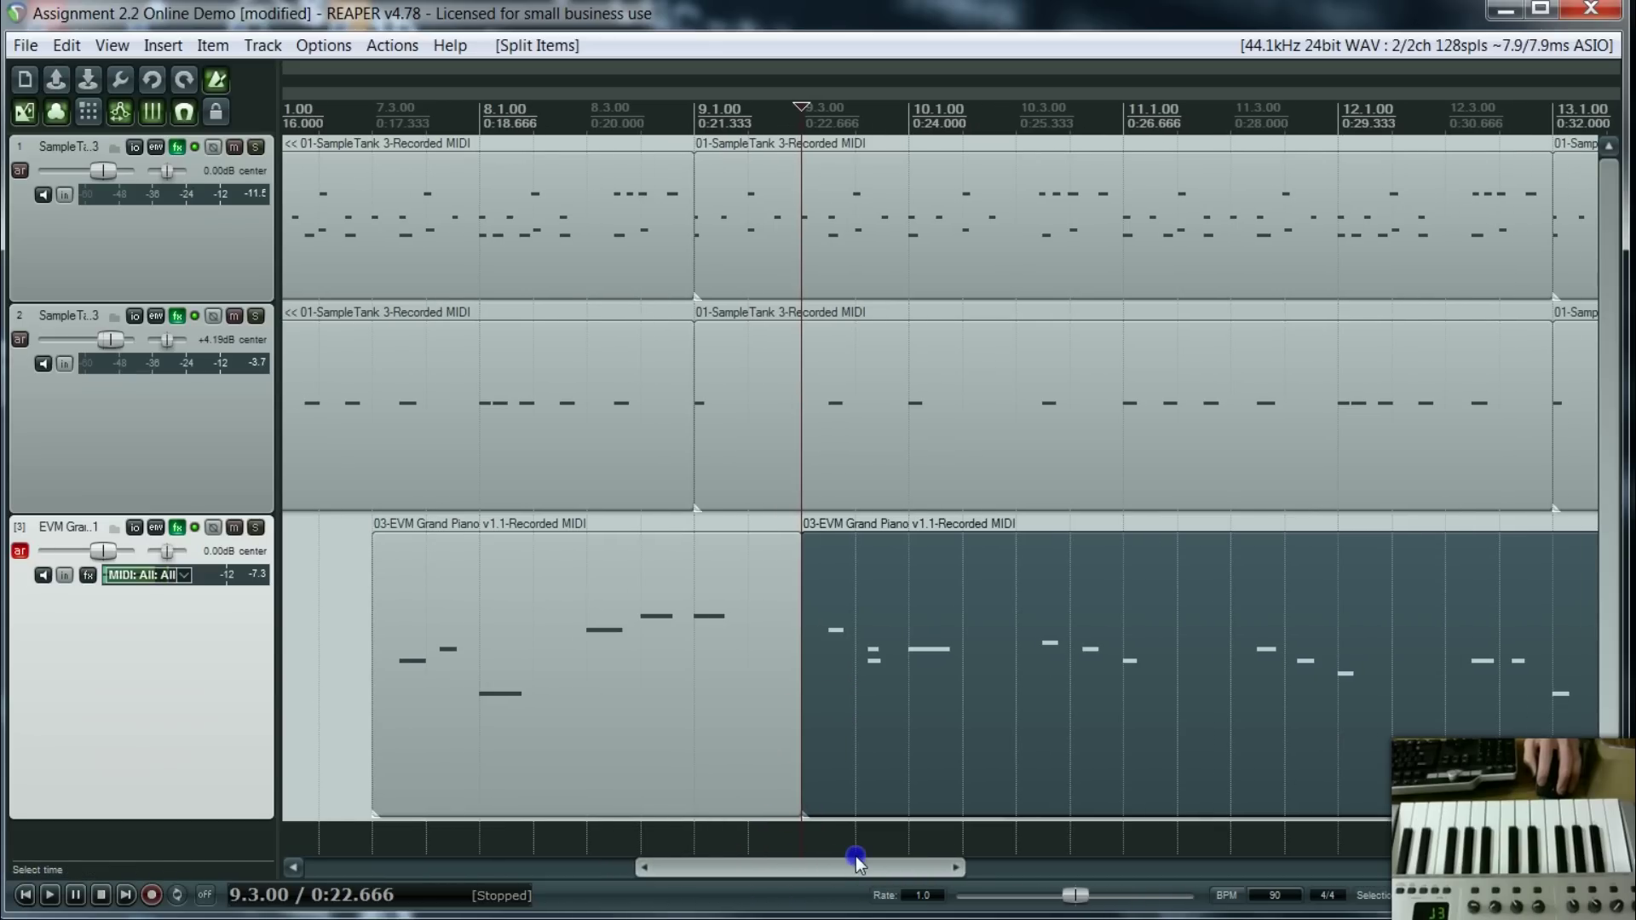
left_click(542, 732)
key("s")
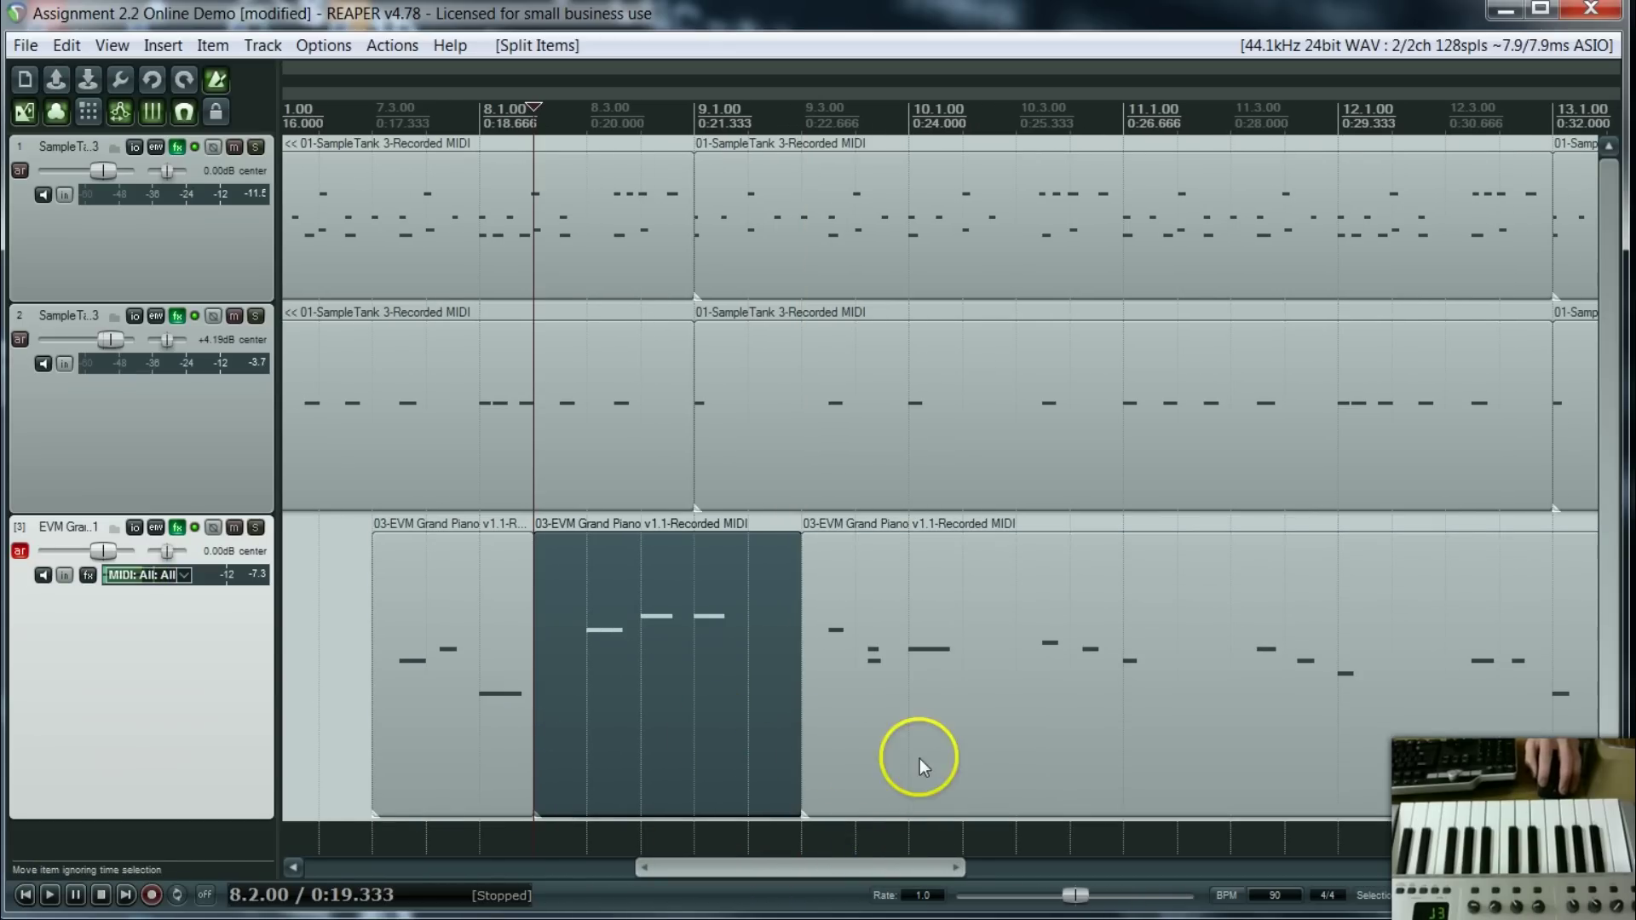
- Play the next piano section, split the item at 12.3.00 and delete the part between 9.3.00 and 12.3.00
left_click(831, 112)
key("space")
left_click_drag(887, 869, 959, 872)
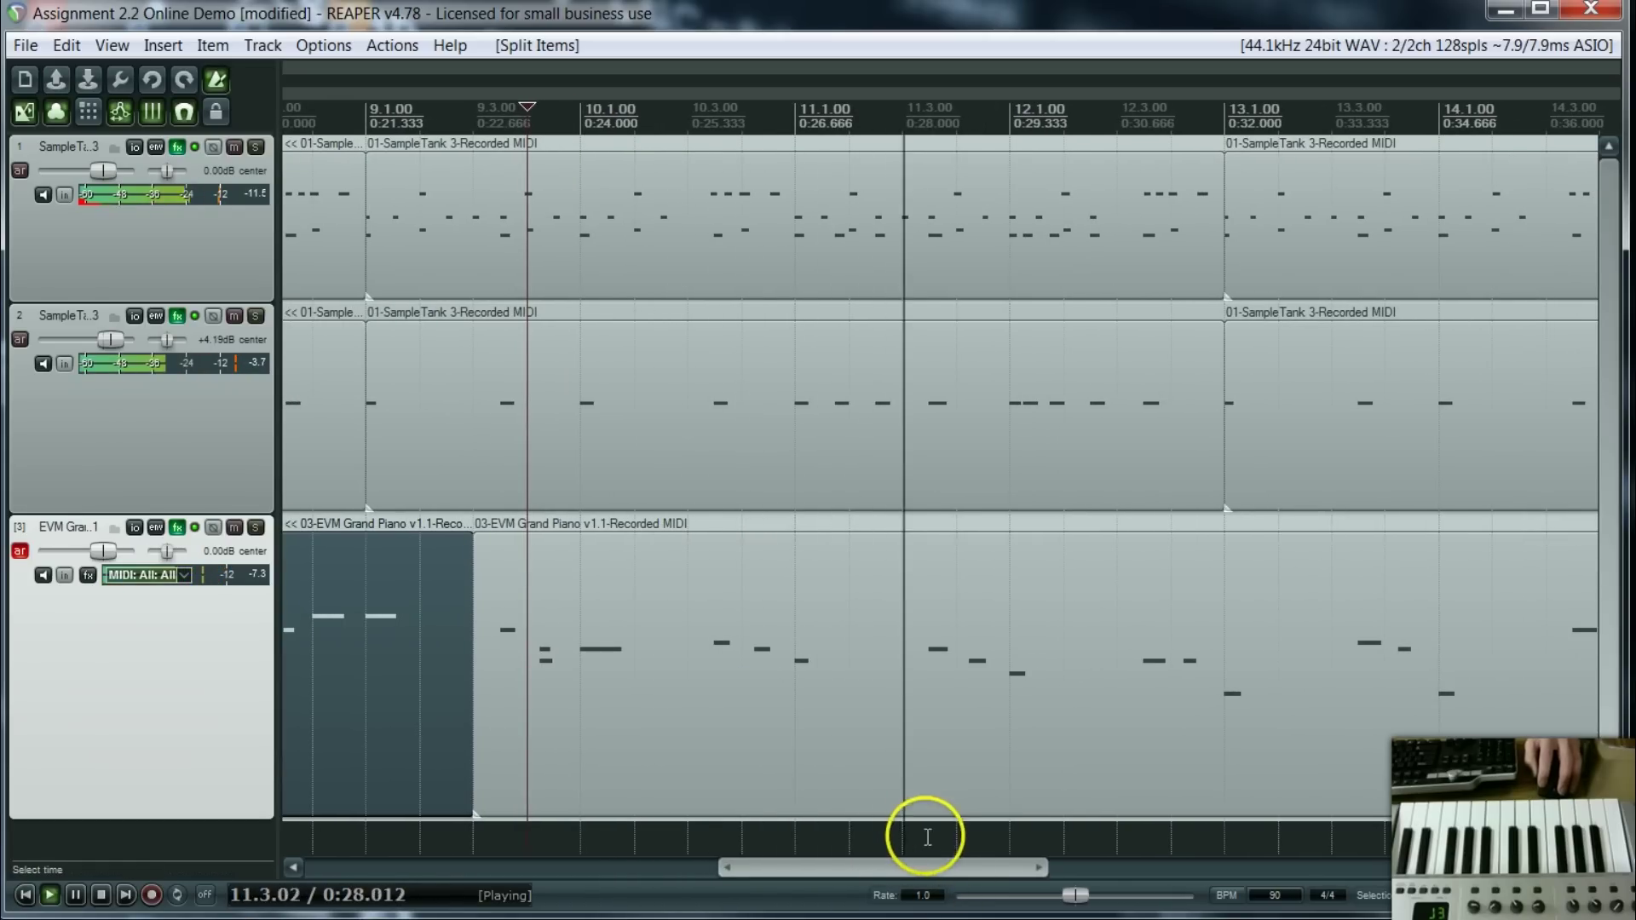
left_click_drag(909, 874, 1022, 888)
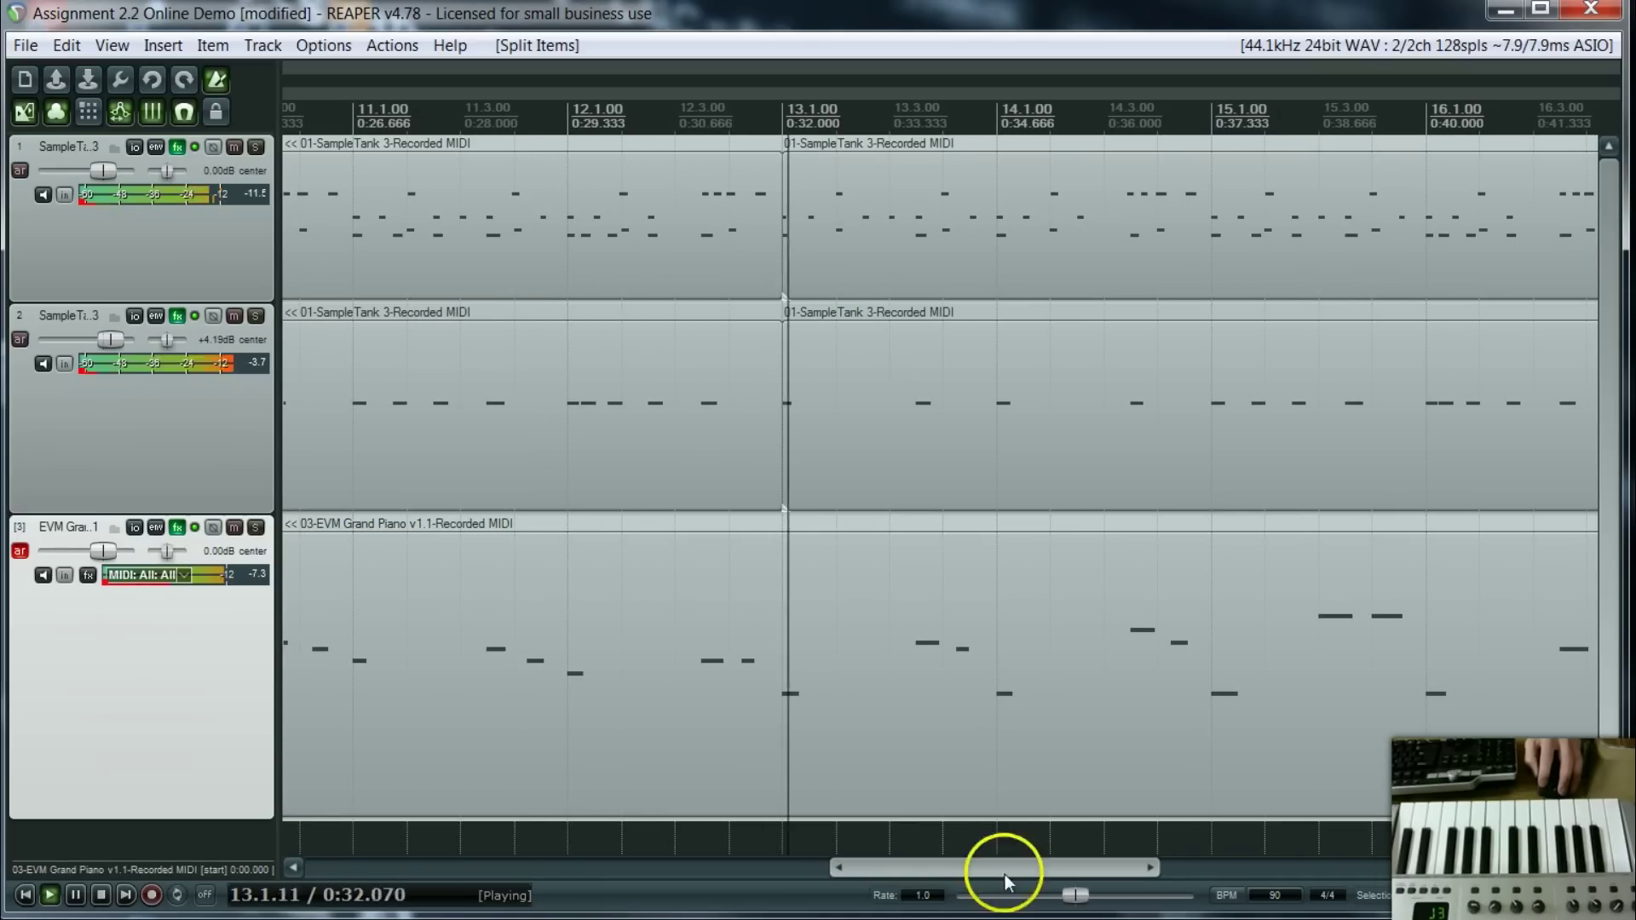
key("space")
left_click(671, 711)
key("s")
left_click(621, 739)
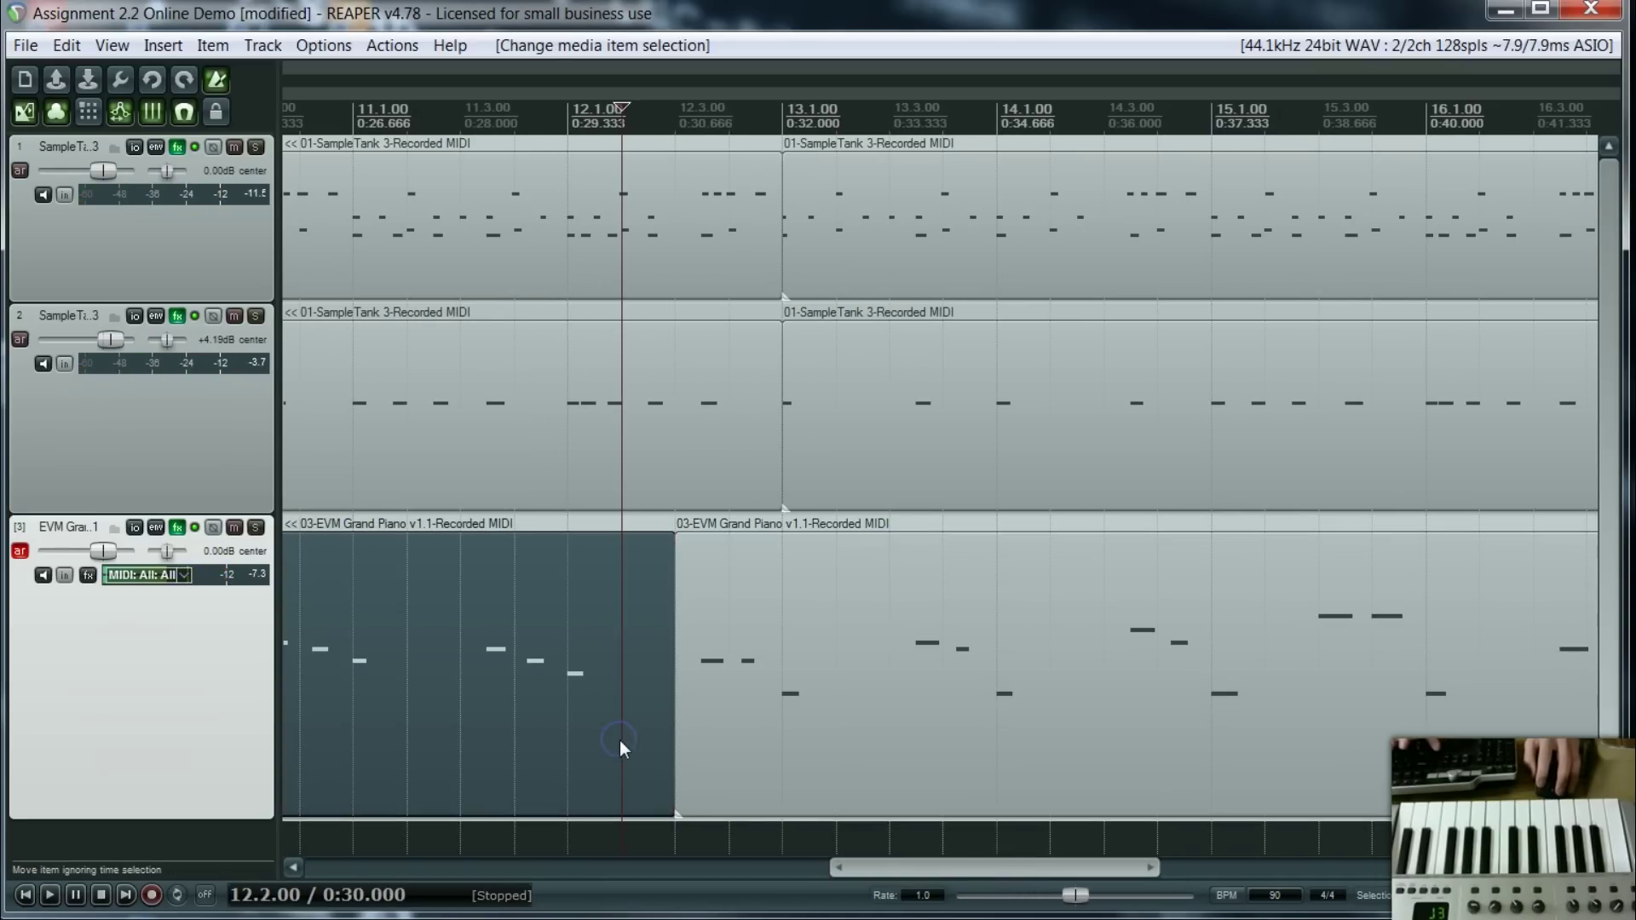
key("Delete")
- Play on to the end of the beat, split the piano item at 16.3.00 and delete the section before the split
left_click(765, 109)
key("space")
left_click_drag(959, 867, 1040, 878)
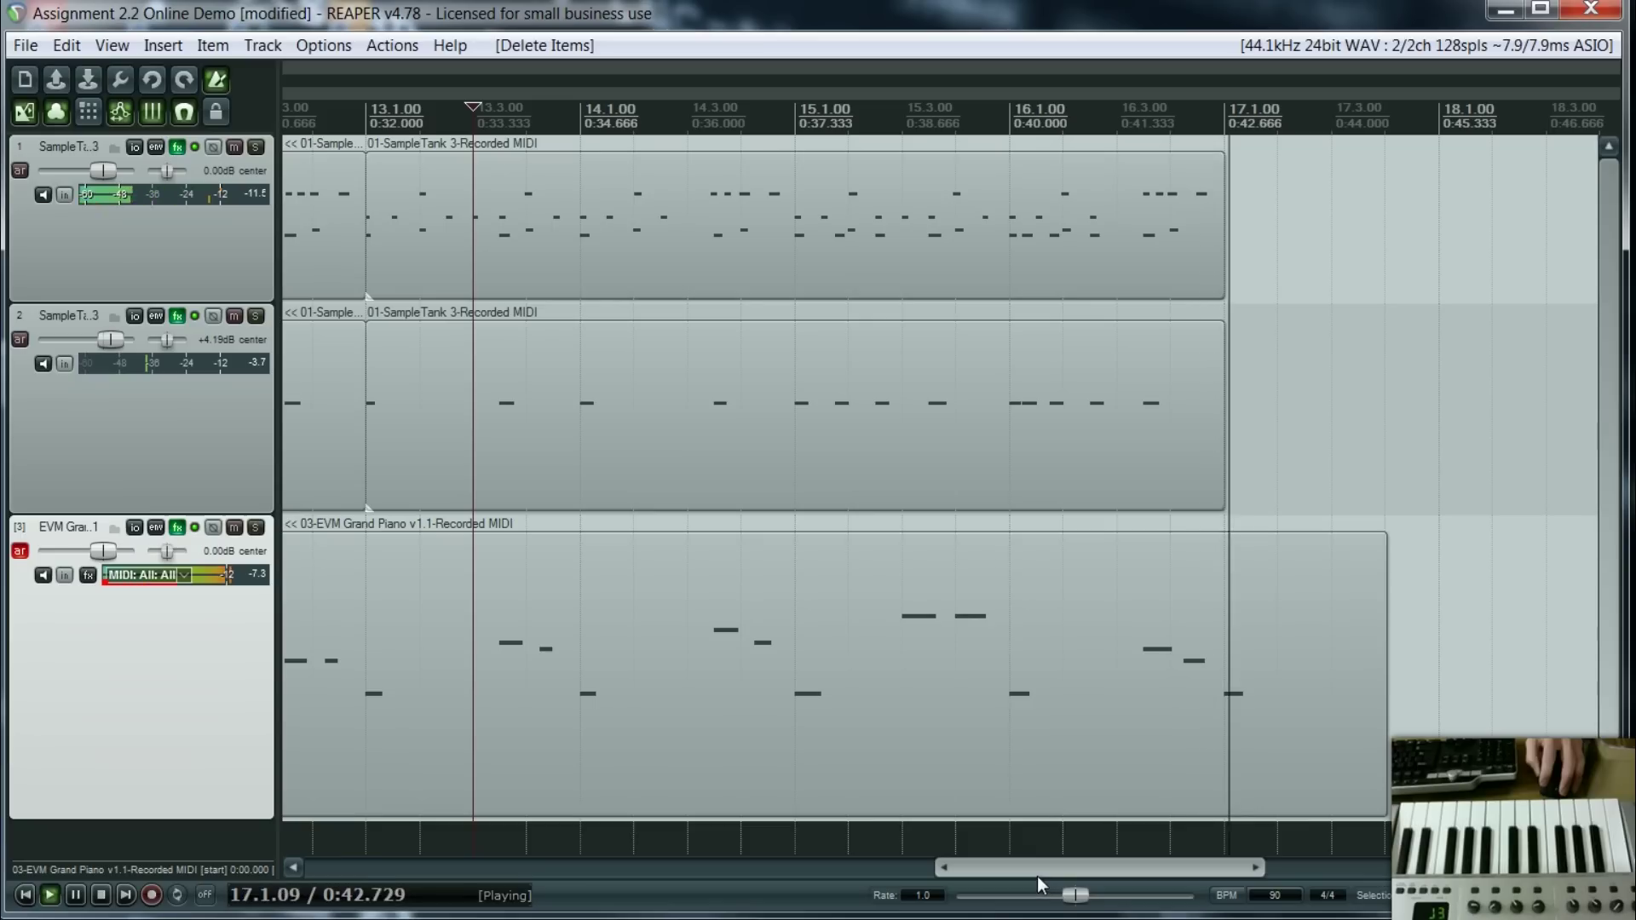
key("space")
left_click(1066, 688)
key("s")
left_click(1002, 742)
key("Delete")
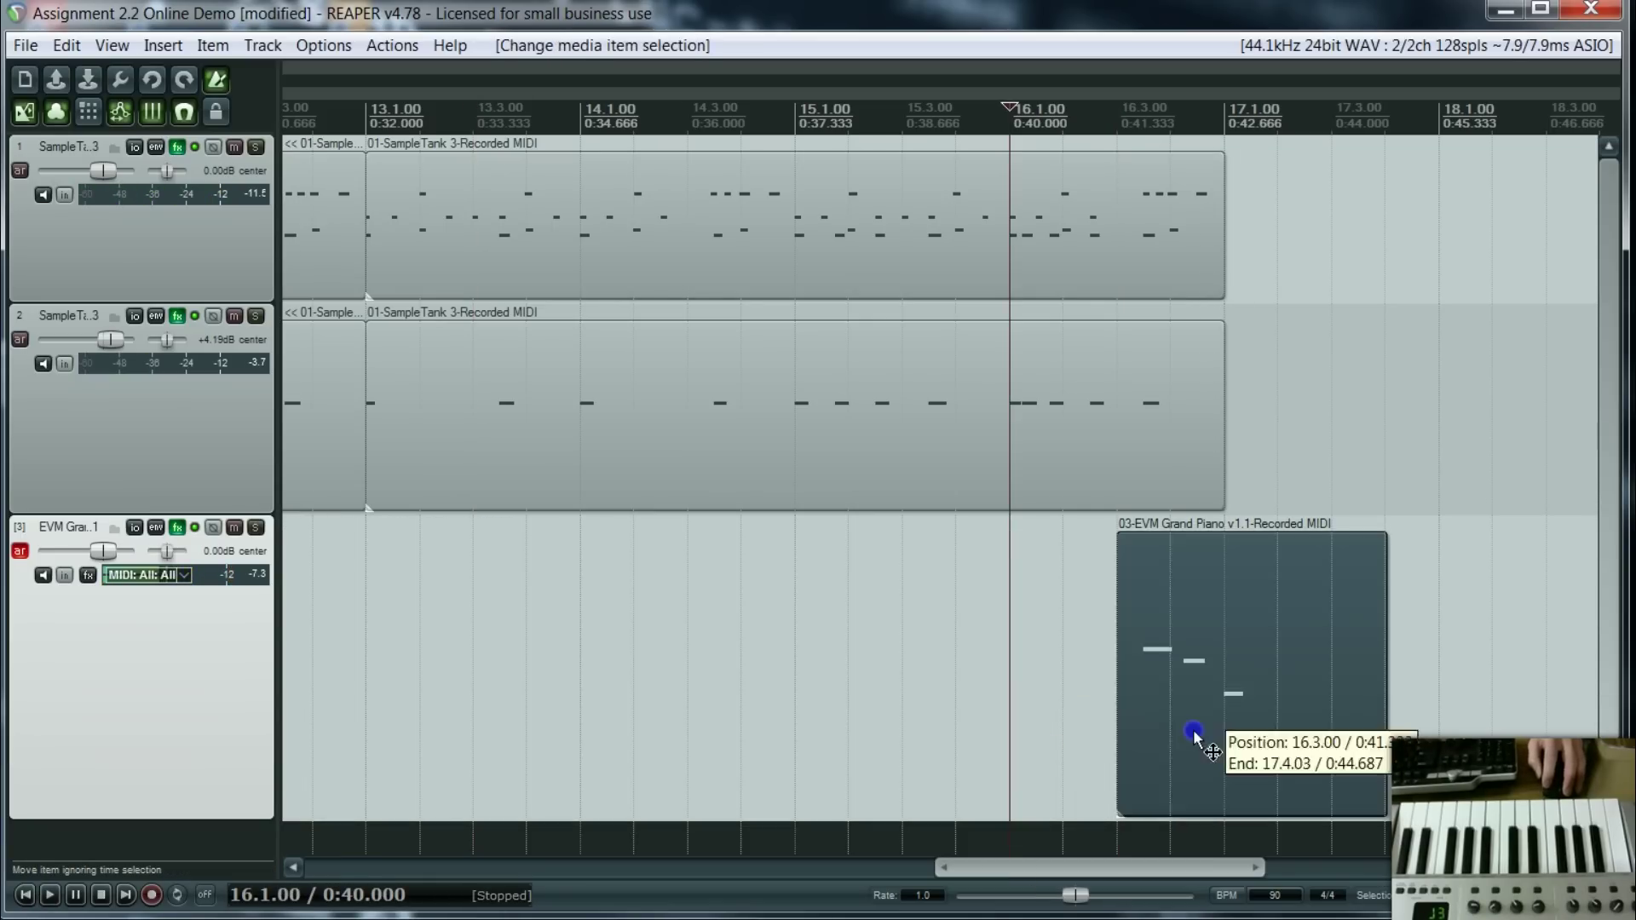
- Open the last piano item at 16.3.00 in the MIDI editor and select only its first note
double_click(1193, 730)
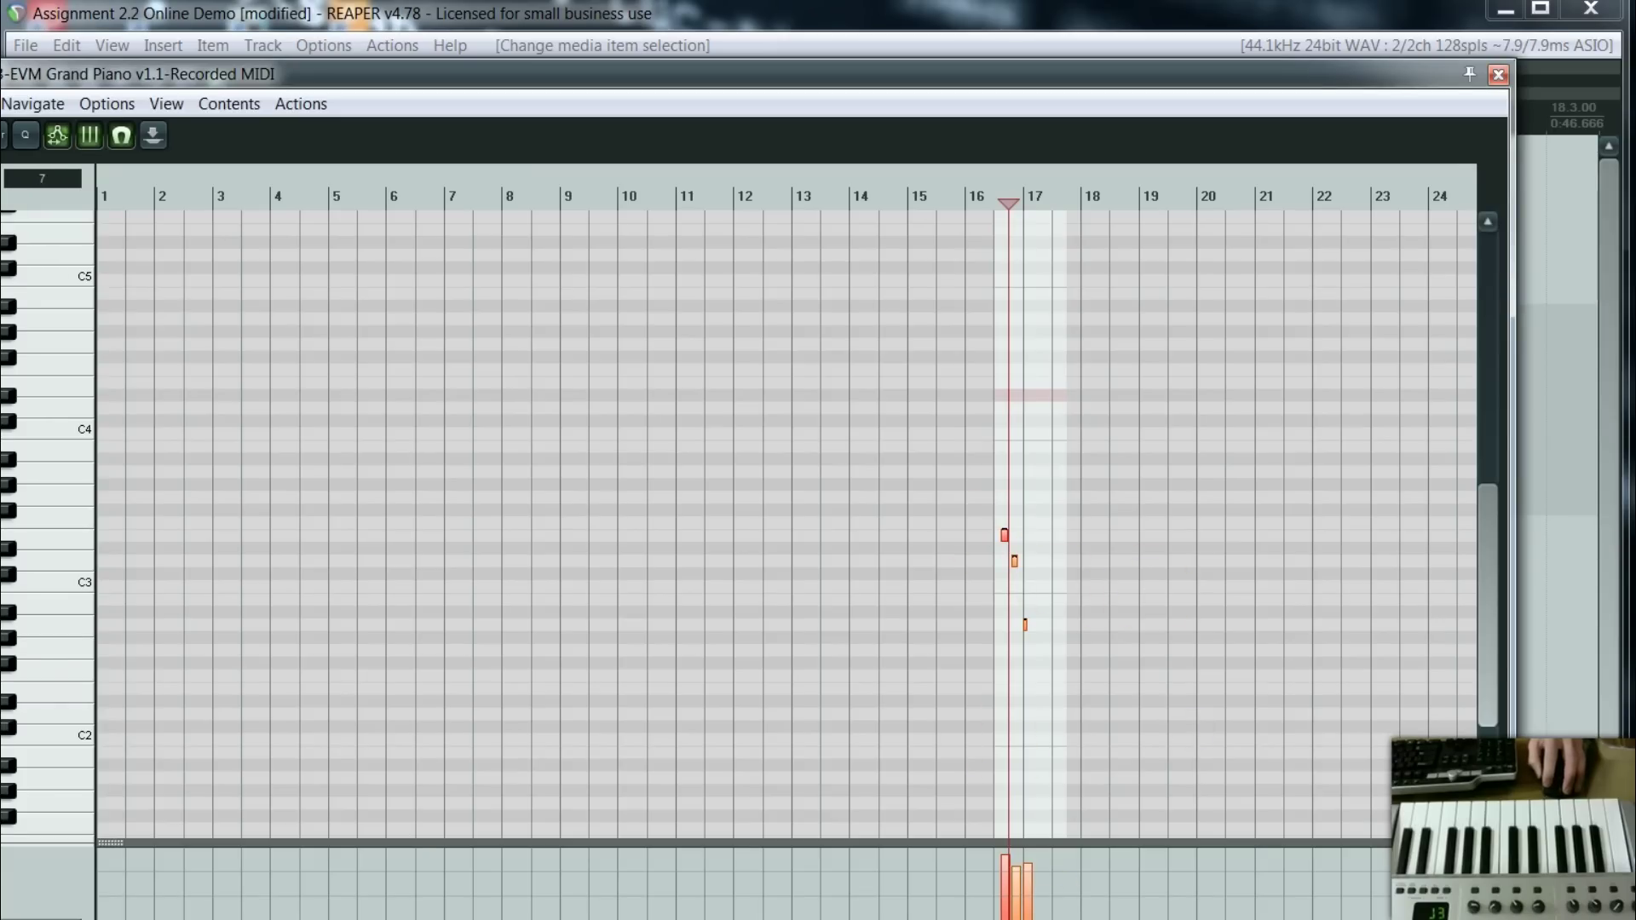
scroll(785, 524, "up", 4)
scroll(786, 525, "right", 8)
scroll(786, 524, "left", 3)
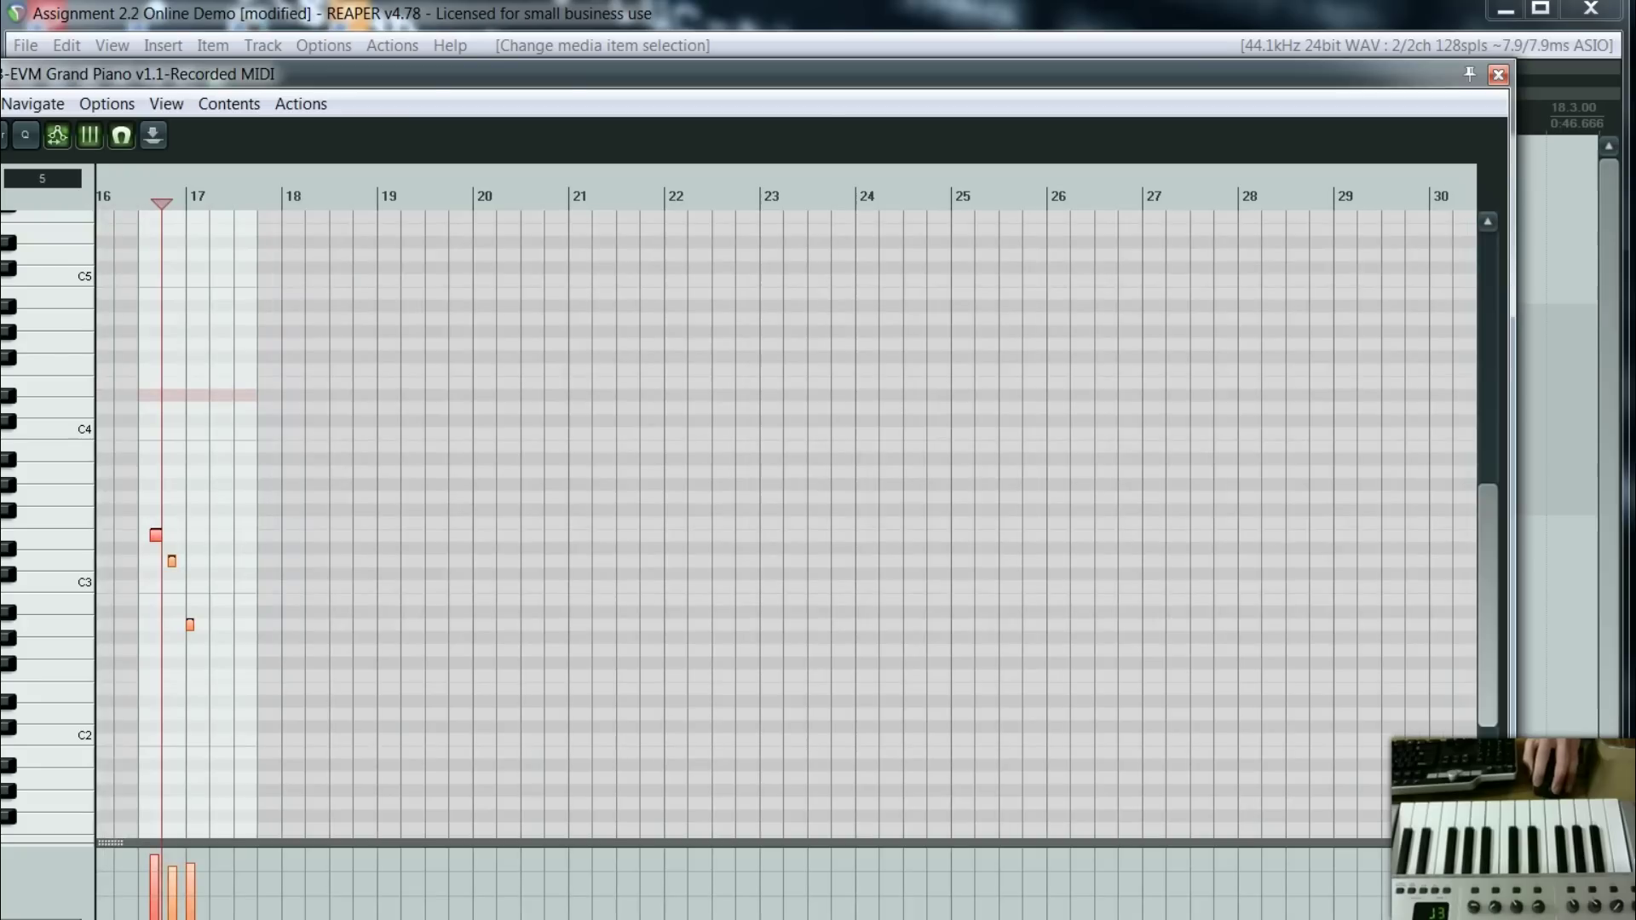
left_click_drag(156, 535, 156, 535)
left_click(219, 511)
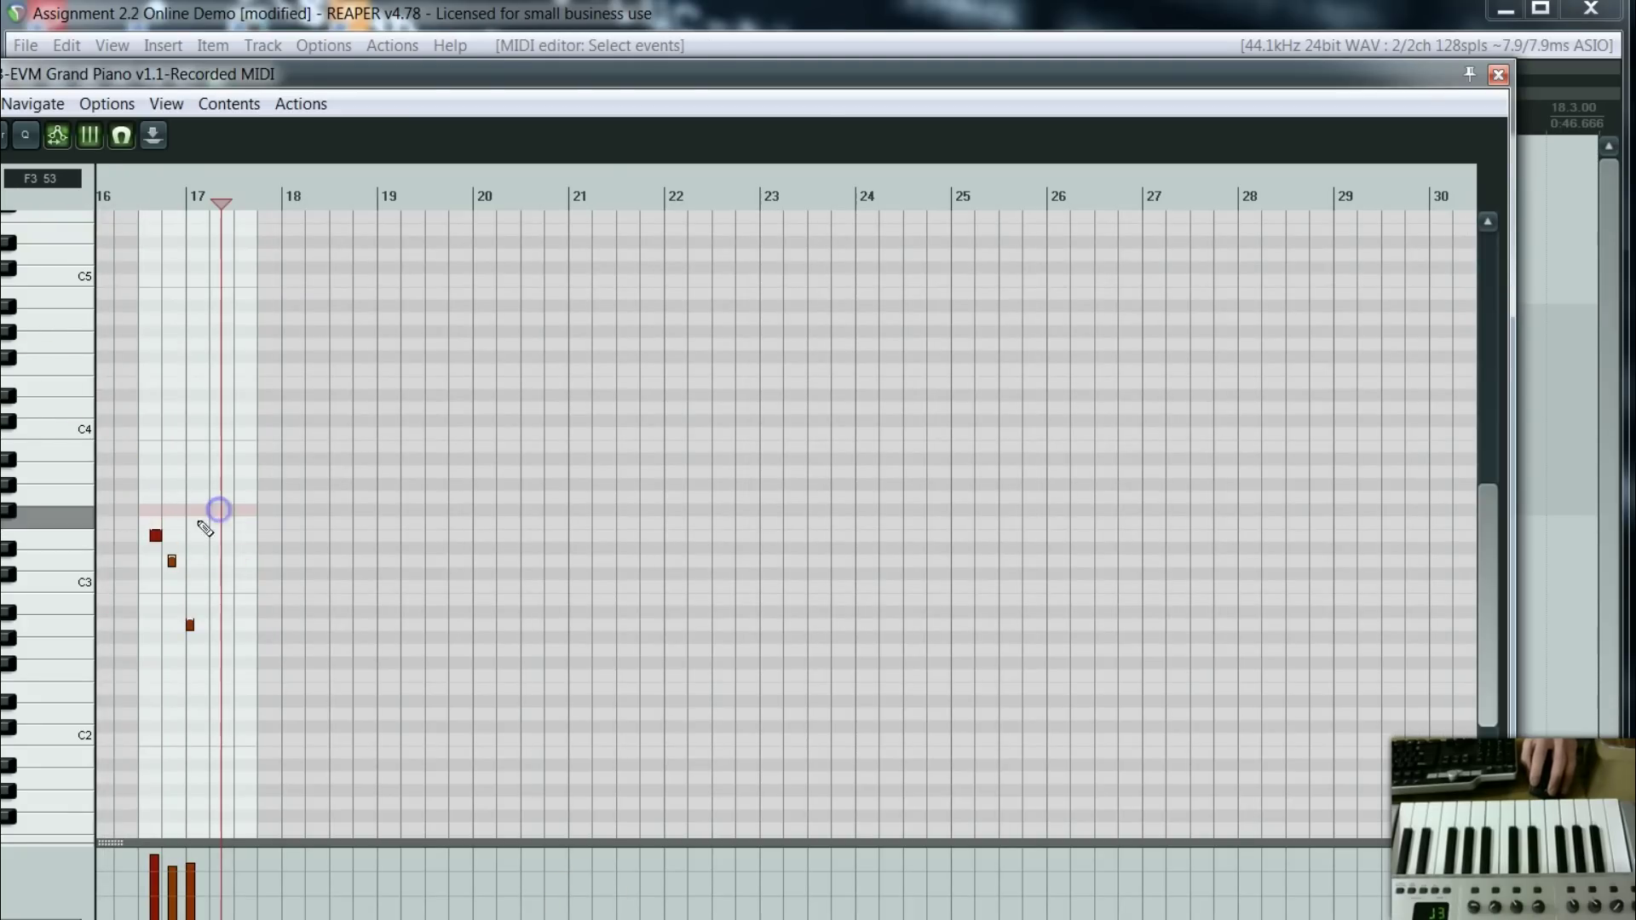
left_click(156, 535)
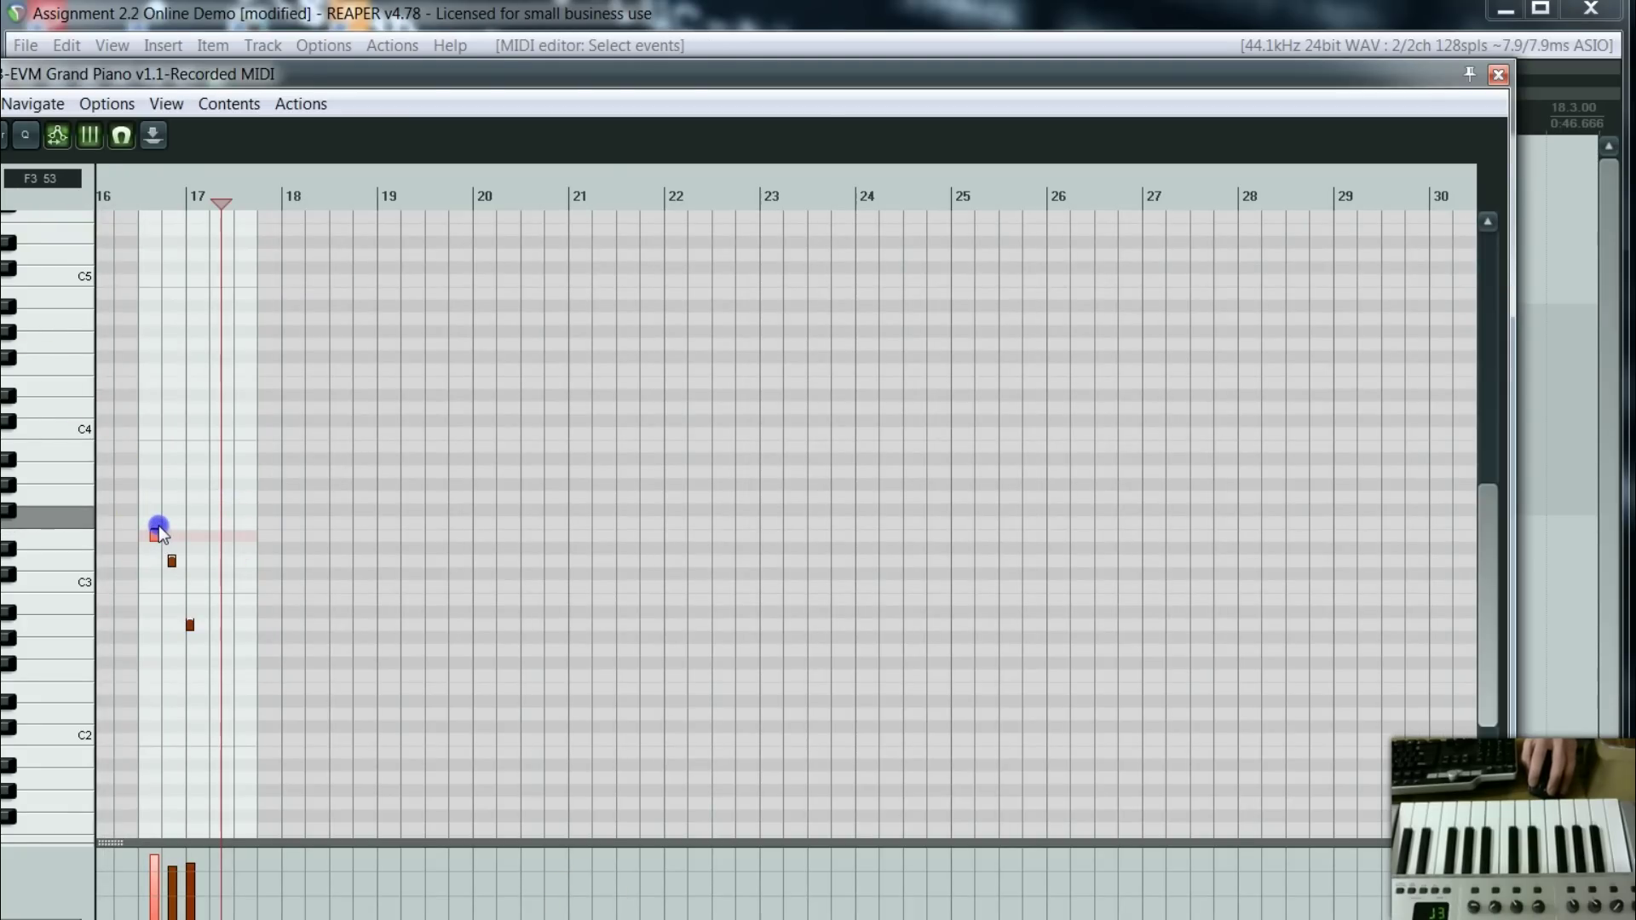
- Raise the first note to A3 and listen to the change
left_click_drag(155, 540, 157, 474)
left_click(128, 198)
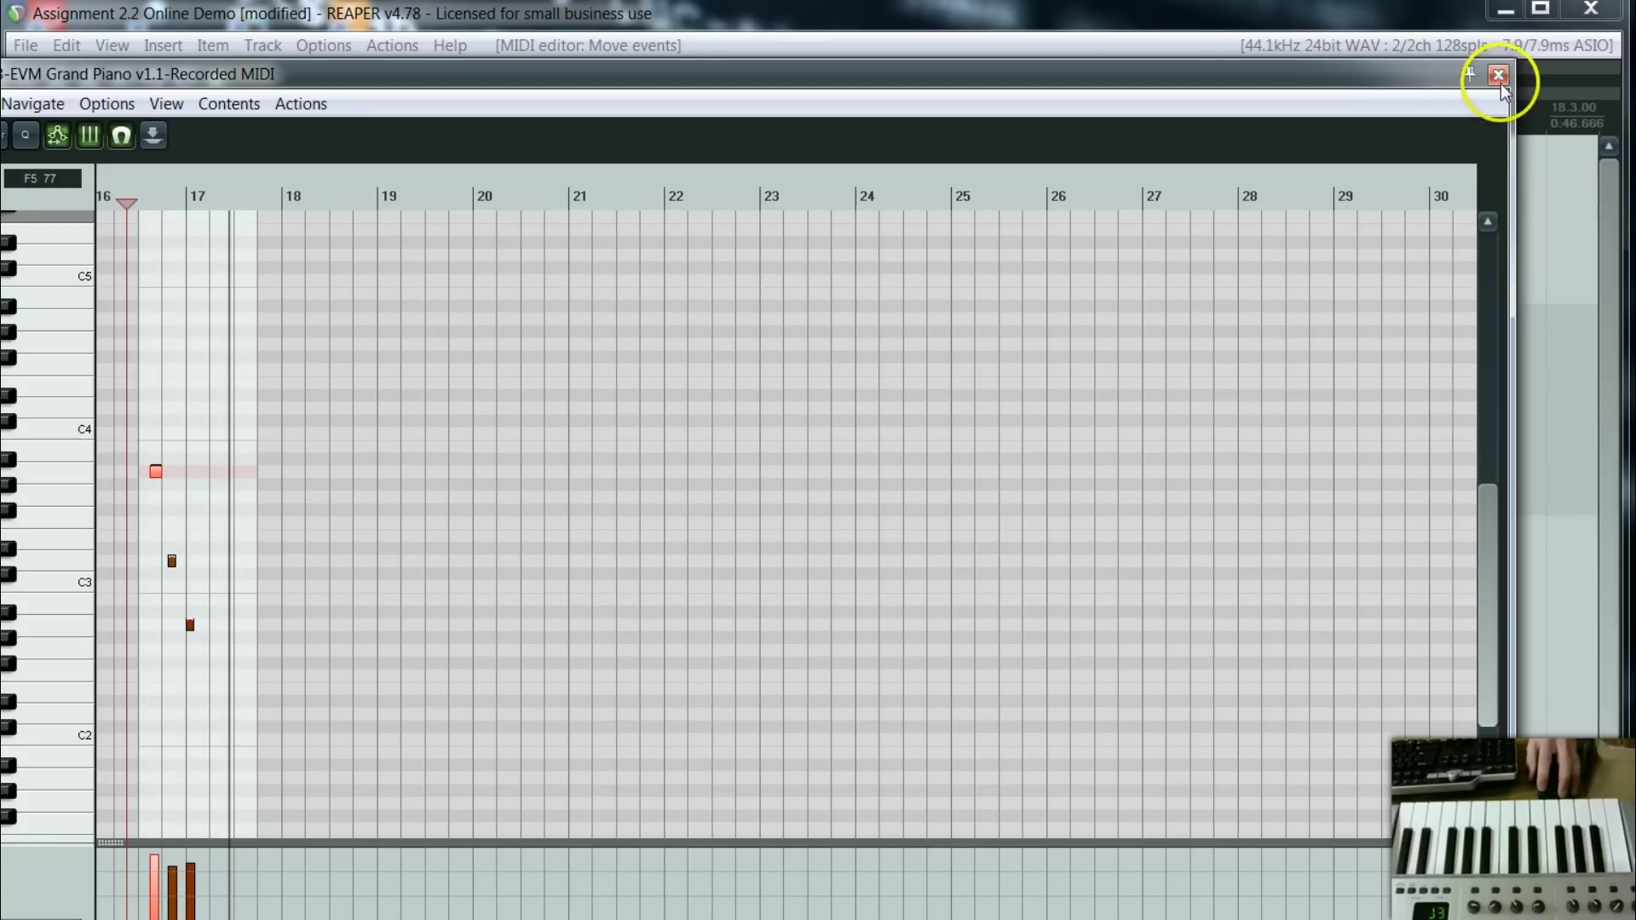
key("space")
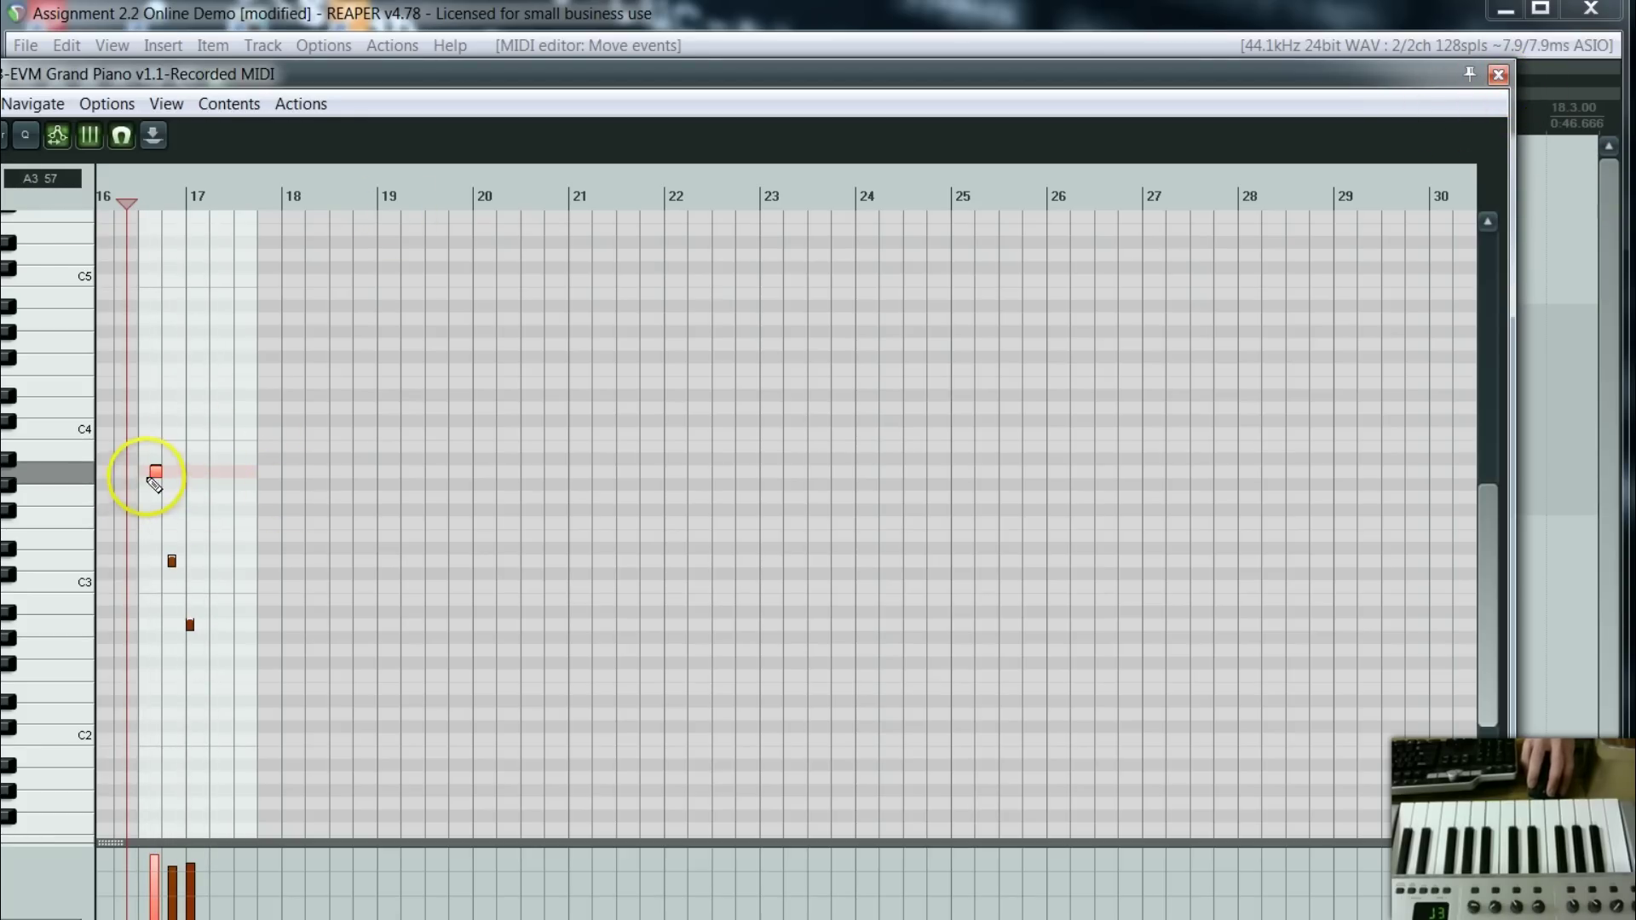
- Lower the first note to the same pitch as the item's last note, listen to it and close the MIDI editor
left_click_drag(155, 473, 159, 625)
key("space")
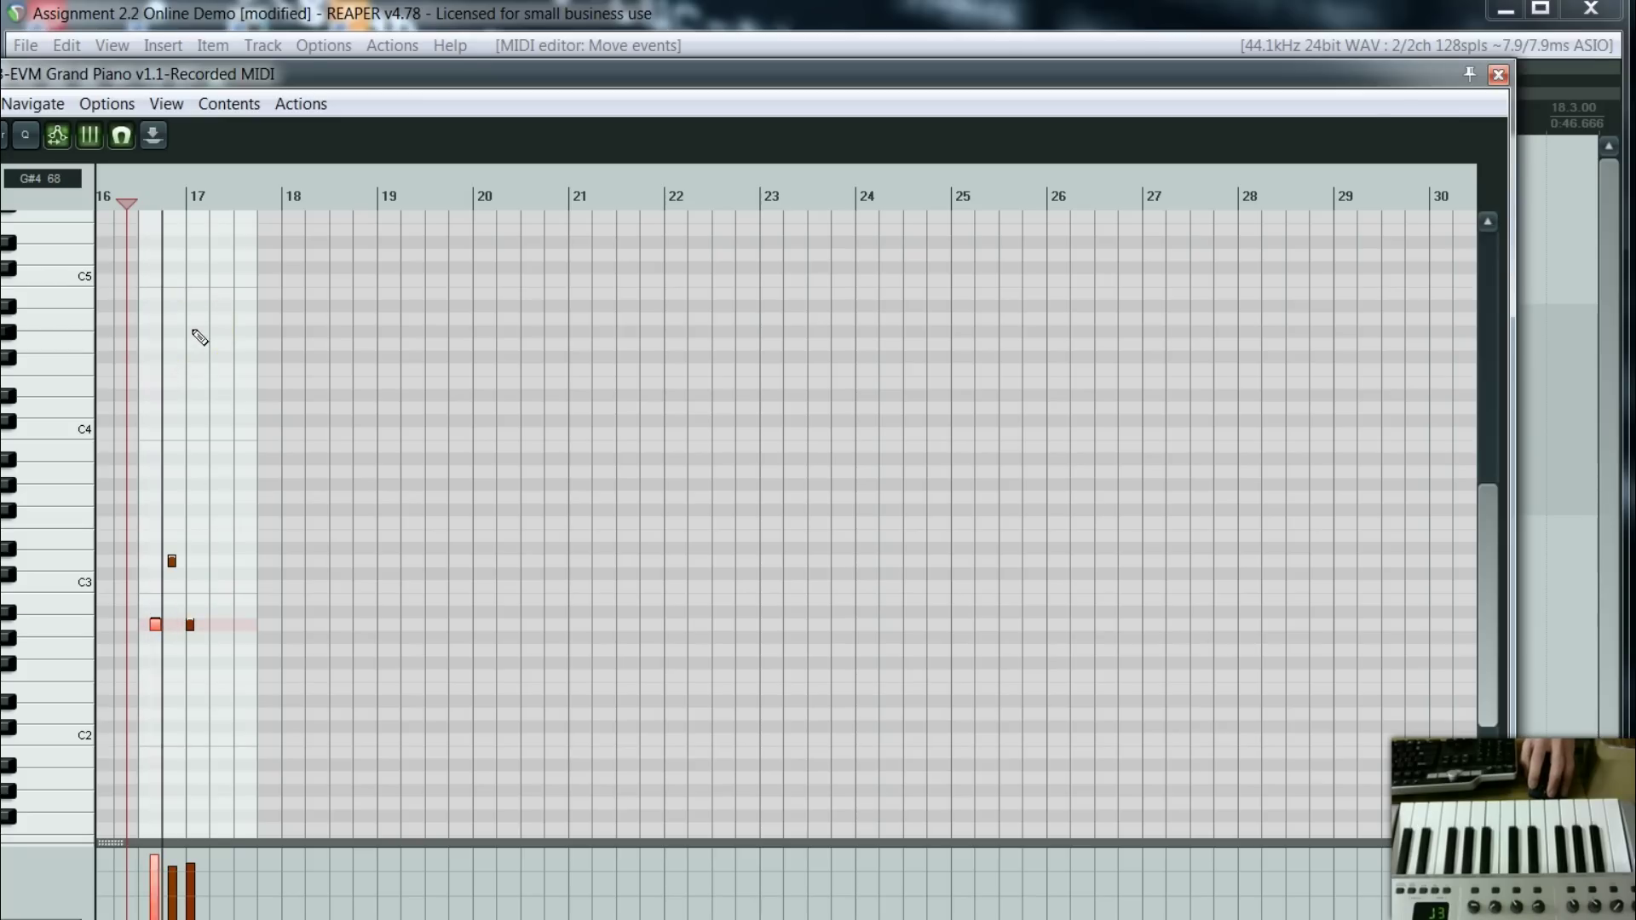
left_click(1498, 74)
key("space")
- Split the opening piano item at 1.3.00 and copy its second part to 2.3.00 and 3.3.00
left_click_drag(1133, 869, 523, 815)
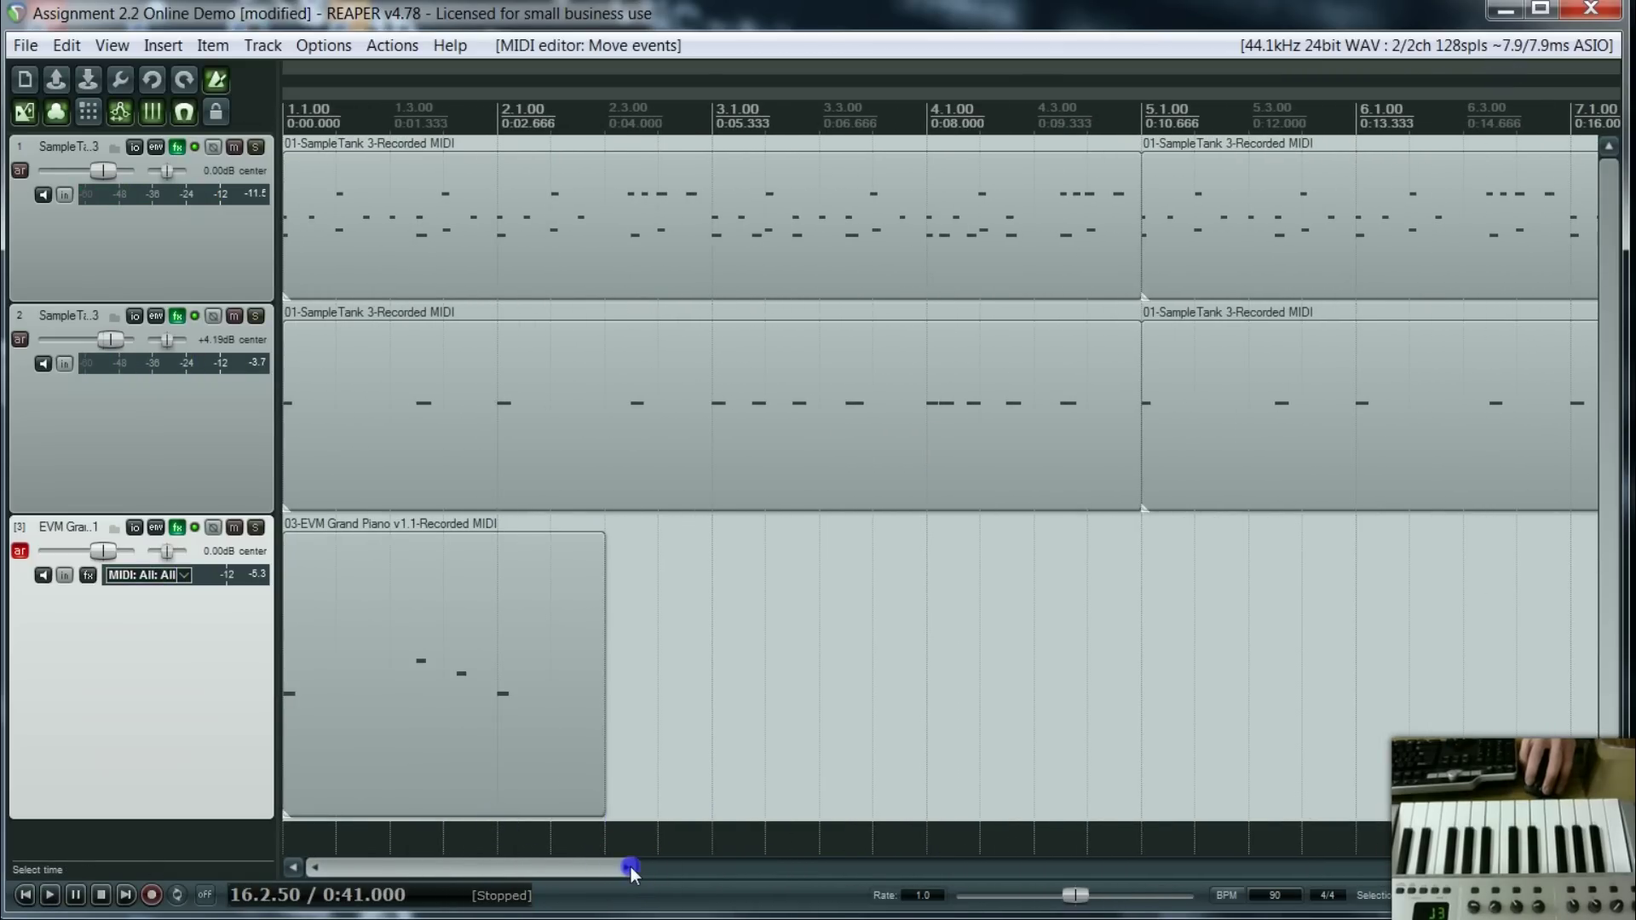
left_click_drag(639, 867, 938, 871)
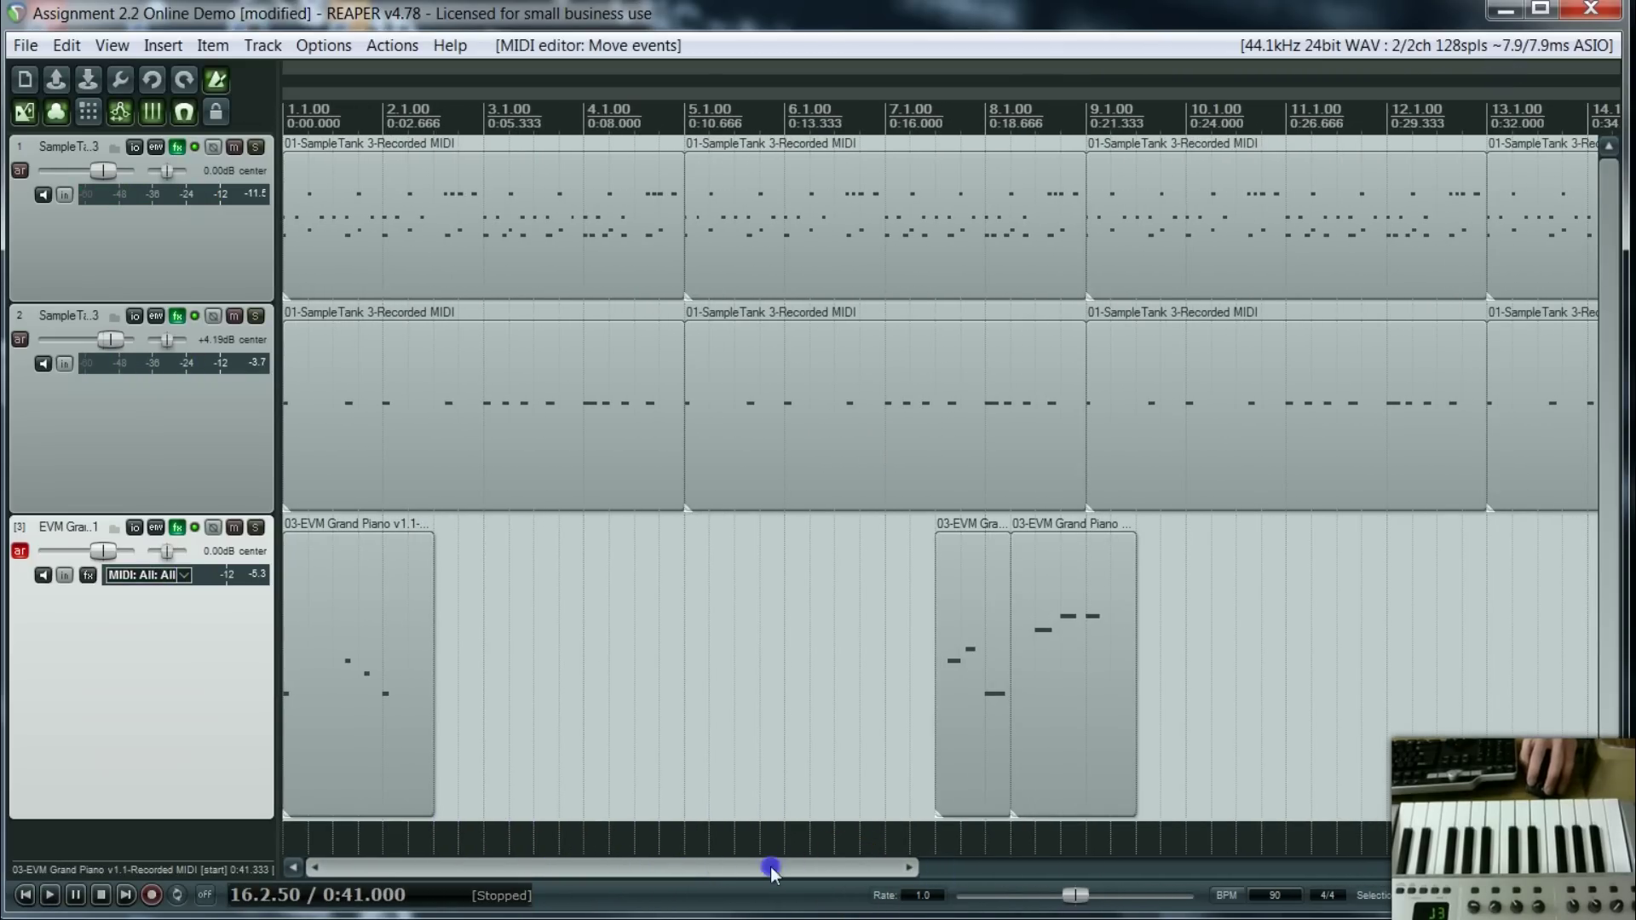
left_click(352, 724)
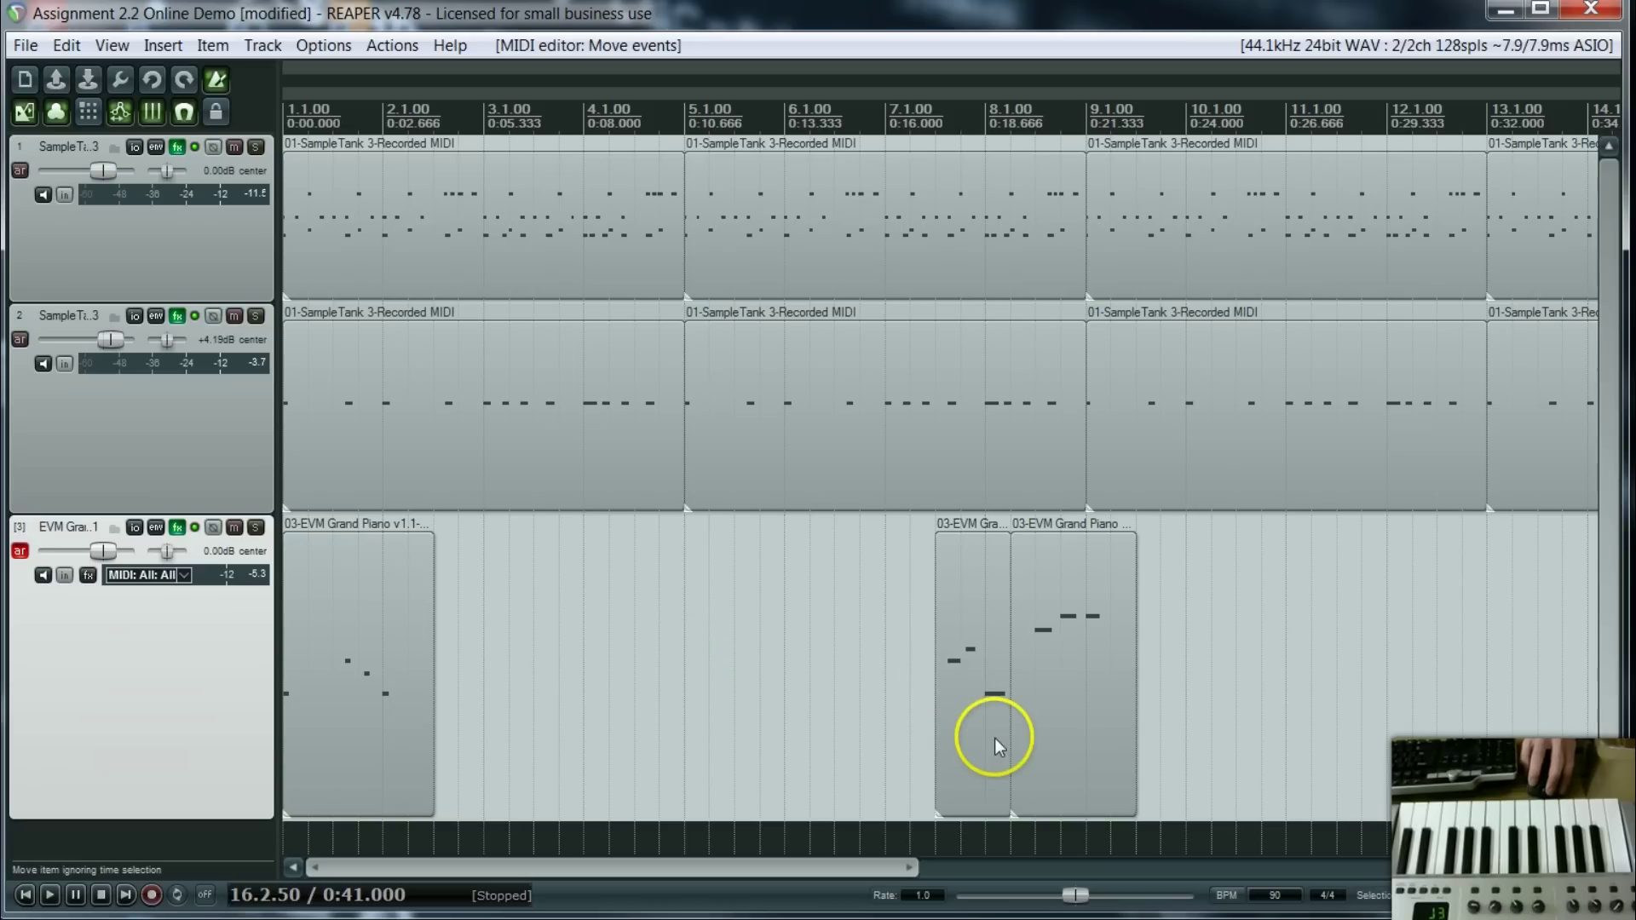
left_click(338, 724)
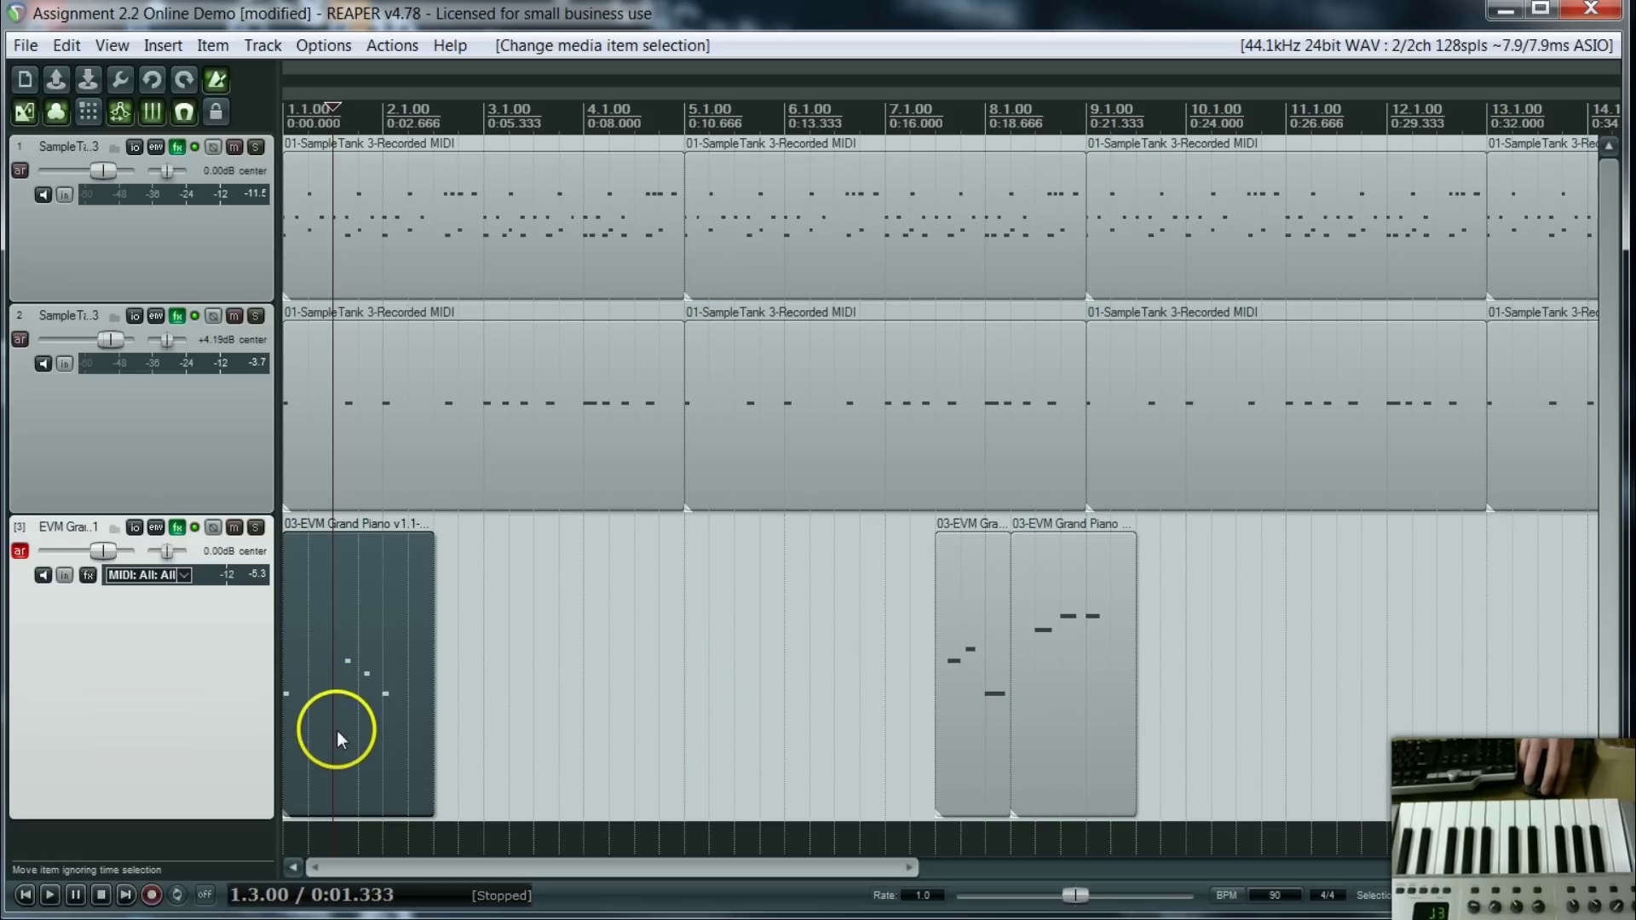
key("s")
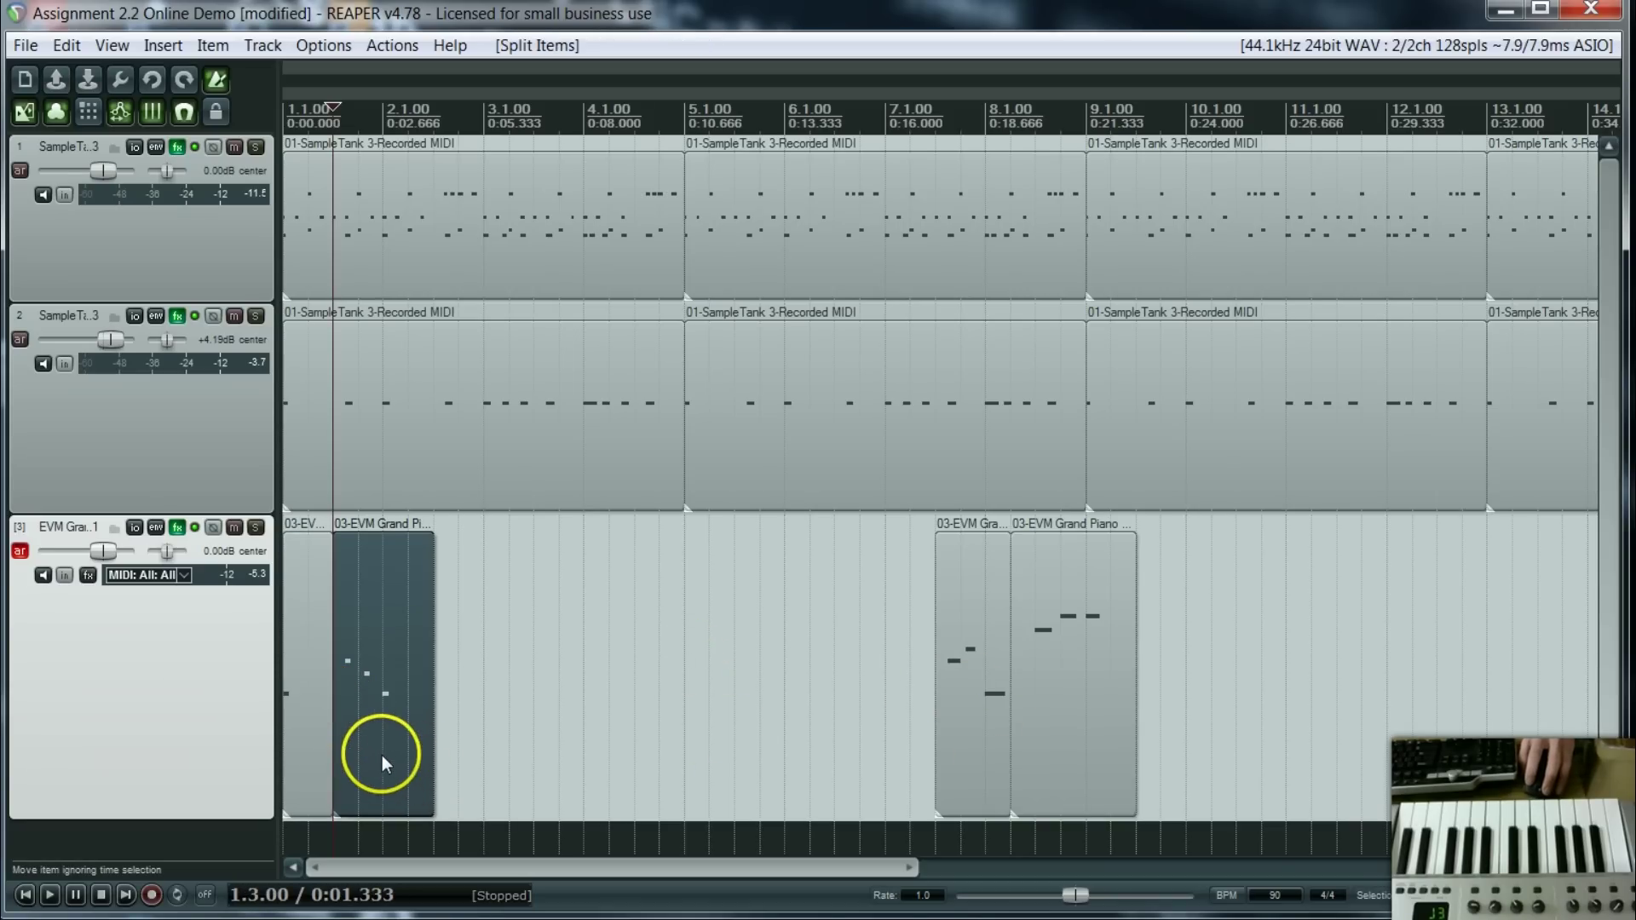
left_click_drag(377, 765, 595, 791)
- Copy the piano phrase at 7.3.00 to 4.3.00 and delete the original phrase
left_click(986, 774)
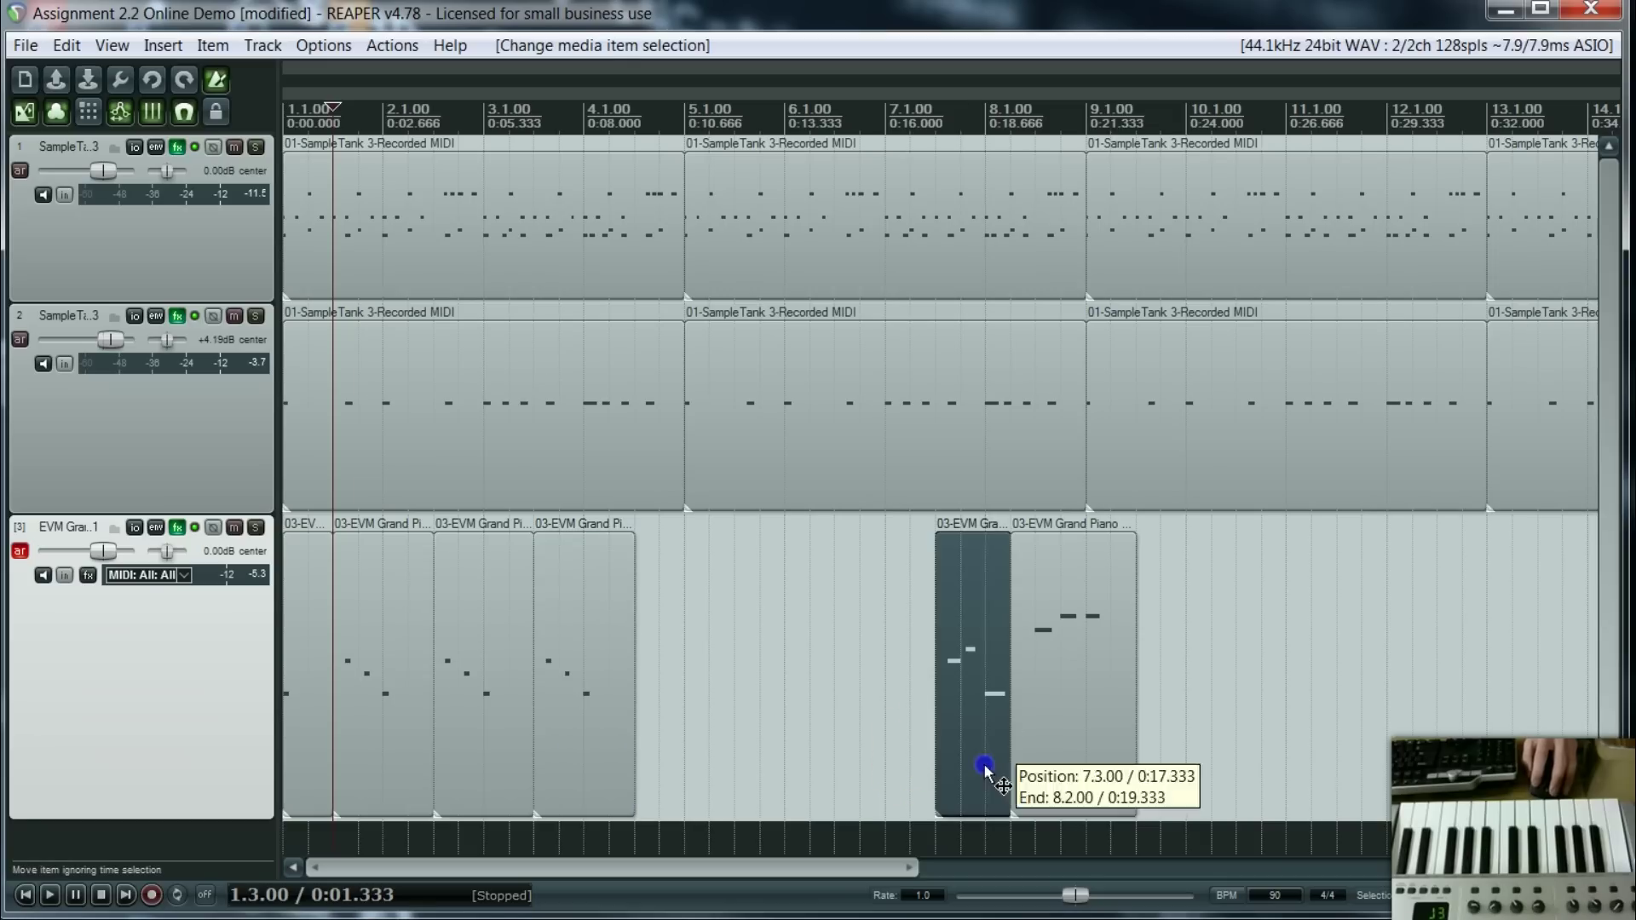
left_click_drag(980, 778, 669, 777)
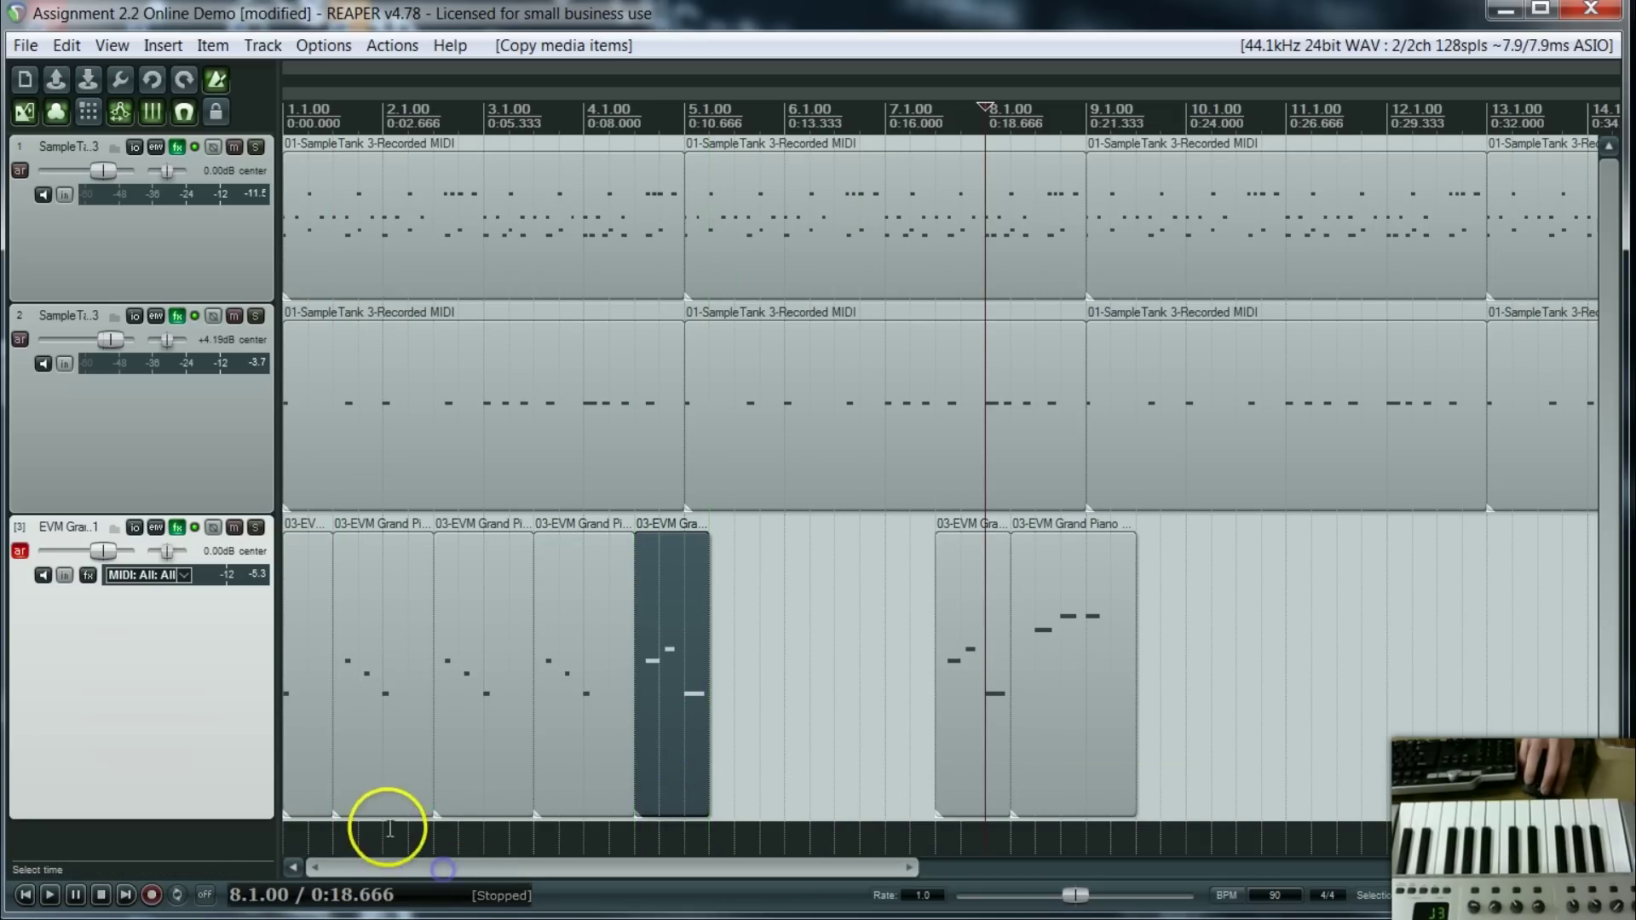
left_click(412, 768)
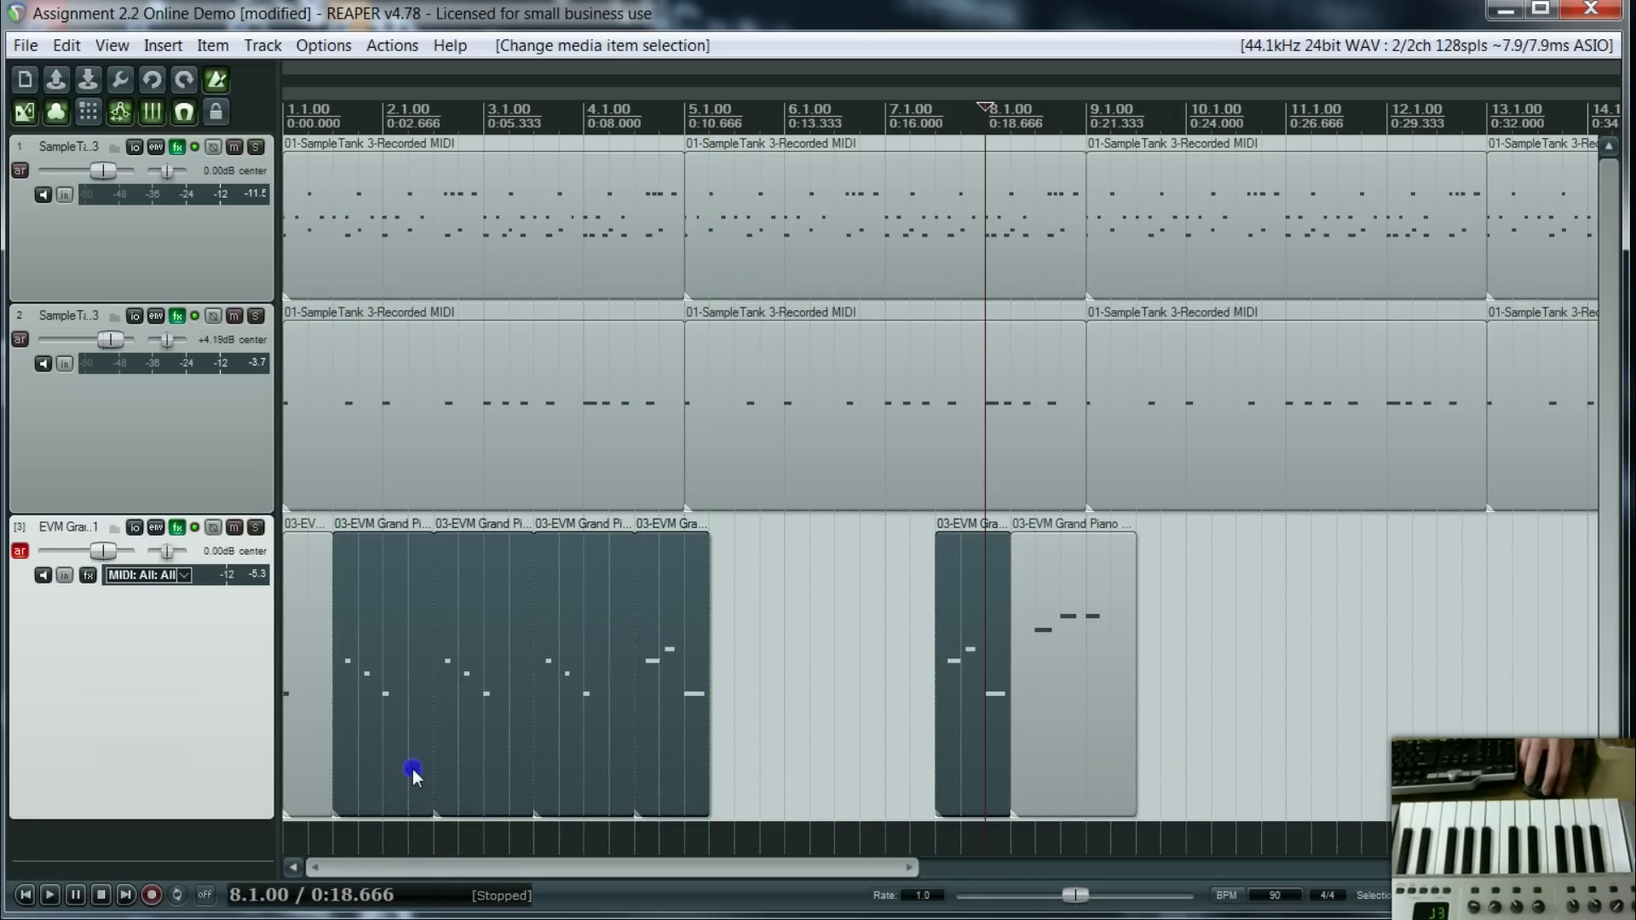
left_click(986, 776)
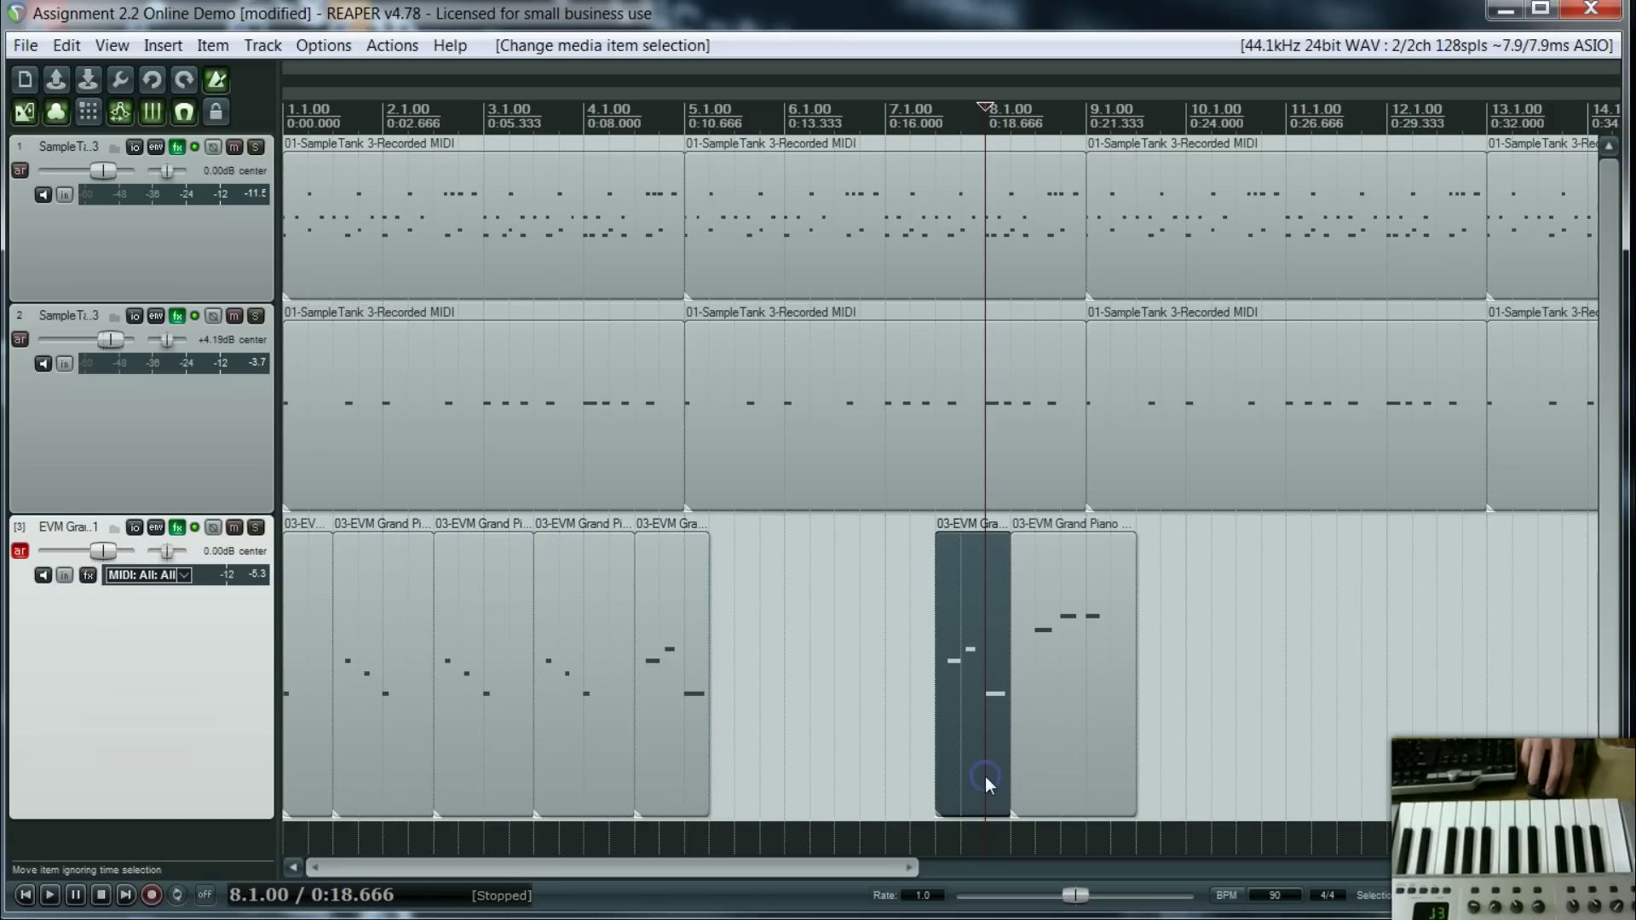
key("Delete")
- Copy the piano items from 1.3.00 through the 4.3.00 phrase to 5.4.00, and delete the last copy overlapping the high phrase
left_click(426, 755)
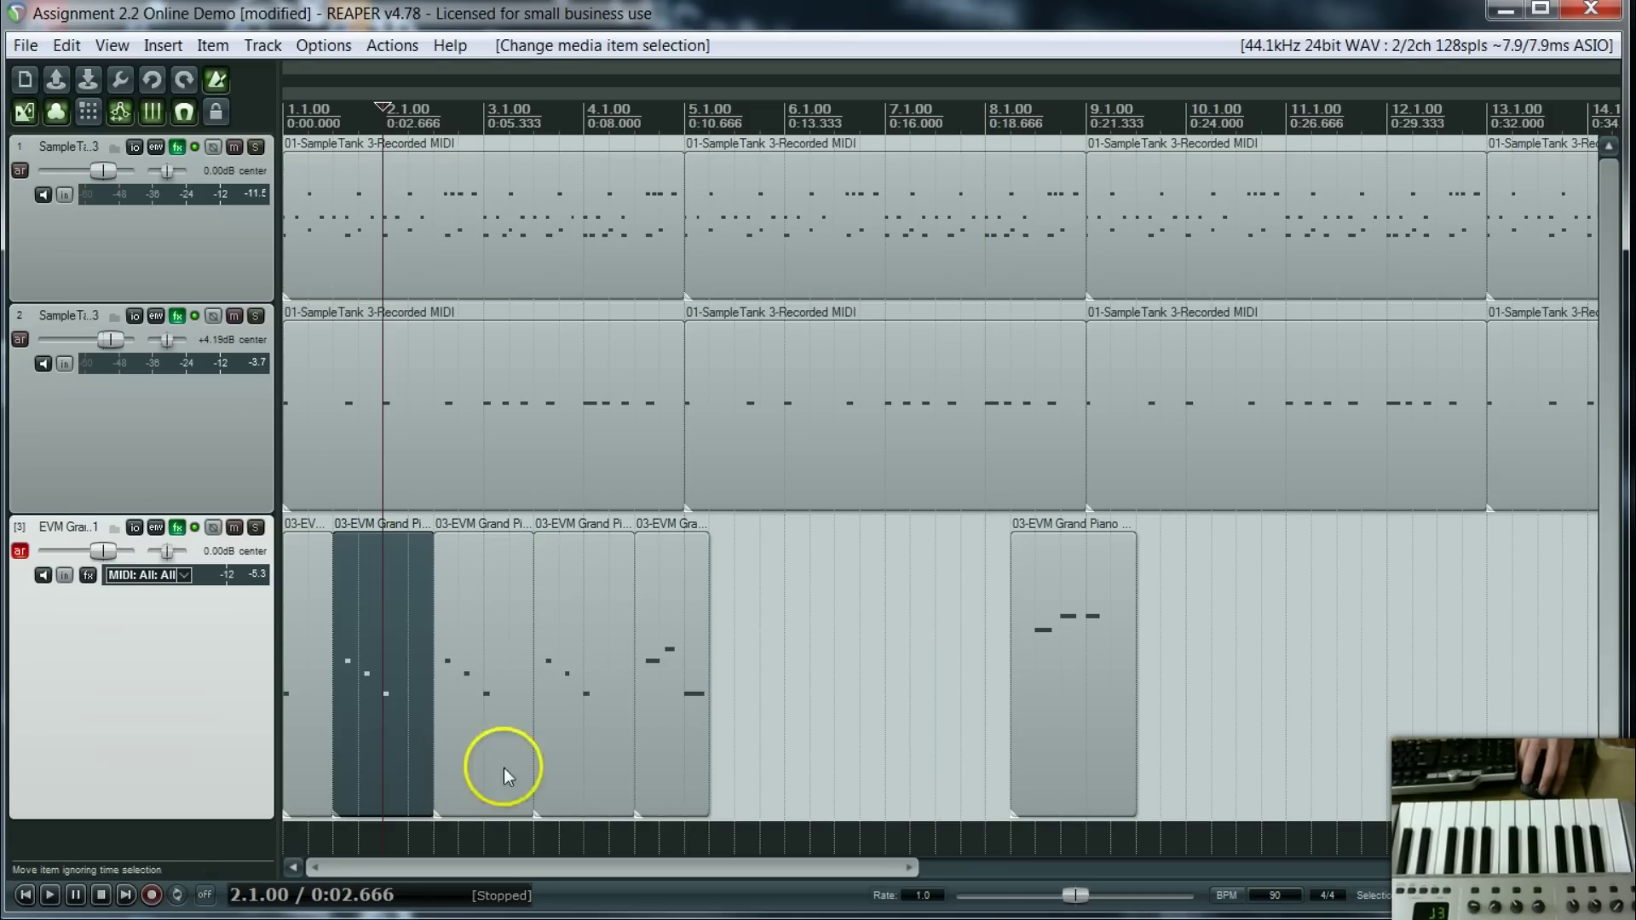
left_click(692, 774, "shift")
left_click_drag(405, 740, 815, 789)
left_click(1111, 786)
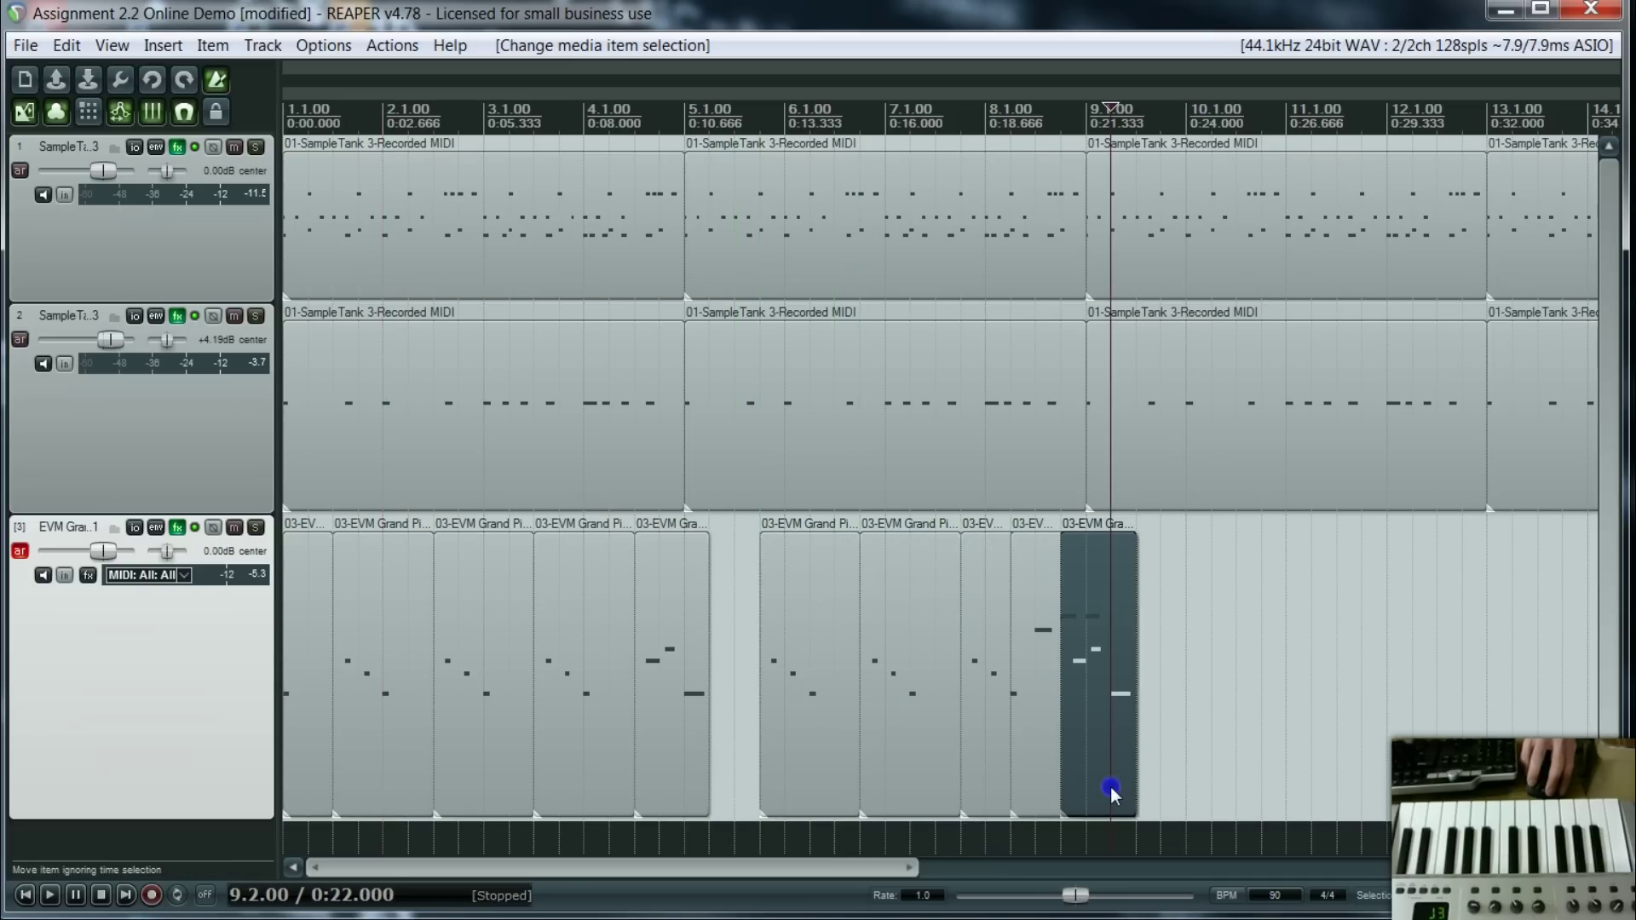
key("Delete")
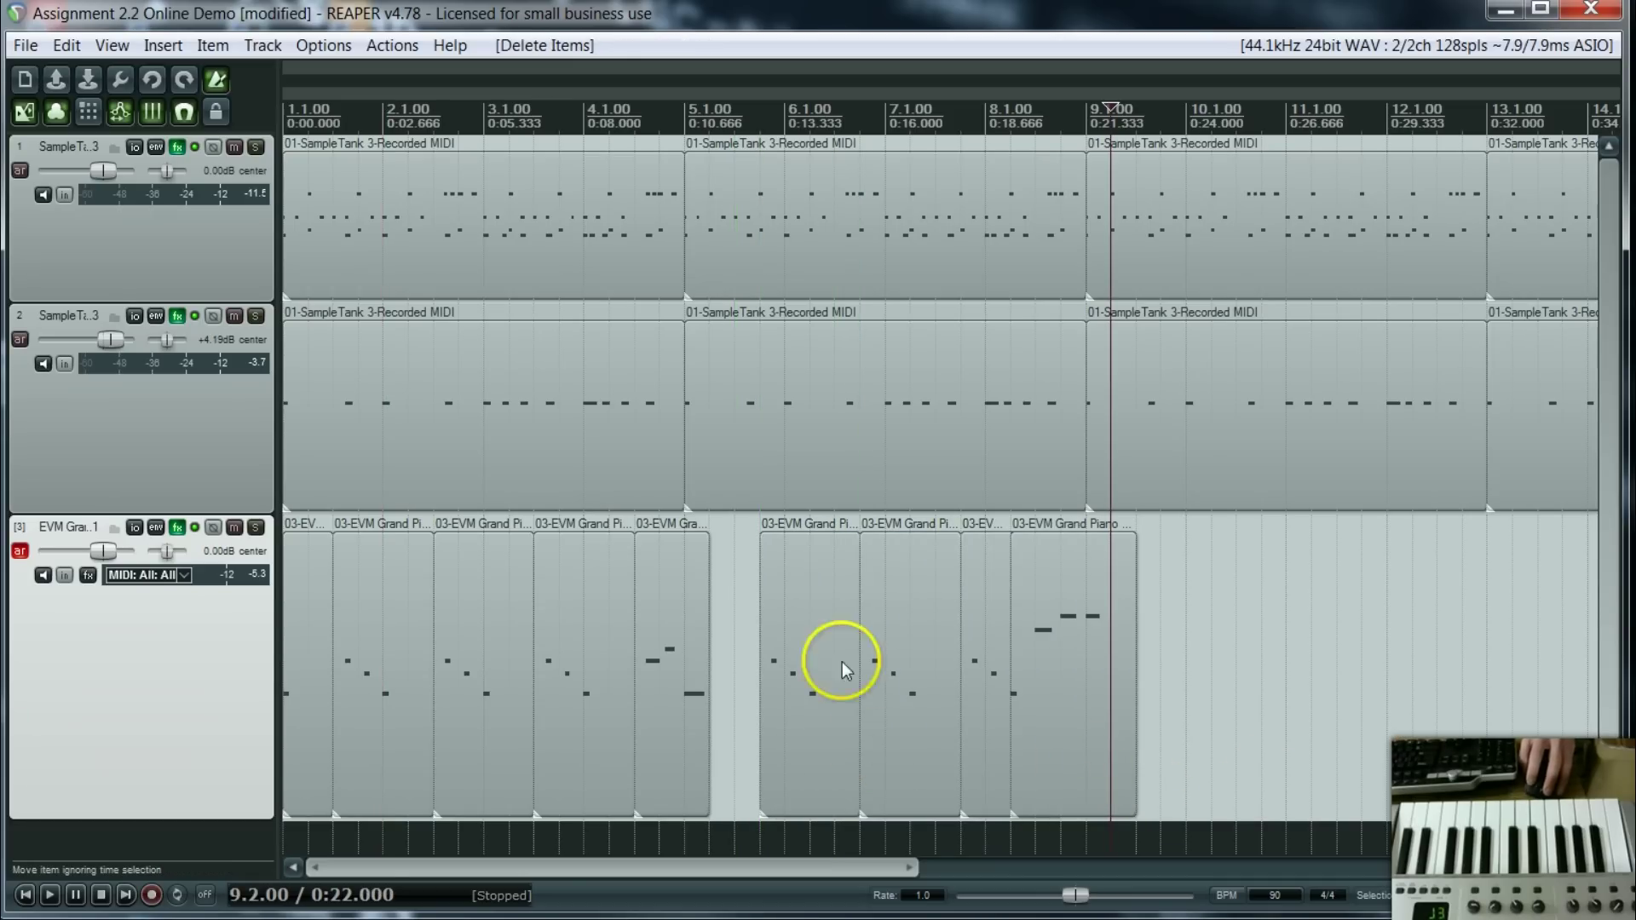
- Move the three piano items between 5.4.00 and the high phrase one beat earlier to start at 5.3.00, and listen to the transition
left_click(645, 124)
key("space")
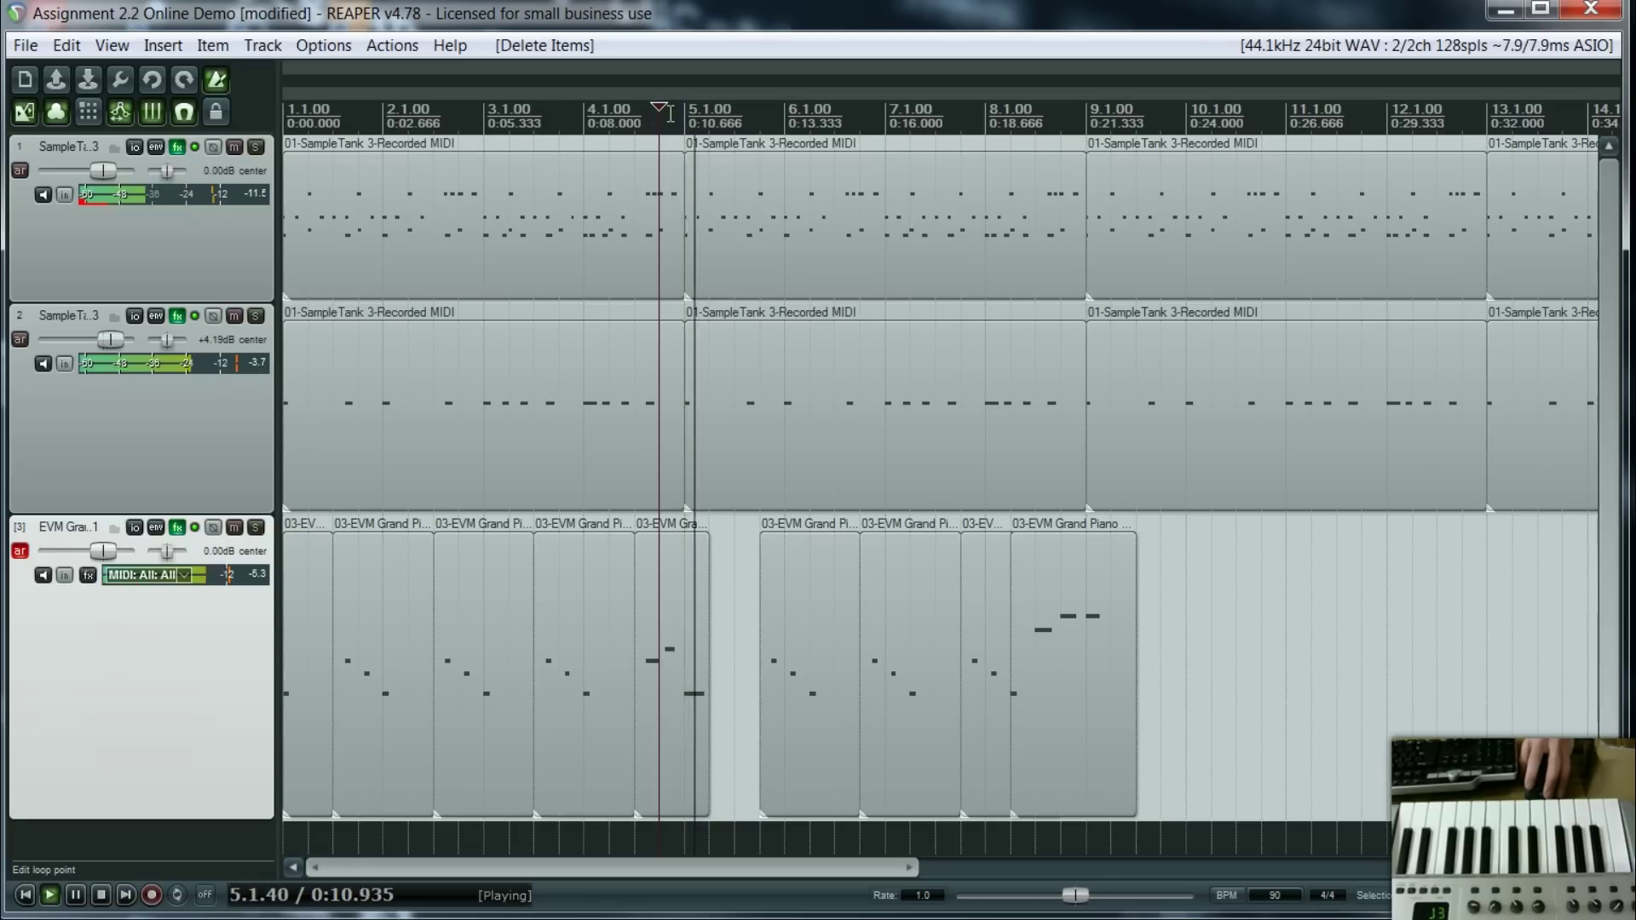
key("space")
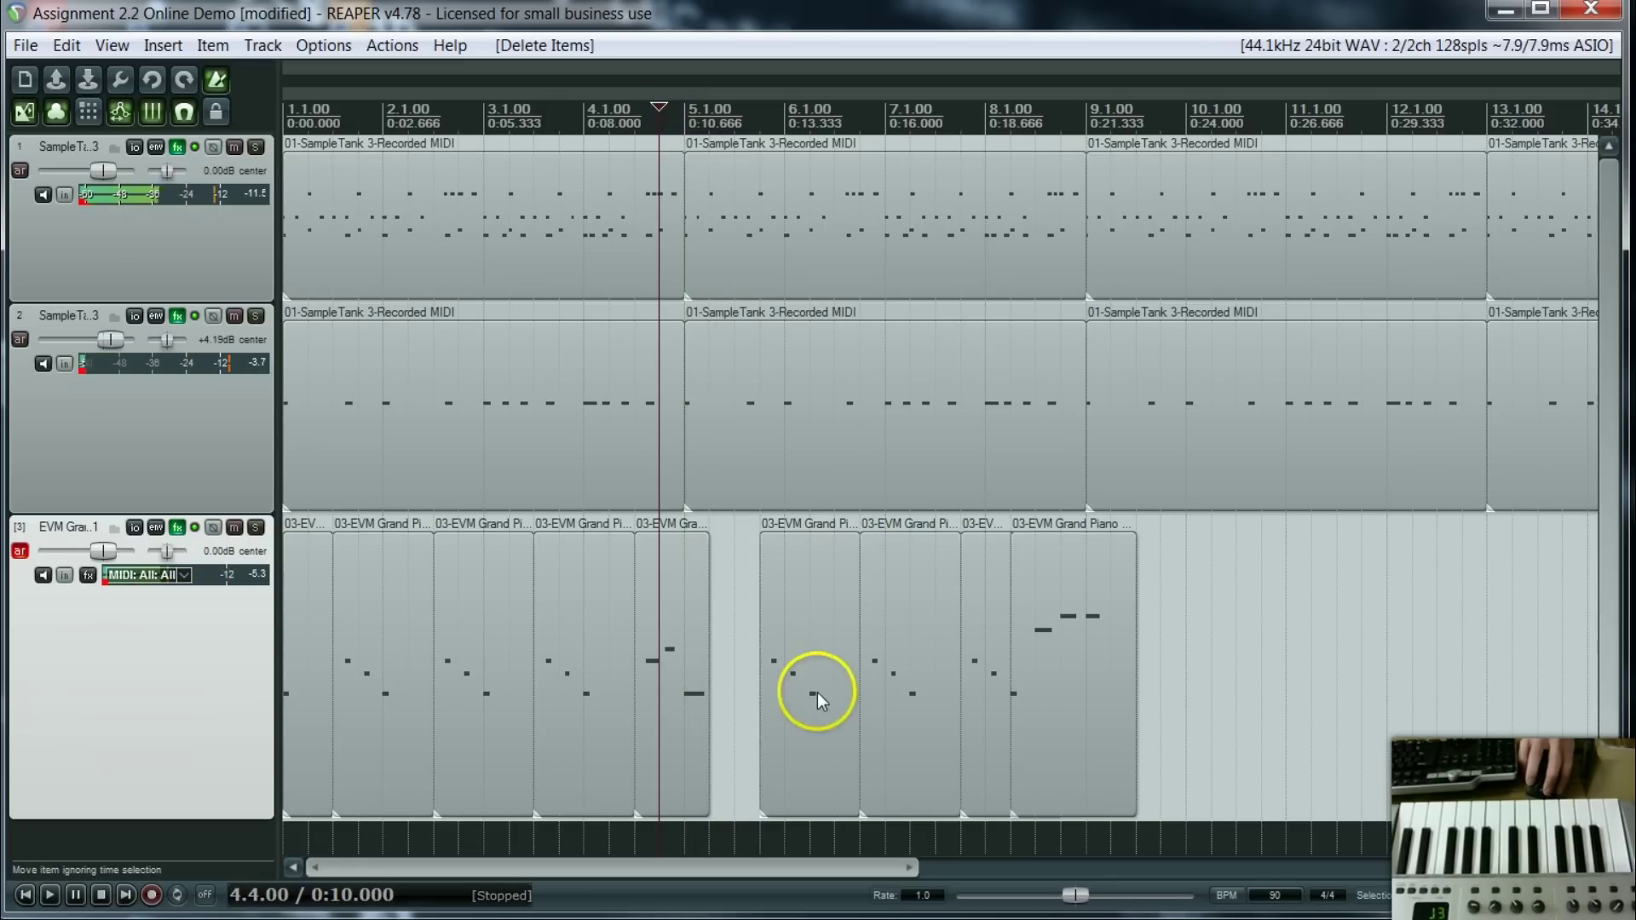
left_click(804, 743)
left_click(927, 746, "shift")
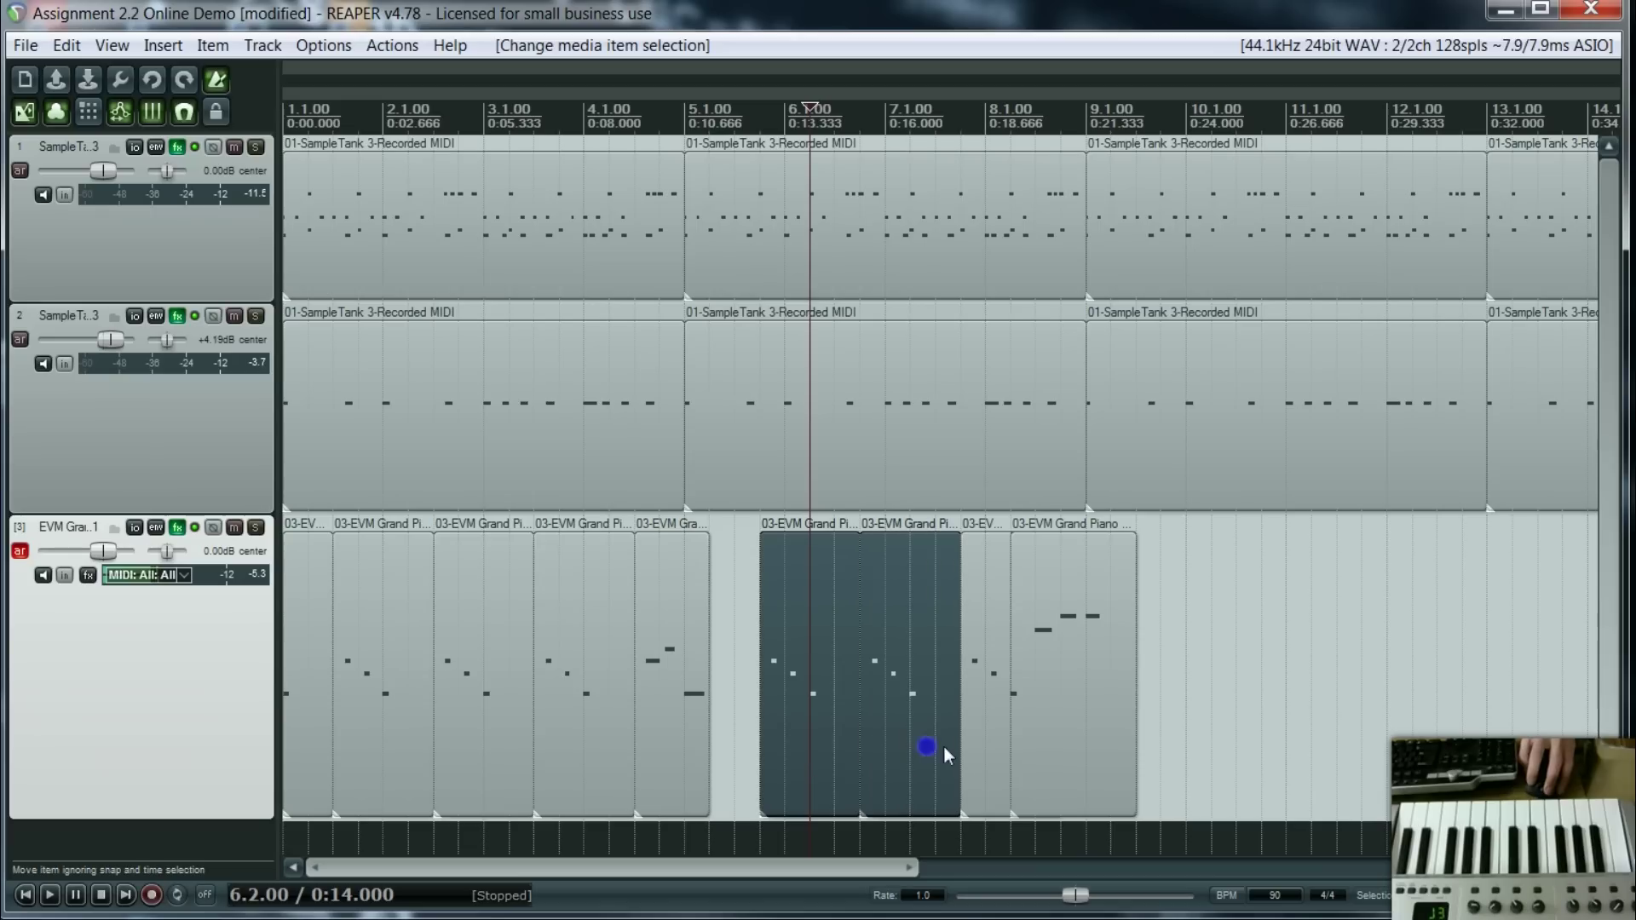
left_click(989, 759, "shift")
left_click_drag(811, 748, 761, 762)
left_click(720, 128)
key("space")
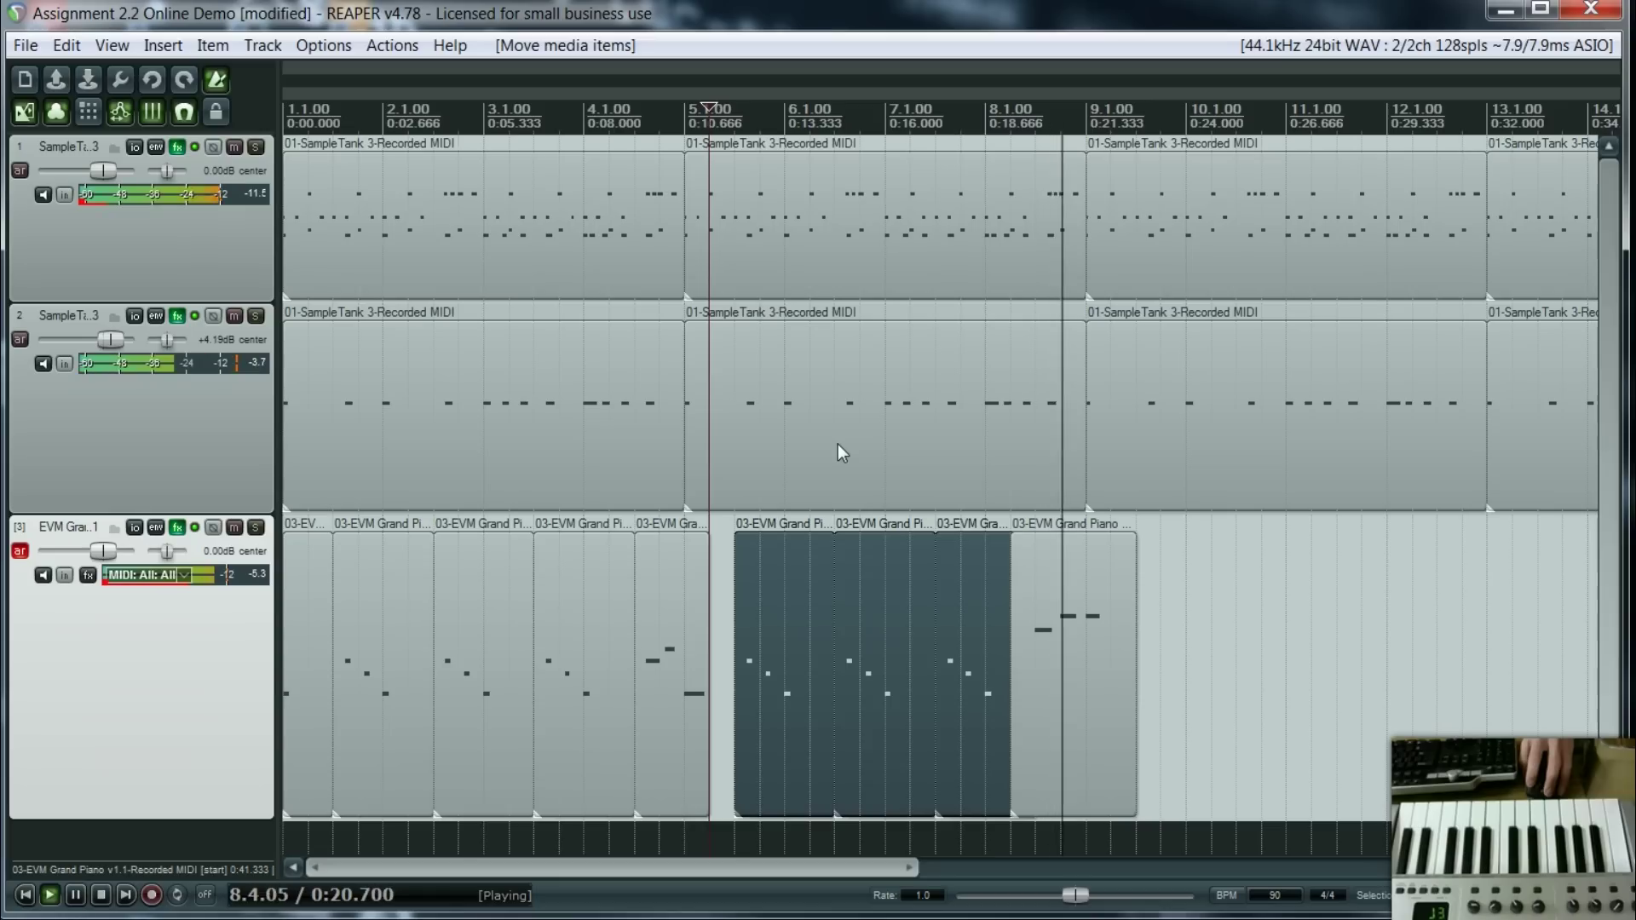
key("space")
- Delete the drum and bass items starting at 9.1.00 and 13.1.00
left_click(1356, 439)
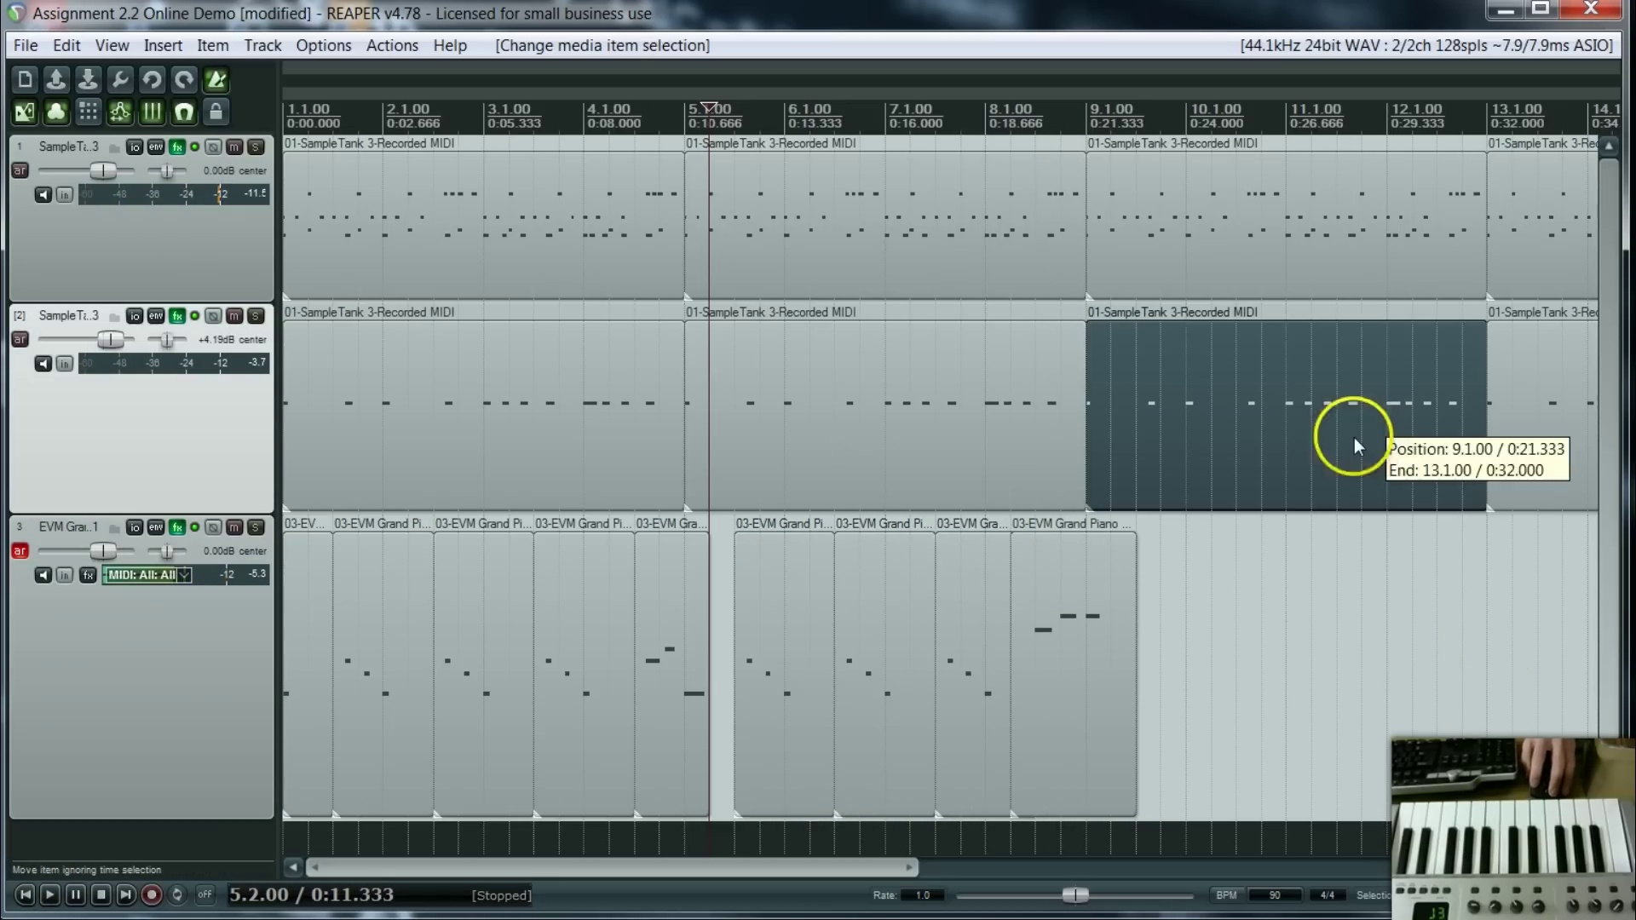
key("Delete")
left_click(1323, 252)
key("Delete")
left_click(1513, 281)
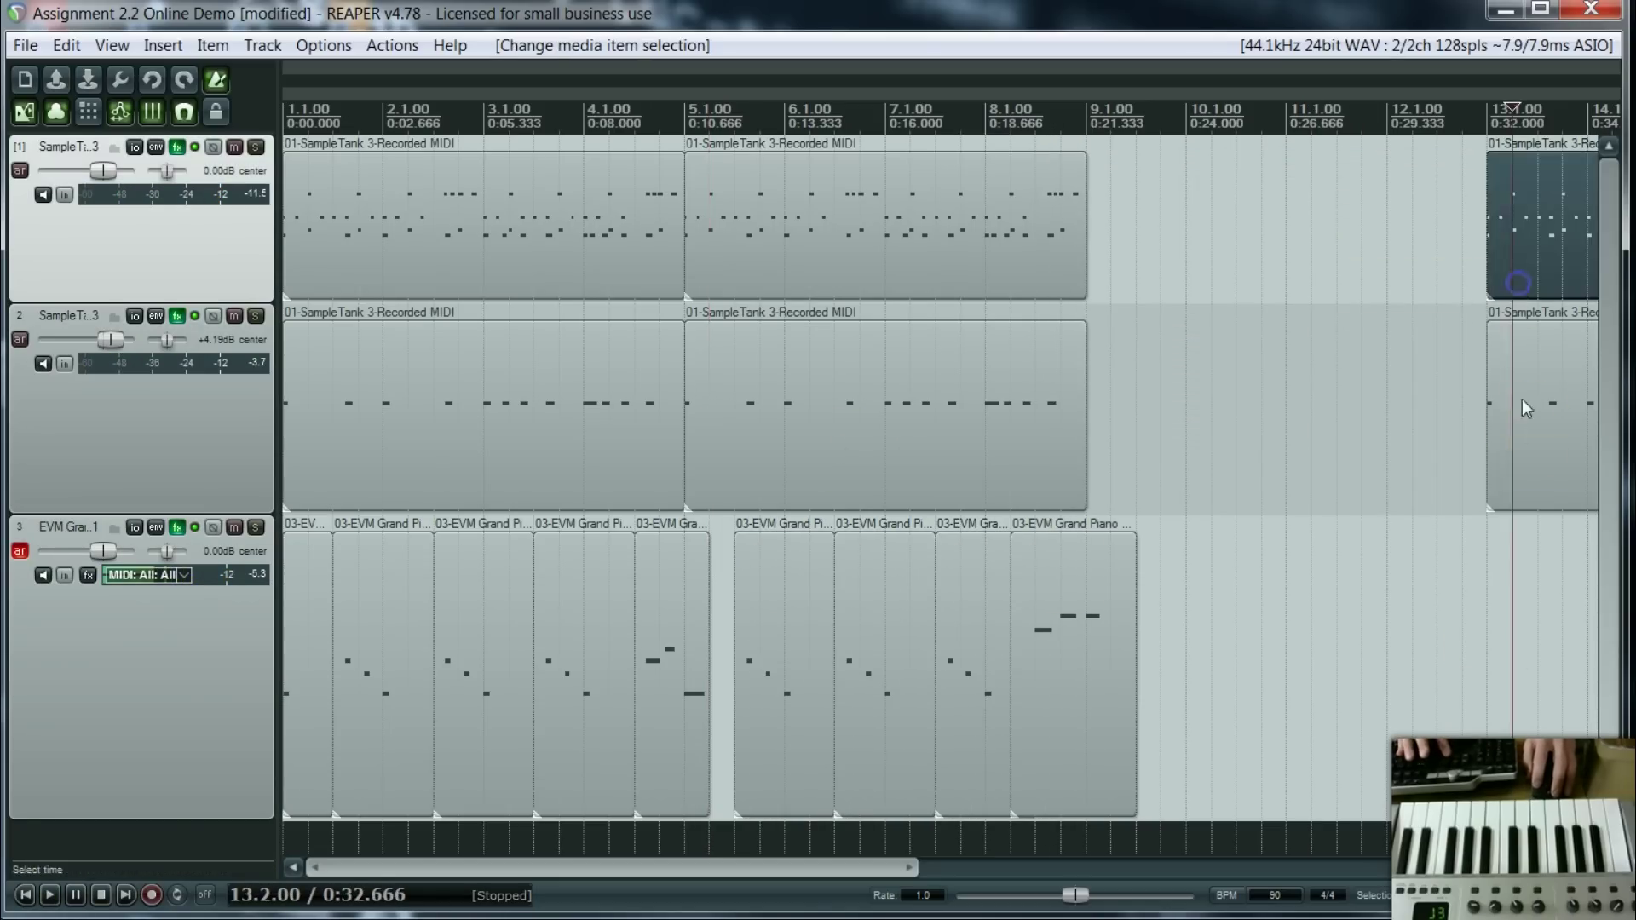
left_click(1529, 426)
key("Delete")
left_click(1534, 264)
key("Delete")
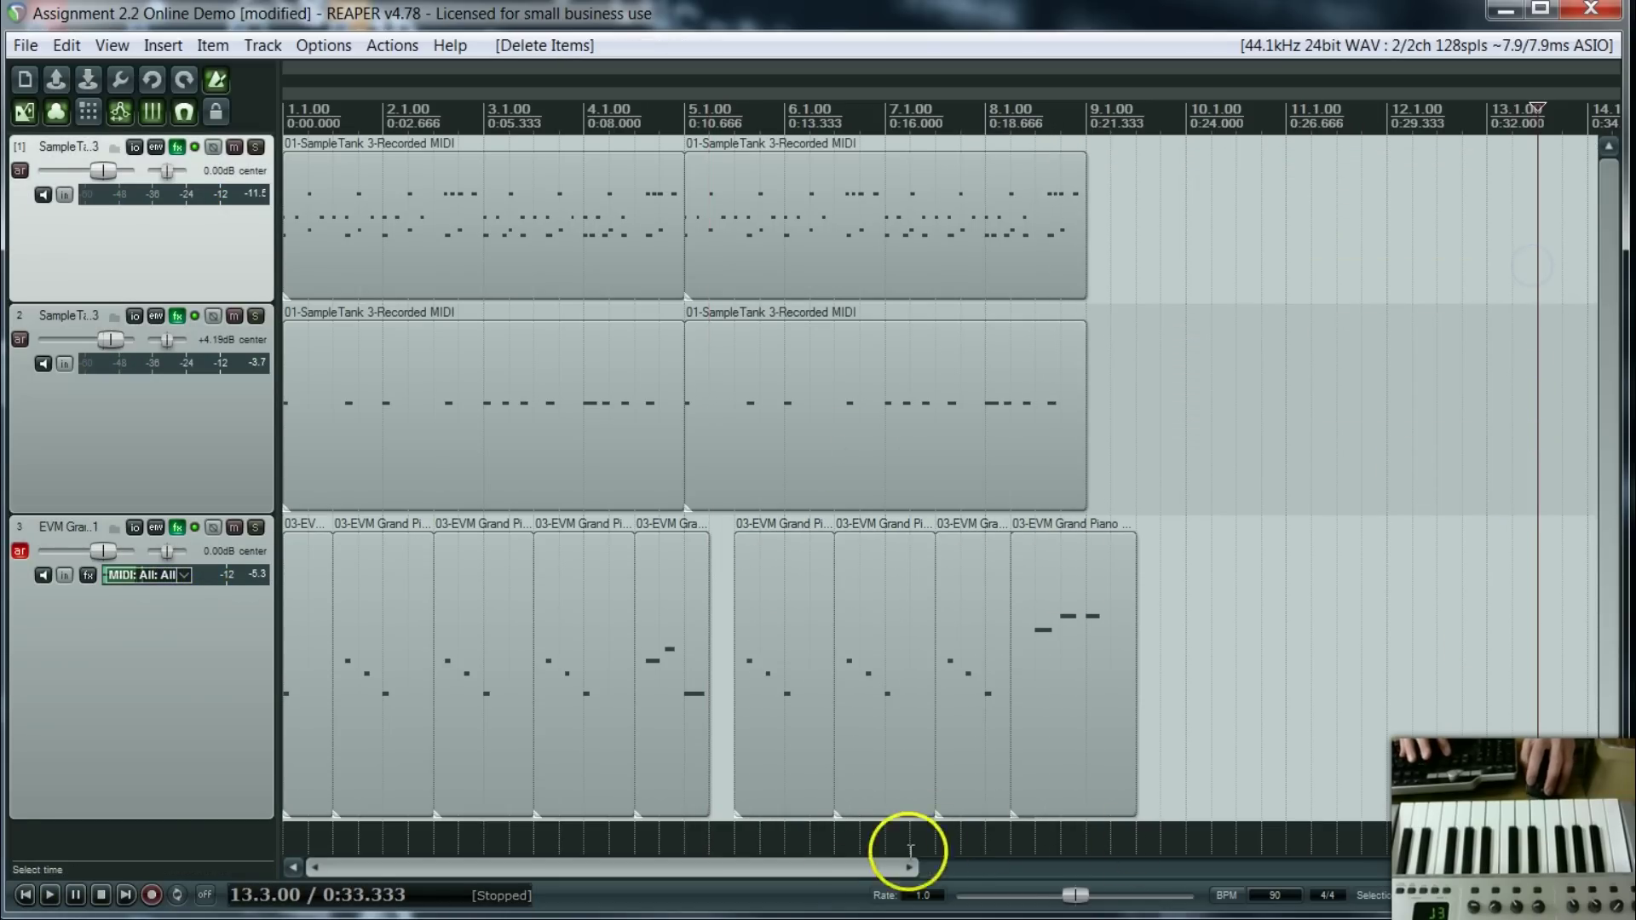
- Delete the leftover piano item at 16.3.00 and return to the beginning of the arrangement
left_click_drag(846, 871, 1132, 873)
left_click(1268, 763)
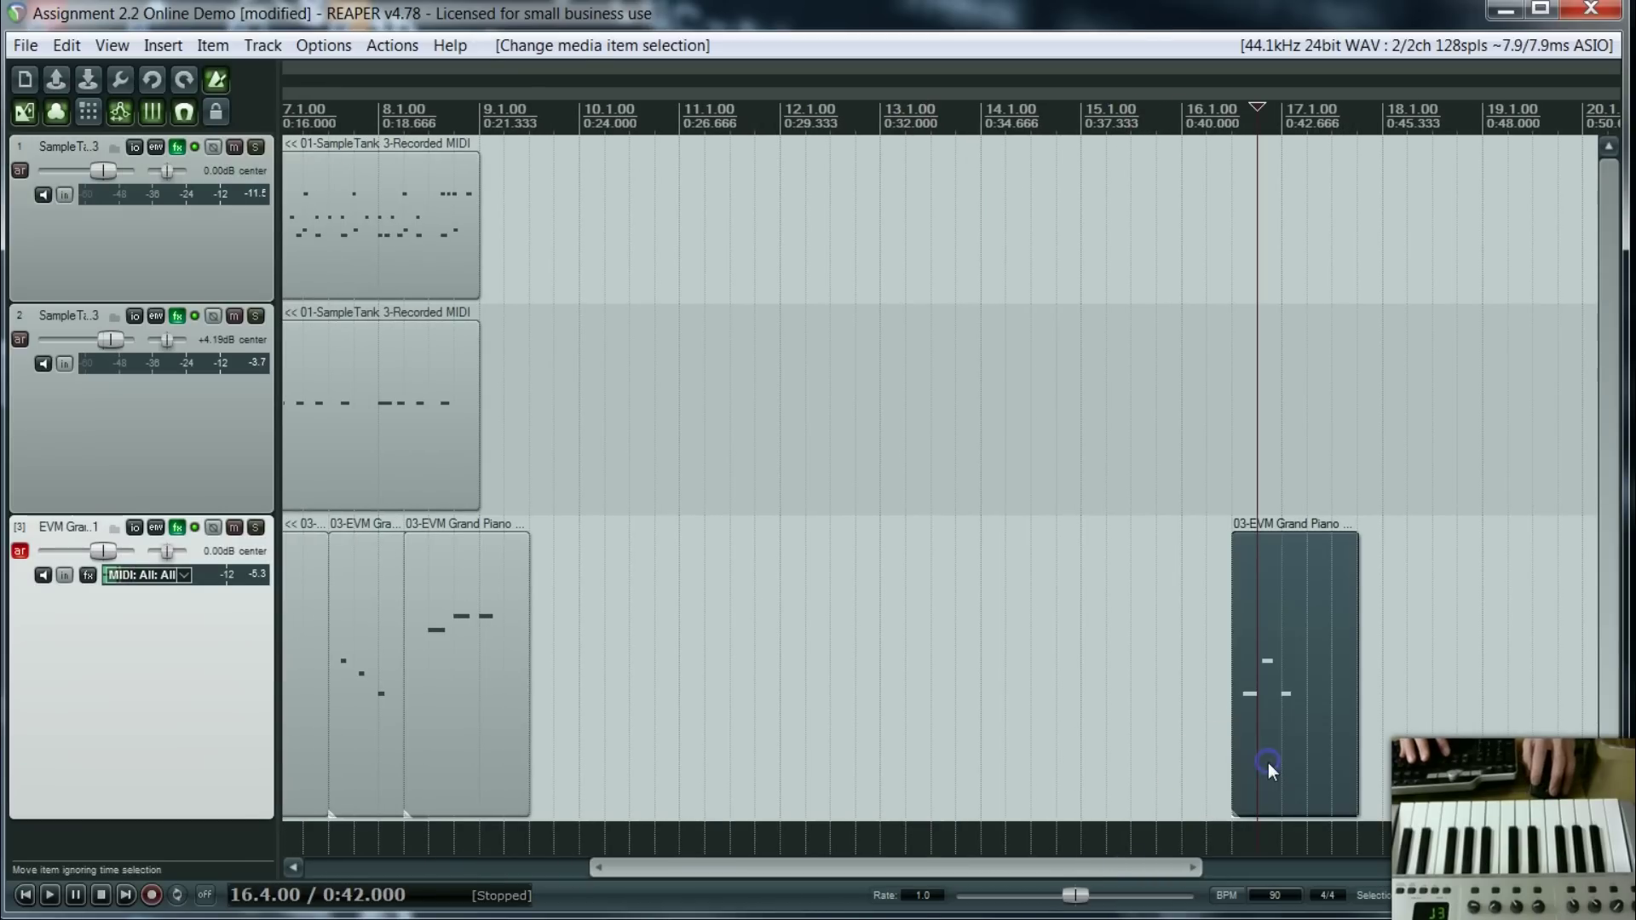
key("Delete")
left_click_drag(1015, 866, 561, 867)
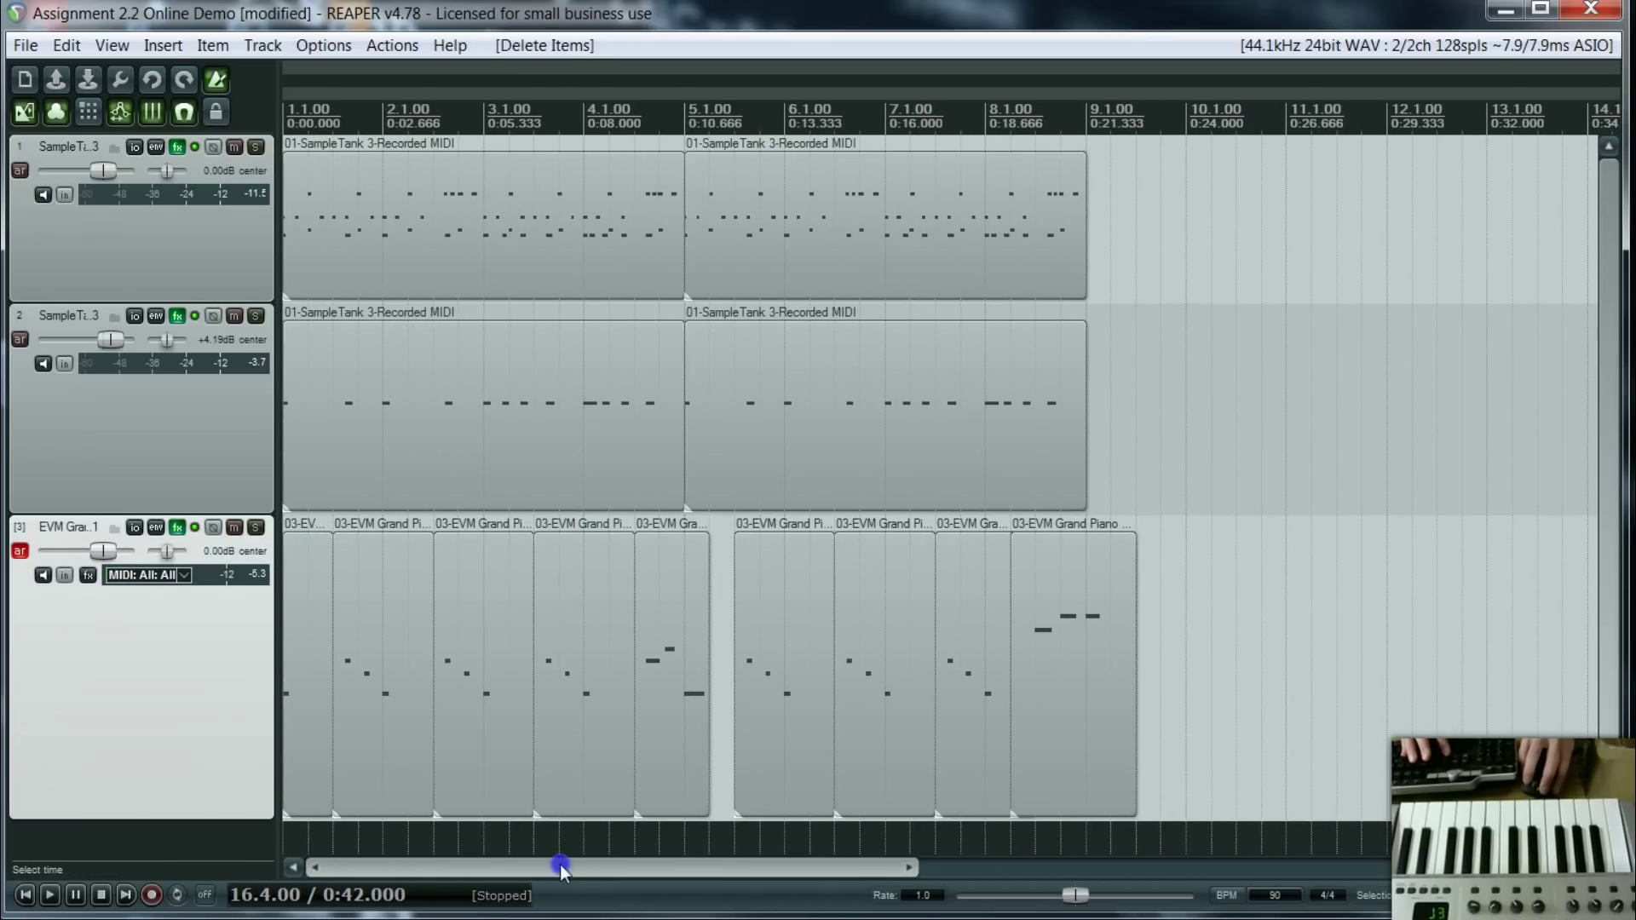
- Play the arrangement from the beginning and lower the EVM Grand Piano track's volume to -1.32 dB
left_click(29, 894)
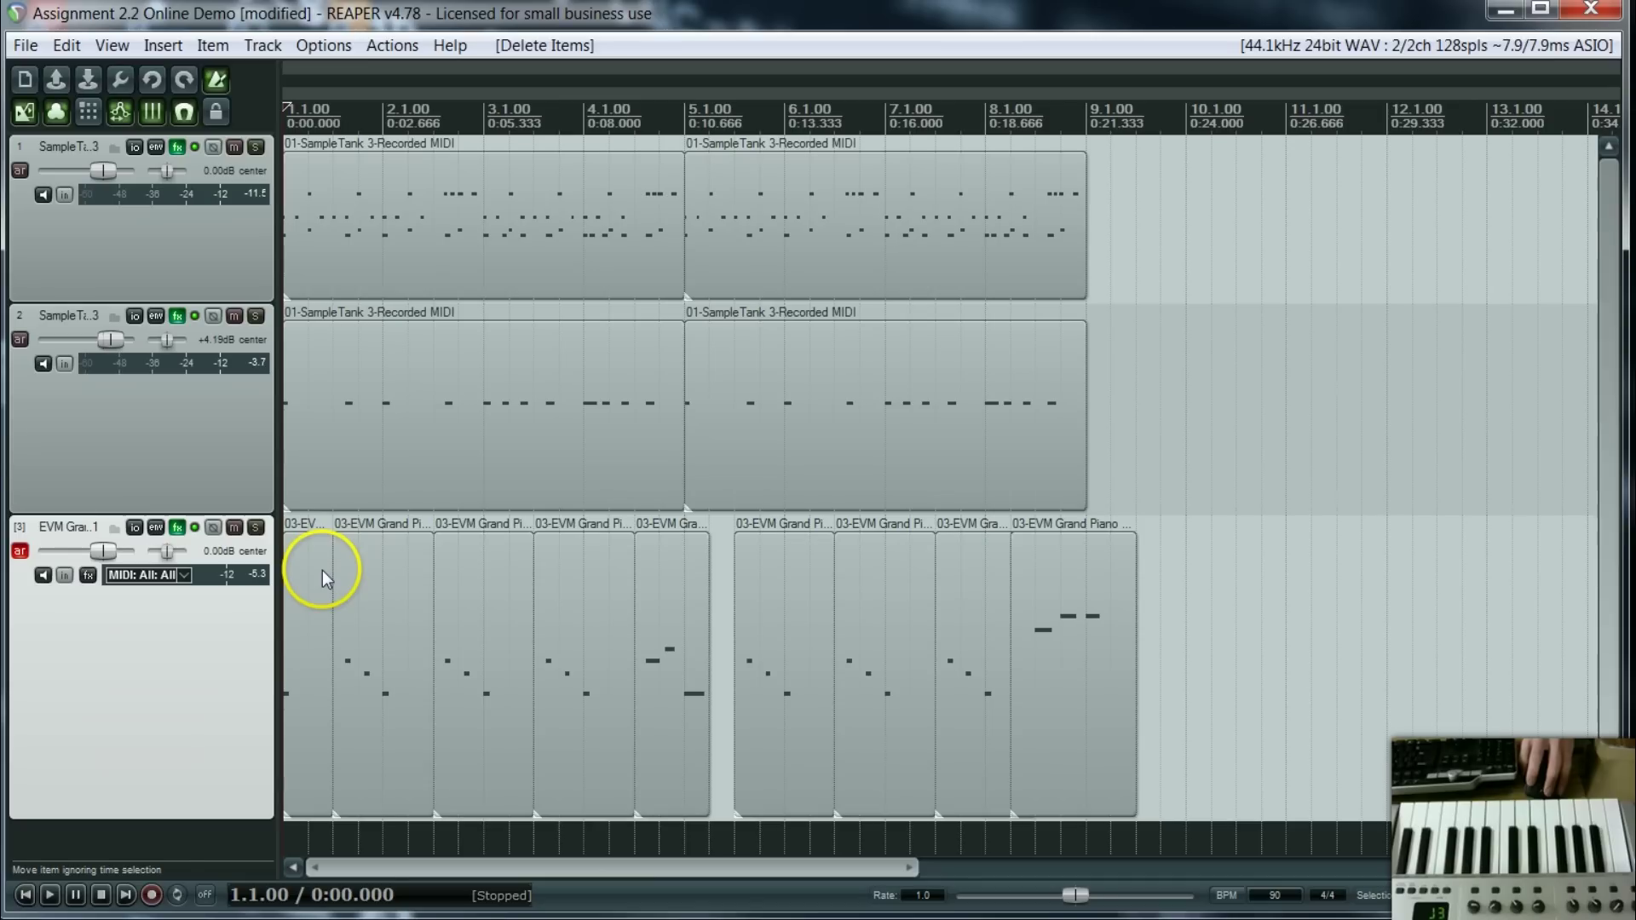
left_click(48, 895)
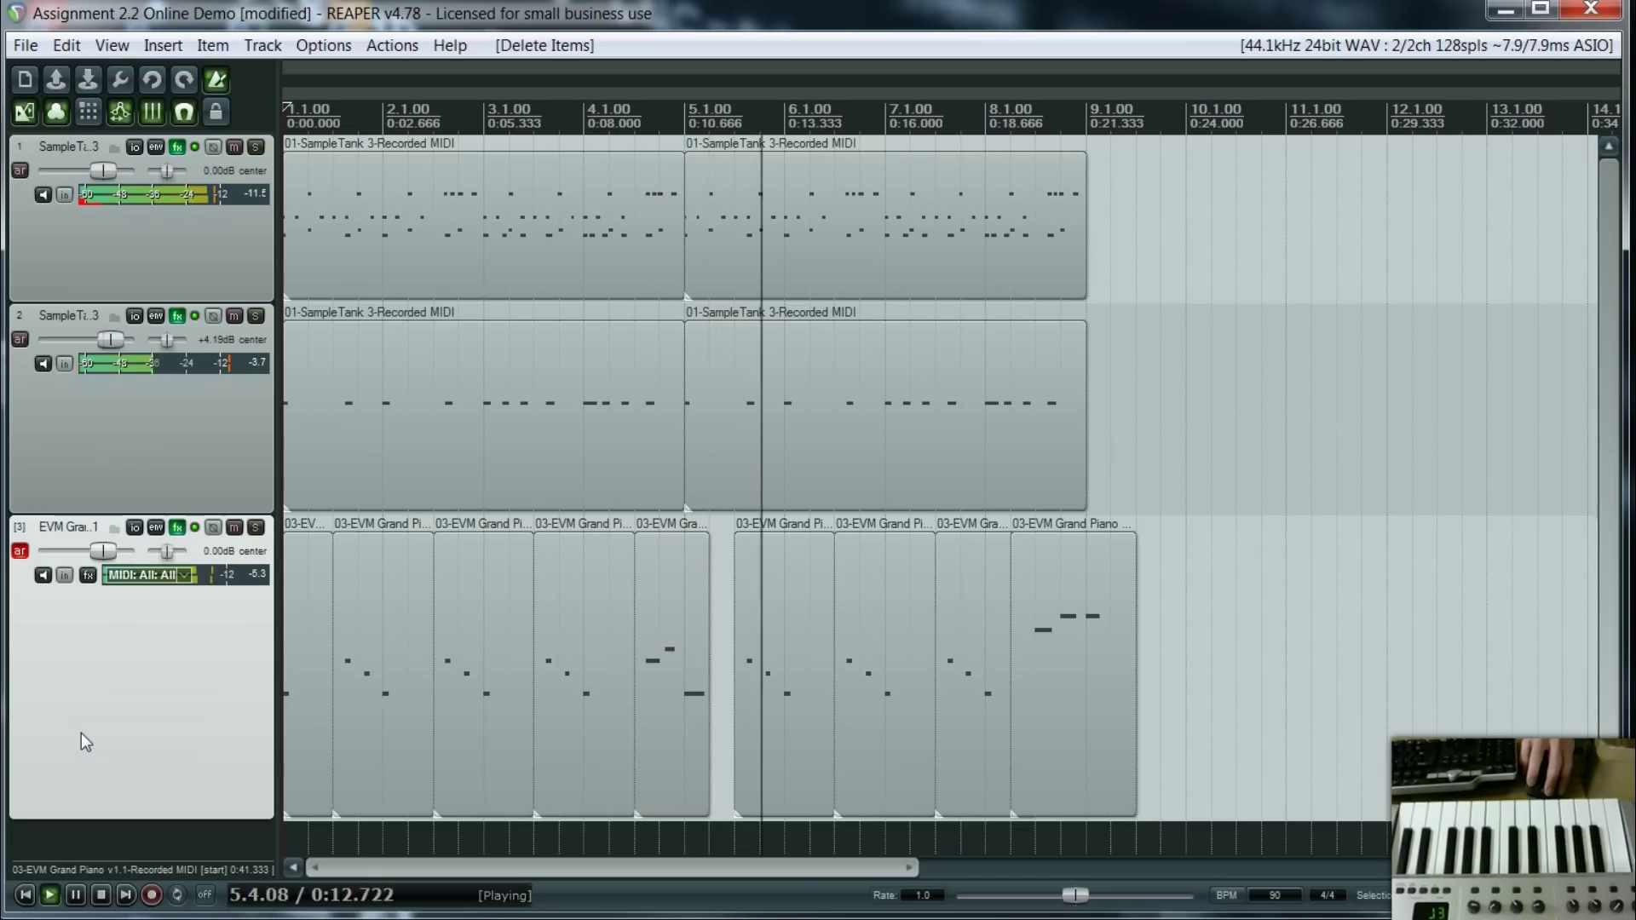
left_click_drag(102, 551, 99, 554)
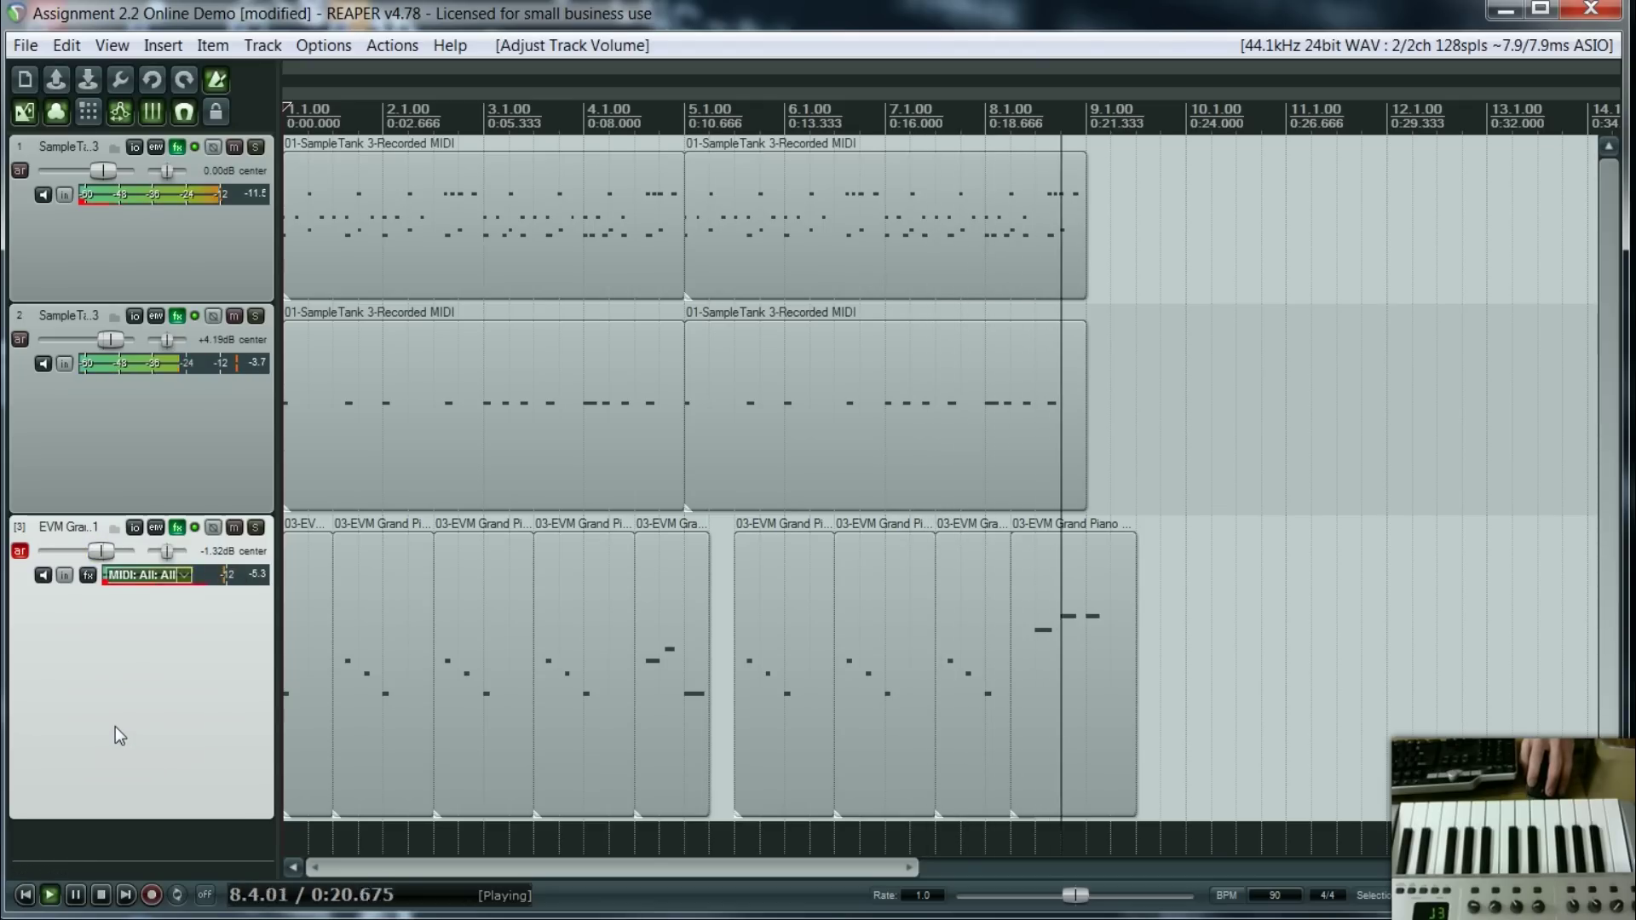
key("space")
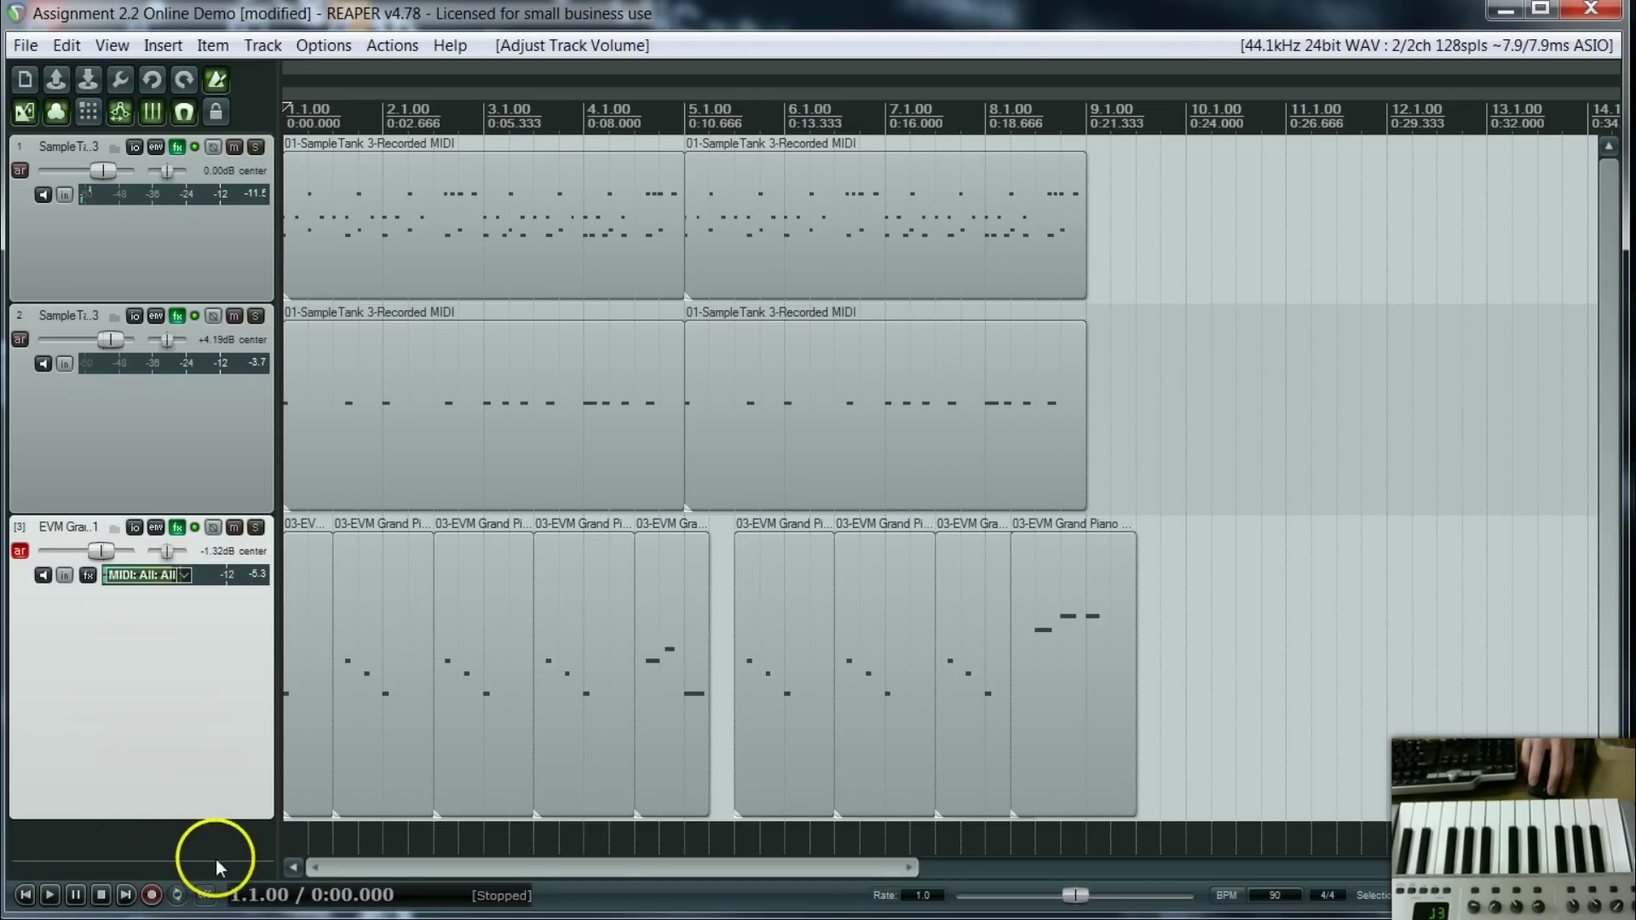